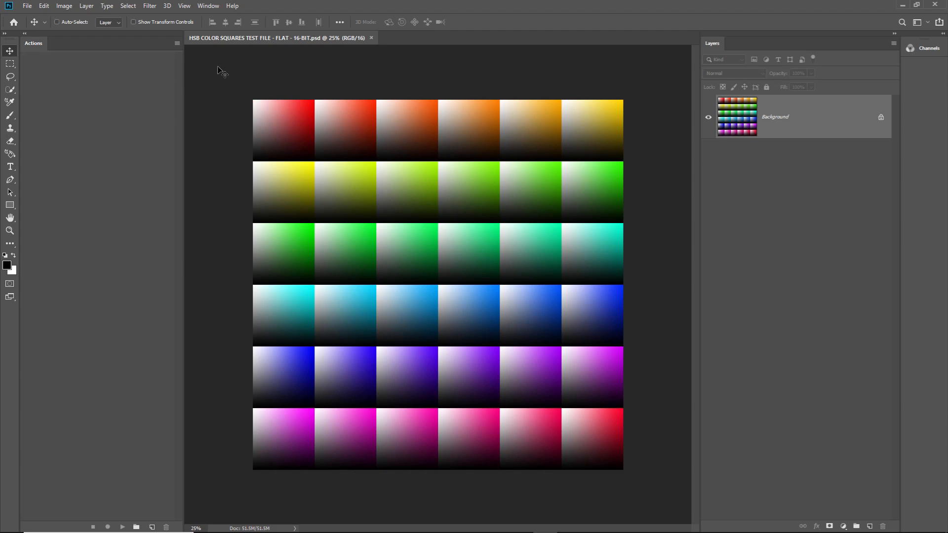
Step: Open the HSB Color Layers listing among the Photoshop extensions on the Adobe Exchange website
{"action": "left_click", "coordinate": [210, 7]}
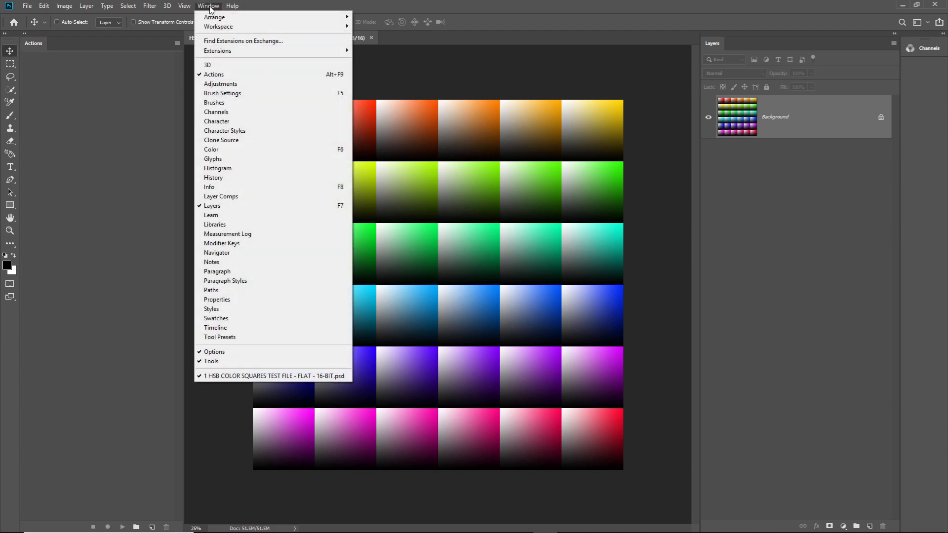
{"action": "left_click", "coordinate": [235, 42]}
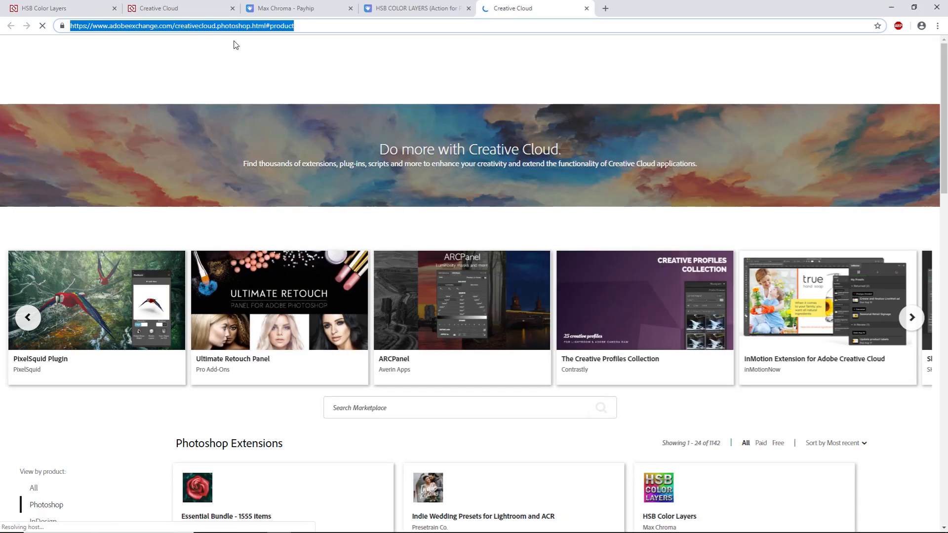
{"action": "scroll", "coordinate": [206, 344], "scroll_direction": "down", "scroll_amount": 3}
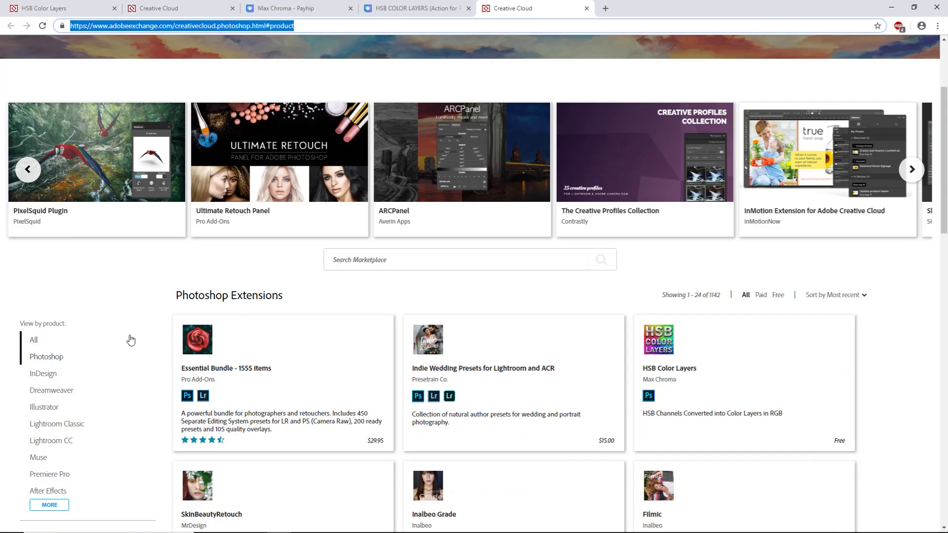
{"action": "left_click", "coordinate": [684, 372]}
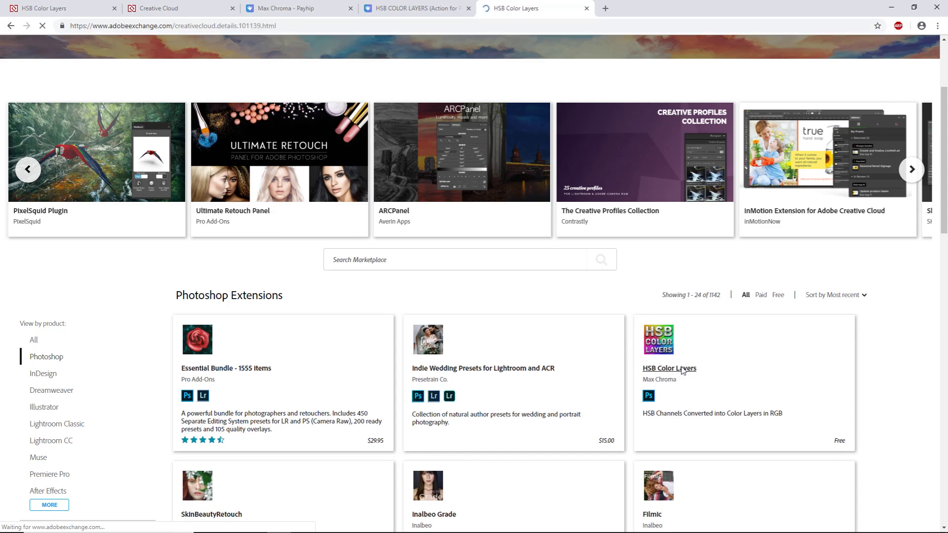
{"action": "scroll", "coordinate": [612, 316], "scroll_direction": "down", "scroll_amount": 2}
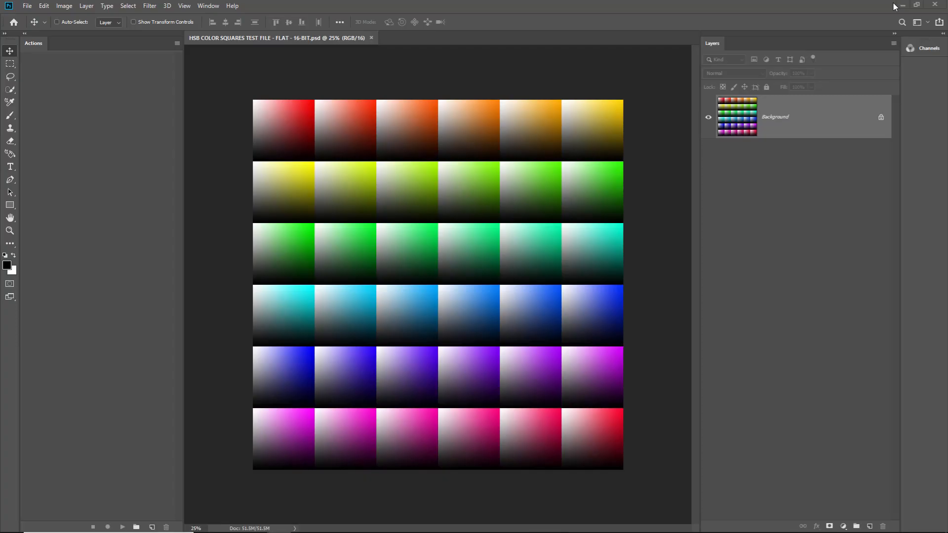
Step: Permanently delete the file HSB COLOR LAYERS 1.0.1.atn from the Downloads folder
{"action": "left_click", "coordinate": [892, 7]}
{"action": "left_click", "coordinate": [902, 5]}
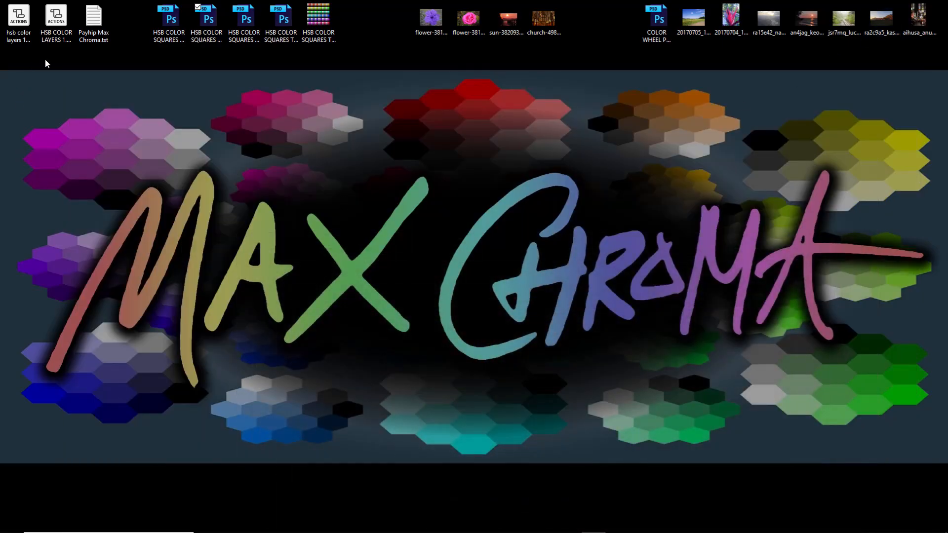
{"action": "mouse_move", "coordinate": [231, 530]}
{"action": "left_click_drag", "start_coordinate": [947, 352], "coordinate": [374, 147]}
{"action": "left_click", "coordinate": [310, 270]}
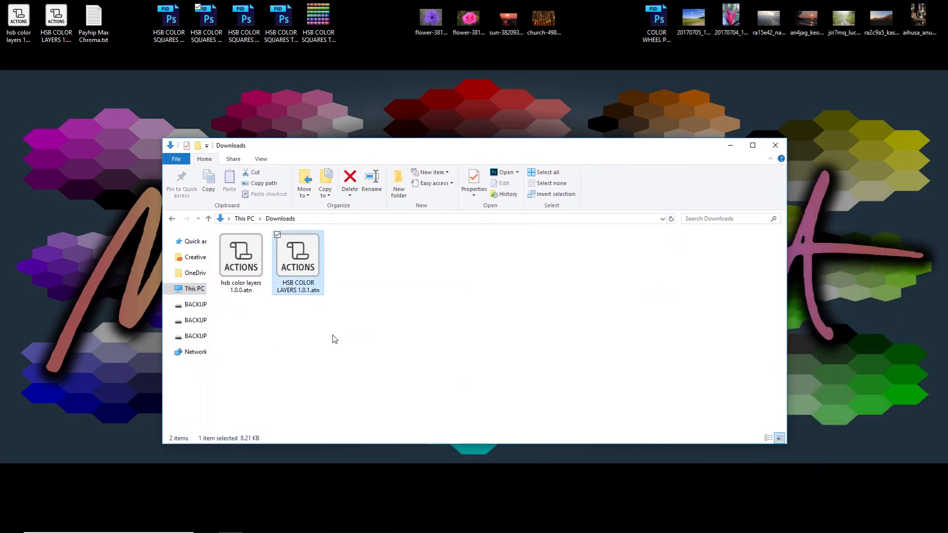
{"action": "key", "text": "shift+Delete"}
{"action": "key", "text": "Return"}
Step: Rename the remaining action file in Downloads to hsb color layers.atn, without the version number or trailing space
{"action": "left_click", "coordinate": [243, 291]}
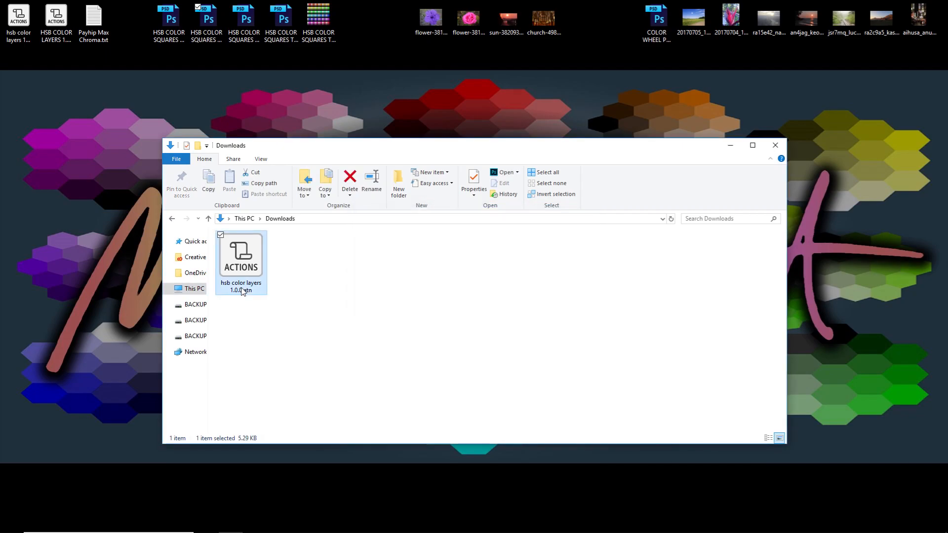
{"action": "left_click", "coordinate": [229, 295]}
{"action": "left_click_drag", "start_coordinate": [230, 290], "coordinate": [243, 291]}
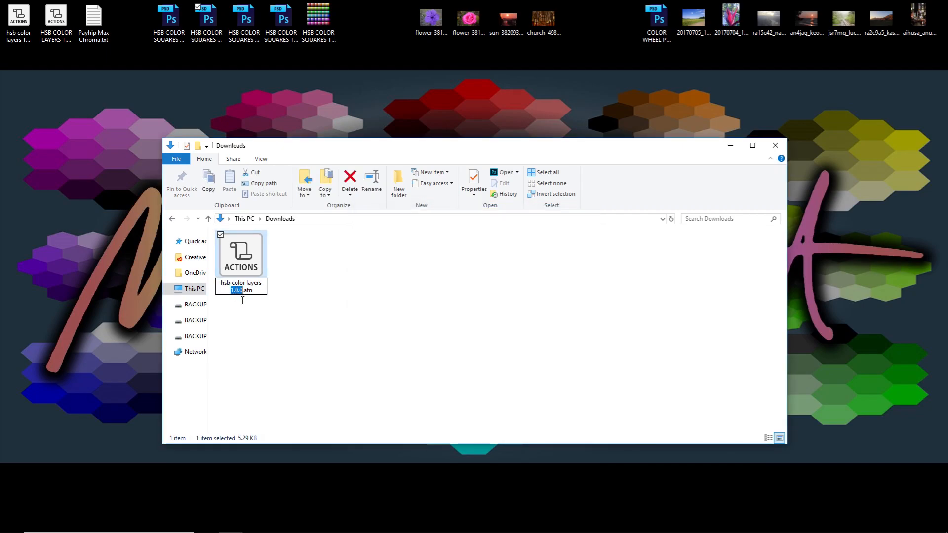
{"action": "key", "text": "BackSpace"}
{"action": "key", "text": "Return"}
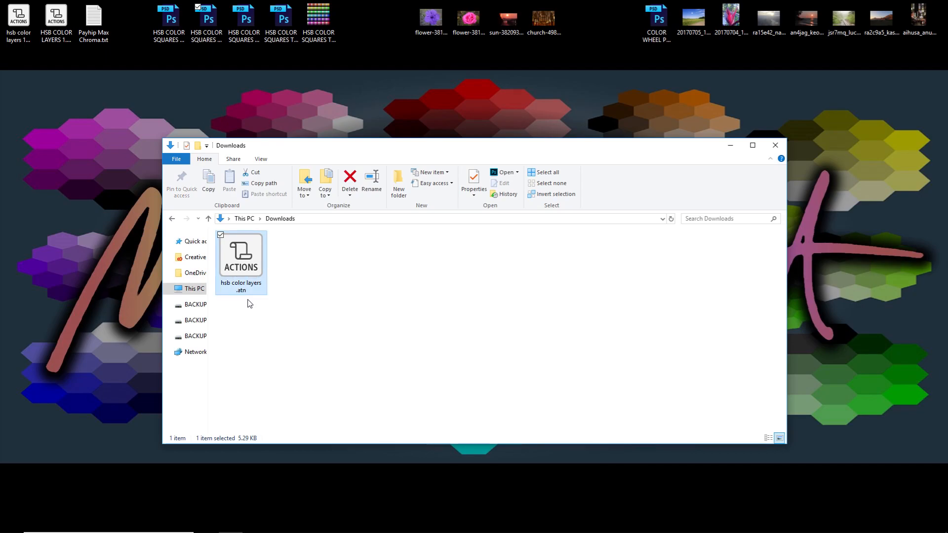
{"action": "left_click", "coordinate": [262, 284]}
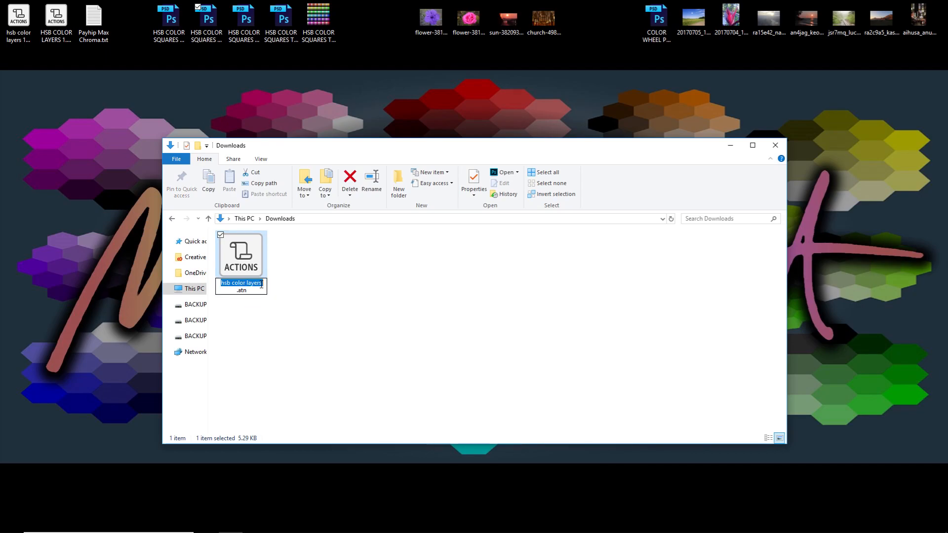
{"action": "left_click", "coordinate": [263, 284]}
{"action": "key", "text": "Delete"}
{"action": "key", "text": "Return"}
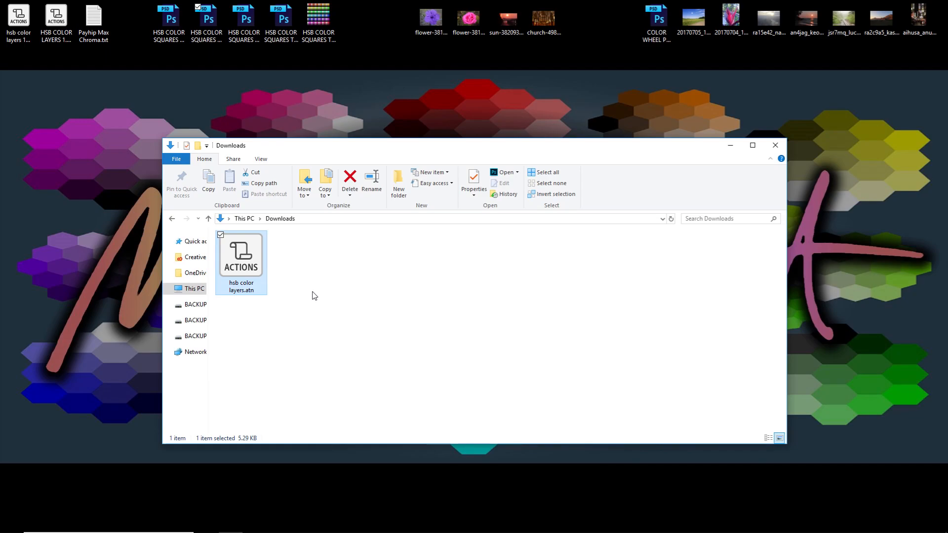
Step: Load hsb color layers.atn into Photoshop and select the HSB COLOR LAYERS action inside its set
{"action": "double_click", "coordinate": [244, 260]}
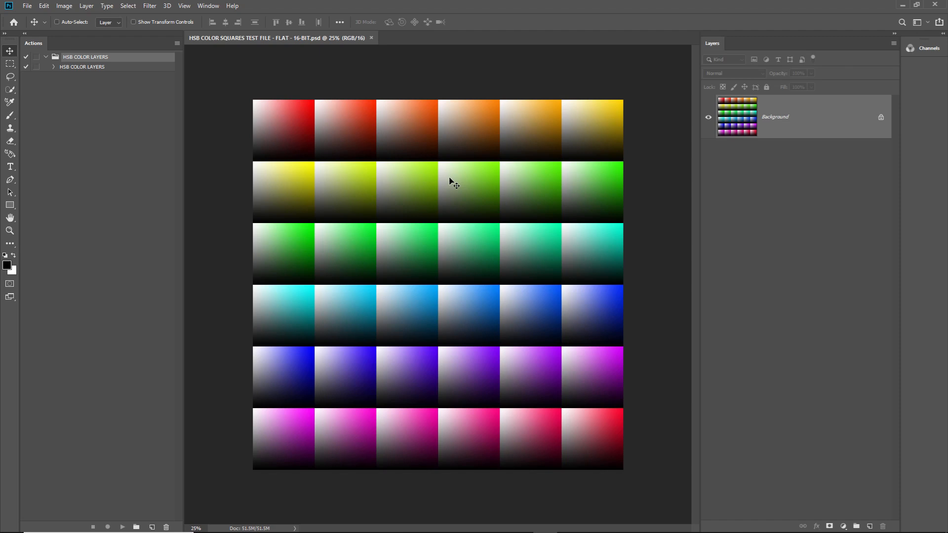
{"action": "left_click", "coordinate": [92, 69]}
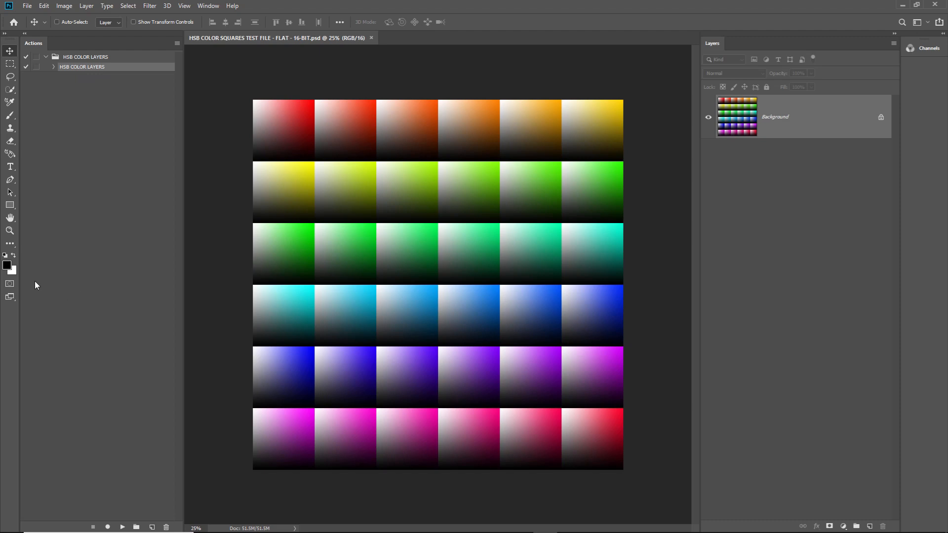
Step: Try a bright red as the foreground colour in the Color Picker, then cancel without applying it
{"action": "left_click", "coordinate": [7, 265]}
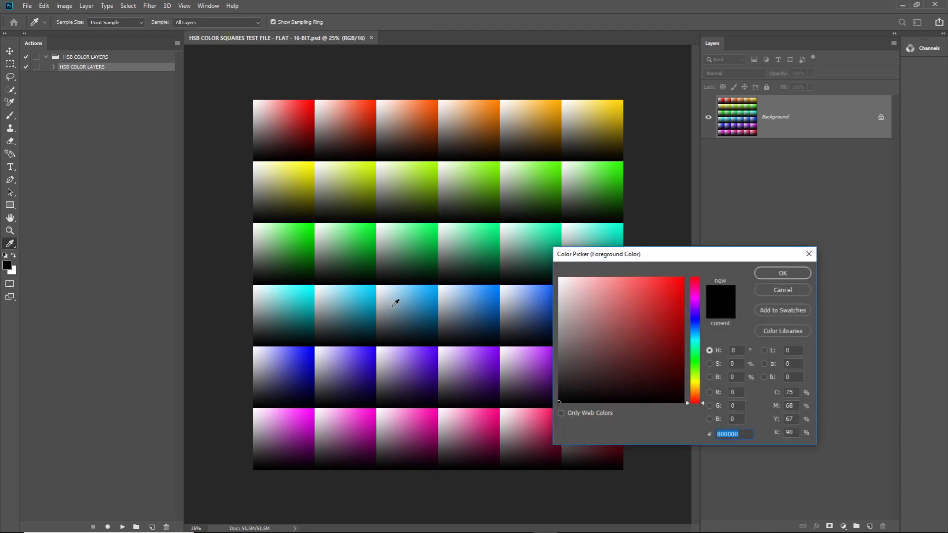
{"action": "left_click", "coordinate": [662, 323]}
{"action": "left_click", "coordinate": [666, 293]}
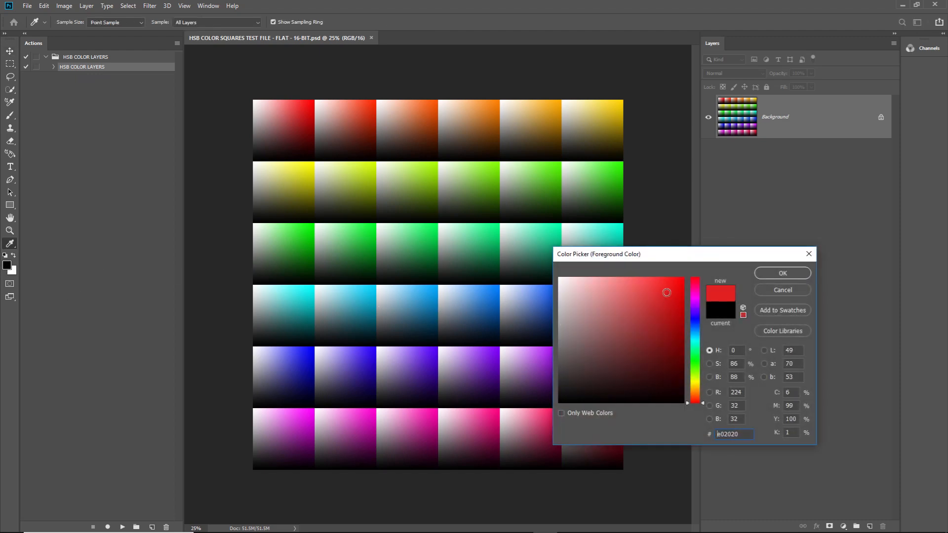
{"action": "key", "text": "Tab"}
{"action": "key", "text": "Tab"}
{"action": "left_click", "coordinate": [769, 292]}
{"action": "left_click", "coordinate": [770, 291]}
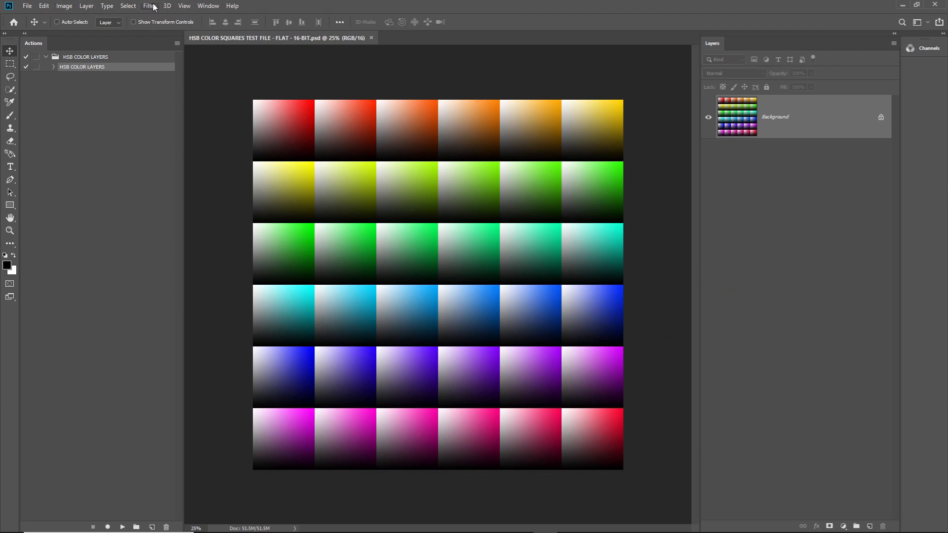
Step: Examine the Hue, Saturation and Lightness controls of the Hue/Saturation adjustment and leave it without applying
{"action": "left_click", "coordinate": [64, 6]}
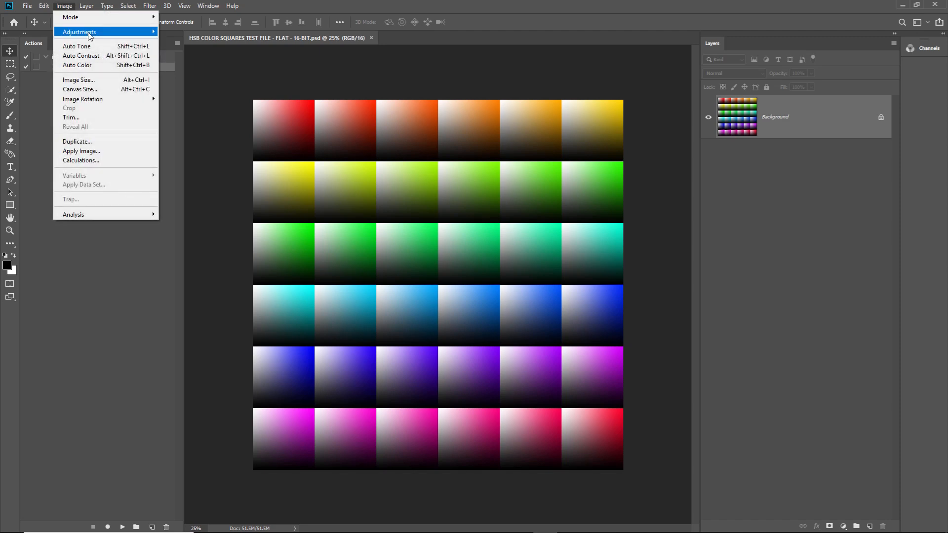
{"action": "mouse_move", "coordinate": [90, 33]}
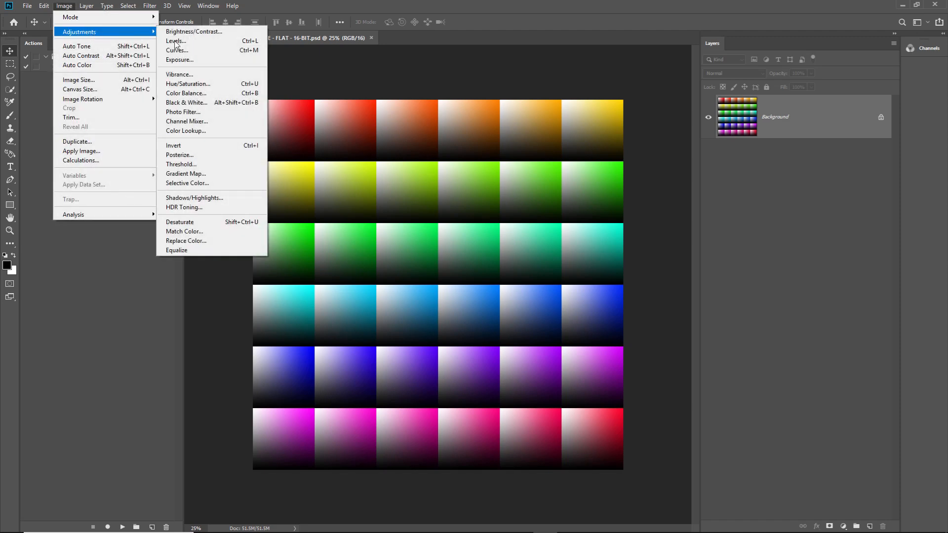
{"action": "left_click", "coordinate": [201, 88]}
{"action": "left_click_drag", "start_coordinate": [733, 322], "coordinate": [679, 211]}
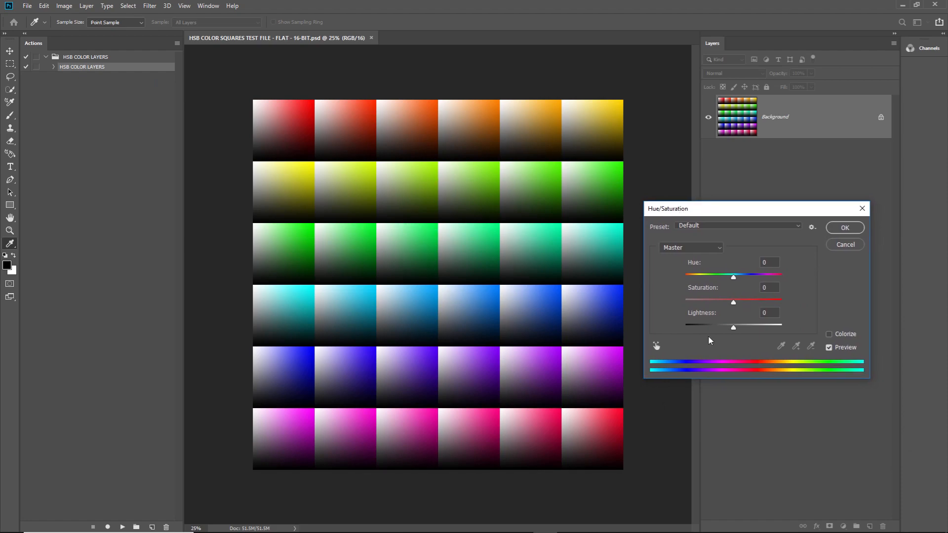
{"action": "left_click_drag", "start_coordinate": [734, 302], "coordinate": [734, 328]}
{"action": "left_click_drag", "start_coordinate": [744, 278], "coordinate": [799, 272]}
{"action": "left_click", "coordinate": [846, 249]}
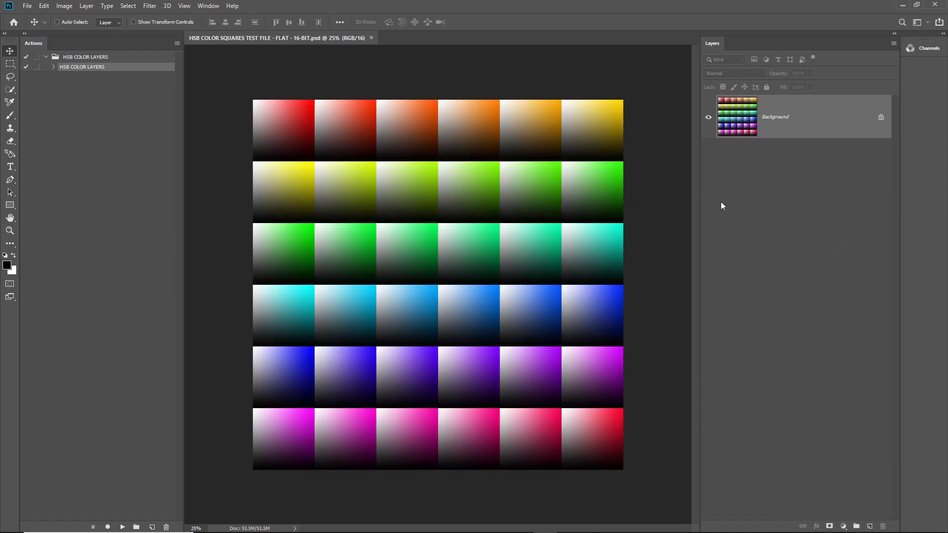
{"action": "left_click", "coordinate": [150, 6]}
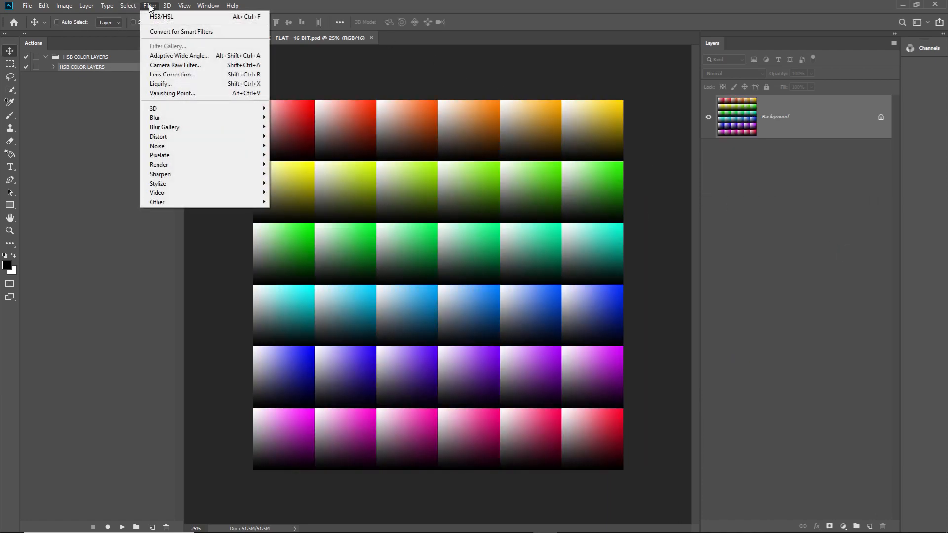
{"action": "mouse_move", "coordinate": [177, 205]}
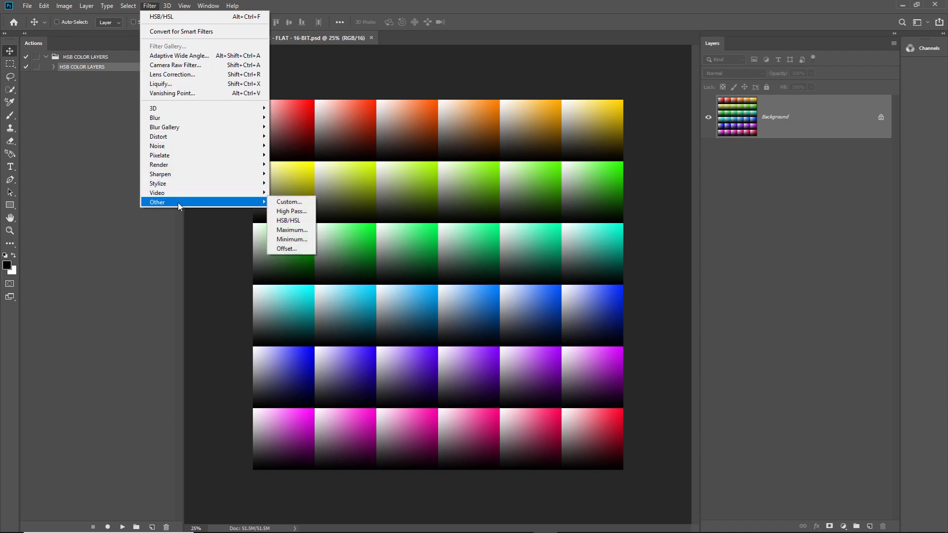
{"action": "left_click", "coordinate": [290, 224]}
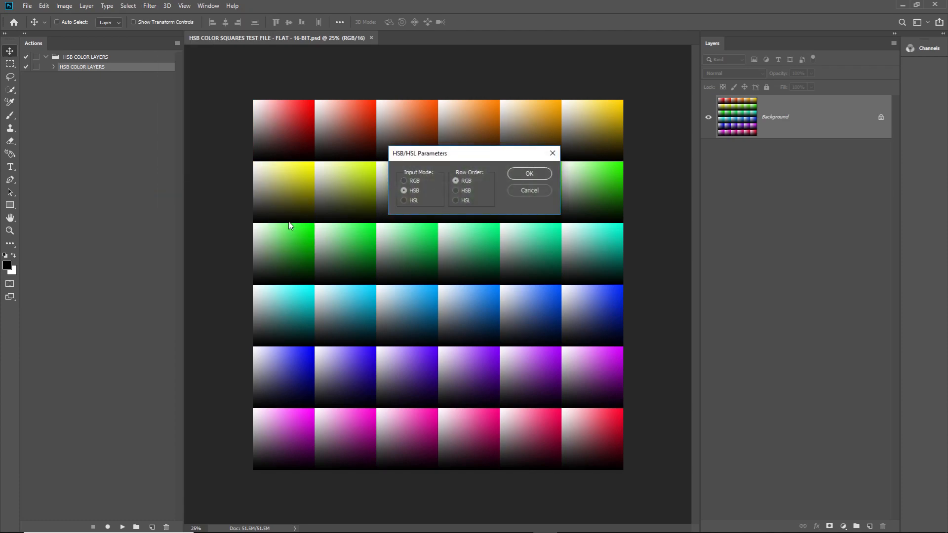
{"action": "left_click", "coordinate": [532, 193]}
Step: Show the channels and apply the HSB/HSL filter to the Background with input mode RGB and row order HSB
{"action": "left_click", "coordinate": [942, 34]}
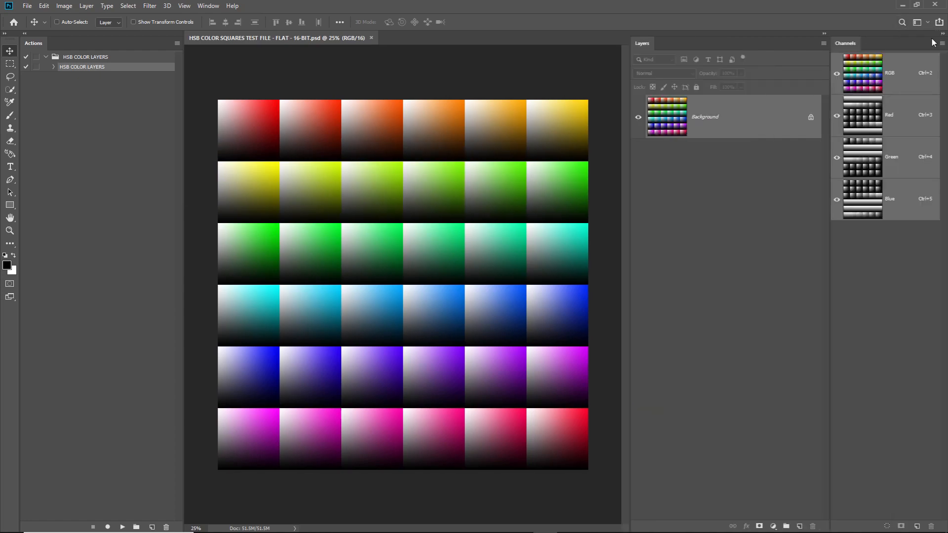
{"action": "left_click", "coordinate": [149, 6]}
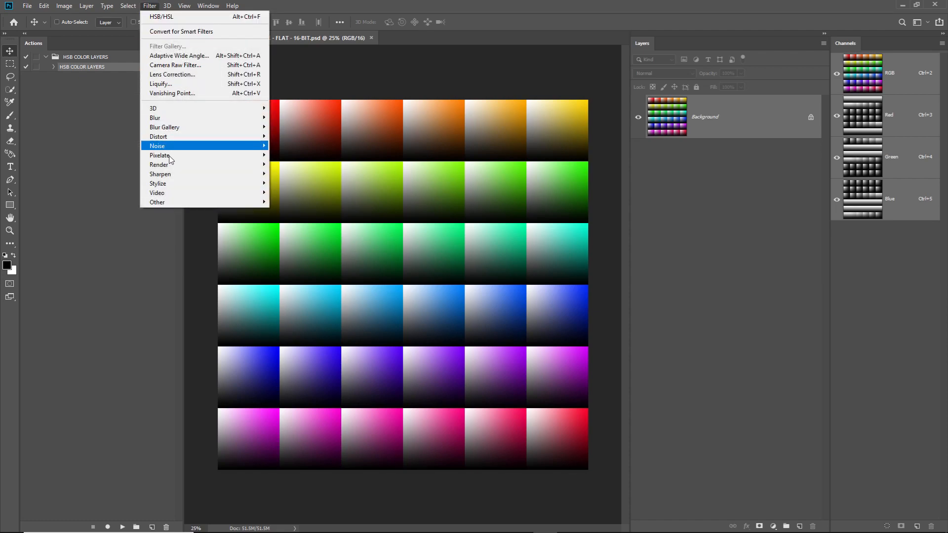
{"action": "mouse_move", "coordinate": [208, 205]}
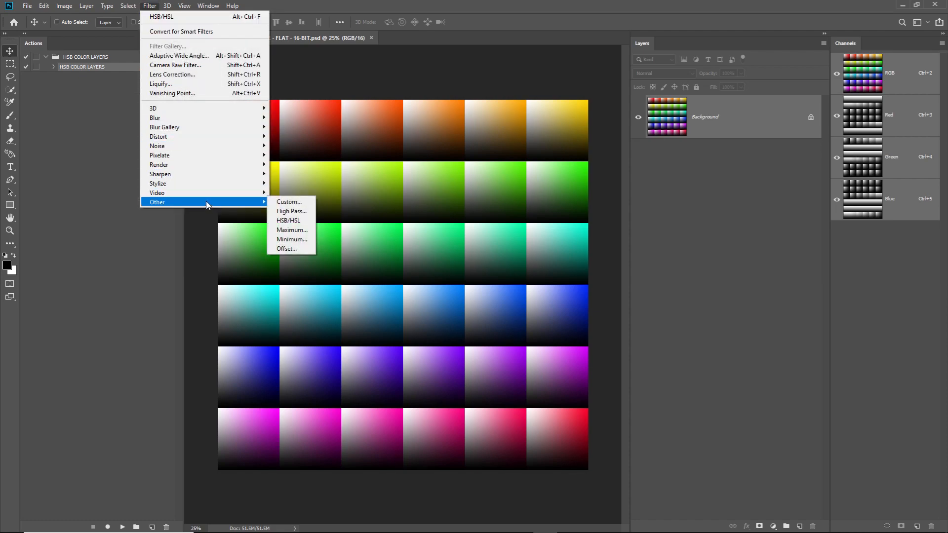
{"action": "left_click", "coordinate": [298, 223]}
{"action": "left_click_drag", "start_coordinate": [434, 153], "coordinate": [395, 197]}
{"action": "left_click", "coordinate": [364, 221]}
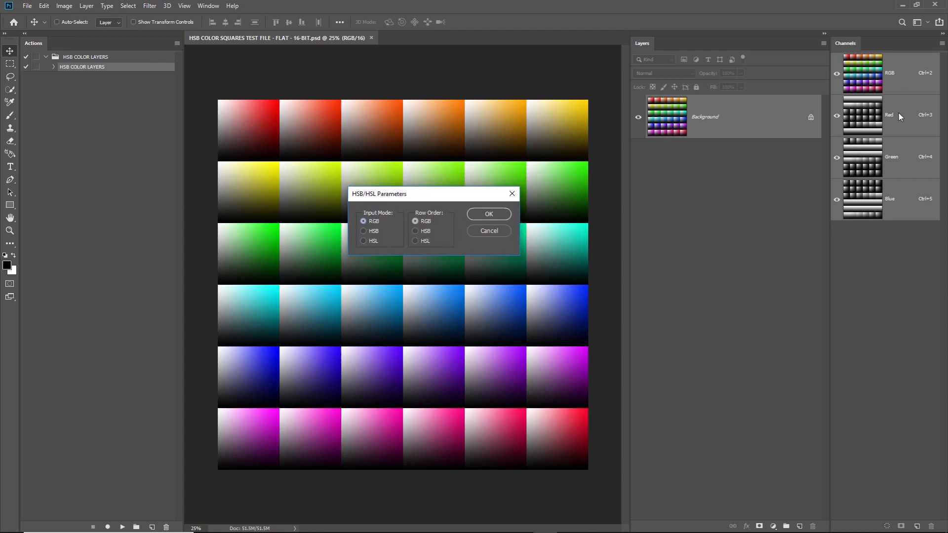
{"action": "left_click", "coordinate": [416, 232]}
{"action": "left_click", "coordinate": [488, 215]}
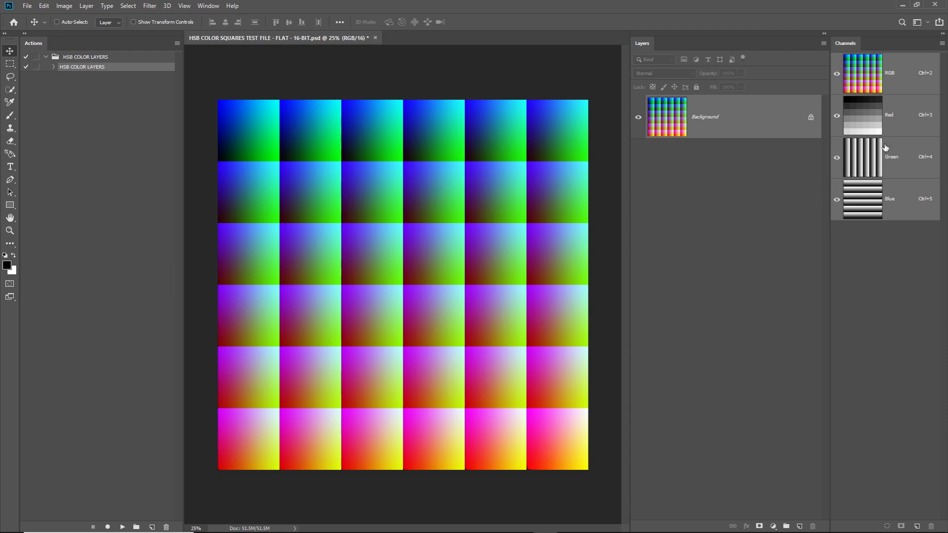
Step: View the Red, Green and Blue channels individually, compare them in pairs, and show all three together
{"action": "left_click", "coordinate": [903, 115]}
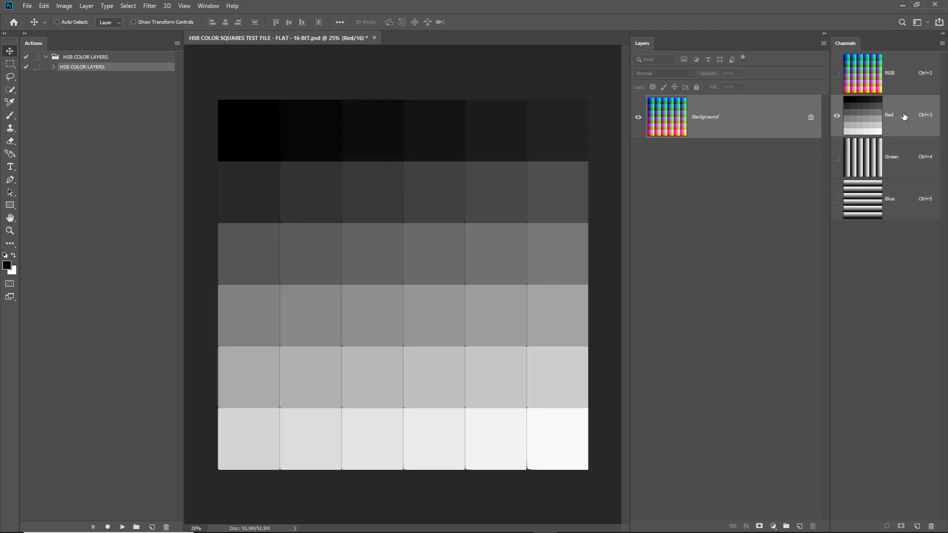
{"action": "left_click", "coordinate": [905, 158]}
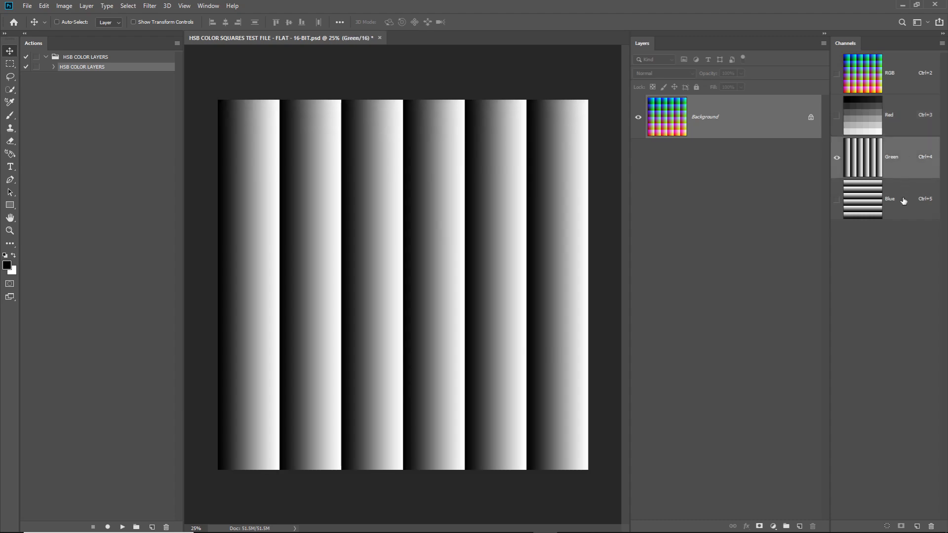
{"action": "left_click", "coordinate": [905, 200]}
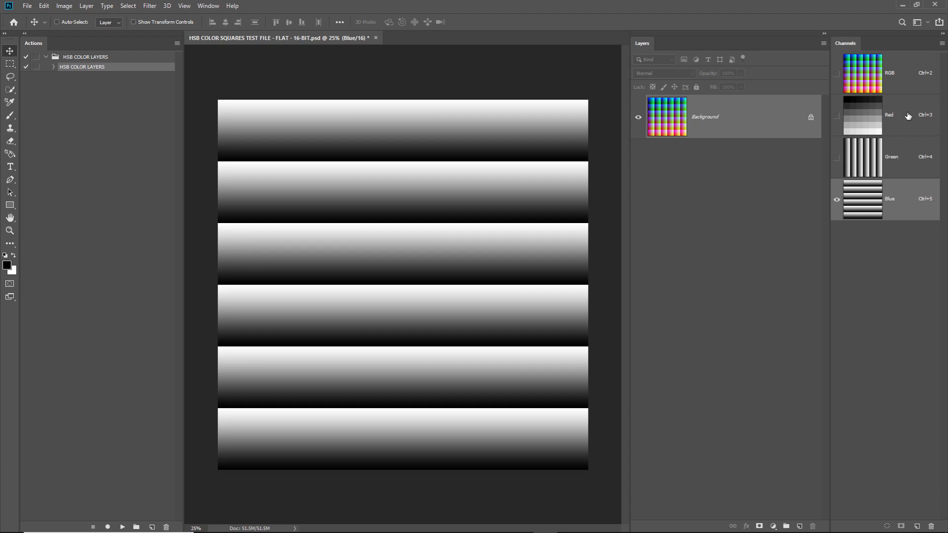
{"action": "left_click", "coordinate": [837, 157]}
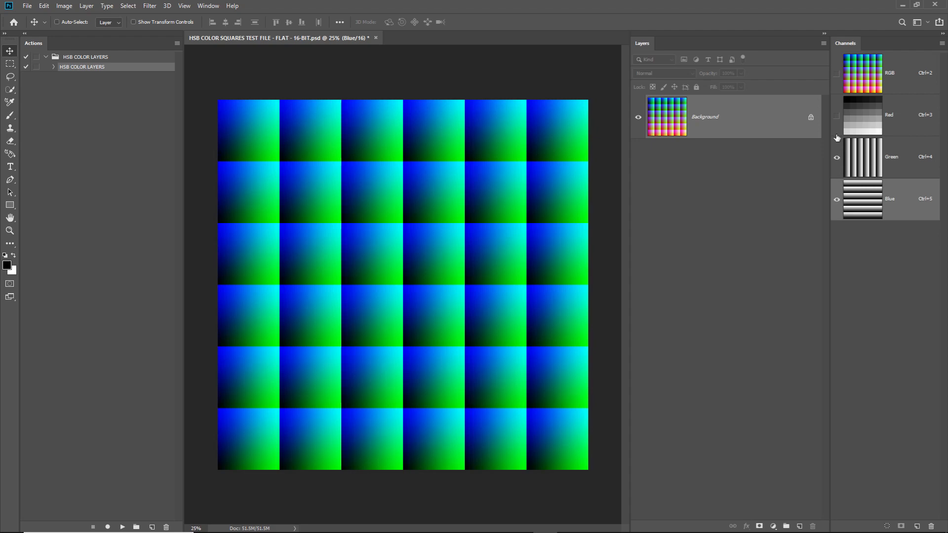
{"action": "left_click", "coordinate": [836, 199]}
{"action": "left_click", "coordinate": [837, 116]}
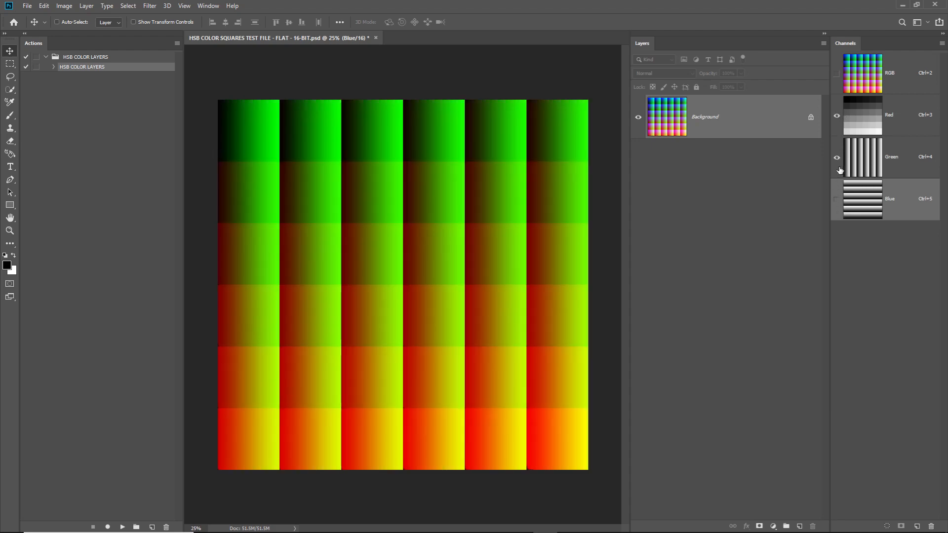
{"action": "left_click", "coordinate": [837, 199]}
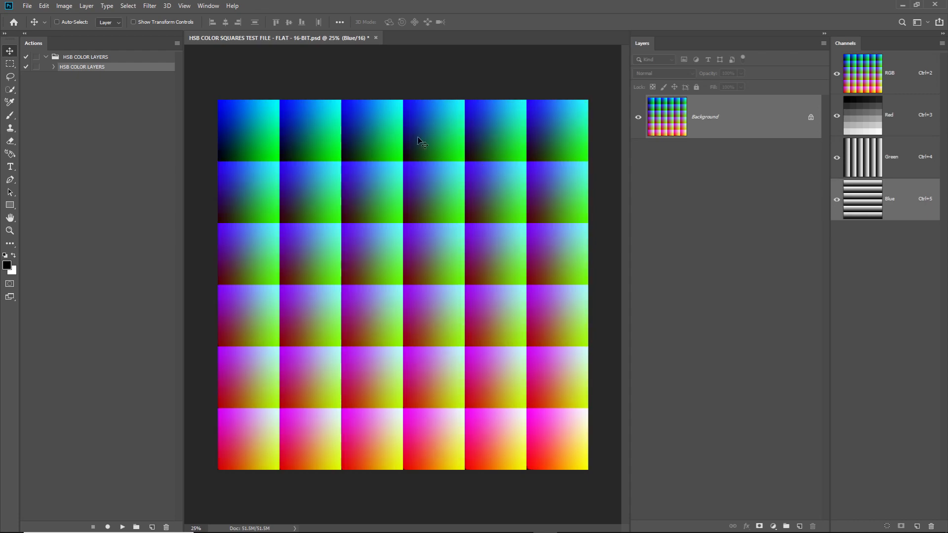
Step: View the Red, Green and Blue channels of the converted image one by one, then return to the RGB composite
{"action": "left_click", "coordinate": [837, 157]}
{"action": "left_click", "coordinate": [884, 124]}
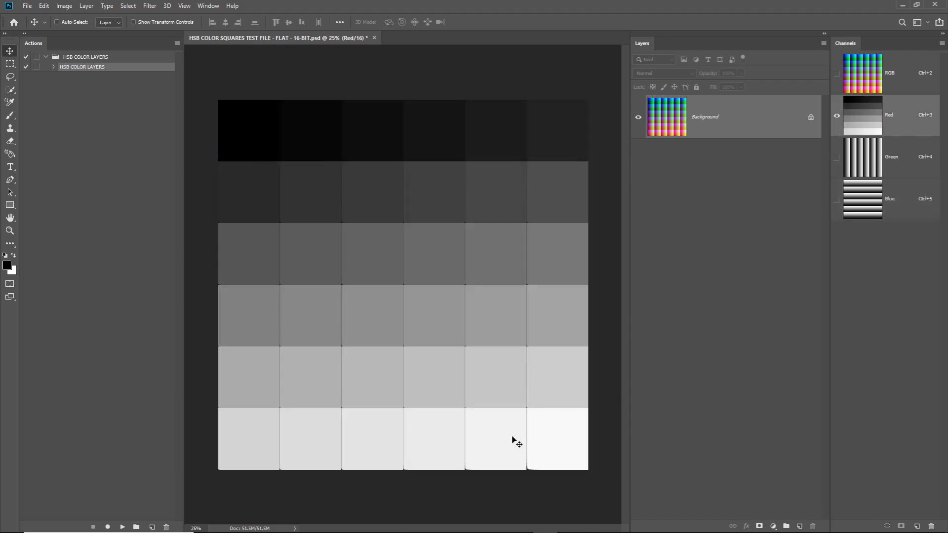
{"action": "left_click", "coordinate": [902, 163]}
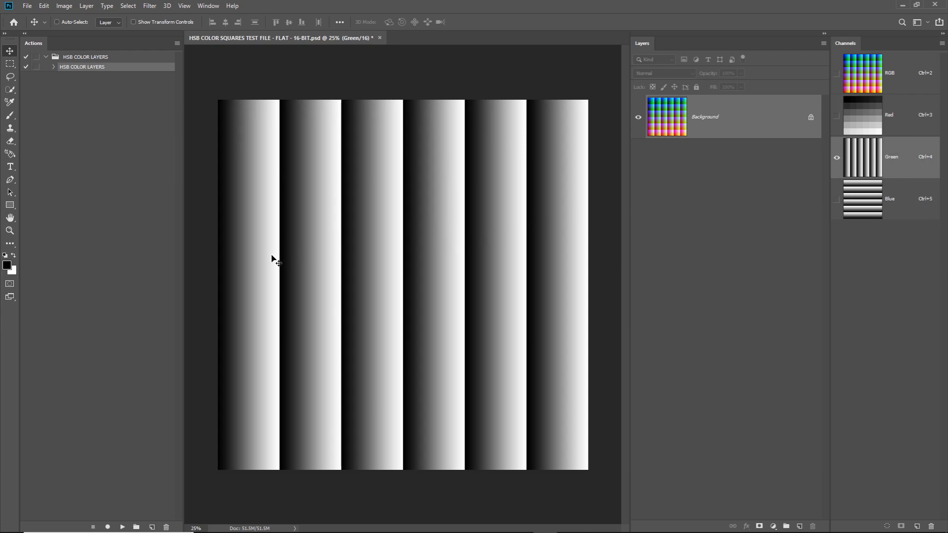
{"action": "left_click", "coordinate": [900, 211]}
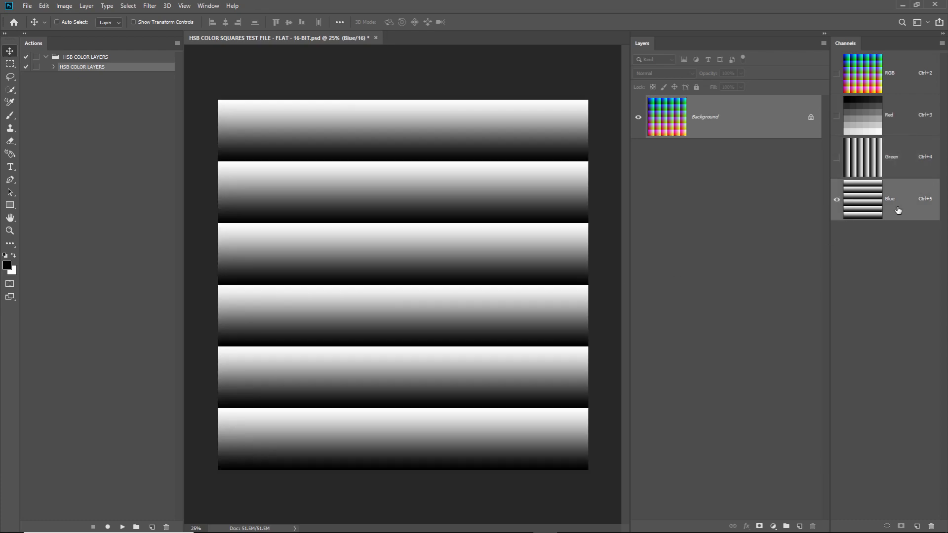
{"action": "left_click", "coordinate": [906, 89]}
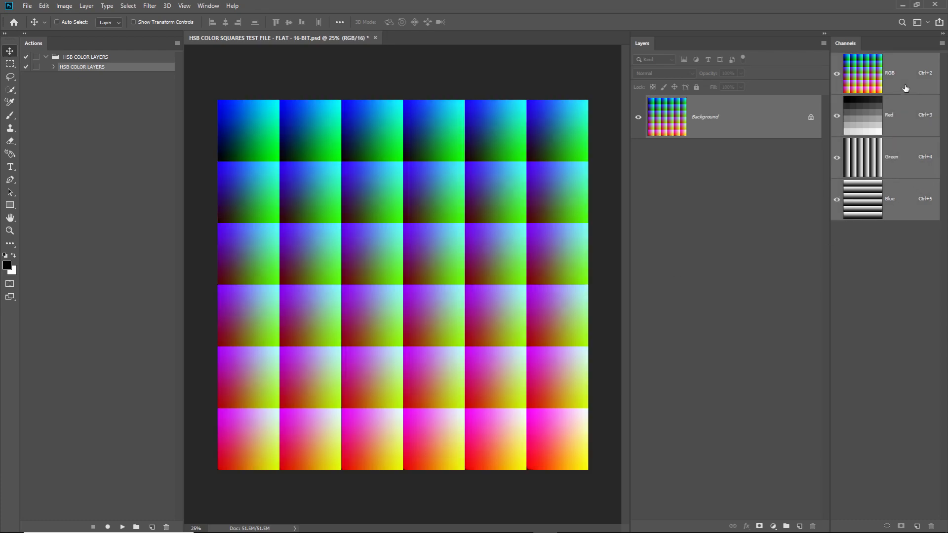
Step: Apply the HSB/HSL filter to the Background with input mode HSB and row order RGB
{"action": "left_click", "coordinate": [150, 5]}
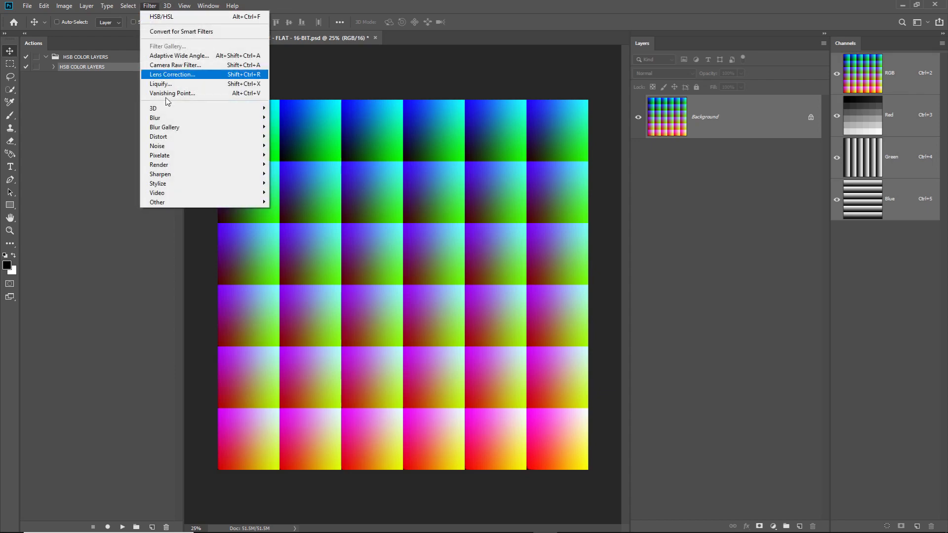
{"action": "mouse_move", "coordinate": [169, 203]}
{"action": "left_click", "coordinate": [291, 220]}
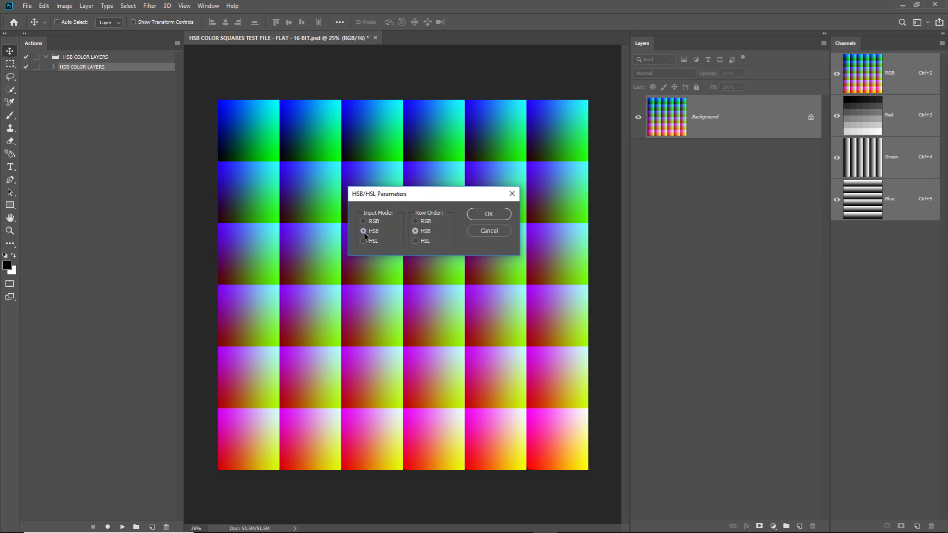
{"action": "left_click", "coordinate": [416, 221]}
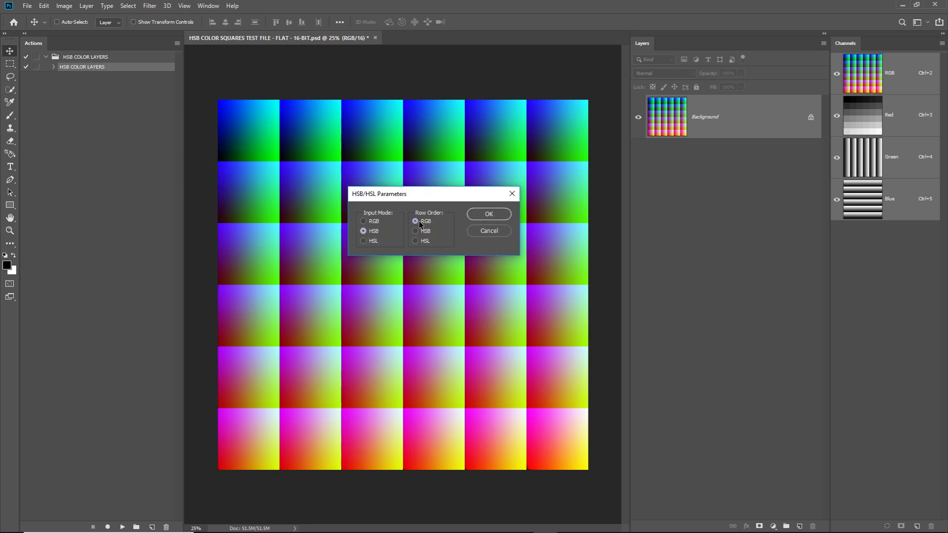
{"action": "left_click", "coordinate": [486, 215]}
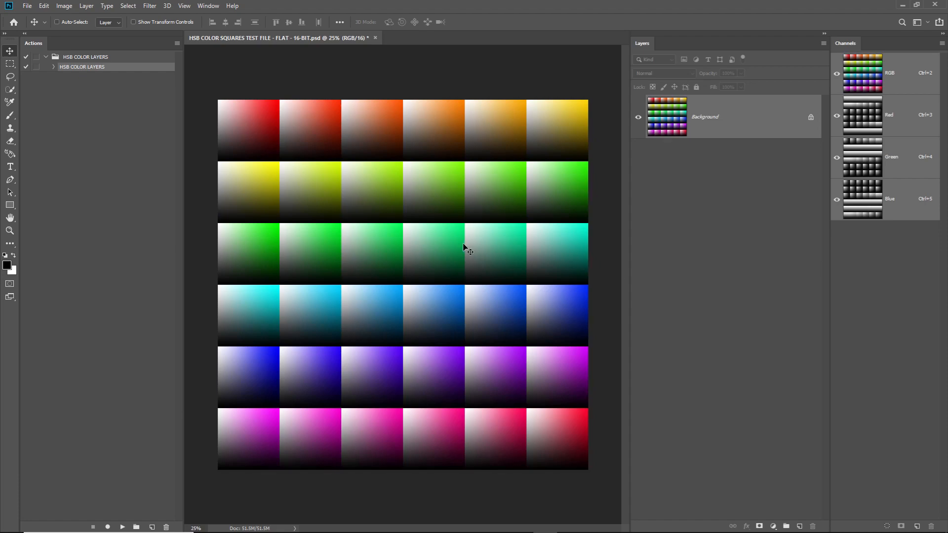
Step: Examine the image's Red, Green and Blue channels individually, add them together one at a time, and return to the RGB composite
{"action": "left_click", "coordinate": [909, 126]}
{"action": "left_click", "coordinate": [903, 155]}
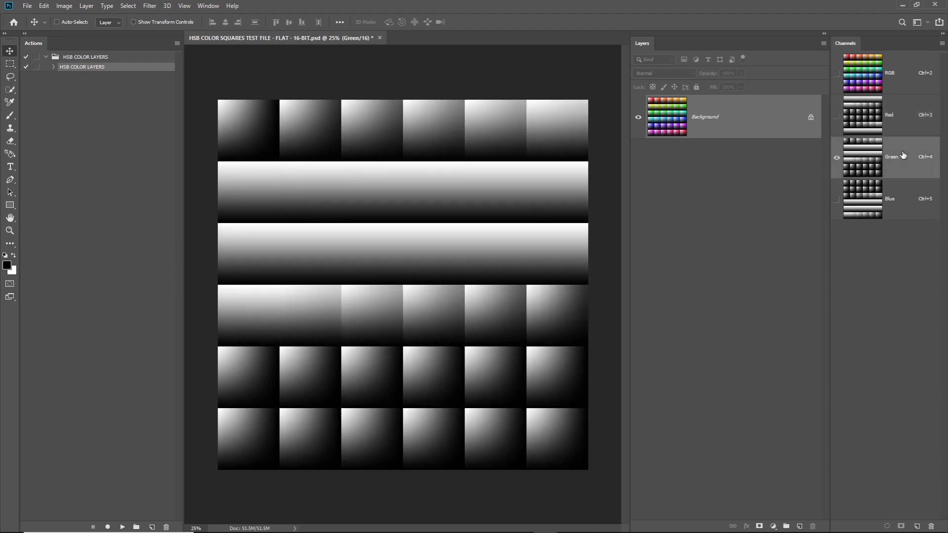
{"action": "left_click", "coordinate": [901, 196]}
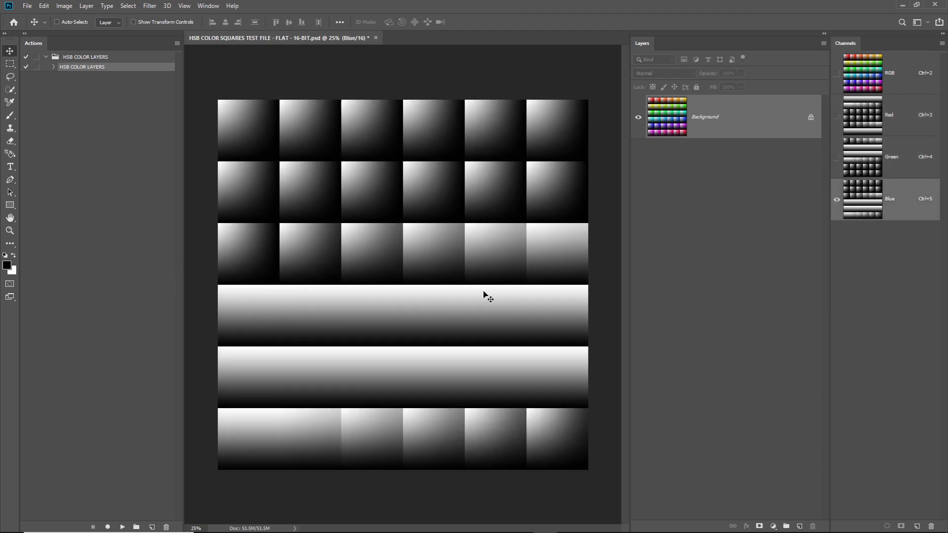
{"action": "left_click", "coordinate": [837, 158]}
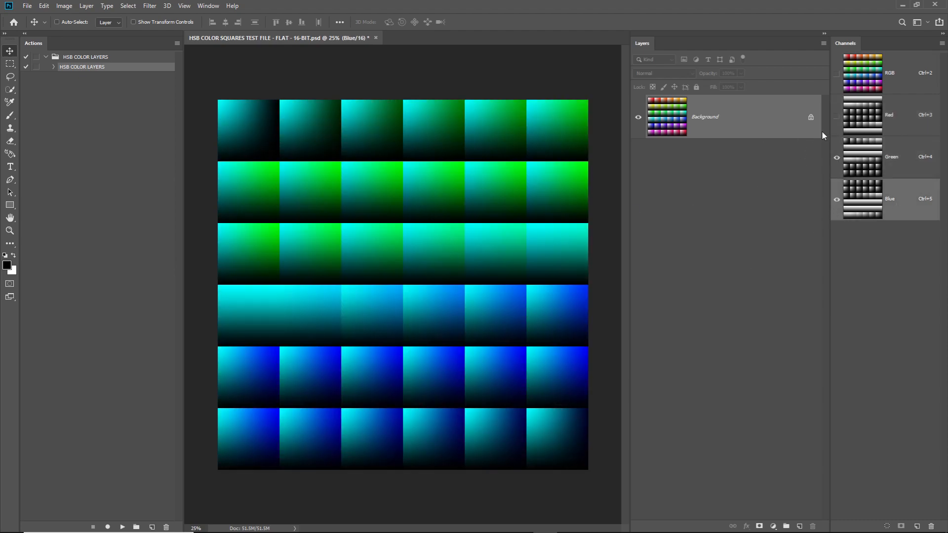
{"action": "left_click", "coordinate": [838, 117]}
{"action": "left_click", "coordinate": [908, 74]}
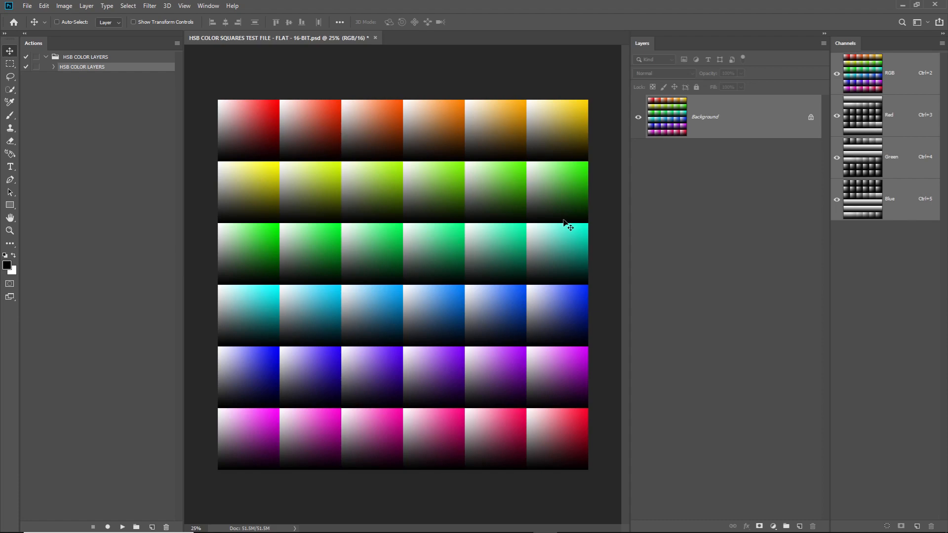
Step: Revert the file to its saved version and apply the HSB/HSL filter with input mode RGB and row order HSB
{"action": "left_click", "coordinate": [27, 6]}
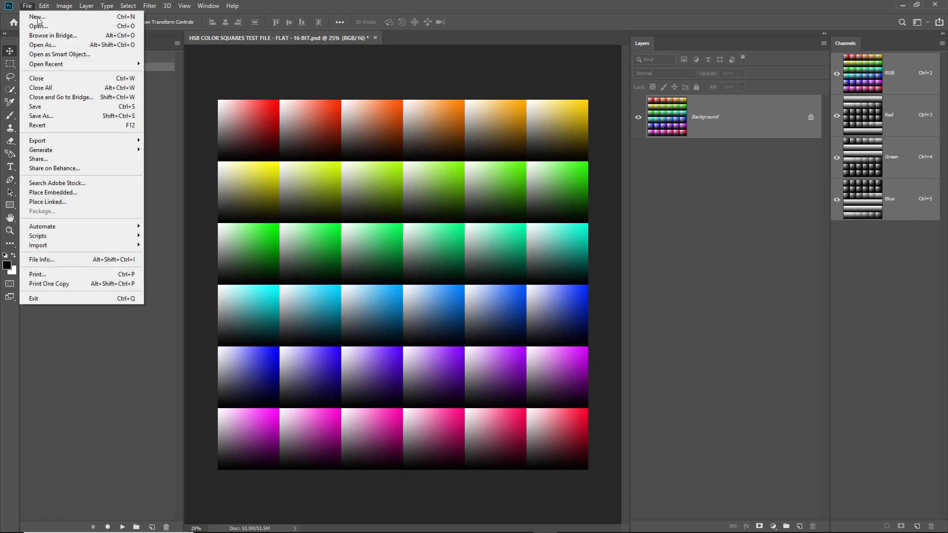
{"action": "left_click", "coordinate": [49, 126]}
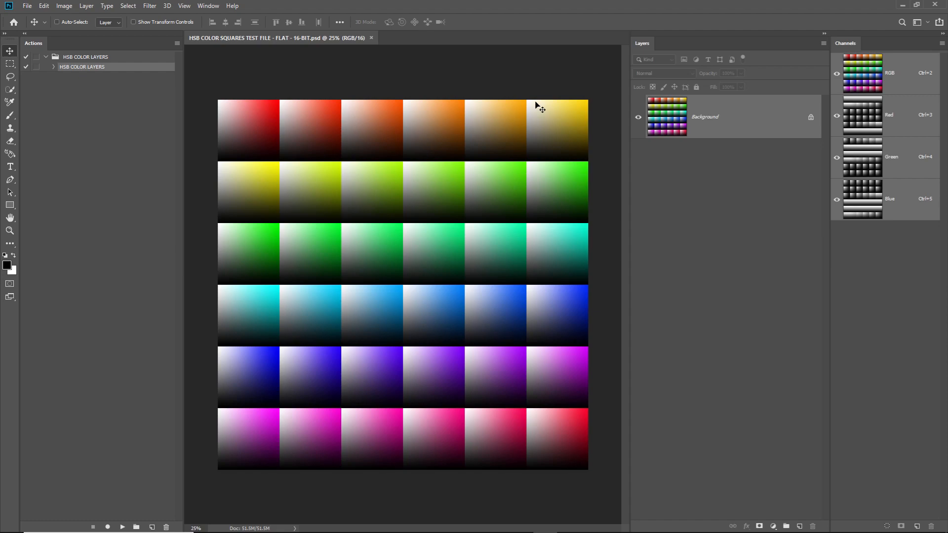
{"action": "left_click", "coordinate": [151, 8]}
{"action": "mouse_move", "coordinate": [194, 203]}
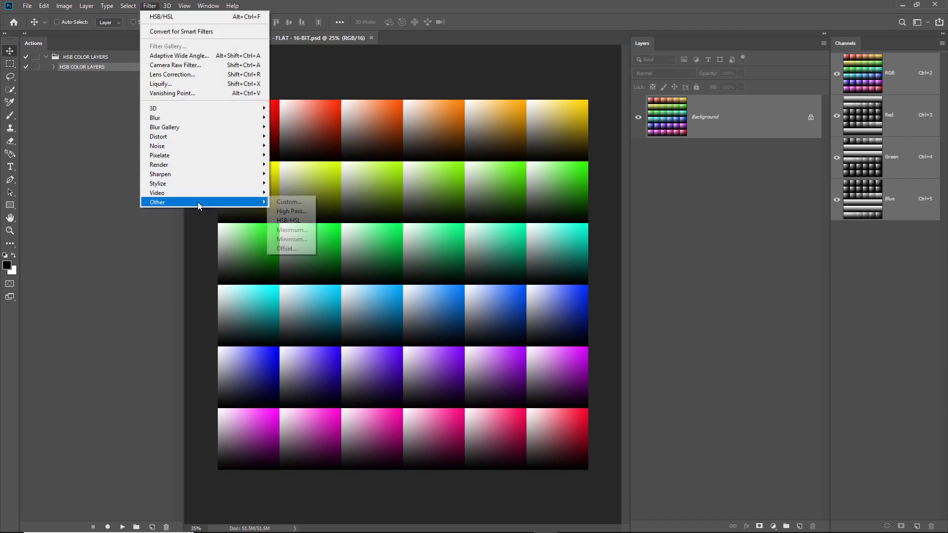
{"action": "left_click", "coordinate": [297, 220]}
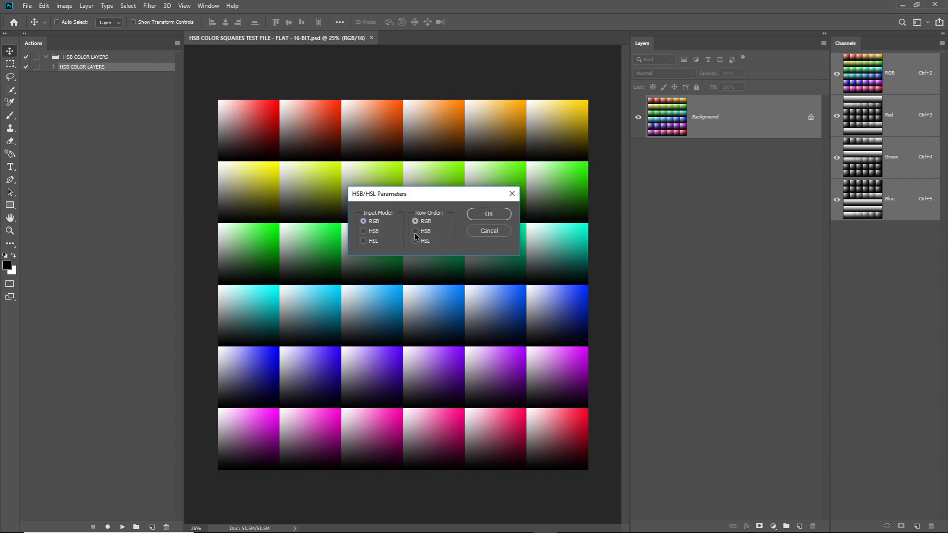
{"action": "left_click", "coordinate": [489, 214]}
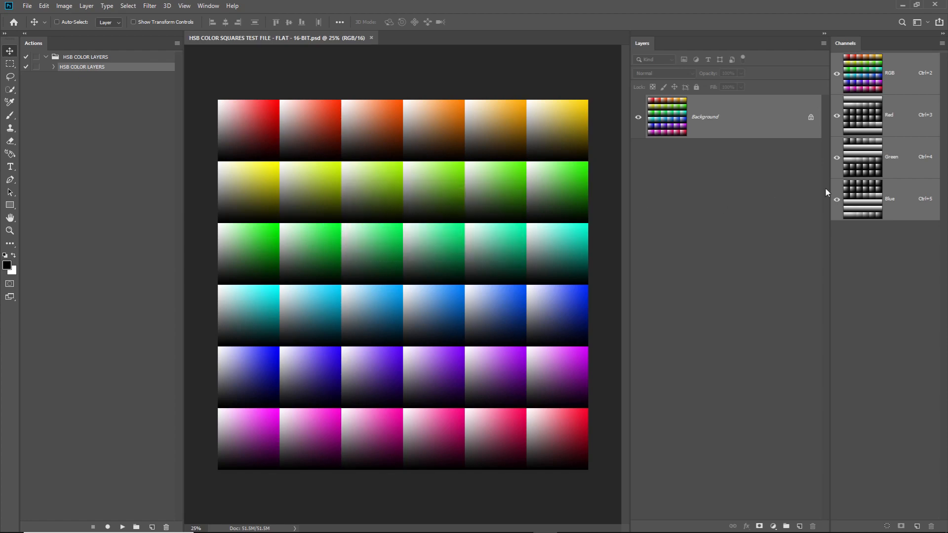
Step: Copy the whole Green channel, paste it as a new layer above the Background, and hide that layer
{"action": "left_click", "coordinate": [892, 151]}
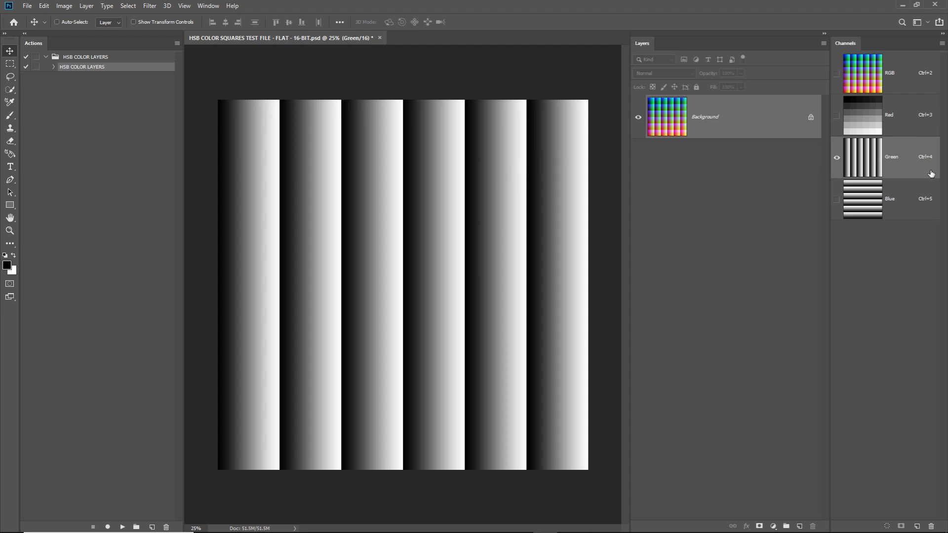
{"action": "left_click", "coordinate": [898, 178], "text": "ctrl"}
{"action": "left_click", "coordinate": [902, 81]}
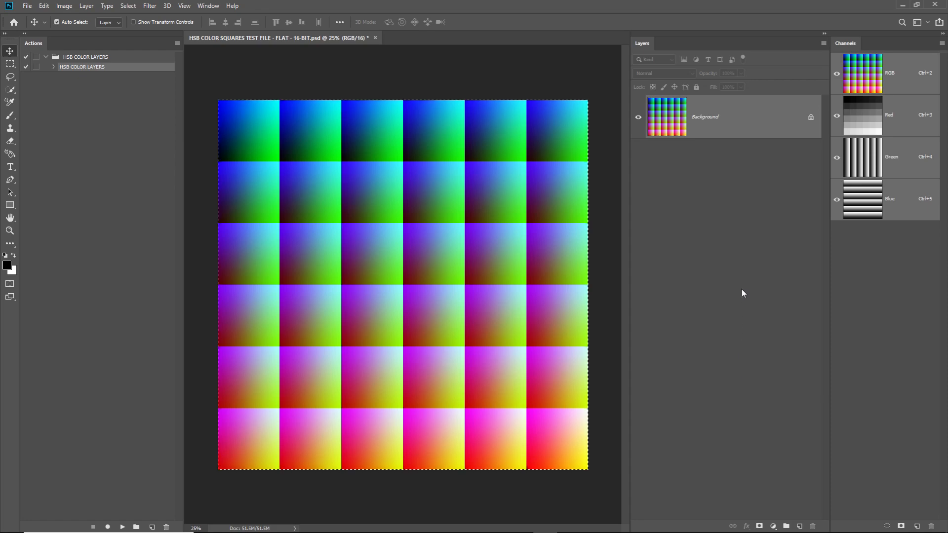
{"action": "key", "text": "ctrl+v"}
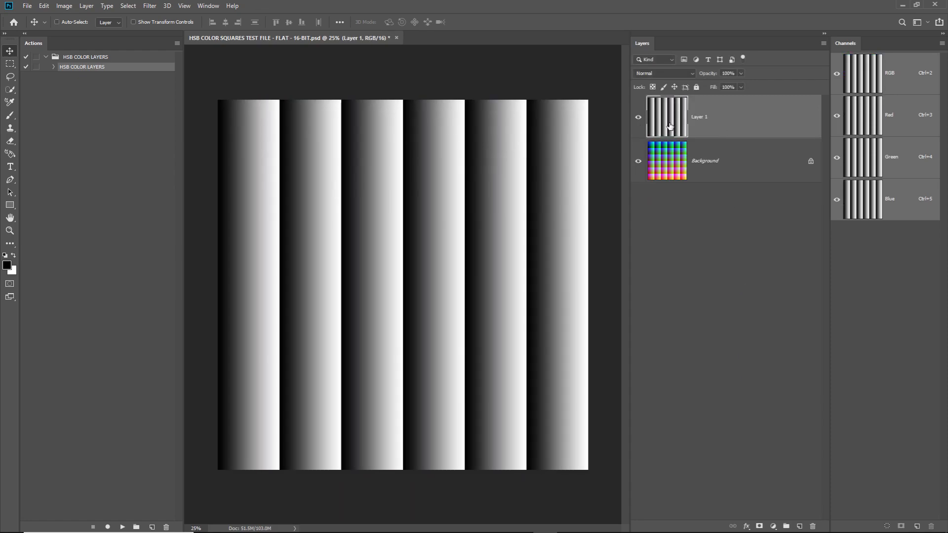
{"action": "left_click", "coordinate": [639, 117]}
Step: Copy the Background's whole Blue channel, paste it as a new layer directly above the Background, and hide that layer
{"action": "left_click", "coordinate": [728, 173]}
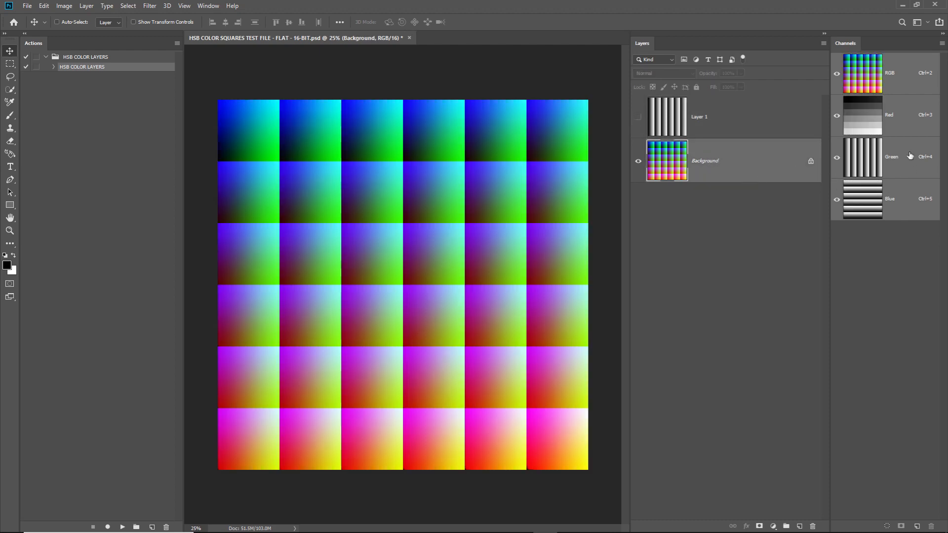
{"action": "left_click", "coordinate": [903, 209]}
{"action": "key", "text": "ctrl+a"}
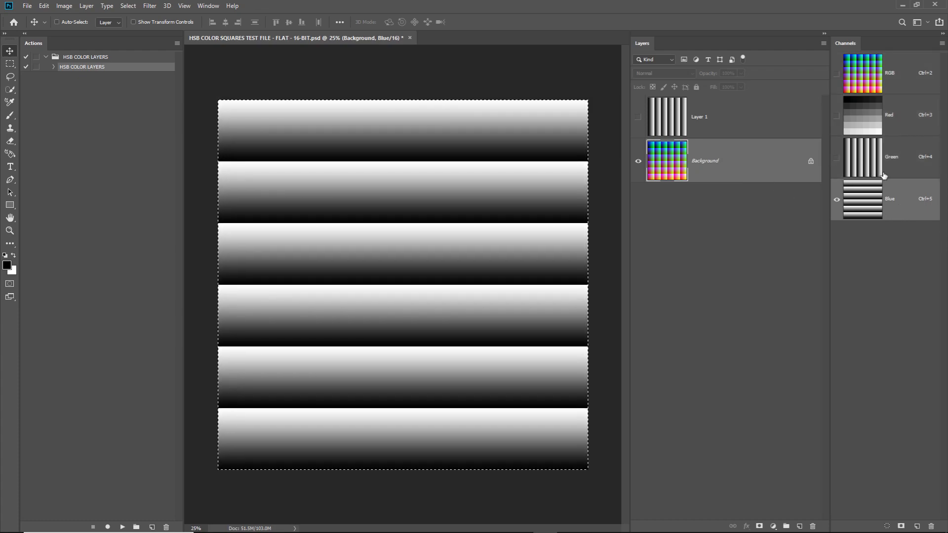
{"action": "left_click", "coordinate": [903, 82]}
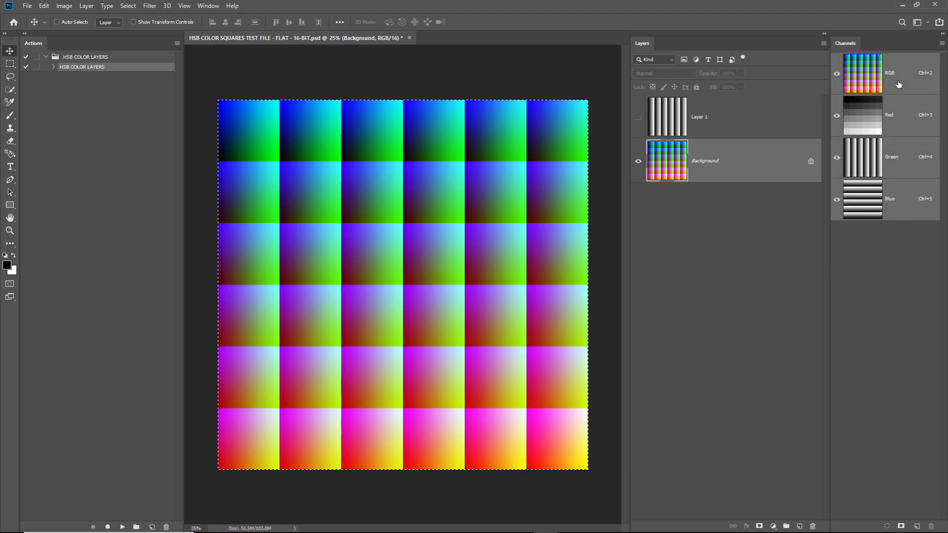
{"action": "key", "text": "ctrl+v"}
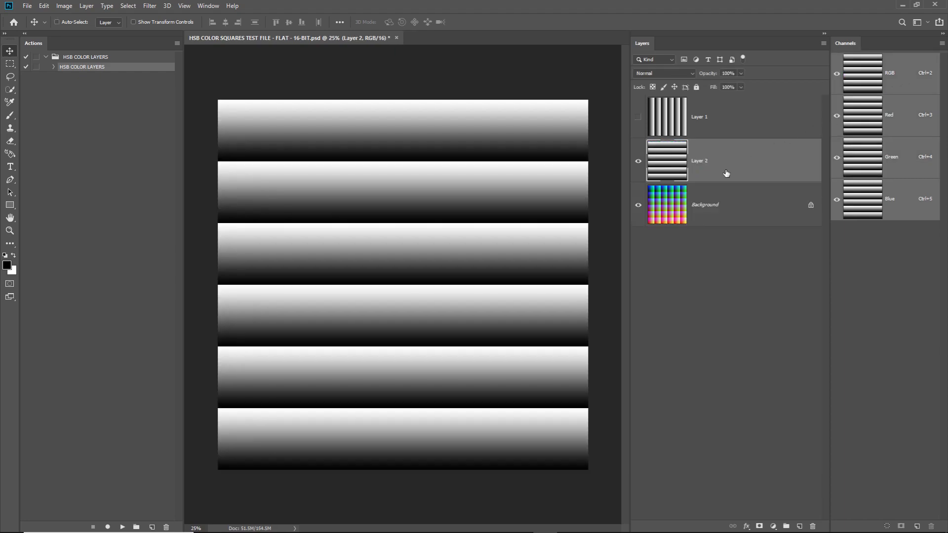
{"action": "left_click", "coordinate": [639, 165]}
Step: Fill the Background's Green channel with White in Normal mode at 100% opacity
{"action": "left_click", "coordinate": [721, 210]}
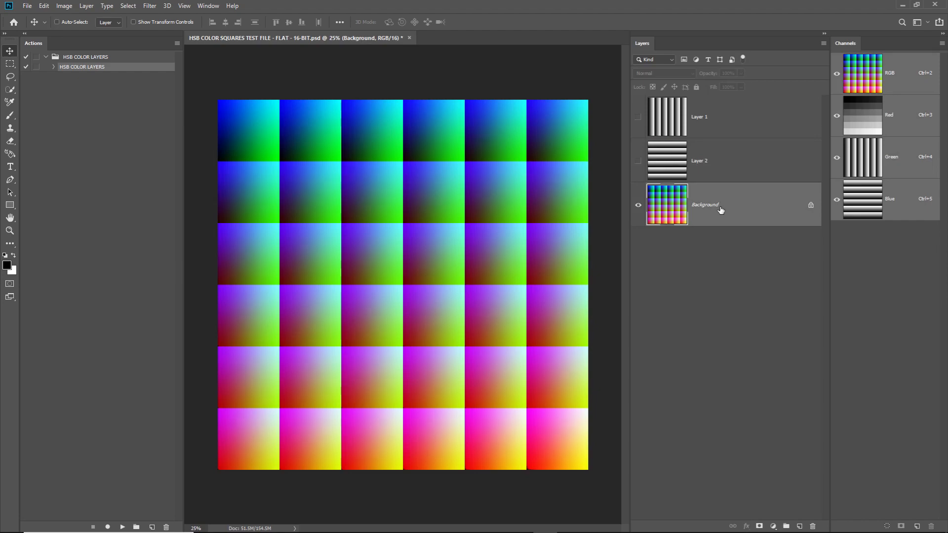
{"action": "left_click", "coordinate": [925, 133]}
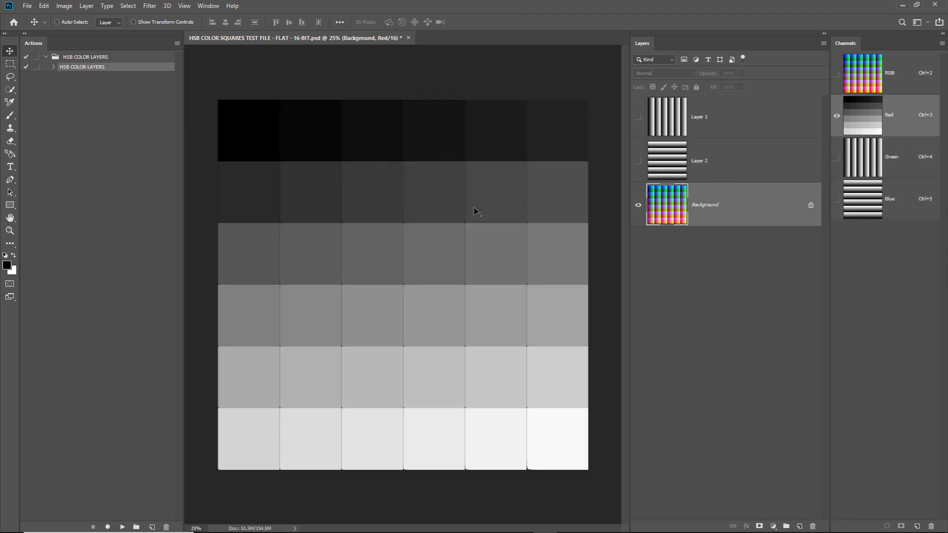
{"action": "left_click", "coordinate": [904, 161]}
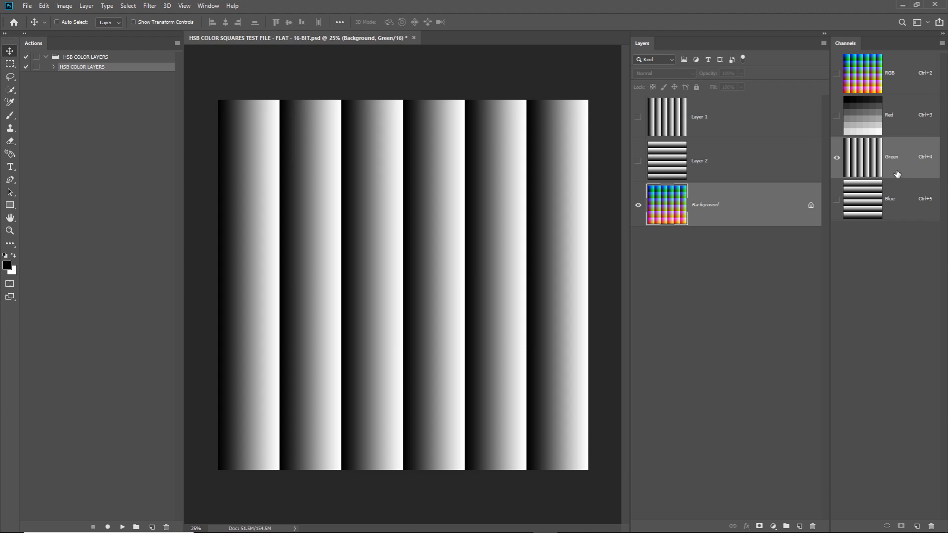
{"action": "key", "text": "shift+F5"}
{"action": "left_click", "coordinate": [660, 212]}
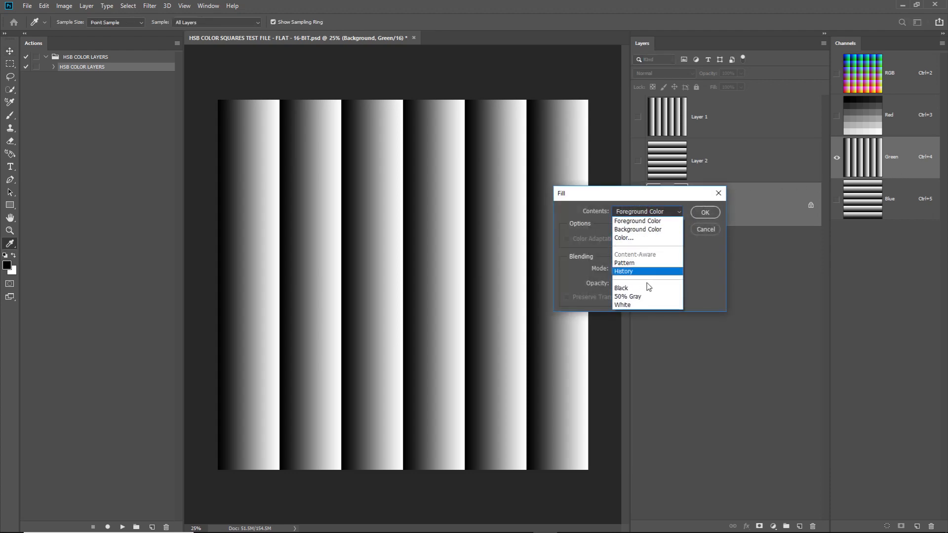
{"action": "left_click", "coordinate": [626, 305]}
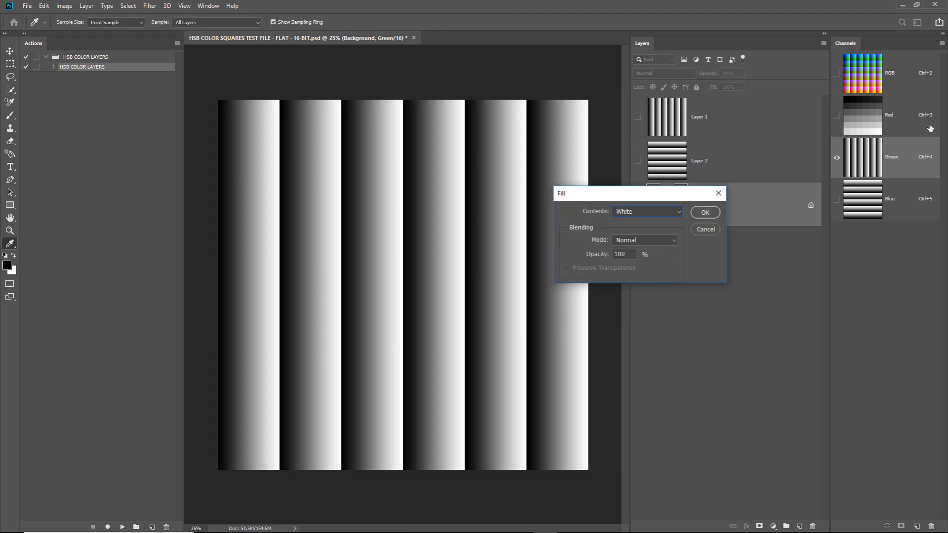
{"action": "key", "text": "Return"}
Step: Fill the Background's Blue channel with White at 100% opacity and check the remaining Red channel
{"action": "left_click", "coordinate": [910, 204]}
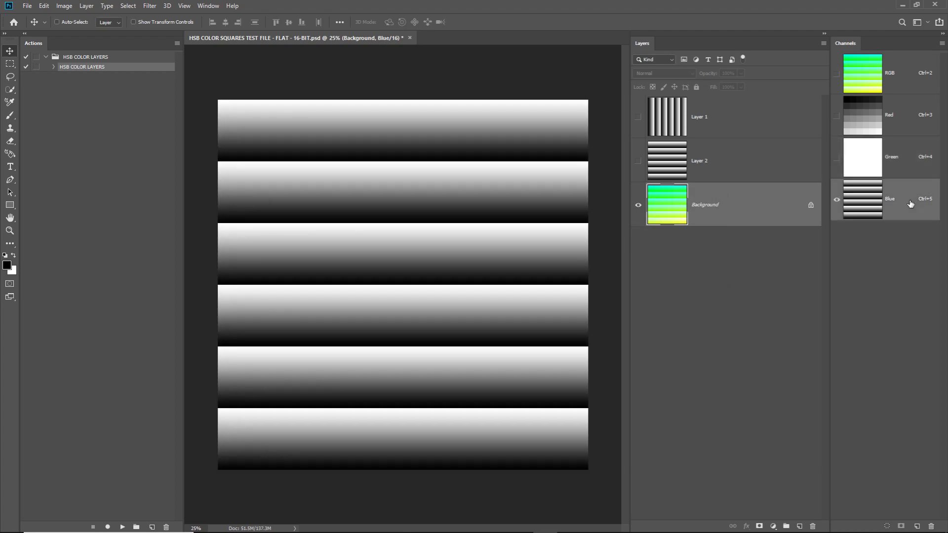
{"action": "key", "text": "shift+F5"}
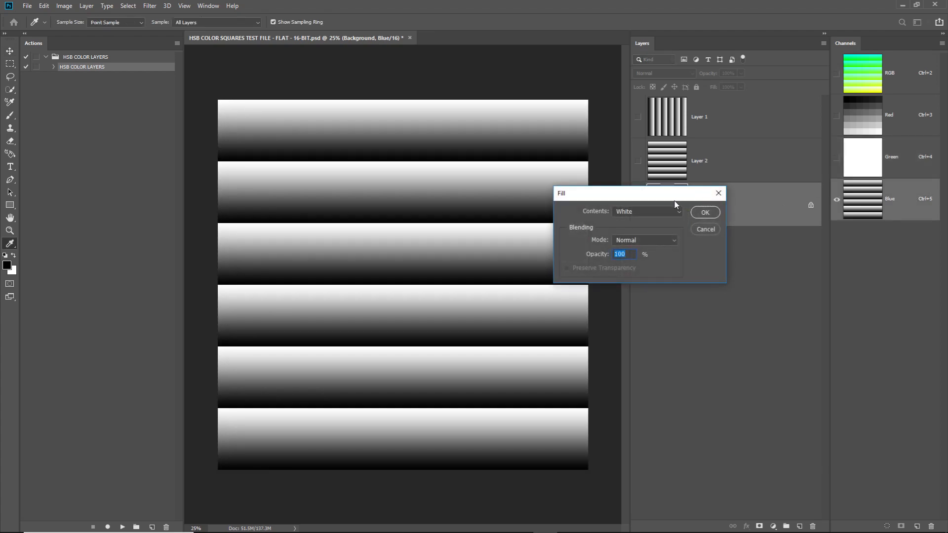
{"action": "left_click", "coordinate": [706, 215]}
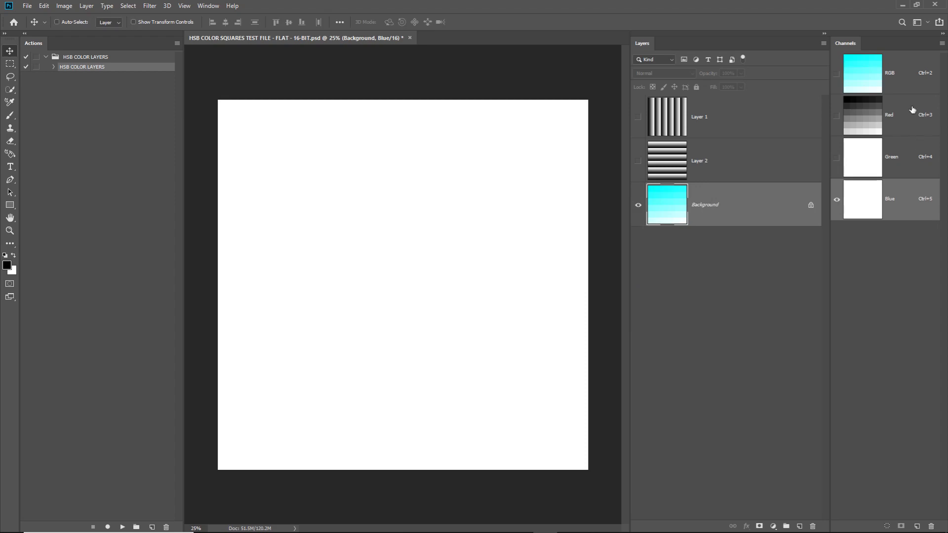
{"action": "left_click", "coordinate": [909, 83]}
{"action": "left_click", "coordinate": [912, 115]}
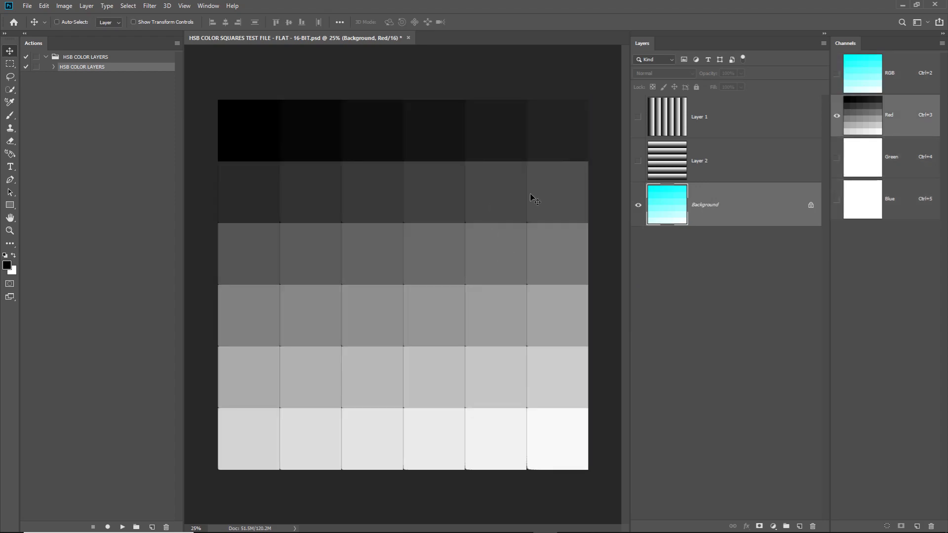
Step: Restore the full RGB composite and apply the HSB/HSL filter to the Background with Input Mode HSB and Row Order RGB
{"action": "left_click", "coordinate": [906, 89]}
{"action": "left_click", "coordinate": [150, 6]}
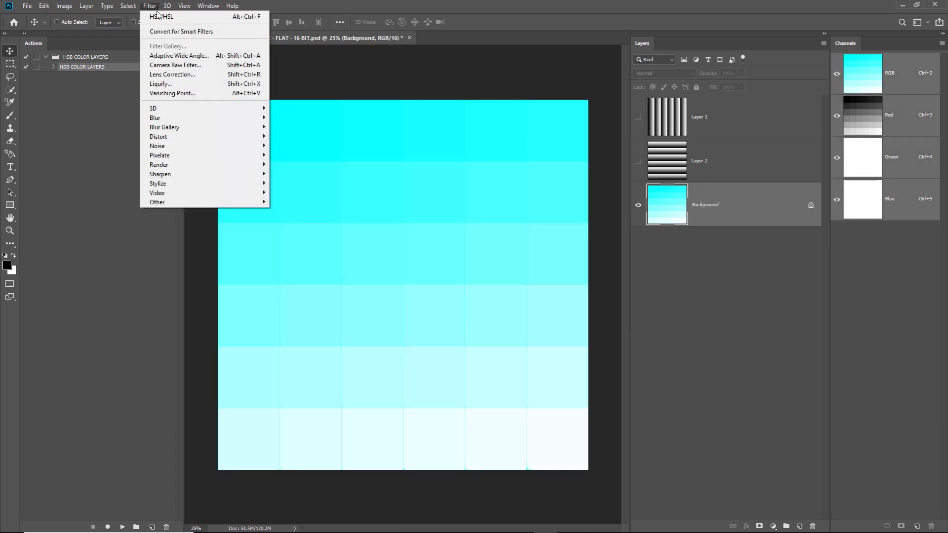
{"action": "mouse_move", "coordinate": [202, 203]}
{"action": "left_click", "coordinate": [291, 220]}
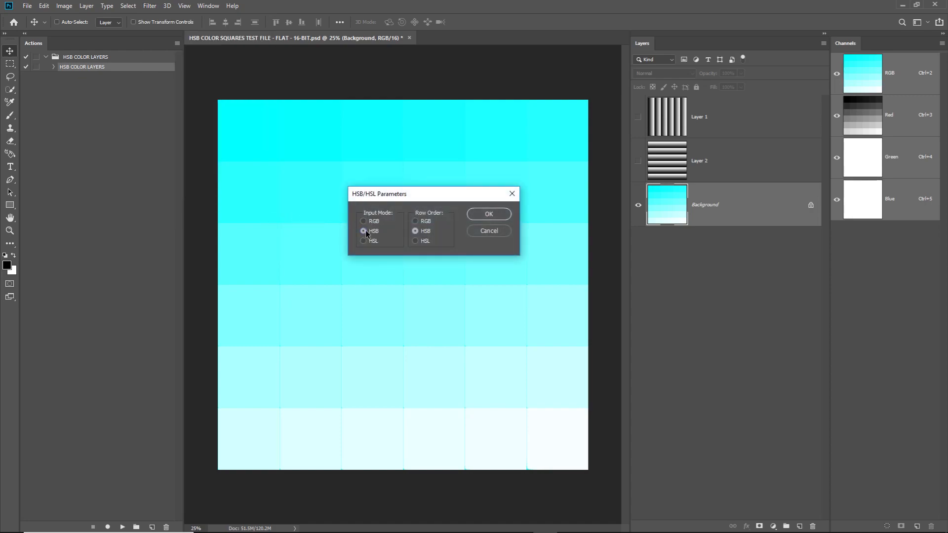
{"action": "left_click", "coordinate": [424, 221]}
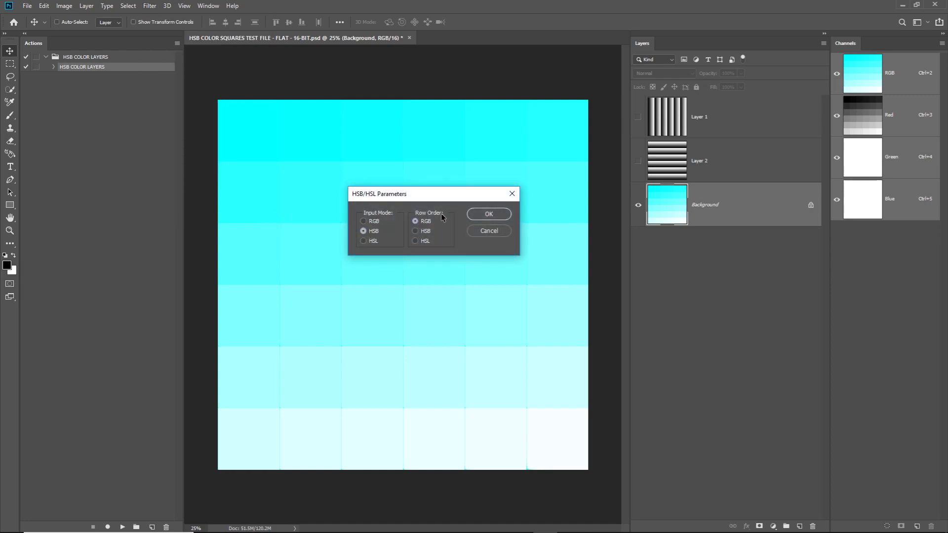
{"action": "left_click", "coordinate": [487, 215]}
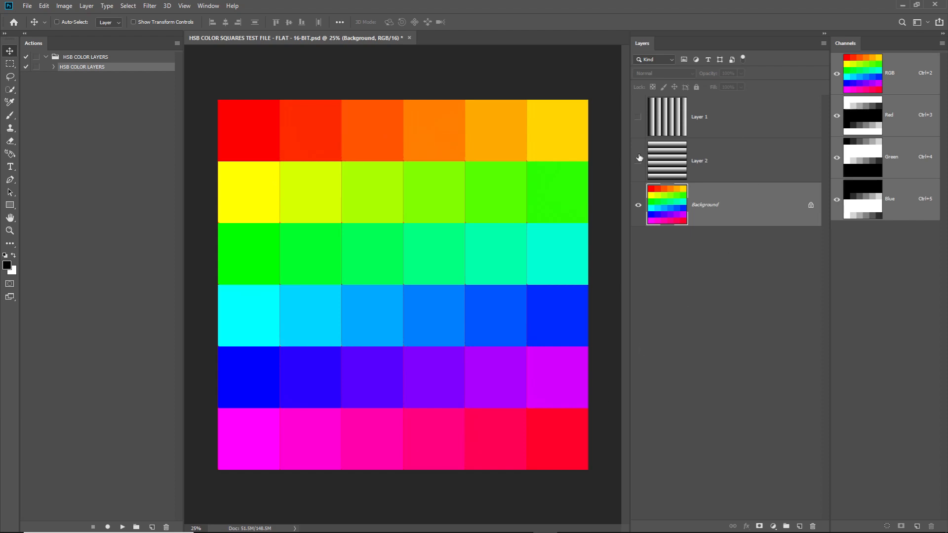
Step: Move Layer 1 below Layer 2 and rename the Background layer HUE
{"action": "left_click_drag", "start_coordinate": [746, 116], "coordinate": [720, 170]}
{"action": "left_click", "coordinate": [712, 211]}
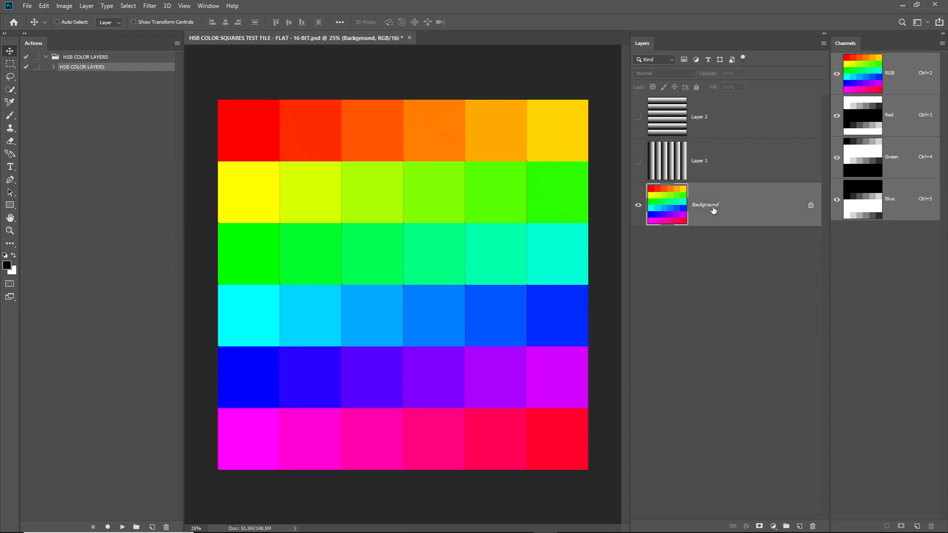
{"action": "double_click", "coordinate": [726, 208]}
{"action": "type", "text": "HUE"}
{"action": "key", "text": "Return"}
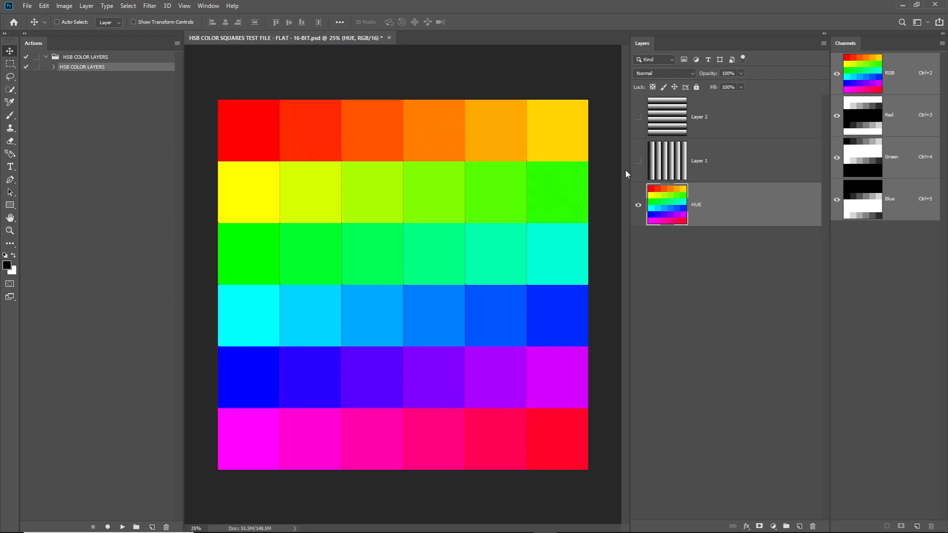
Step: Show Layer 1, the vertical gradient stripes, and rename it SATURATION
{"action": "left_click", "coordinate": [638, 160]}
{"action": "double_click", "coordinate": [705, 163]}
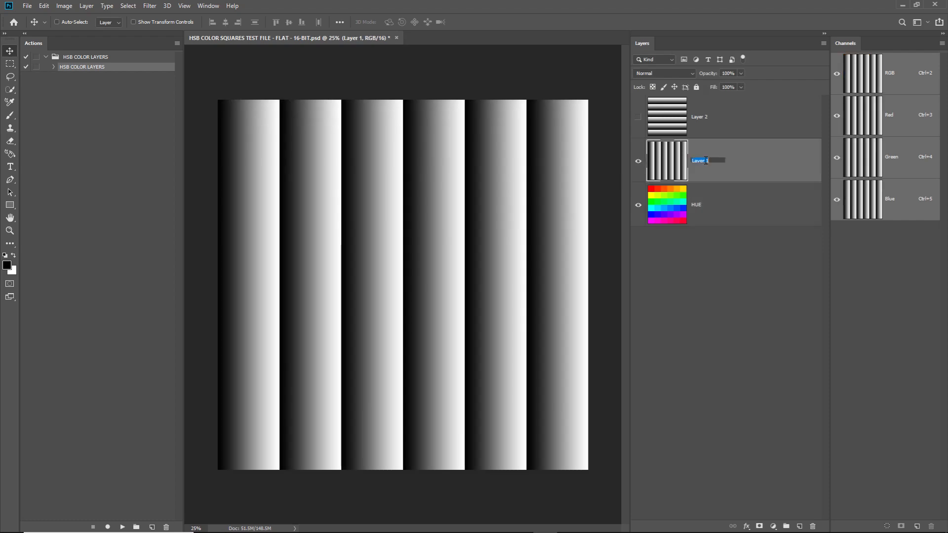
{"action": "type", "text": "SATURATION"}
{"action": "key", "text": "Return"}
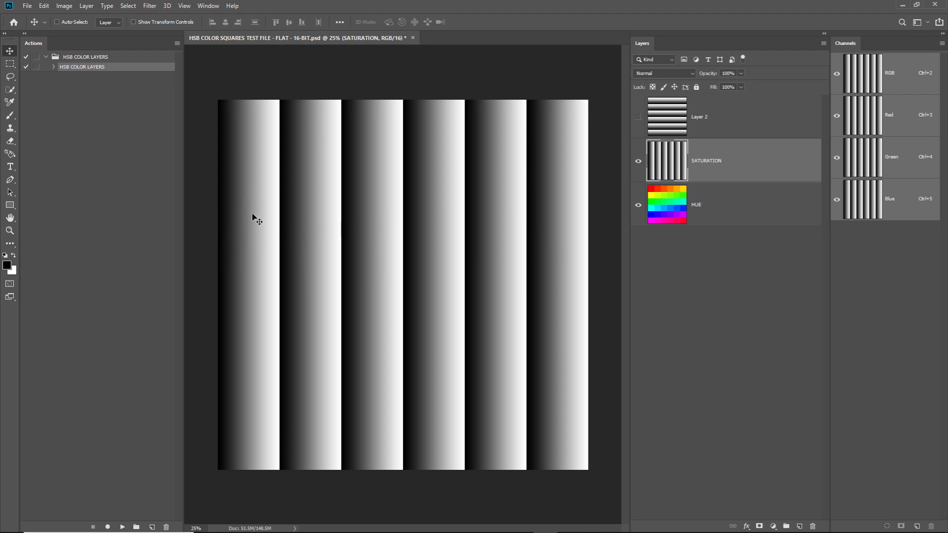
Step: Invert the SATURATION layer and set its blend mode to Screen
{"action": "key", "text": "ctrl+i"}
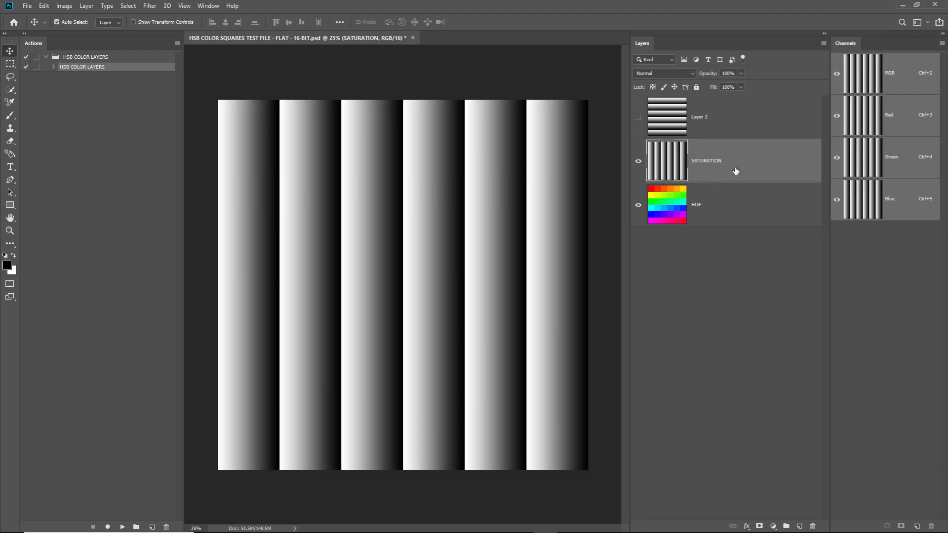
{"action": "left_click", "coordinate": [667, 74]}
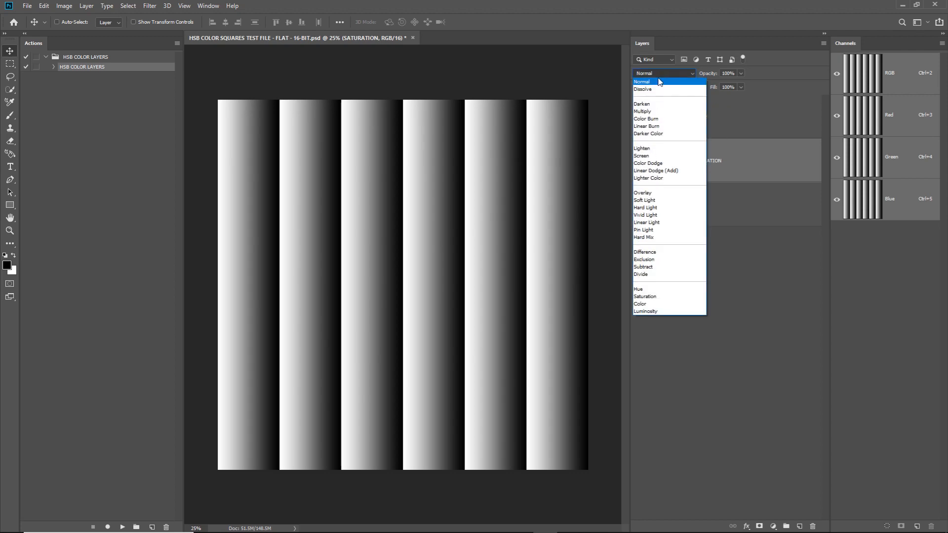
{"action": "left_click", "coordinate": [650, 158]}
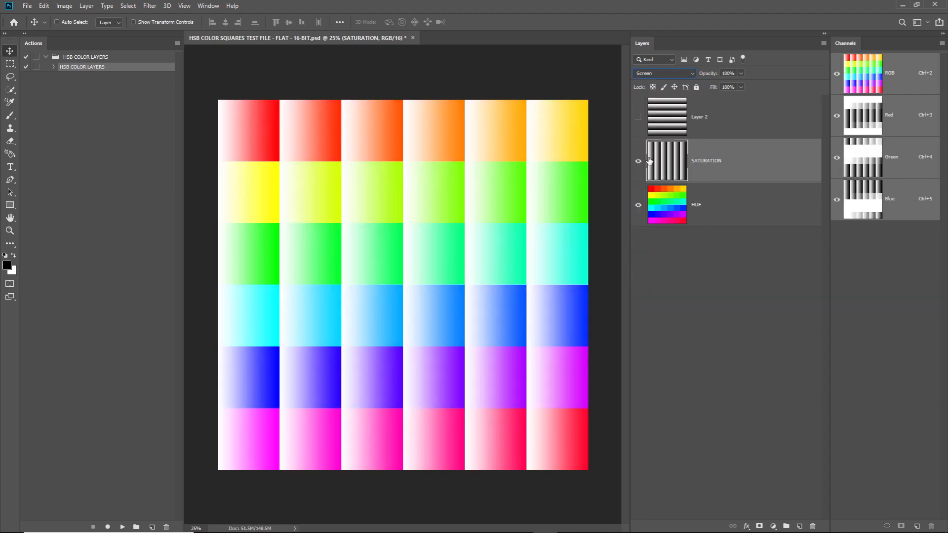
{"action": "left_click", "coordinate": [656, 74]}
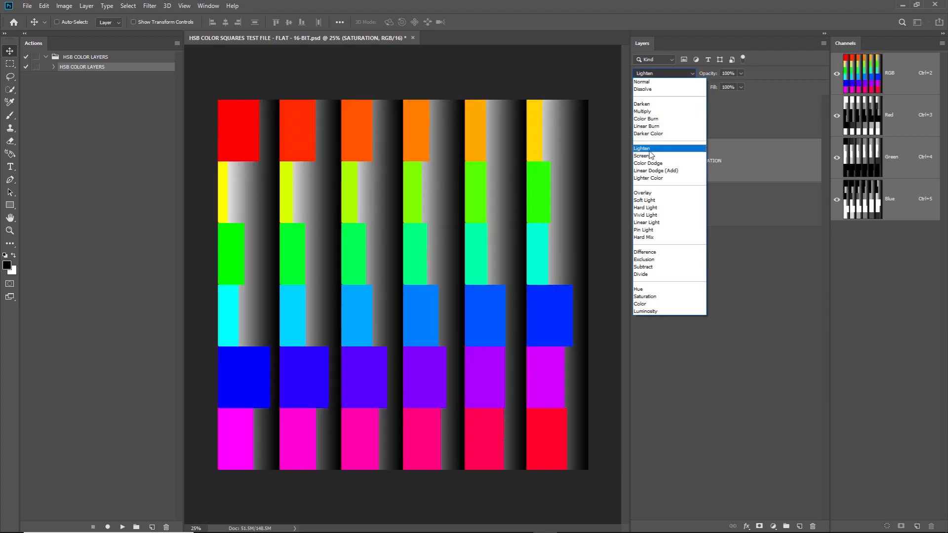
{"action": "left_click", "coordinate": [648, 157]}
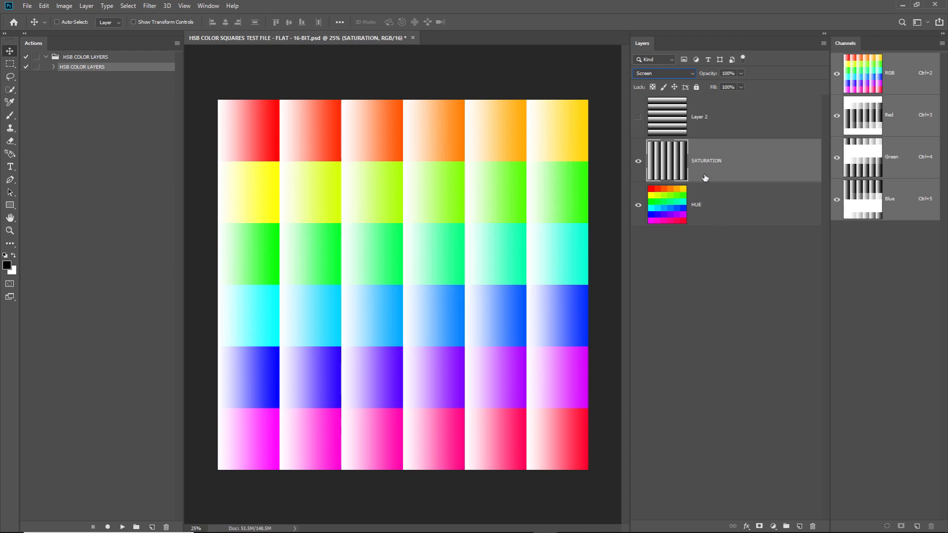
Step: Show Layer 2, rename it BRIGHTNESS, and set its blend mode to Multiply
{"action": "left_click", "coordinate": [638, 118]}
{"action": "double_click", "coordinate": [700, 117]}
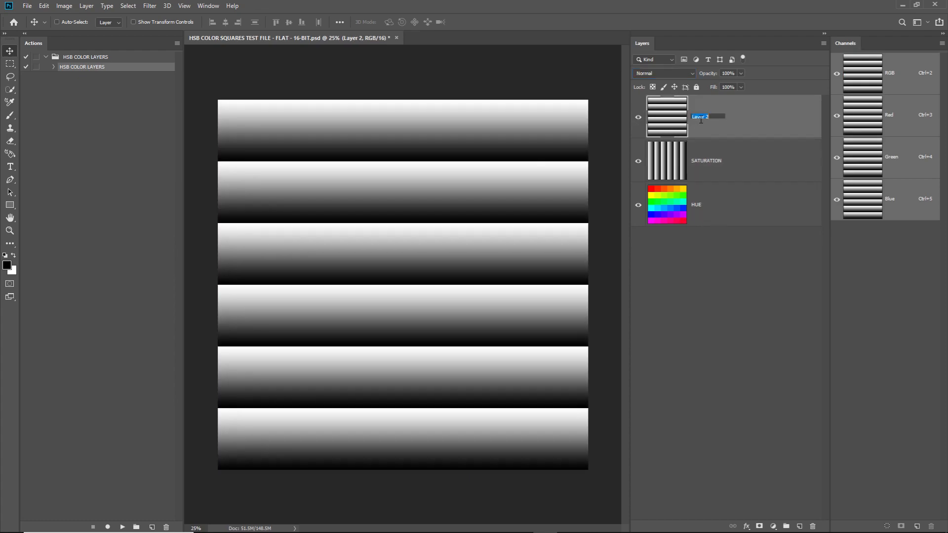
{"action": "type", "text": "BRIGHTNESS"}
{"action": "key", "text": "Return"}
{"action": "left_click", "coordinate": [665, 76]}
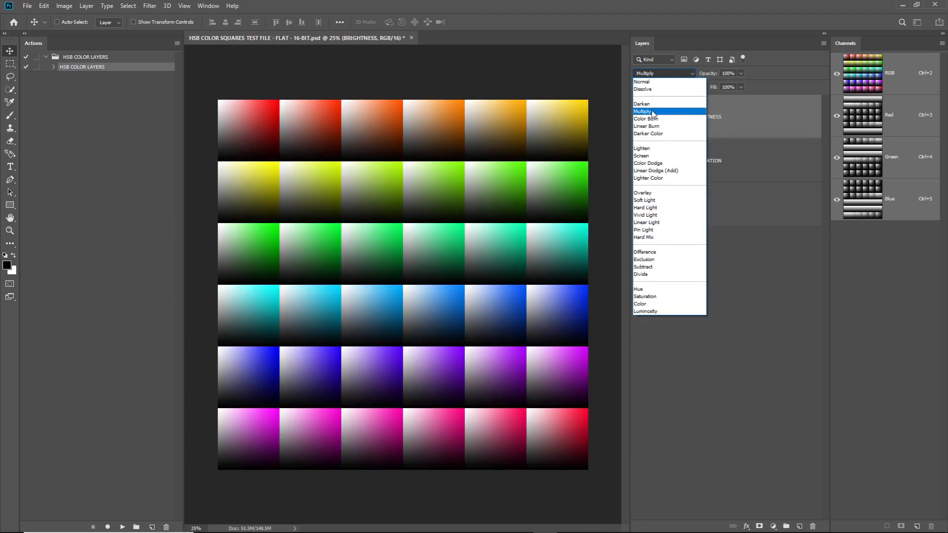
{"action": "left_click", "coordinate": [653, 112]}
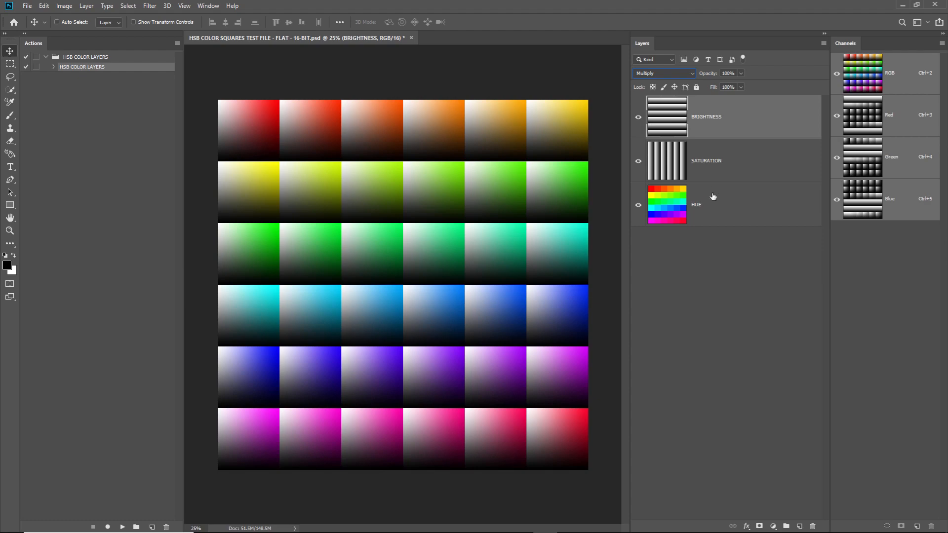
Step: Toggle the BRIGHTNESS and SATURATION layers' visibility to examine how each one builds on the HUE layer
{"action": "left_click", "coordinate": [638, 118]}
{"action": "left_click", "coordinate": [639, 159]}
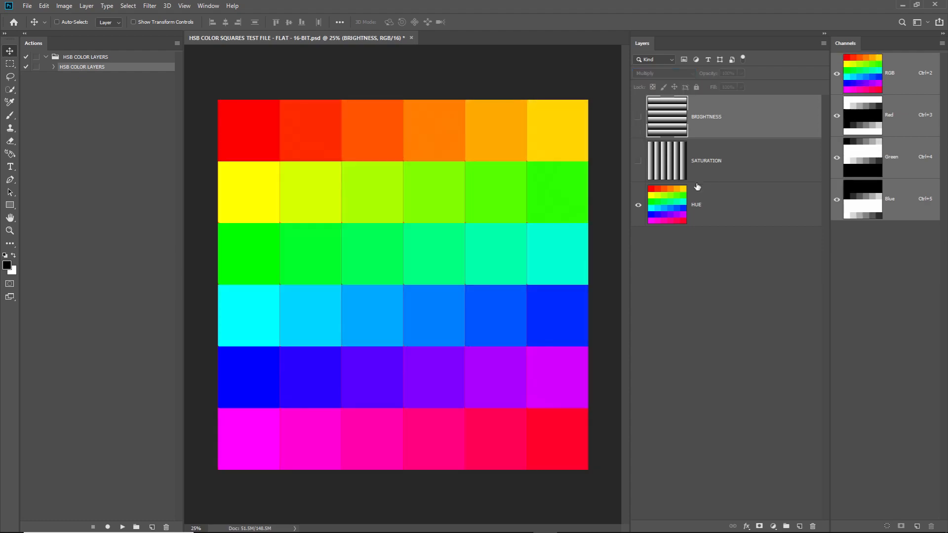
{"action": "left_click", "coordinate": [721, 200]}
{"action": "left_click", "coordinate": [638, 161]}
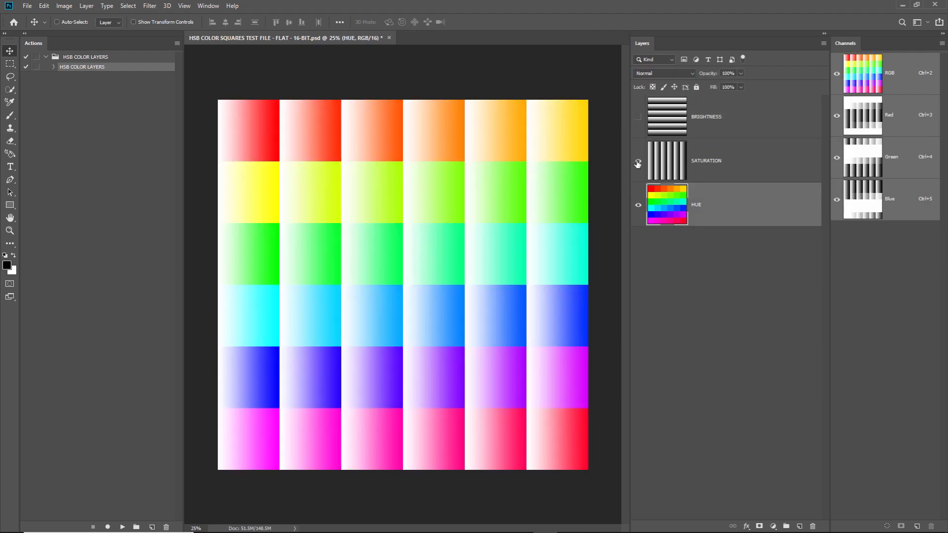
{"action": "left_click", "coordinate": [638, 117]}
{"action": "left_click", "coordinate": [740, 121]}
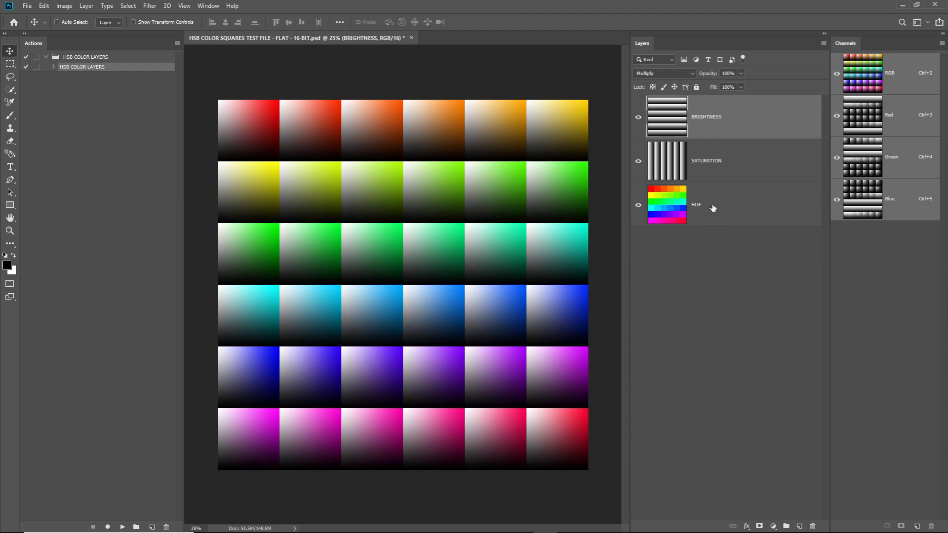
{"action": "left_click", "coordinate": [638, 118]}
{"action": "left_click", "coordinate": [639, 161]}
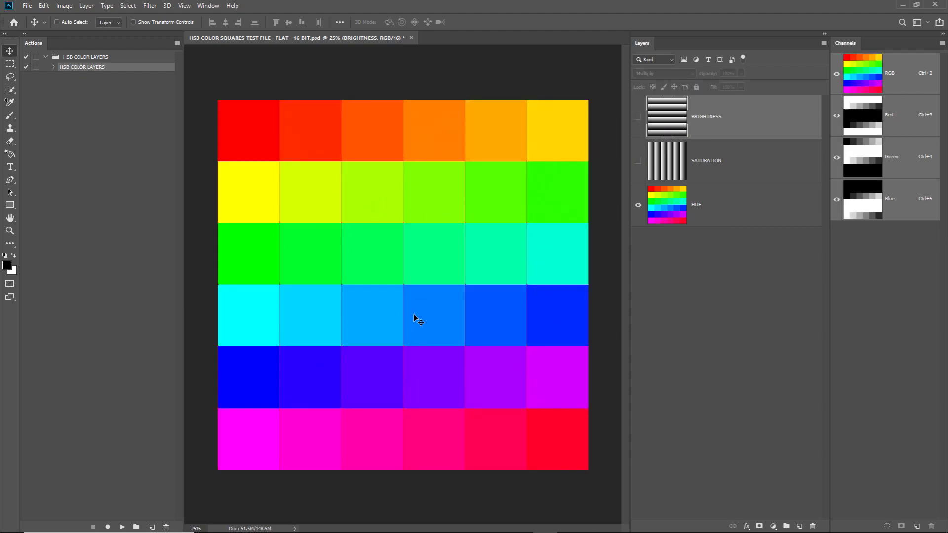
{"action": "left_click", "coordinate": [639, 117]}
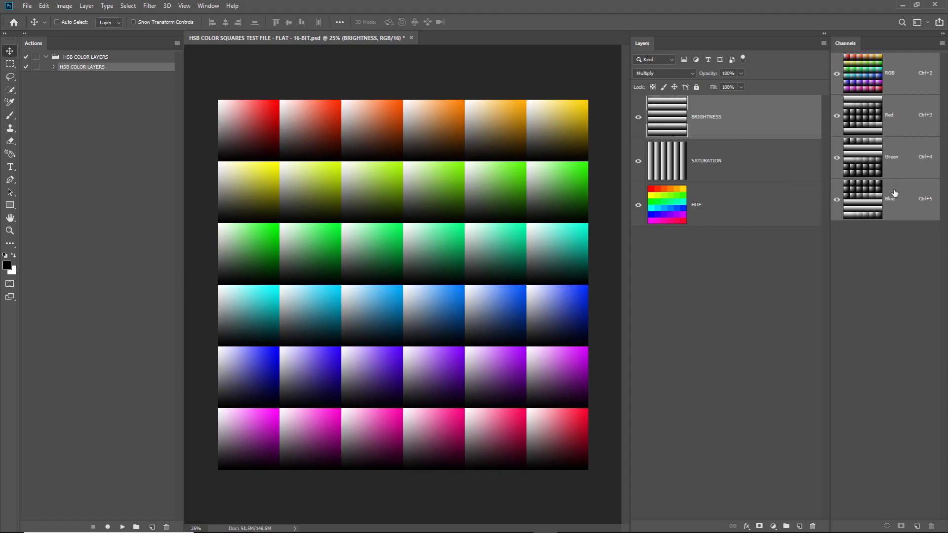
Step: Revert the test file to its last saved state so only the flat Background remains
{"action": "left_click", "coordinate": [53, 67]}
{"action": "left_click", "coordinate": [53, 68]}
{"action": "left_click", "coordinate": [29, 6]}
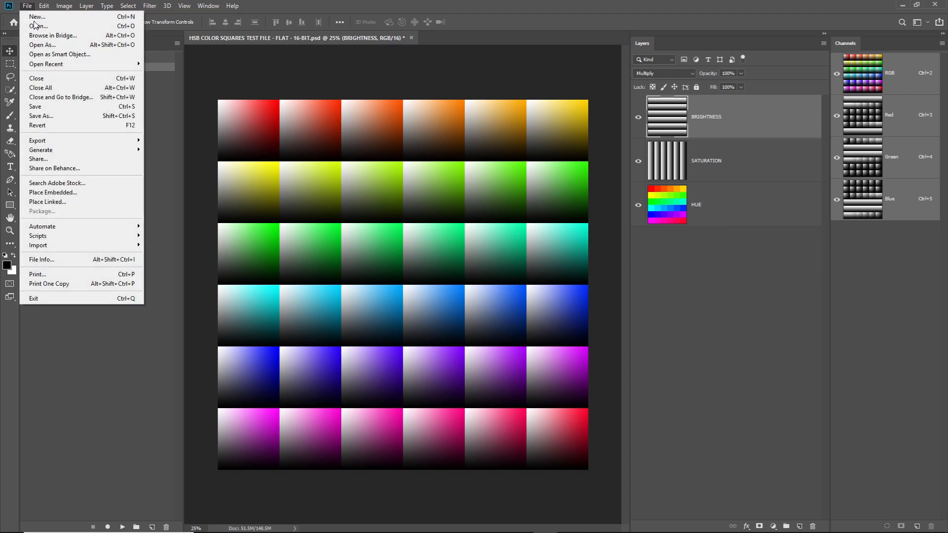
{"action": "left_click", "coordinate": [37, 128]}
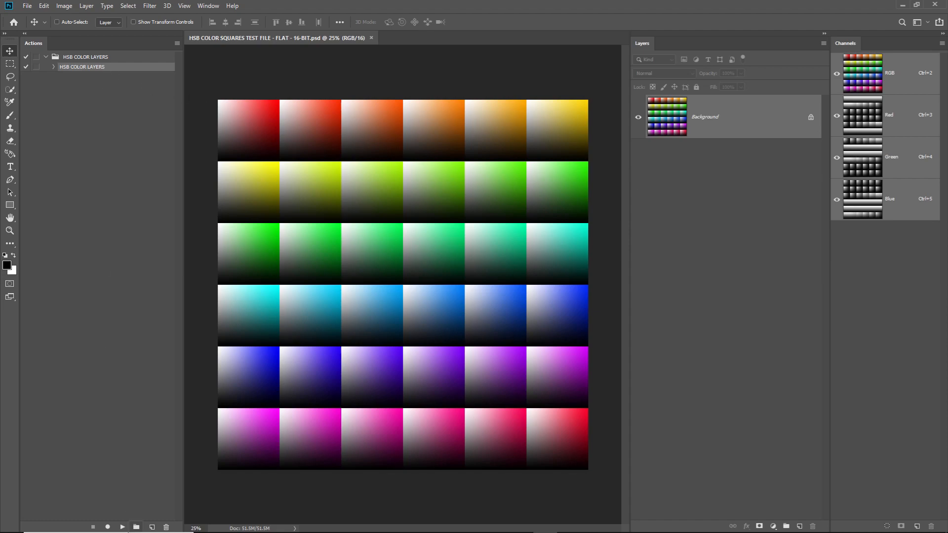
Step: Try to run the HSB COLOR LAYERS action on the test file, stop it, and close its duplicate document without saving
{"action": "left_click", "coordinate": [122, 527]}
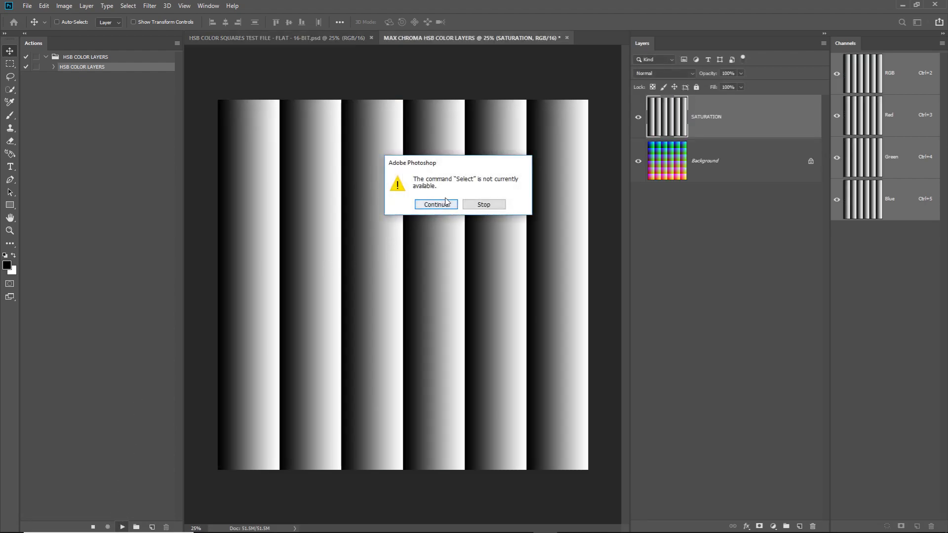
{"action": "left_click", "coordinate": [483, 203]}
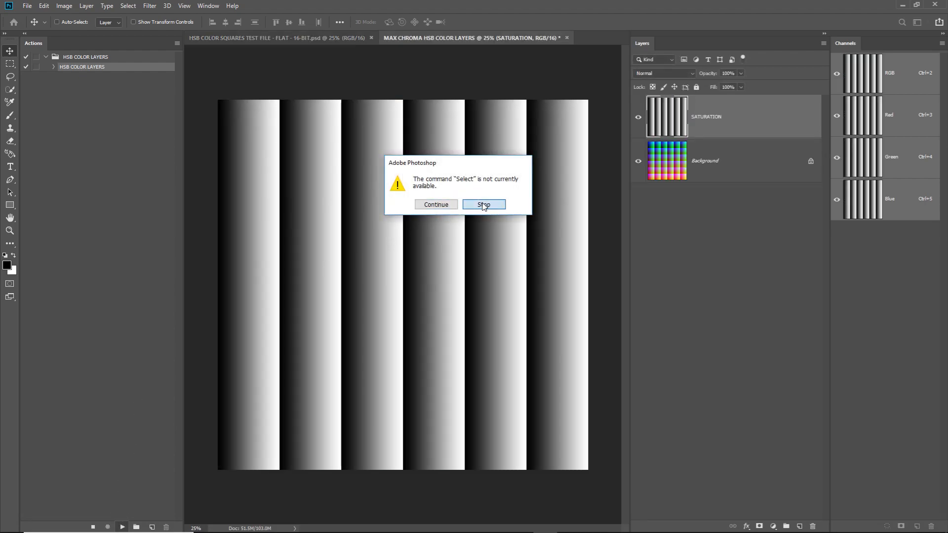
{"action": "left_click", "coordinate": [567, 38]}
{"action": "left_click", "coordinate": [479, 205]}
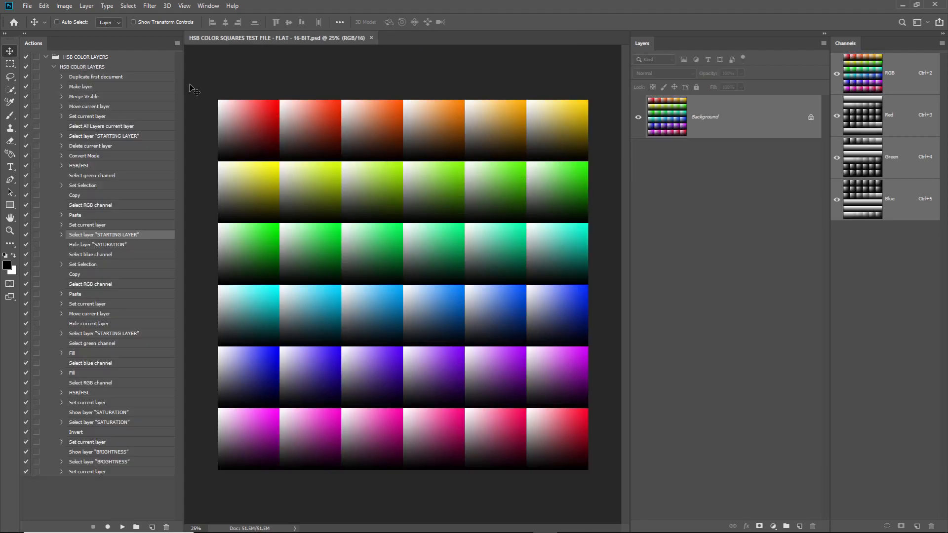
Step: Select the action's first command, Duplicate first document, and collapse the HSB COLOR LAYERS command list
{"action": "left_click", "coordinate": [27, 6]}
{"action": "left_click", "coordinate": [215, 50]}
{"action": "left_click", "coordinate": [86, 78]}
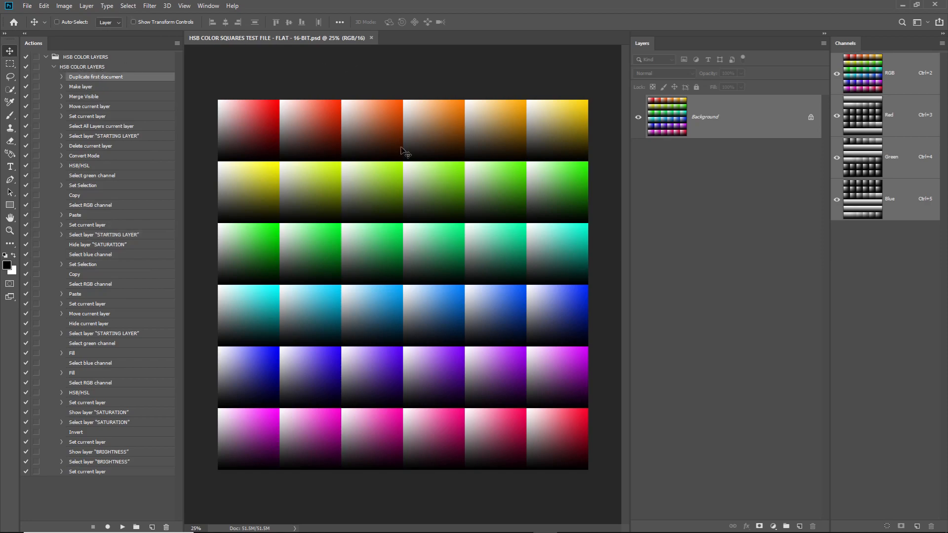
{"action": "left_click", "coordinate": [53, 66]}
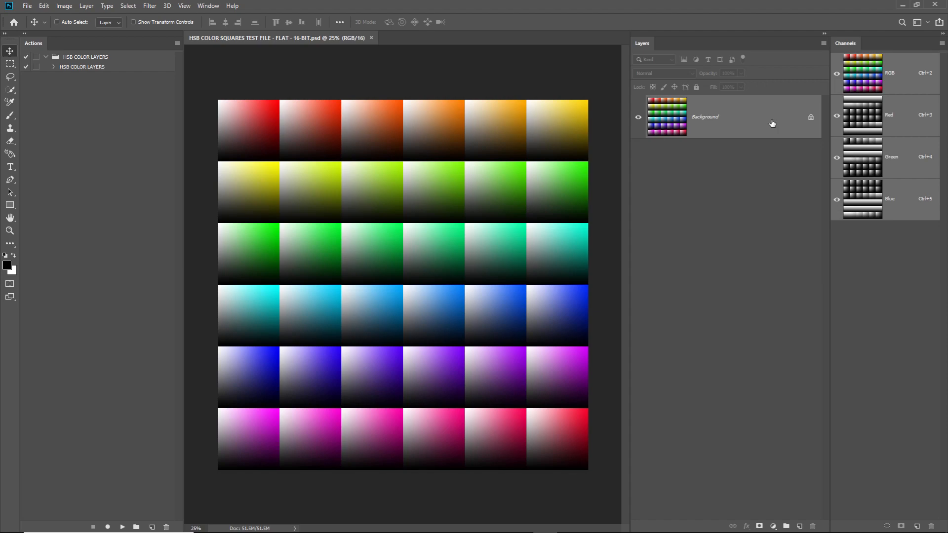
Step: Switch to Chrome, view the HSB Color Layers listing on Adobe Exchange, and review the Max Chroma store page and address on Payhip
{"action": "mouse_move", "coordinate": [286, 532]}
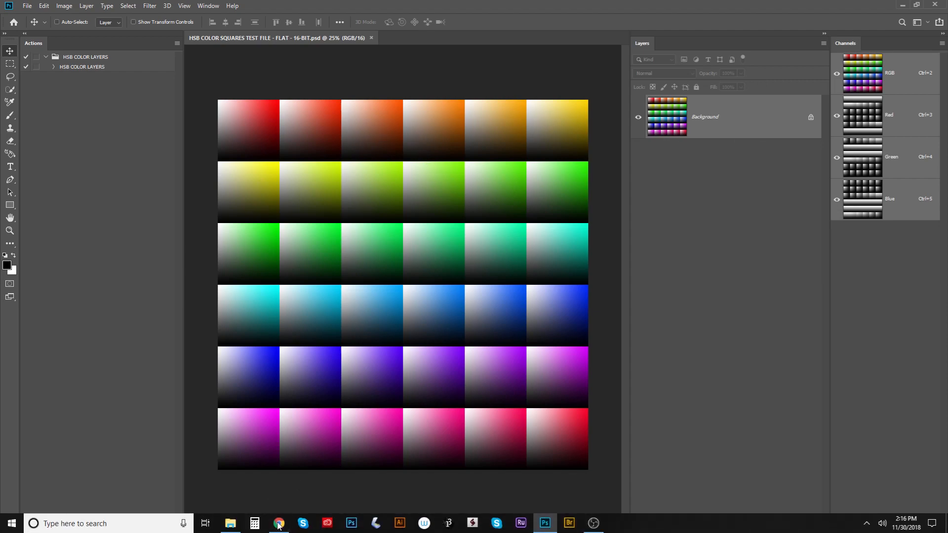
{"action": "left_click", "coordinate": [292, 479]}
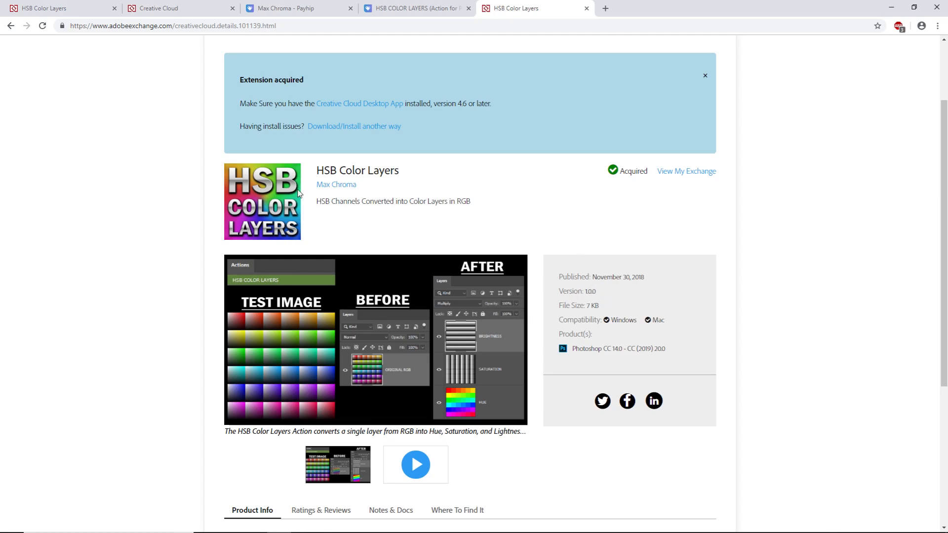
{"action": "left_click", "coordinate": [290, 8]}
{"action": "left_click_drag", "start_coordinate": [173, 26], "coordinate": [91, 26]}
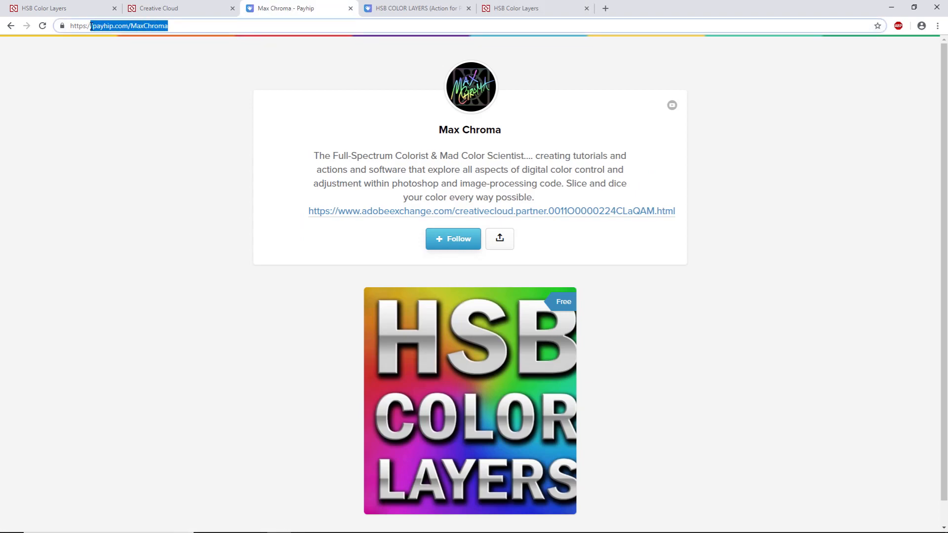
{"action": "left_click", "coordinate": [174, 26]}
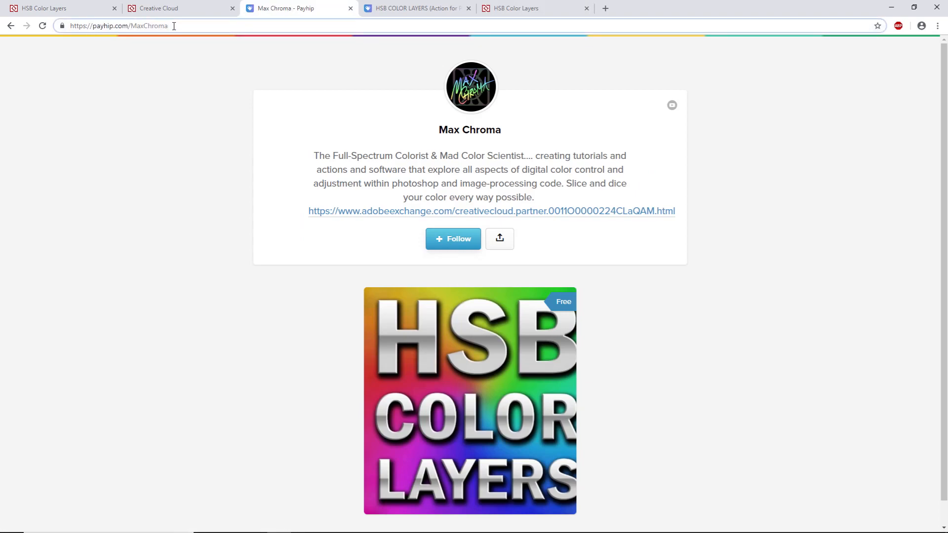
{"action": "scroll", "coordinate": [569, 269], "scroll_direction": "down", "scroll_amount": 1}
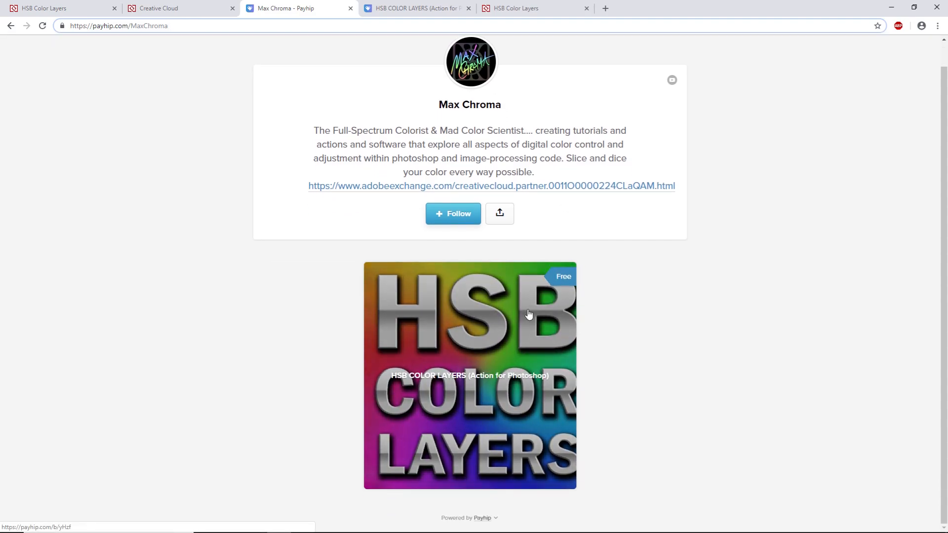
Step: View the action's Payhip product page and free-download form, check its Adobe Exchange listing, and return to Photoshop
{"action": "left_click", "coordinate": [415, 8]}
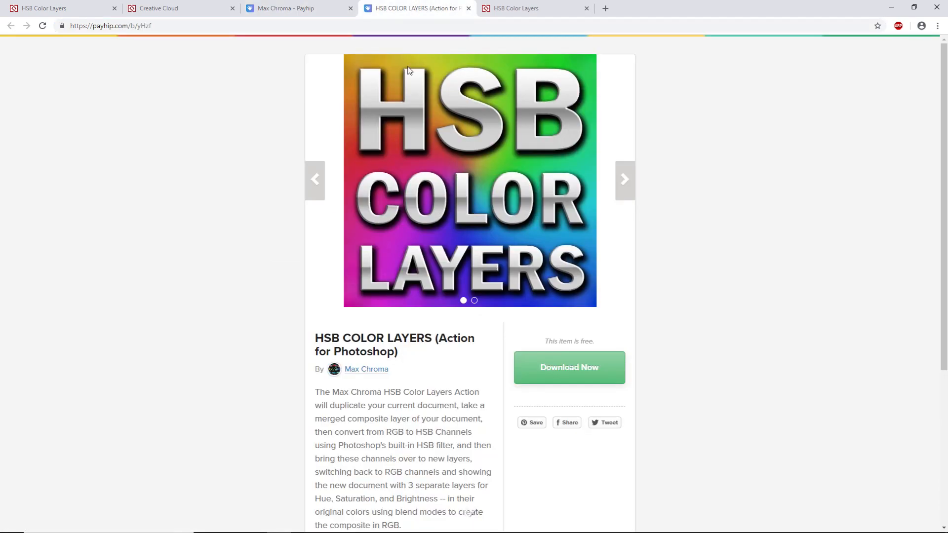
{"action": "left_click", "coordinate": [566, 368]}
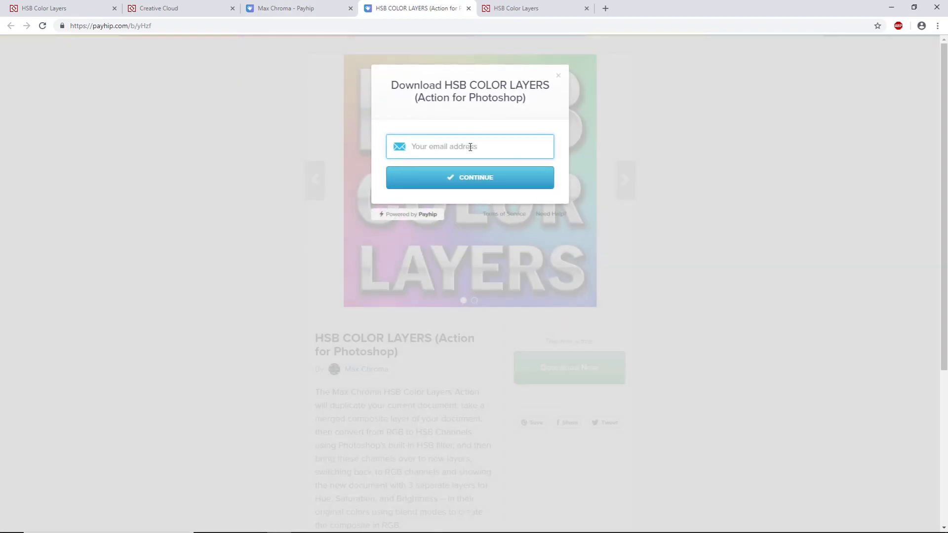
{"action": "left_click", "coordinate": [559, 76]}
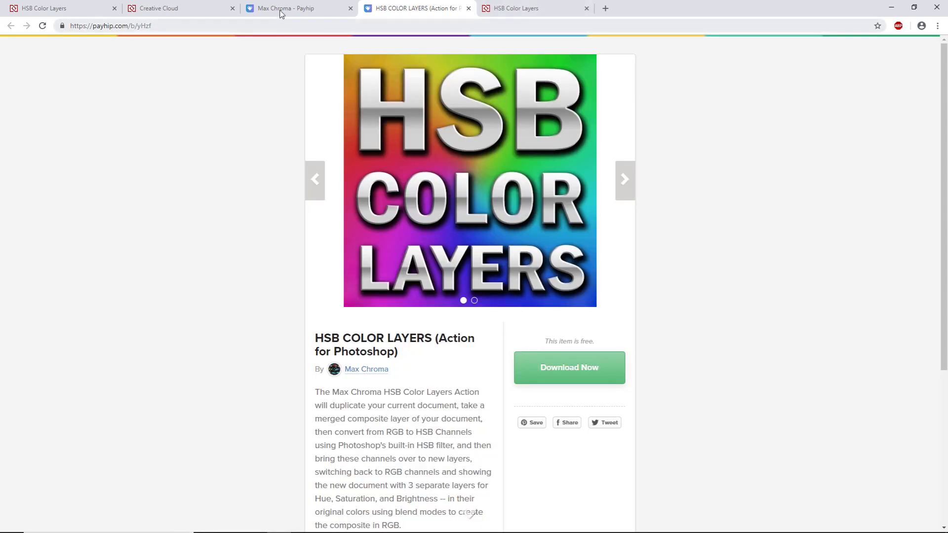
{"action": "left_click", "coordinate": [519, 10]}
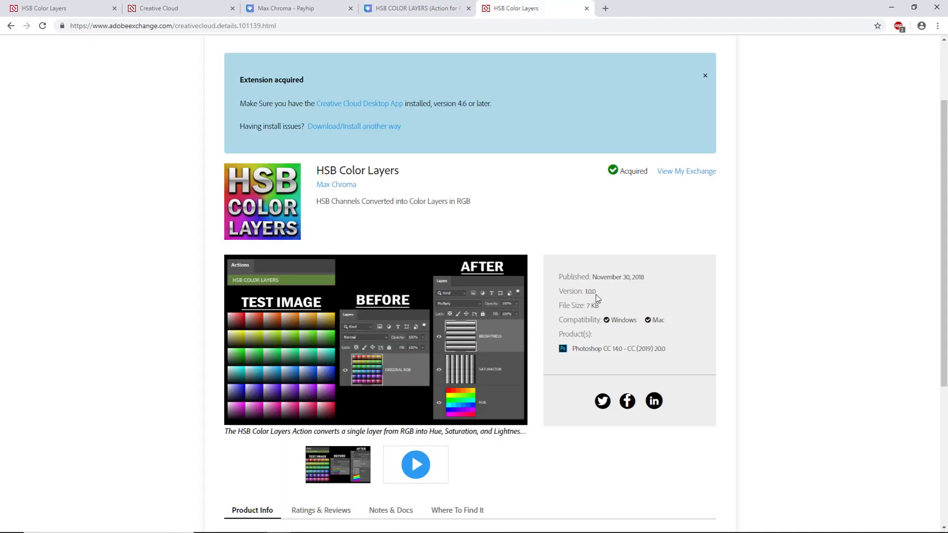
{"action": "left_click", "coordinate": [895, 9]}
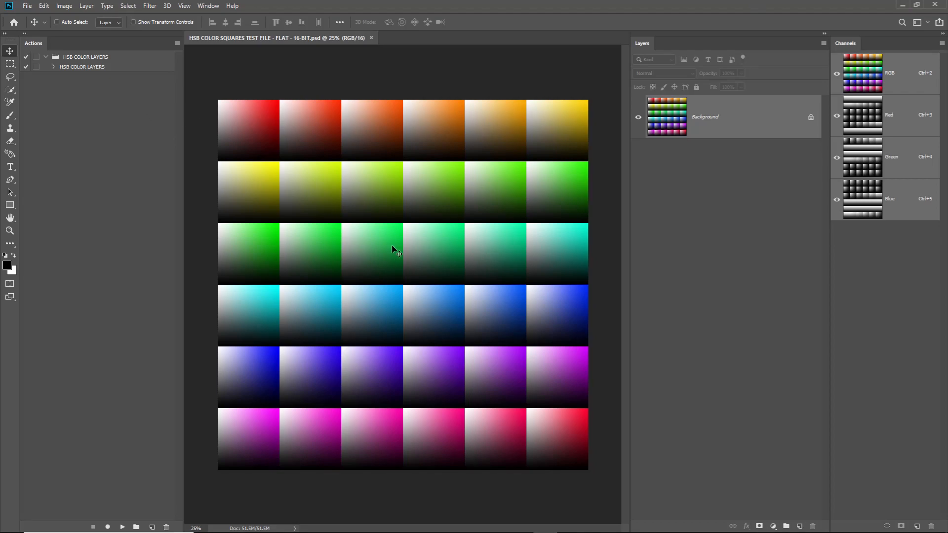
Step: Convert the Background into a regular layer named Layer 0 and add four empty layers above it
{"action": "double_click", "coordinate": [757, 120]}
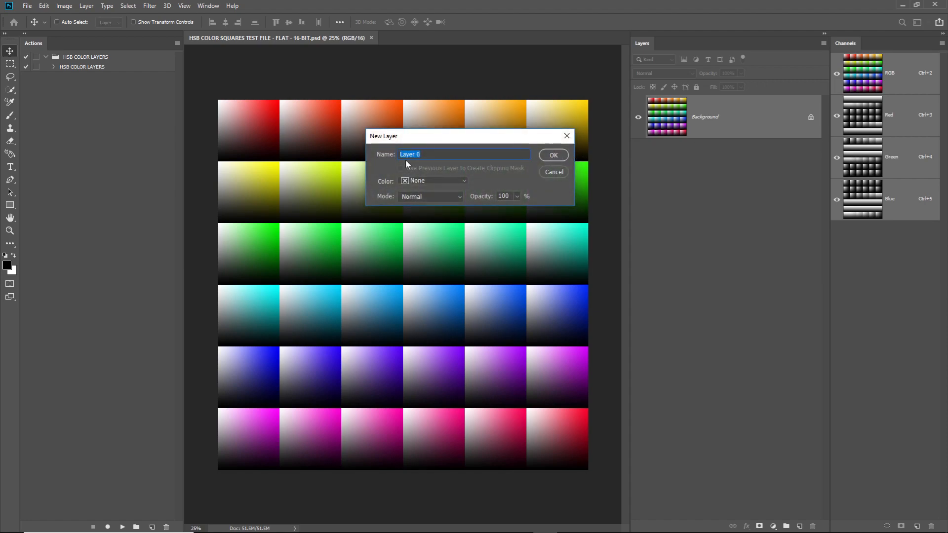
{"action": "left_click", "coordinate": [557, 156]}
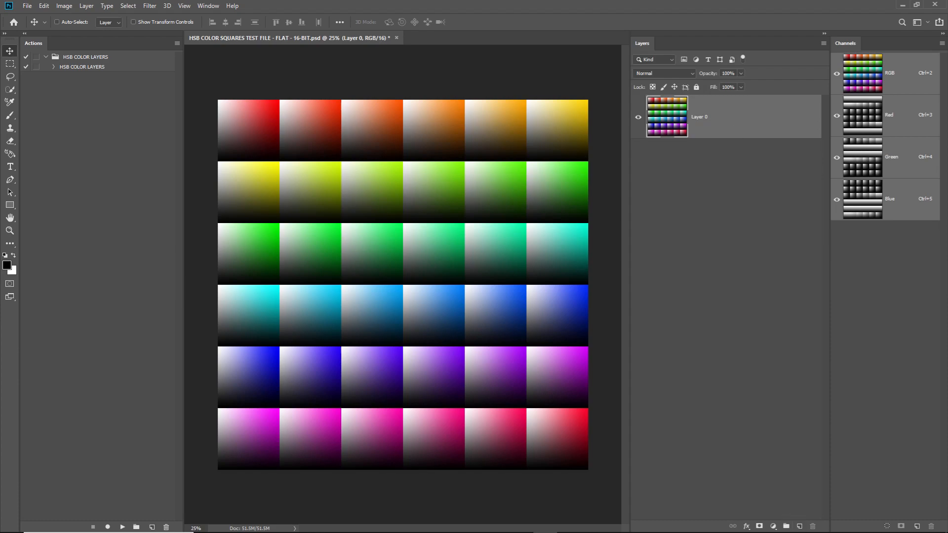
{"action": "left_click", "coordinate": [800, 527]}
{"action": "left_click", "coordinate": [800, 526]}
{"action": "left_click", "coordinate": [800, 527]}
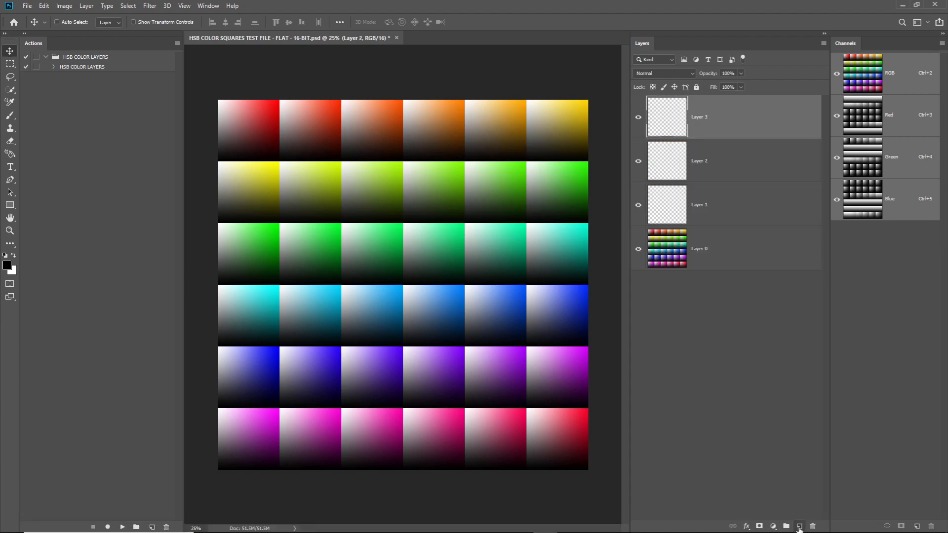
{"action": "left_click", "coordinate": [799, 527]}
Step: Fully lock the empty layers Layer 4 and Layer 2
{"action": "left_click", "coordinate": [696, 87]}
{"action": "left_click", "coordinate": [723, 202]}
{"action": "left_click", "coordinate": [697, 87]}
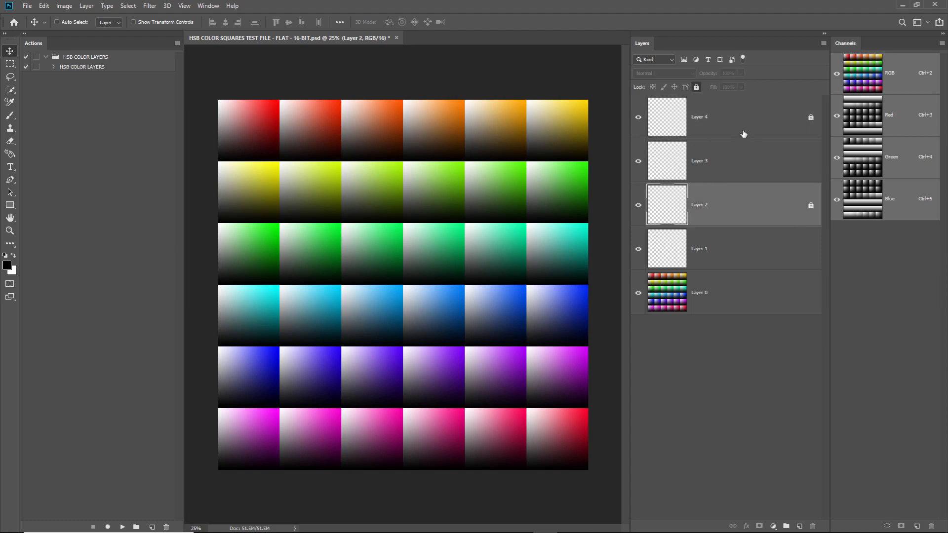
Step: Flatten the image and convert the resulting Background into a regular layer named Layer 0
{"action": "left_click", "coordinate": [87, 5]}
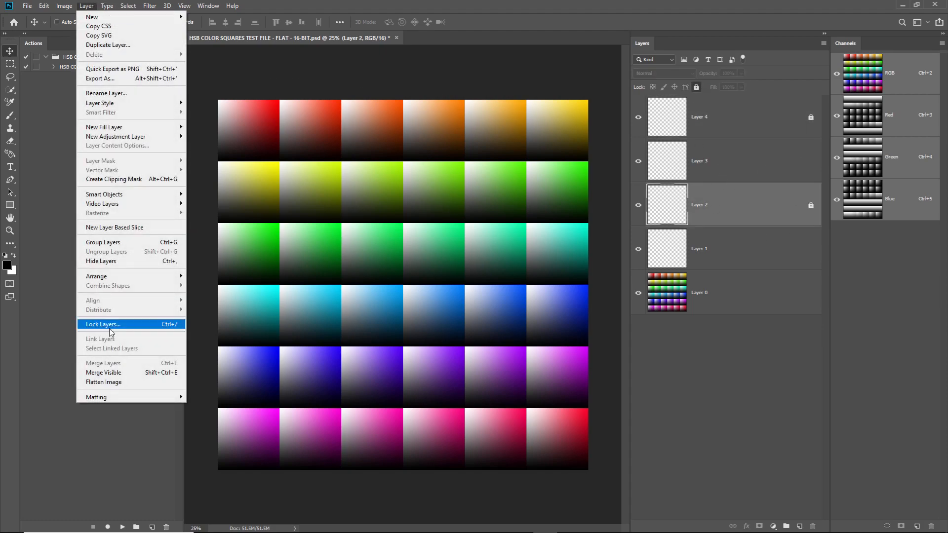
{"action": "left_click", "coordinate": [118, 382]}
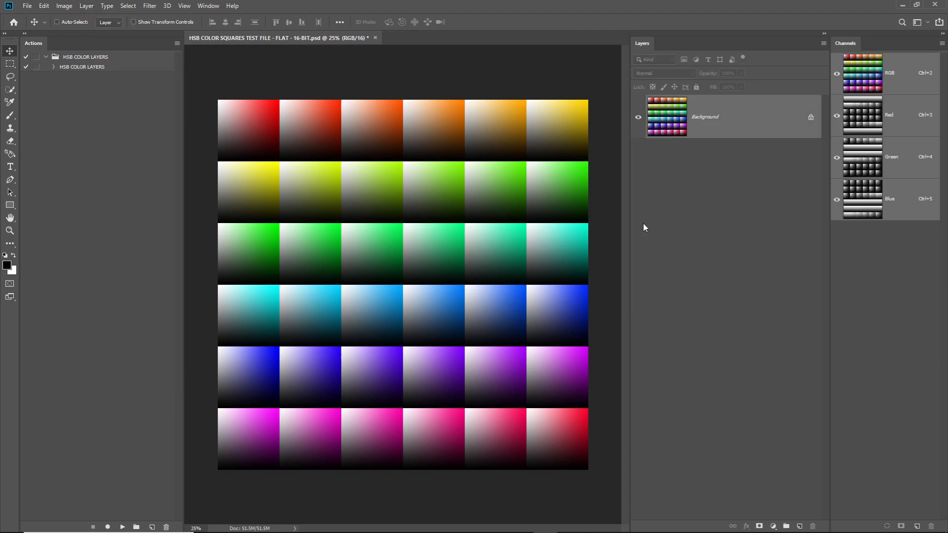
{"action": "double_click", "coordinate": [760, 117]}
{"action": "left_click", "coordinate": [553, 155]}
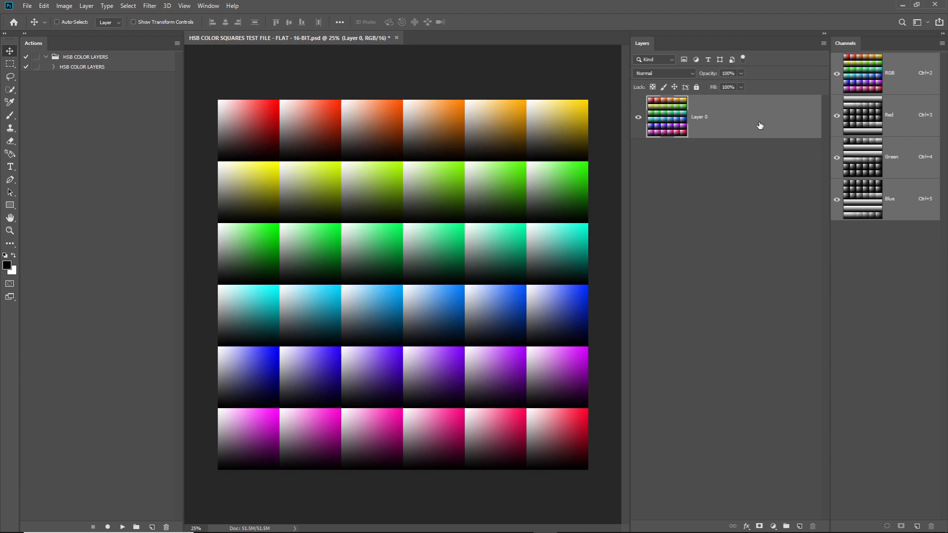
Step: Switch the actions list to Button Mode and narrow its column
{"action": "left_click", "coordinate": [94, 66]}
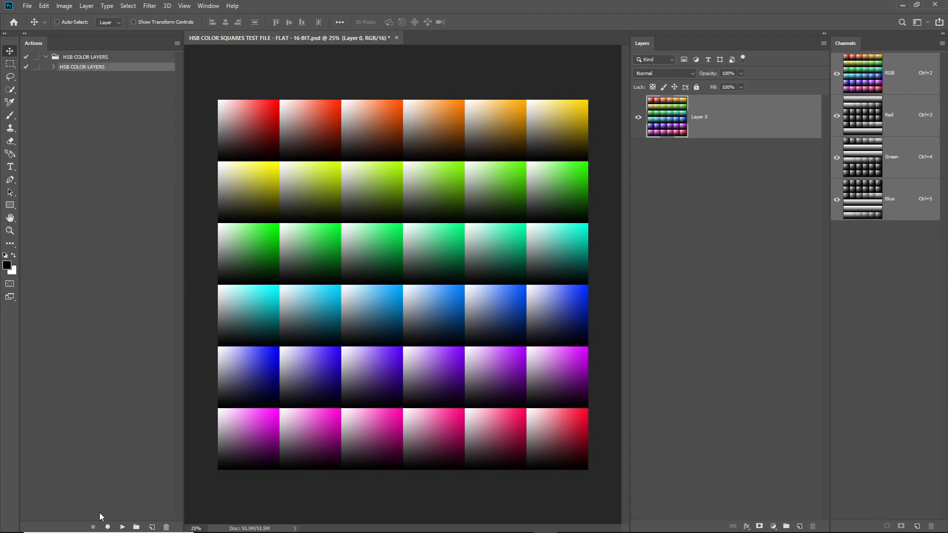
{"action": "left_click", "coordinate": [178, 42]}
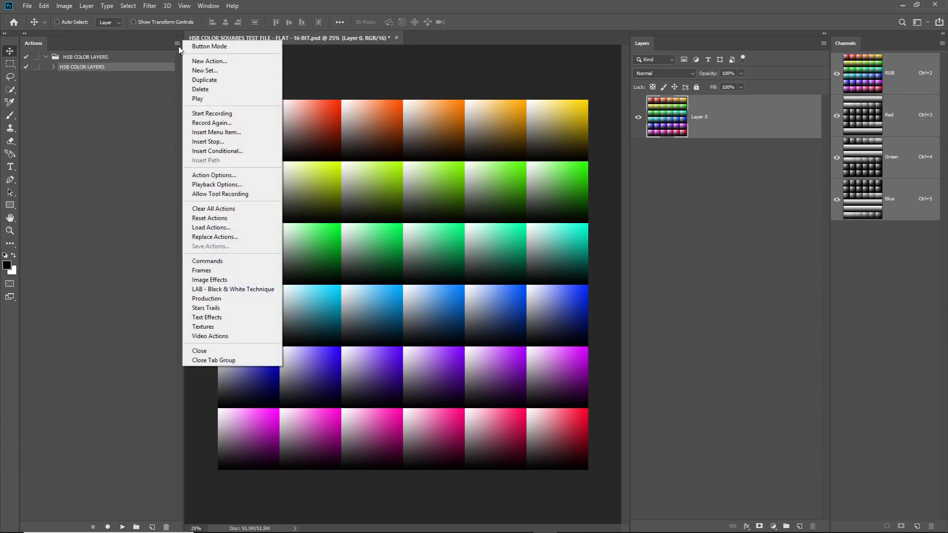
{"action": "left_click", "coordinate": [202, 43]}
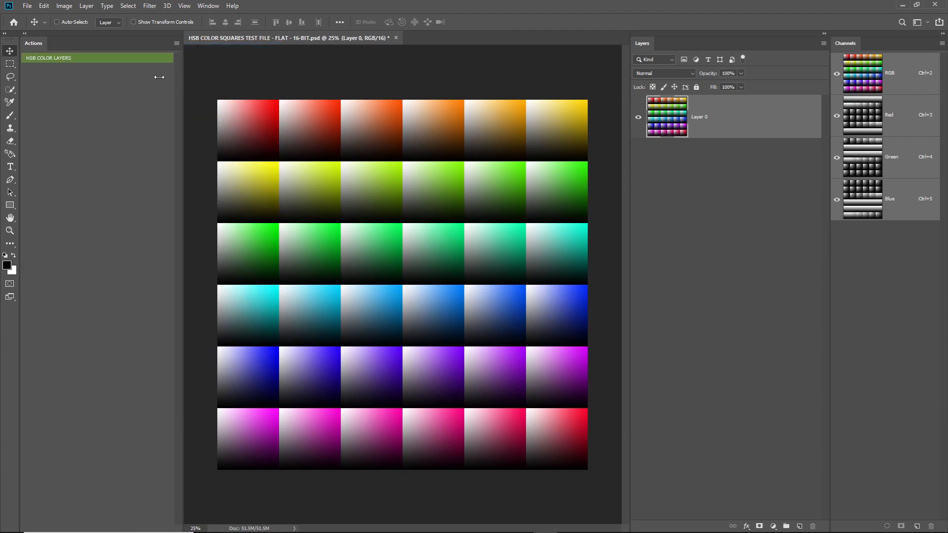
{"action": "left_click_drag", "start_coordinate": [186, 77], "coordinate": [138, 76]}
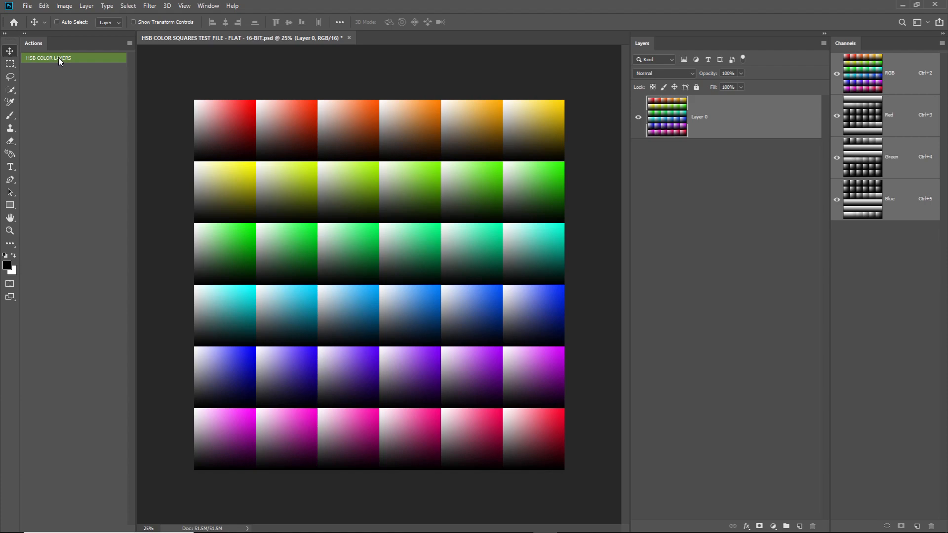
Step: Locate the HSB/HSL filter among the Other filters and run the HSB COLOR LAYERS action on the test file
{"action": "left_click", "coordinate": [150, 5]}
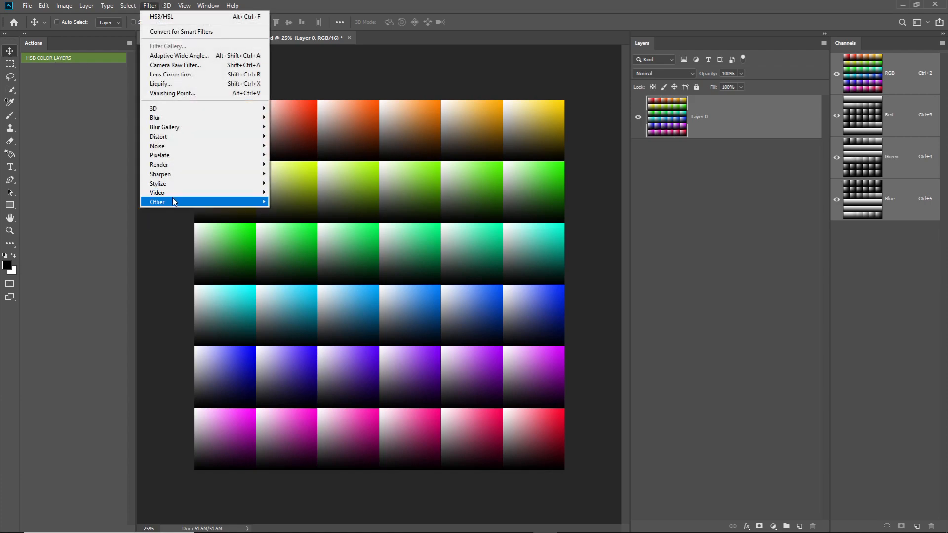
{"action": "mouse_move", "coordinate": [173, 201]}
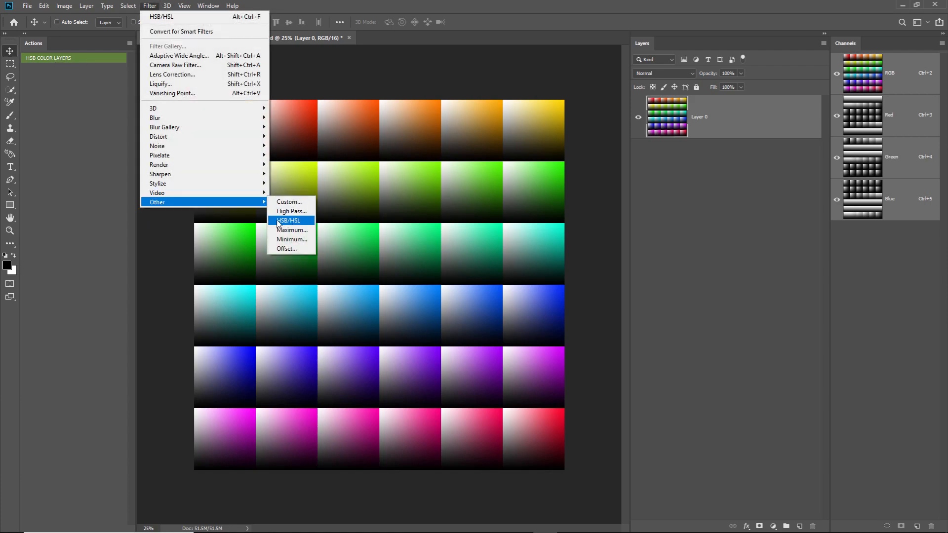
{"action": "left_click", "coordinate": [168, 16]}
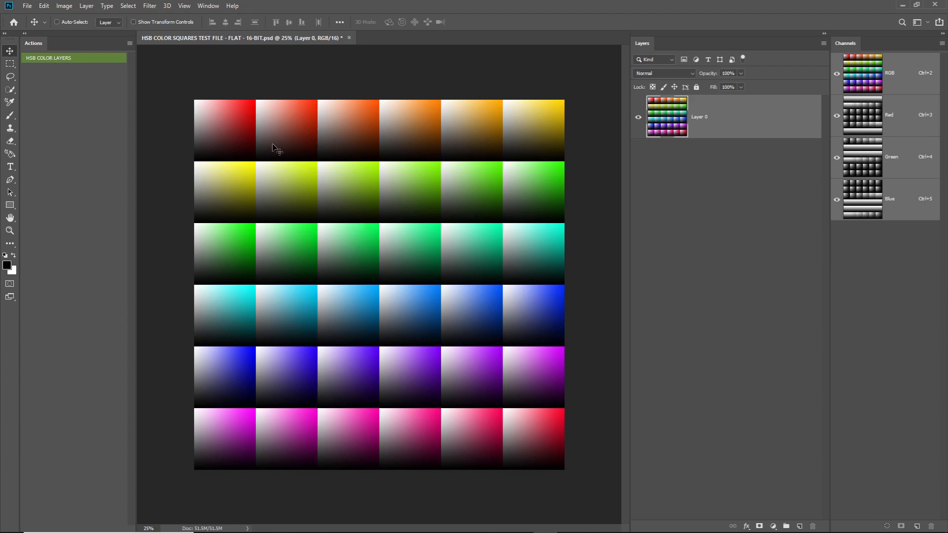
{"action": "left_click", "coordinate": [48, 58]}
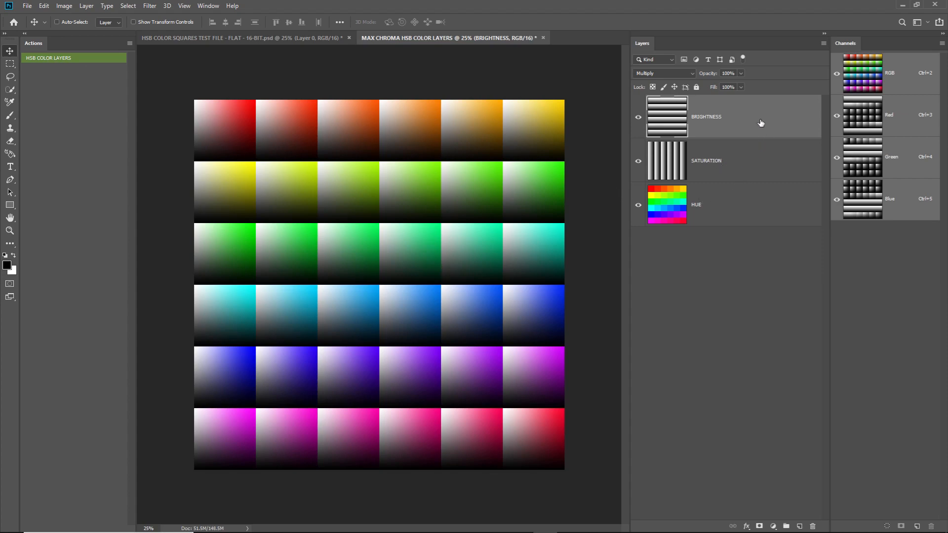
Step: Hide the BRIGHTNESS and SATURATION layers to view HUE alone, and show both layers again
{"action": "left_click", "coordinate": [640, 119]}
{"action": "left_click", "coordinate": [639, 161]}
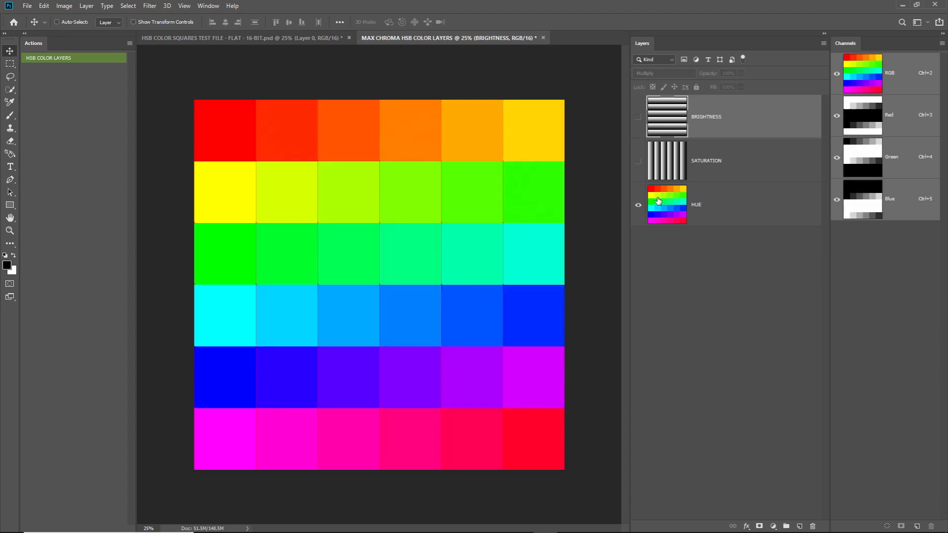
{"action": "left_click", "coordinate": [640, 161]}
{"action": "left_click", "coordinate": [638, 119]}
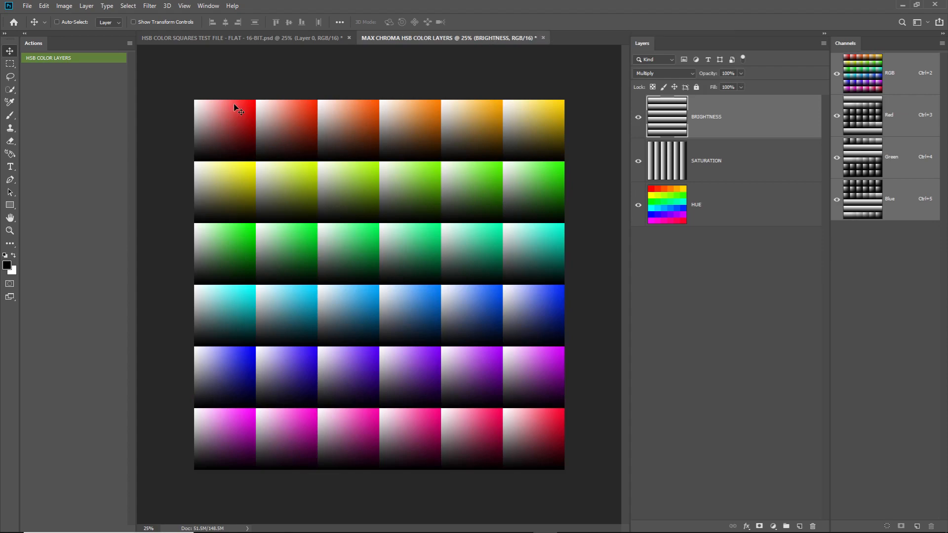
Step: Examine the first red square up close with BRIGHTNESS and SATURATION hidden, and restore both layers
{"action": "scroll", "coordinate": [158, 94], "scroll_direction": "up", "scroll_amount": 4}
{"action": "scroll", "coordinate": [297, 173], "scroll_direction": "up", "scroll_amount": 5}
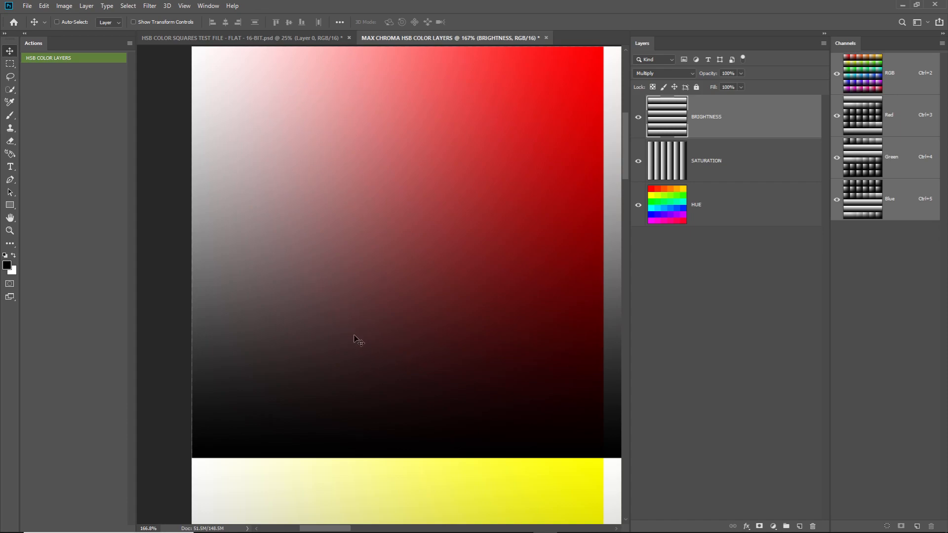
{"action": "left_click", "coordinate": [638, 117]}
{"action": "left_click", "coordinate": [638, 160]}
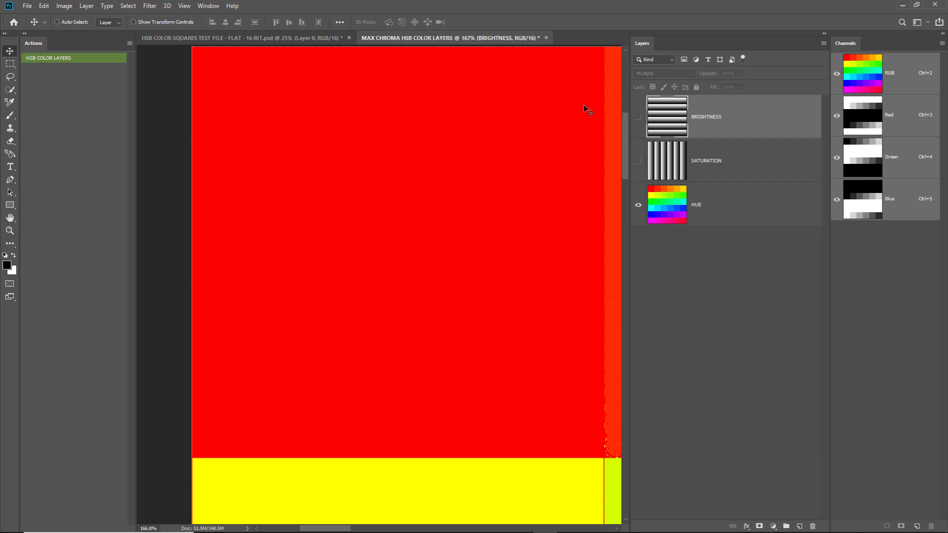
{"action": "left_click_drag", "start_coordinate": [642, 162], "coordinate": [640, 127]}
Step: In the test file, sample shades across the red square with the foreground Color Picker to compare their hue, and cancel the picker
{"action": "left_click", "coordinate": [303, 39]}
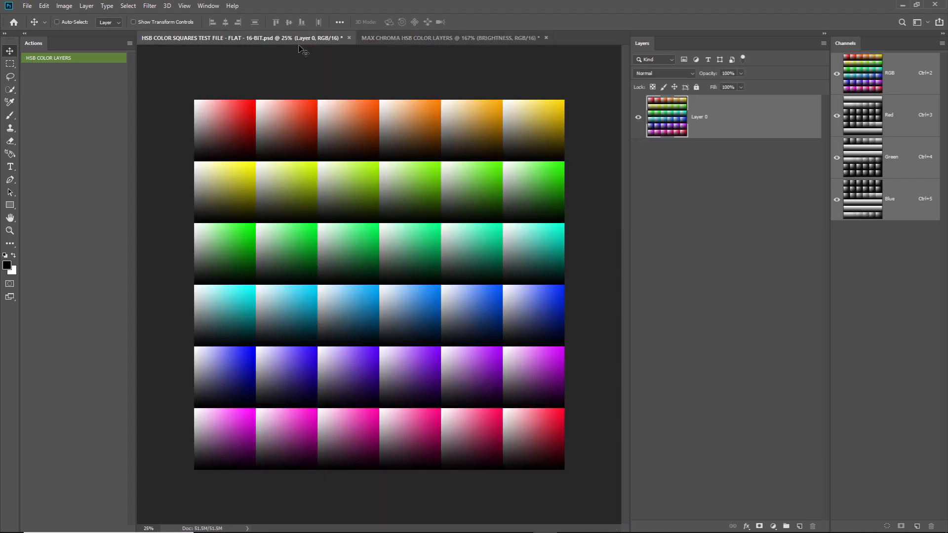
{"action": "scroll", "coordinate": [253, 159], "scroll_direction": "up", "scroll_amount": 8}
{"action": "scroll", "coordinate": [329, 176], "scroll_direction": "down", "scroll_amount": 8}
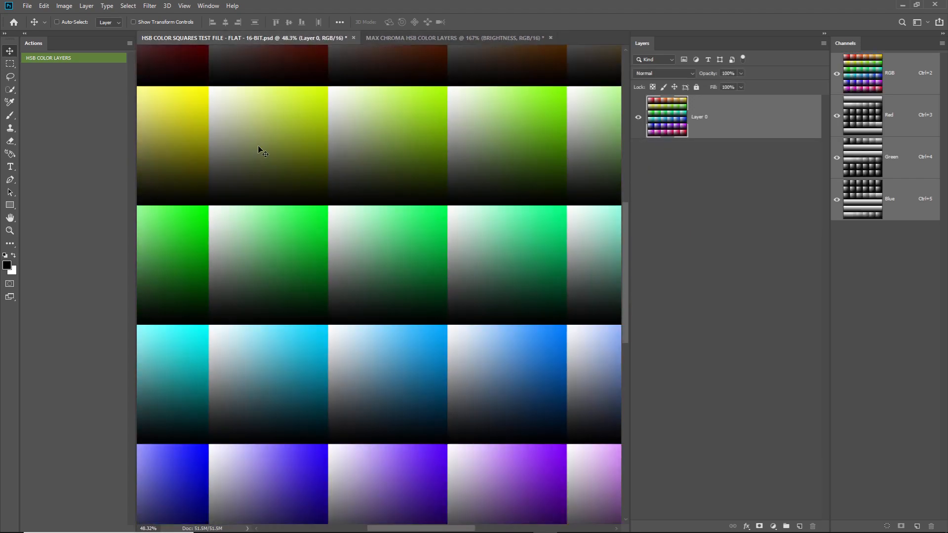
{"action": "scroll", "coordinate": [168, 64], "scroll_direction": "up", "scroll_amount": 2}
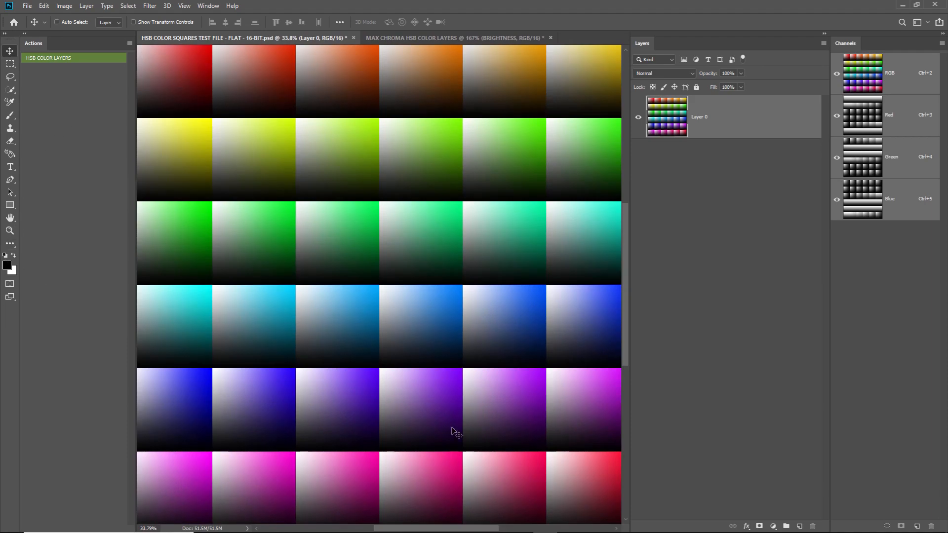
{"action": "left_click_drag", "start_coordinate": [402, 528], "coordinate": [372, 530]}
{"action": "left_click_drag", "start_coordinate": [626, 204], "coordinate": [627, 155]}
{"action": "left_click", "coordinate": [7, 267]}
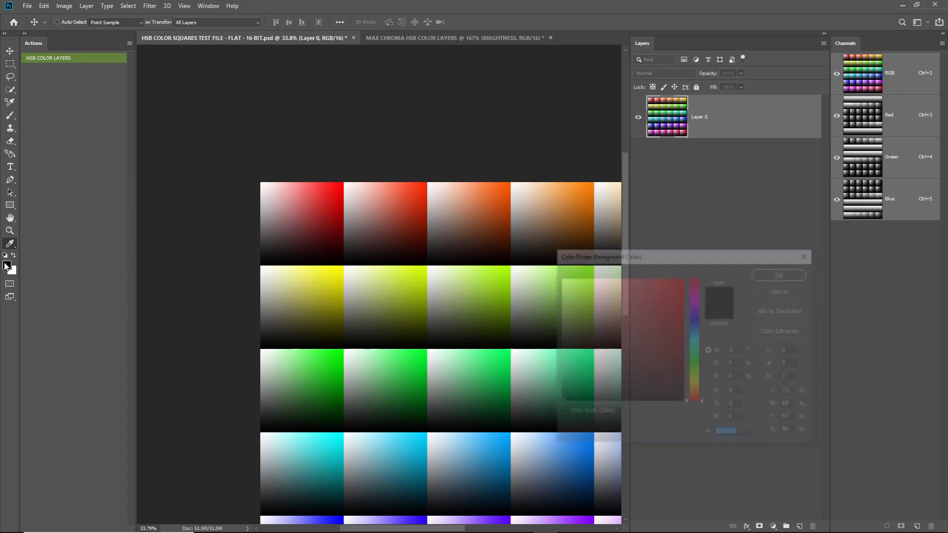
{"action": "left_click", "coordinate": [298, 221]}
{"action": "left_click_drag", "start_coordinate": [300, 219], "coordinate": [312, 201]}
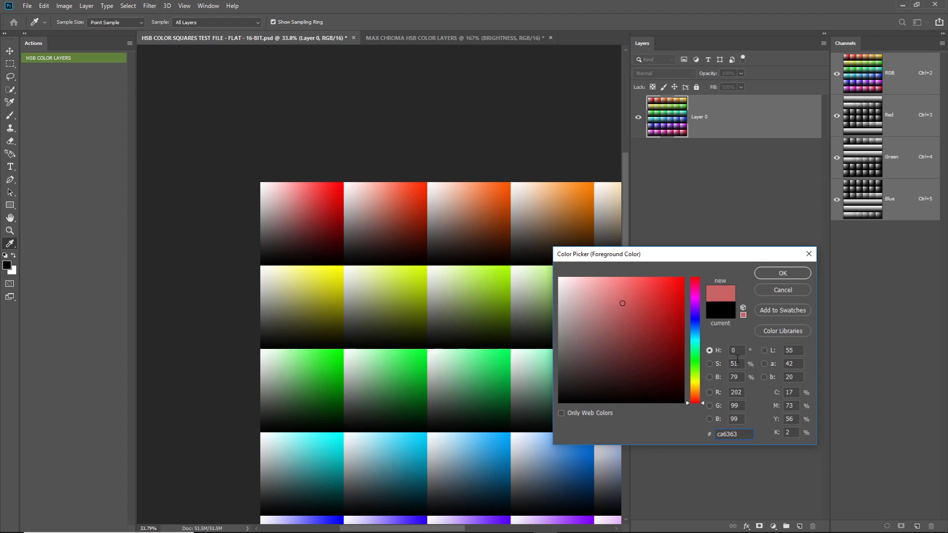
{"action": "left_click_drag", "start_coordinate": [380, 240], "coordinate": [269, 255]}
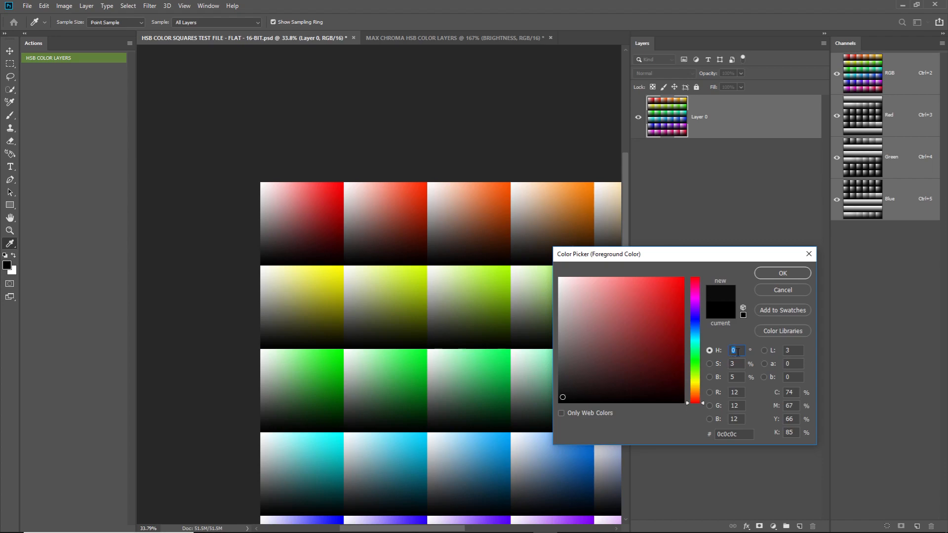
{"action": "left_click", "coordinate": [789, 292]}
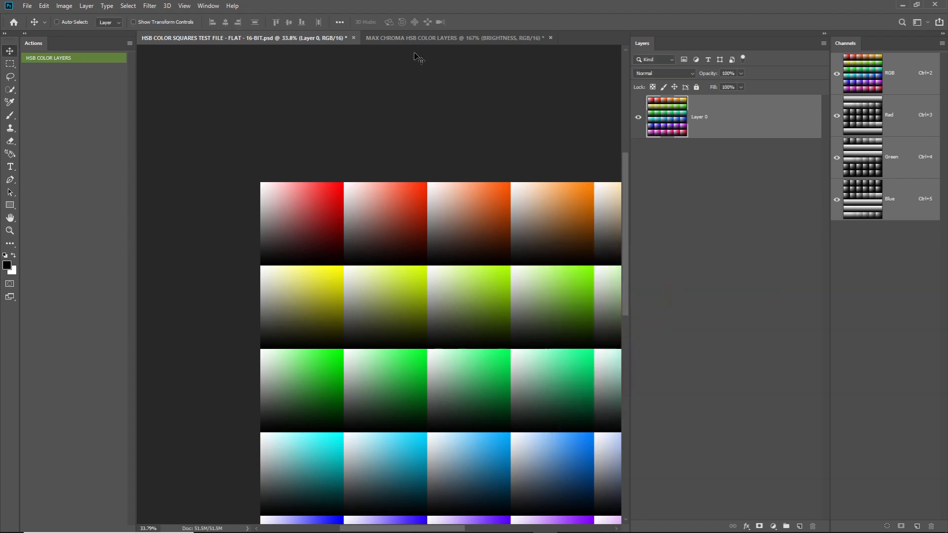
Step: In the MAX CHROMA HSB COLOR LAYERS document, hide BRIGHTNESS and SATURATION to examine the whole HUE layer
{"action": "left_click", "coordinate": [440, 38]}
{"action": "left_click_drag", "start_coordinate": [439, 180], "coordinate": [334, 178]}
{"action": "scroll", "coordinate": [339, 183], "scroll_direction": "down", "scroll_amount": 5}
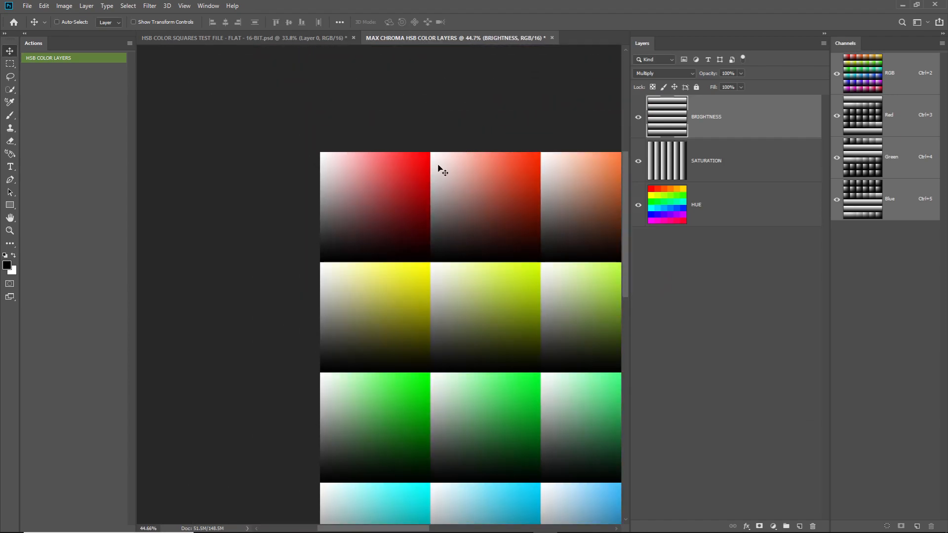
{"action": "left_click", "coordinate": [638, 117]}
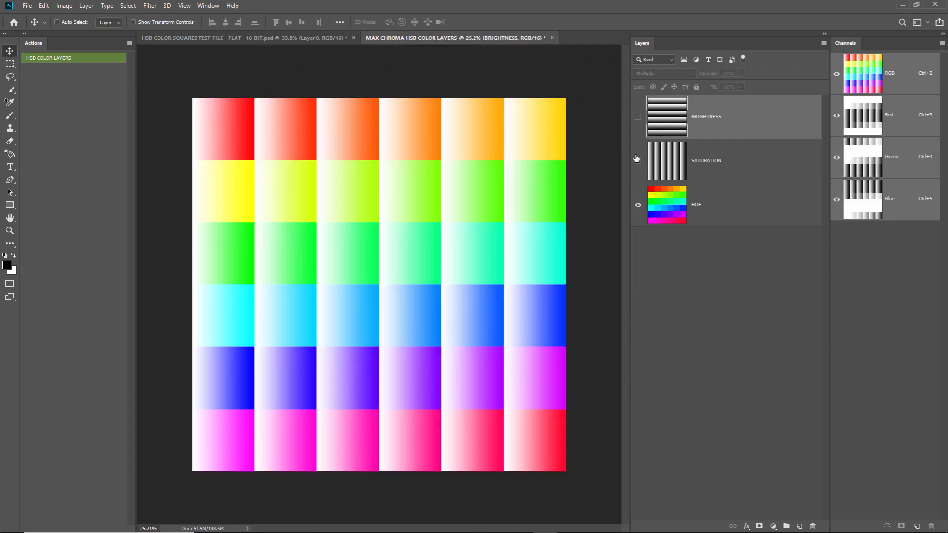
{"action": "left_click", "coordinate": [637, 158]}
{"action": "scroll", "coordinate": [200, 90], "scroll_direction": "down", "scroll_amount": 1}
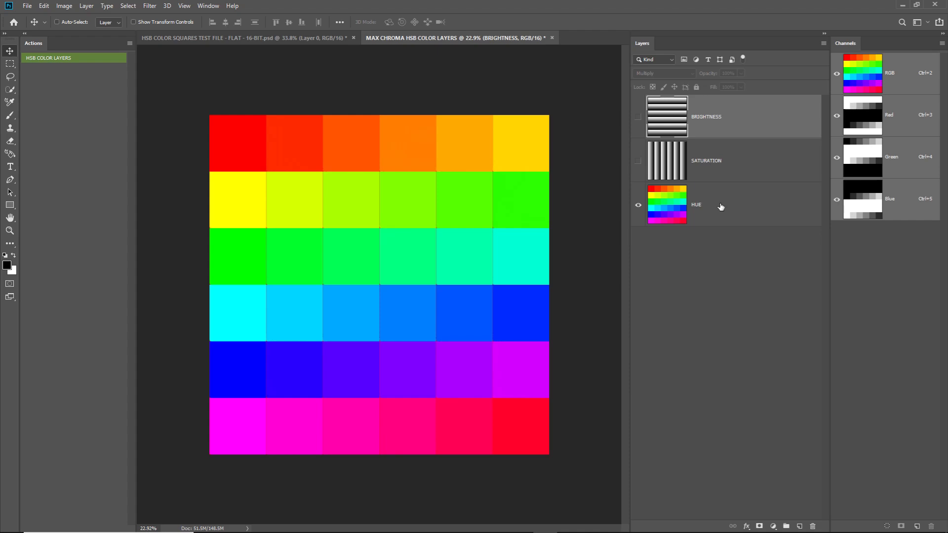
Step: Show the SATURATION and BRIGHTNESS layers again, and close the MAX CHROMA HSB COLOR LAYERS document without saving
{"action": "left_click", "coordinate": [642, 168]}
{"action": "left_click", "coordinate": [644, 120]}
{"action": "left_click", "coordinate": [552, 38]}
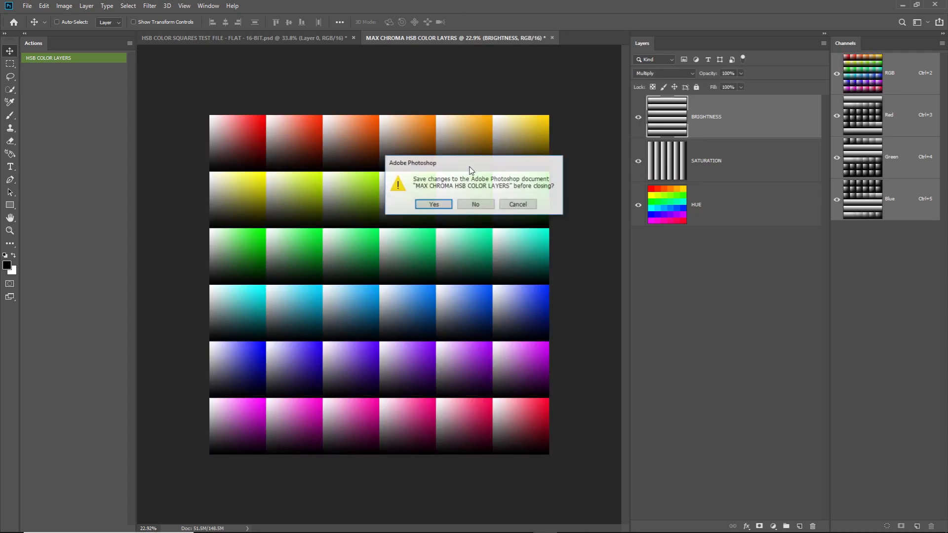
{"action": "left_click", "coordinate": [476, 205]}
{"action": "key", "text": "ctrl+0"}
{"action": "scroll", "coordinate": [281, 212], "scroll_direction": "down", "scroll_amount": 2}
{"action": "scroll", "coordinate": [275, 242], "scroll_direction": "up", "scroll_amount": 3}
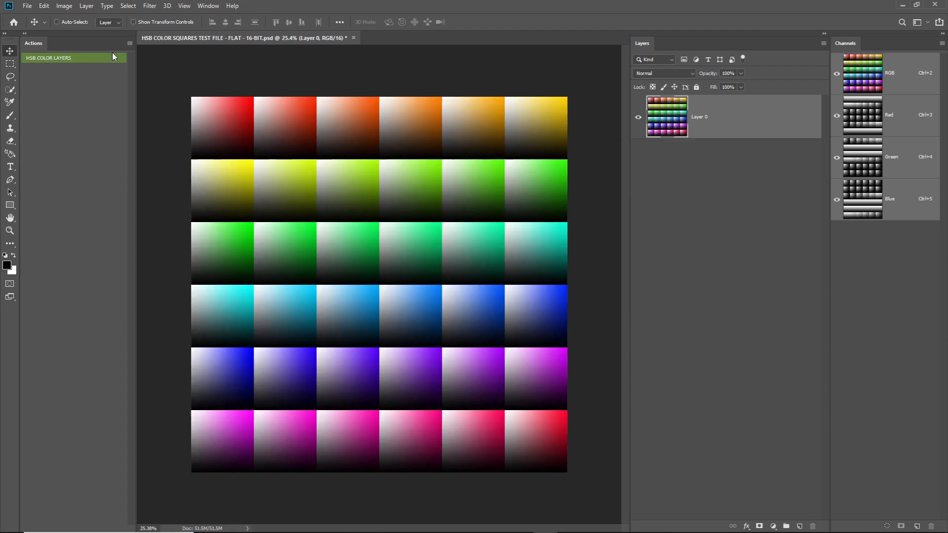
Step: Turn off Button Mode for the Actions and widen the Actions area
{"action": "left_click", "coordinate": [130, 43]}
{"action": "left_click", "coordinate": [150, 45]}
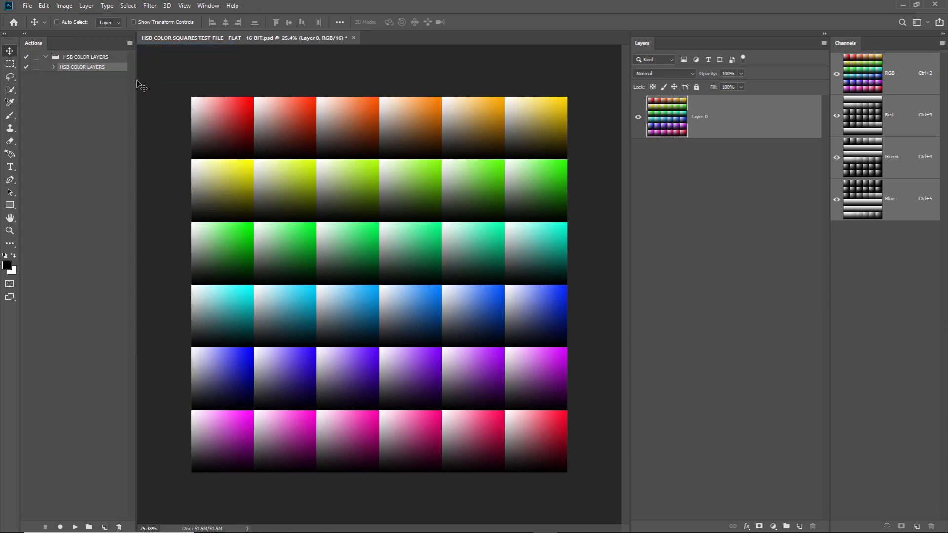
{"action": "left_click_drag", "start_coordinate": [136, 76], "coordinate": [174, 84]}
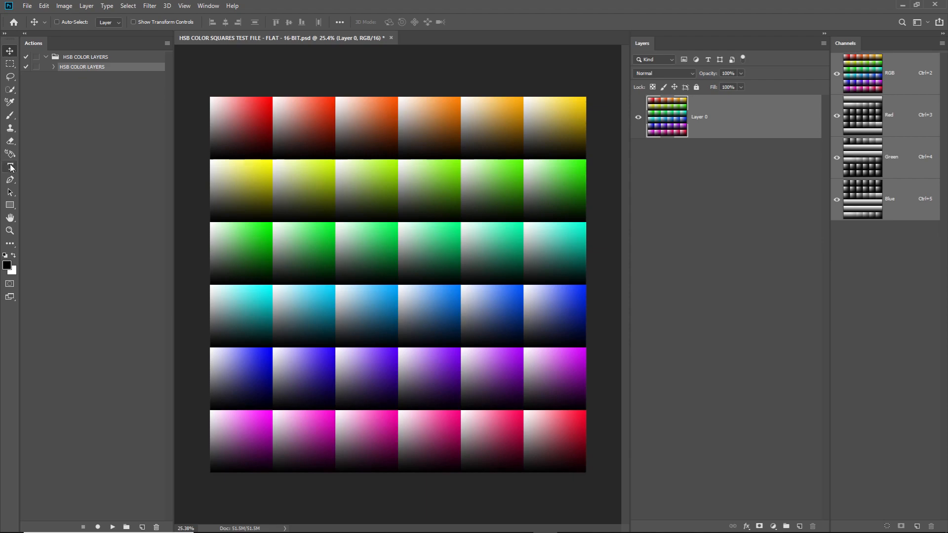
Step: Erase a large round patch and a tall narrow patch from the color squares on Layer 0 with the soft Eraser
{"action": "key", "text": "e"}
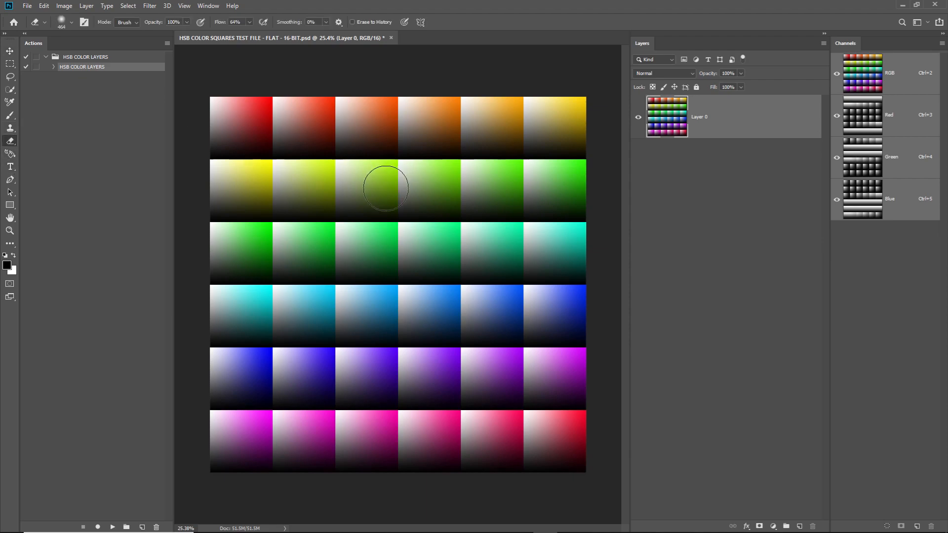
{"action": "mouse_move", "coordinate": [354, 244]}
{"action": "left_mouse_down"}
{"action": "mouse_move", "coordinate": [378, 278]}
{"action": "mouse_move", "coordinate": [344, 292]}
{"action": "mouse_move", "coordinate": [384, 322]}
{"action": "mouse_move", "coordinate": [350, 300]}
{"action": "mouse_move", "coordinate": [324, 301]}
{"action": "mouse_move", "coordinate": [521, 272]}
{"action": "mouse_move", "coordinate": [519, 291]}
{"action": "mouse_move", "coordinate": [535, 212]}
{"action": "left_mouse_up"}
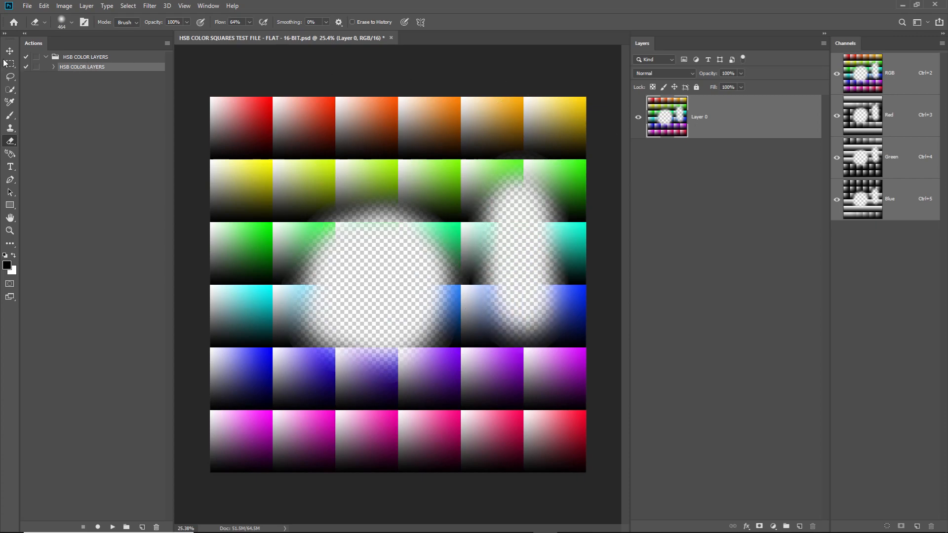
{"action": "key", "text": "v"}
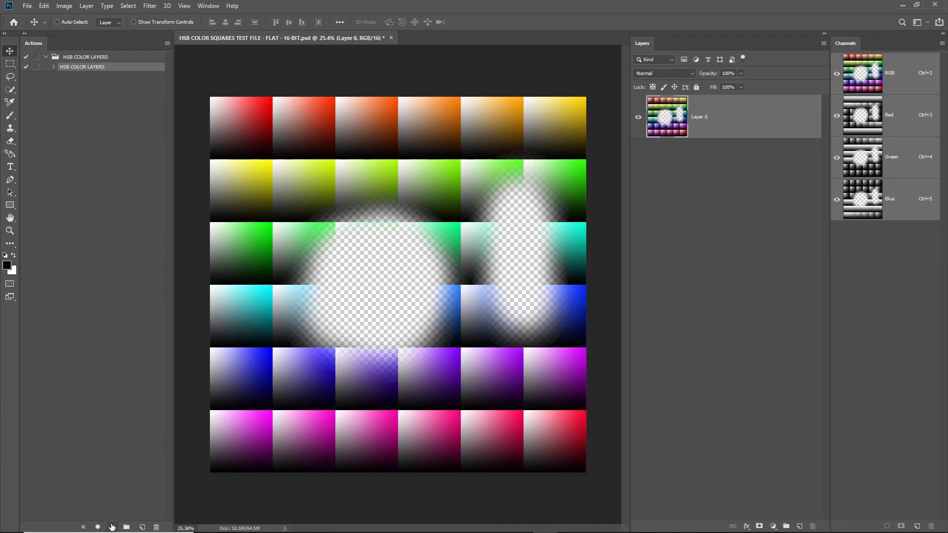
Step: Run the HSB COLOR LAYERS action in Button Mode on the erased test file, and compare the edges of the result with the original
{"action": "left_click", "coordinate": [167, 43]}
{"action": "left_click", "coordinate": [195, 47]}
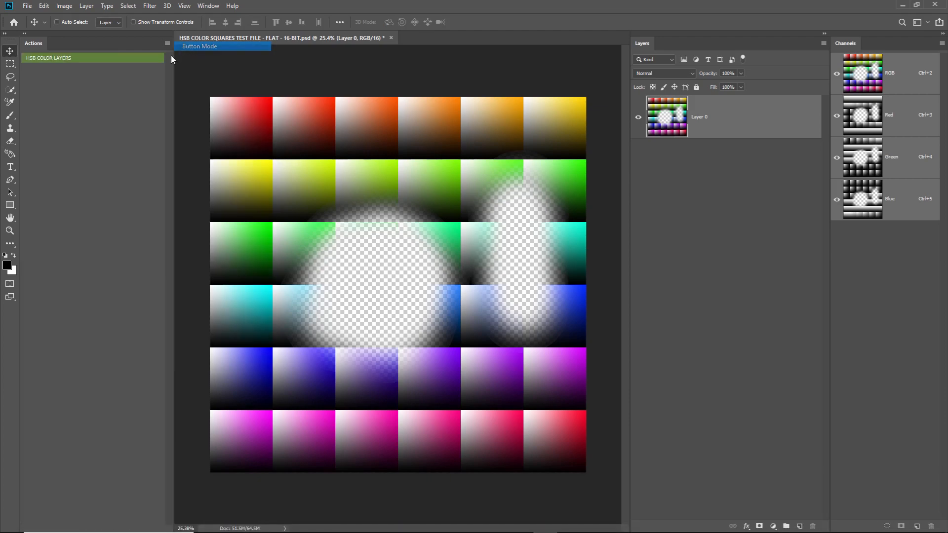
{"action": "left_click", "coordinate": [103, 59]}
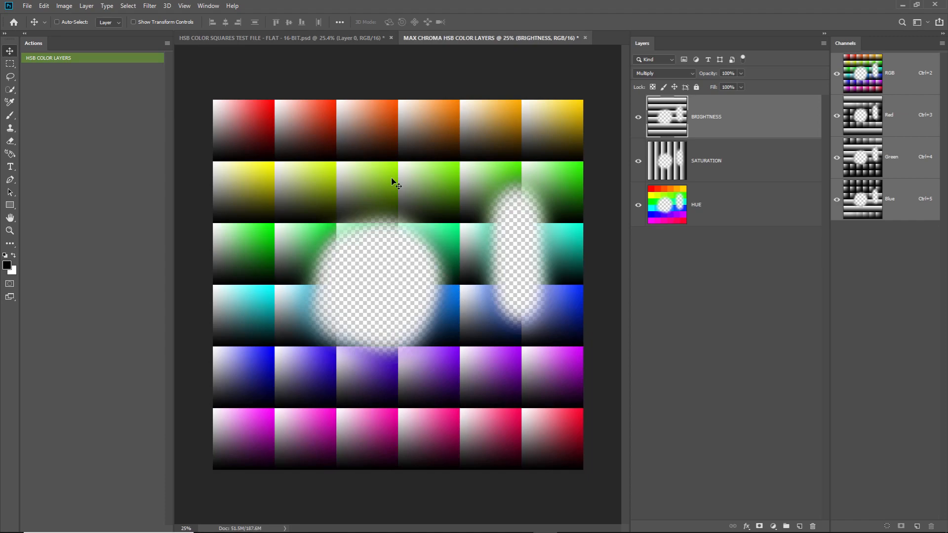
{"action": "left_click", "coordinate": [348, 39]}
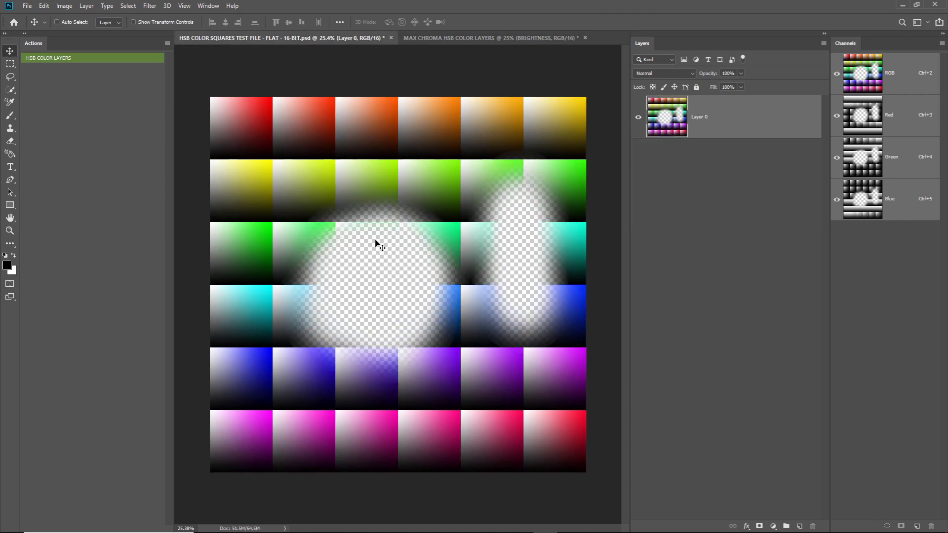
{"action": "left_click", "coordinate": [454, 42]}
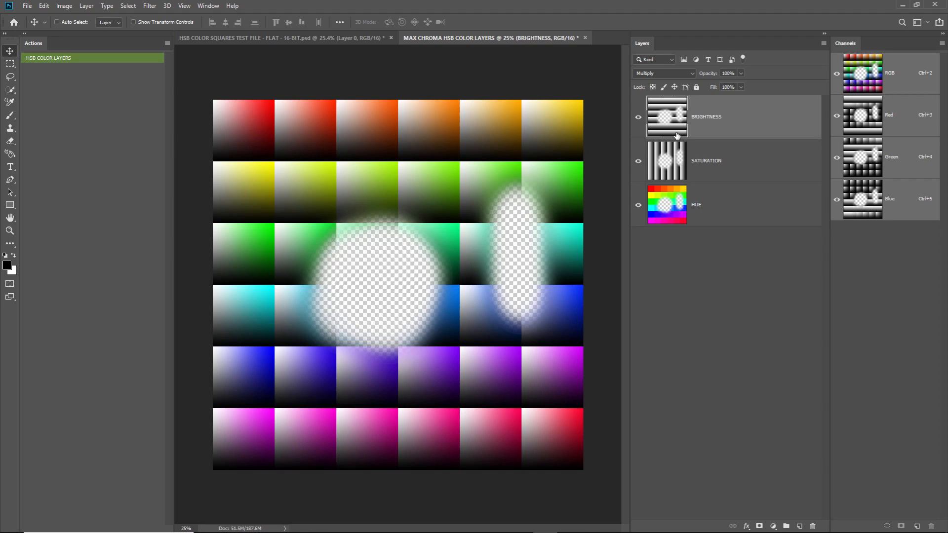
Step: Close the MAX CHROMA HSB COLOR LAYERS document without saving, and revert the test file to its saved version
{"action": "left_click", "coordinate": [586, 37]}
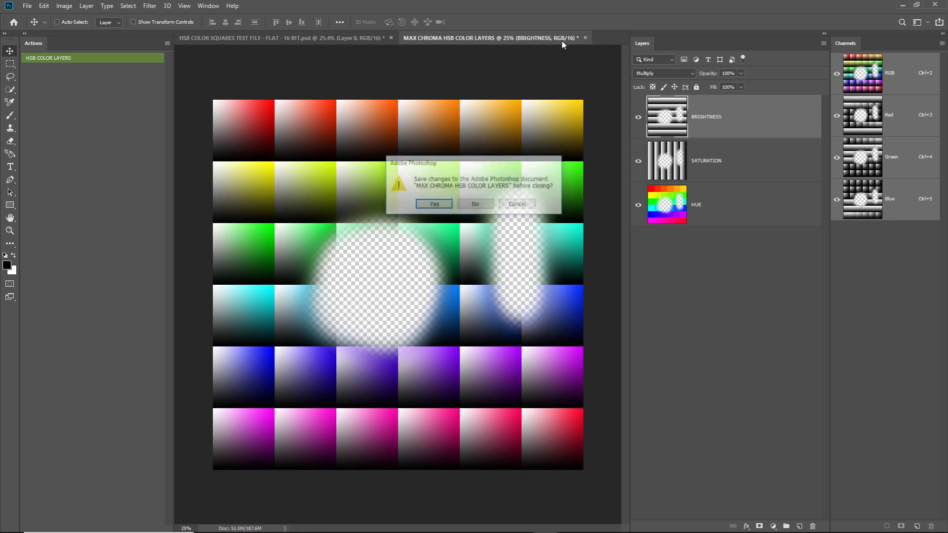
{"action": "left_click", "coordinate": [476, 206]}
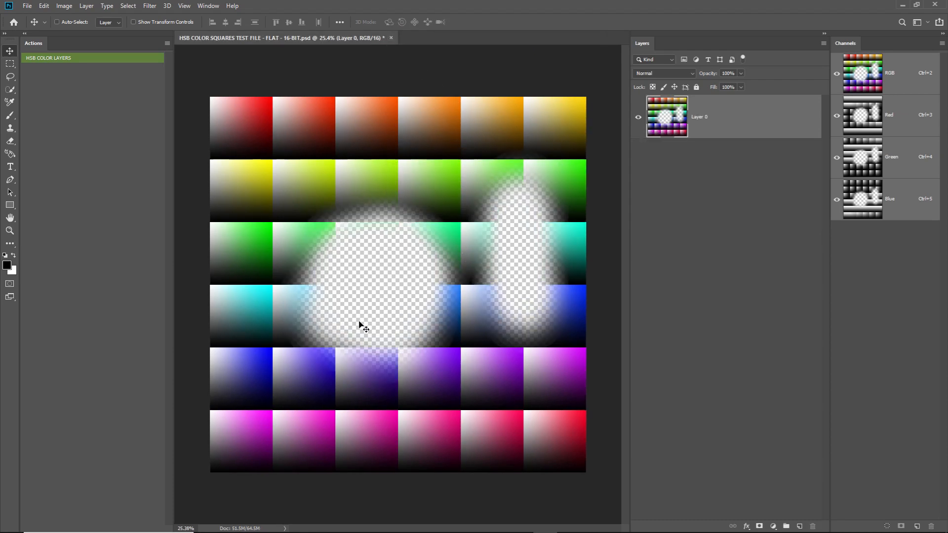
{"action": "left_click", "coordinate": [26, 6]}
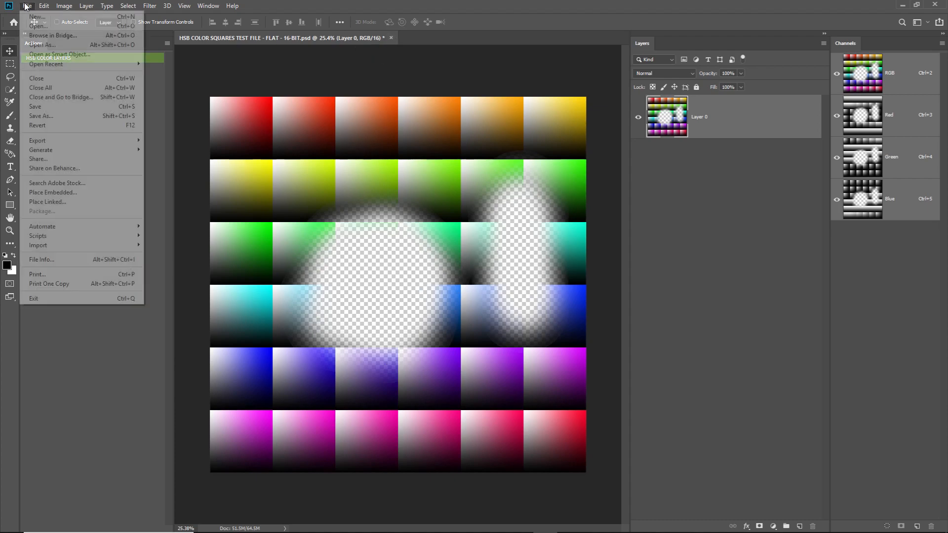
{"action": "left_click", "coordinate": [51, 126]}
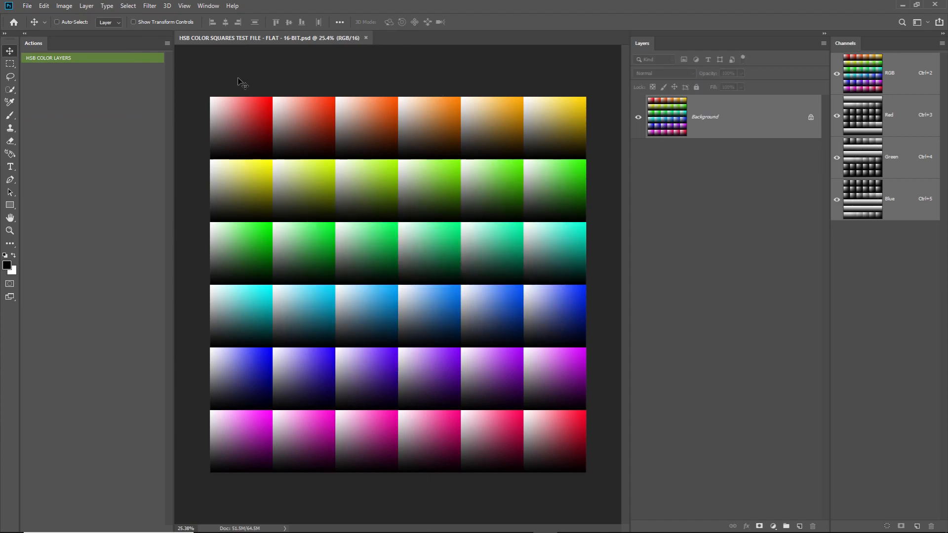
Step: Turn off Button Mode for the Actions and delete the HSB COLOR LAYERS action
{"action": "left_click", "coordinate": [167, 43]}
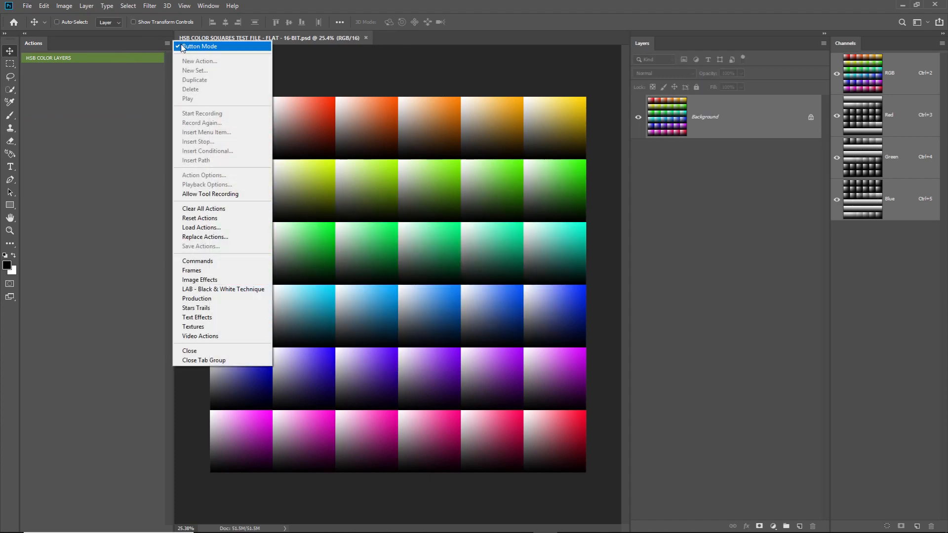
{"action": "left_click", "coordinate": [182, 46]}
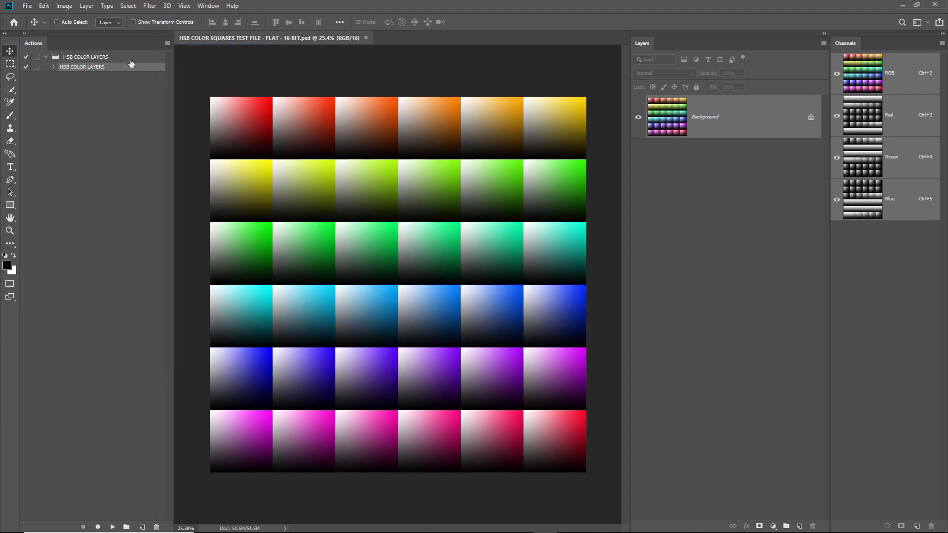
{"action": "left_click", "coordinate": [157, 527]}
{"action": "left_click", "coordinate": [424, 206]}
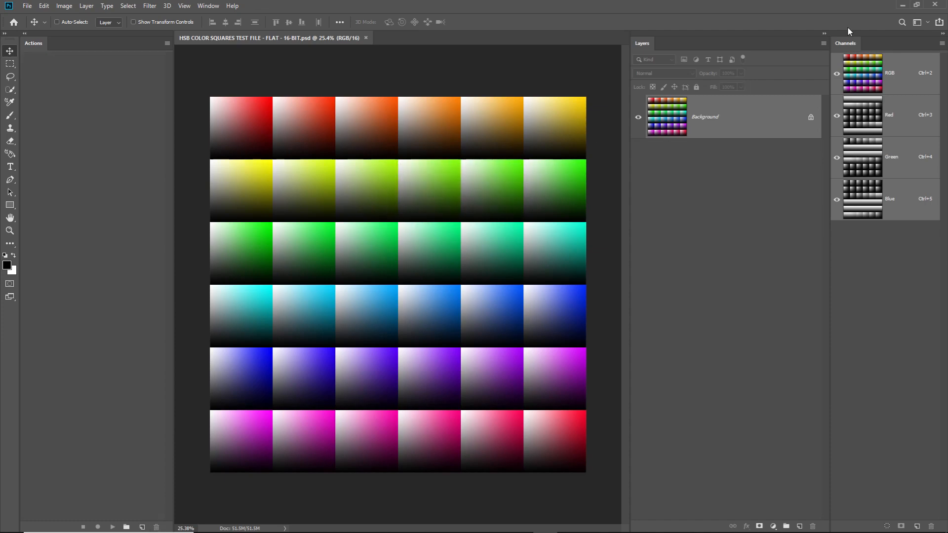
Step: Switch to the desktop, close the Downloads folder, and select the HSB COLOR LAYERS 1.0.1.atn file
{"action": "left_click", "coordinate": [901, 4]}
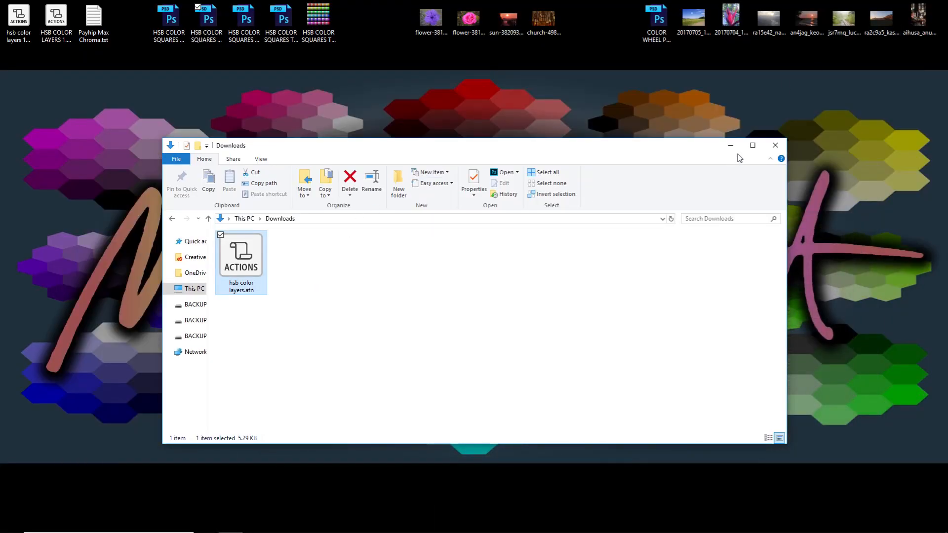
{"action": "left_click", "coordinate": [776, 145]}
{"action": "left_click", "coordinate": [57, 41]}
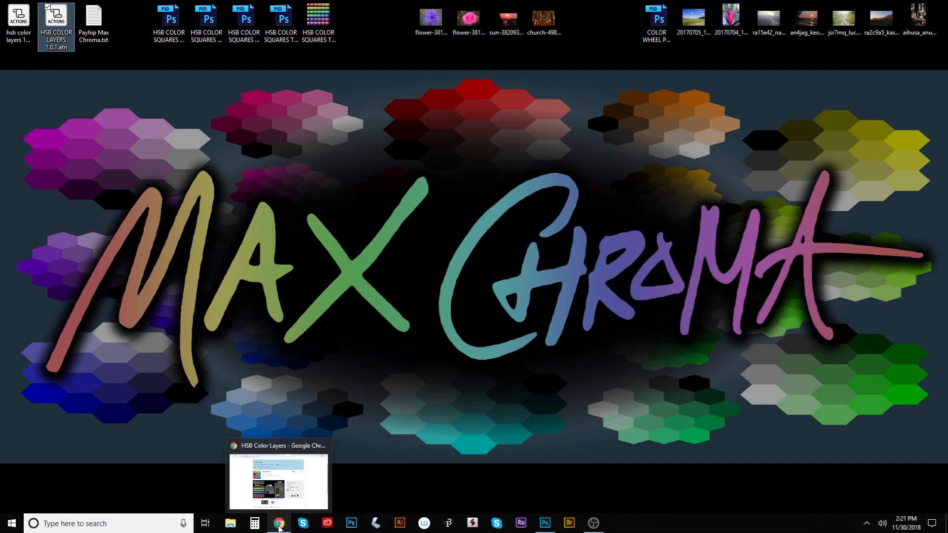
Step: View the HSB COLOR LAYERS download page on Payhip in Chrome, and load HSB COLOR LAYERS 1.0.1.atn from the desktop into Photoshop
{"action": "left_click", "coordinate": [279, 525]}
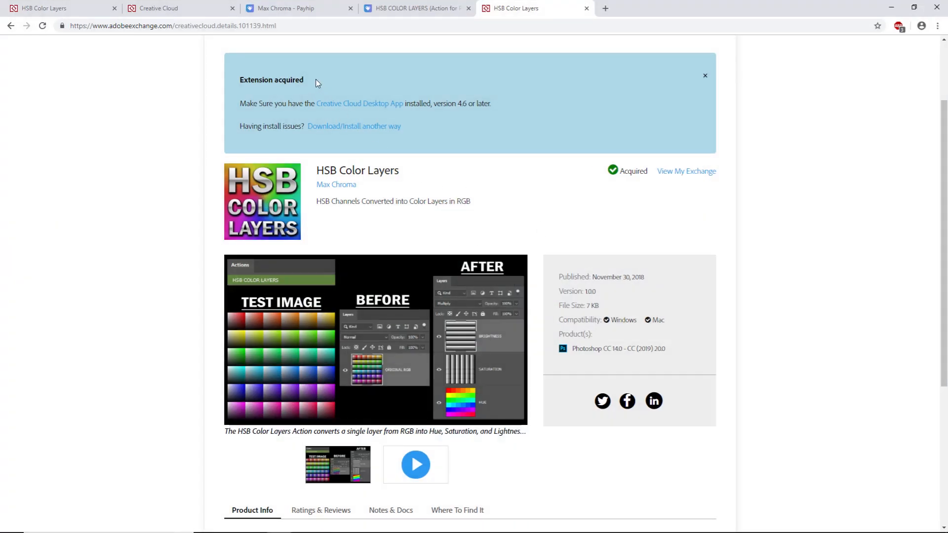
{"action": "left_click", "coordinate": [374, 8]}
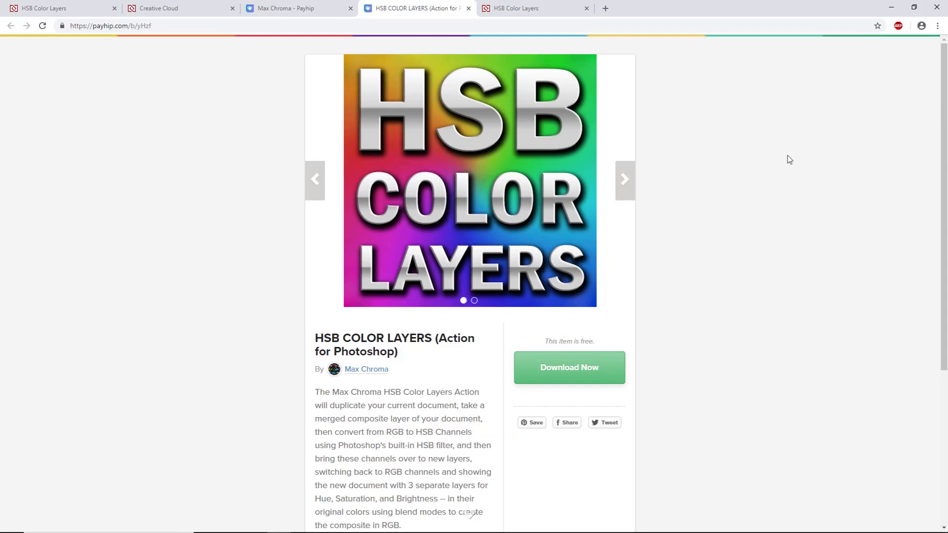
{"action": "left_click", "coordinate": [892, 8]}
{"action": "left_click", "coordinate": [58, 20]}
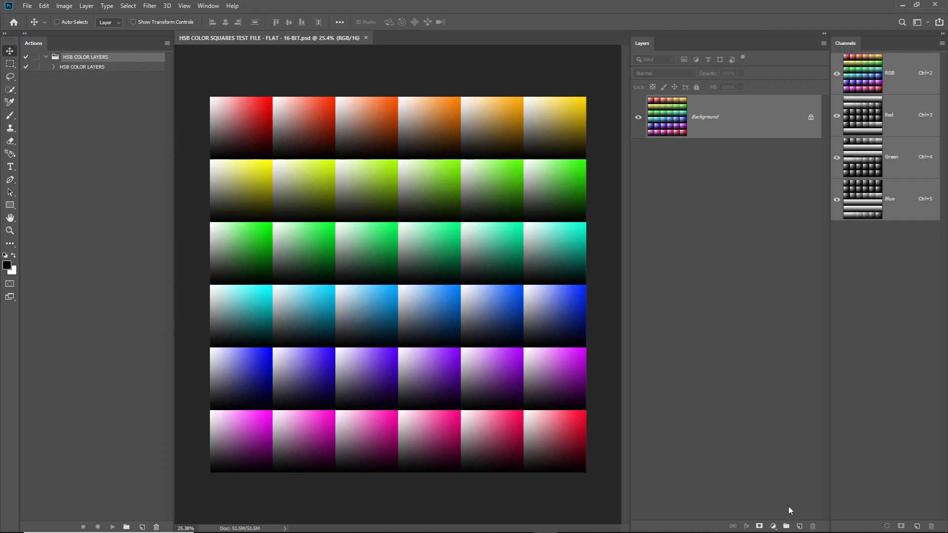
Step: Add four empty layers above the Background, hiding the second of them and locking the topmost
{"action": "left_click", "coordinate": [799, 525]}
{"action": "left_click", "coordinate": [799, 526]}
{"action": "left_click", "coordinate": [800, 526]}
{"action": "left_click", "coordinate": [799, 525]}
{"action": "left_click", "coordinate": [640, 210]}
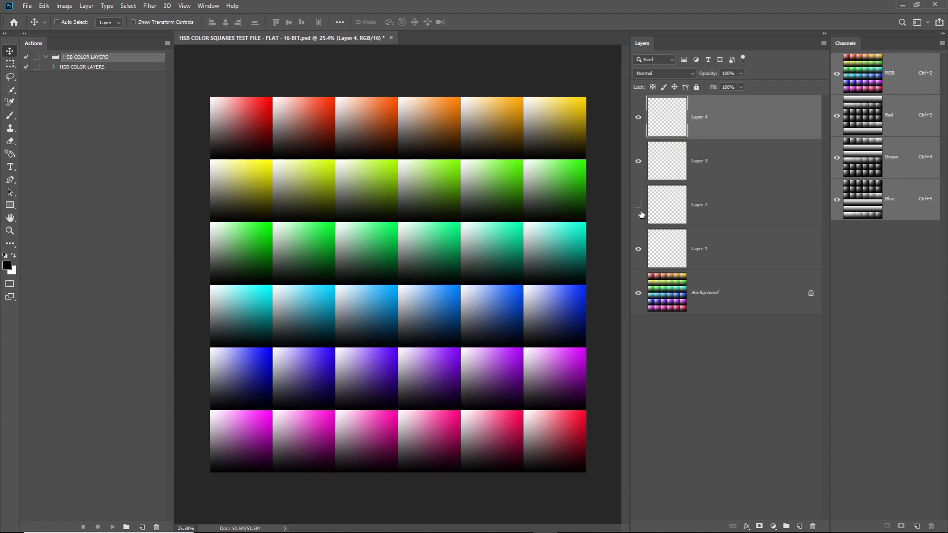
{"action": "left_click", "coordinate": [697, 87]}
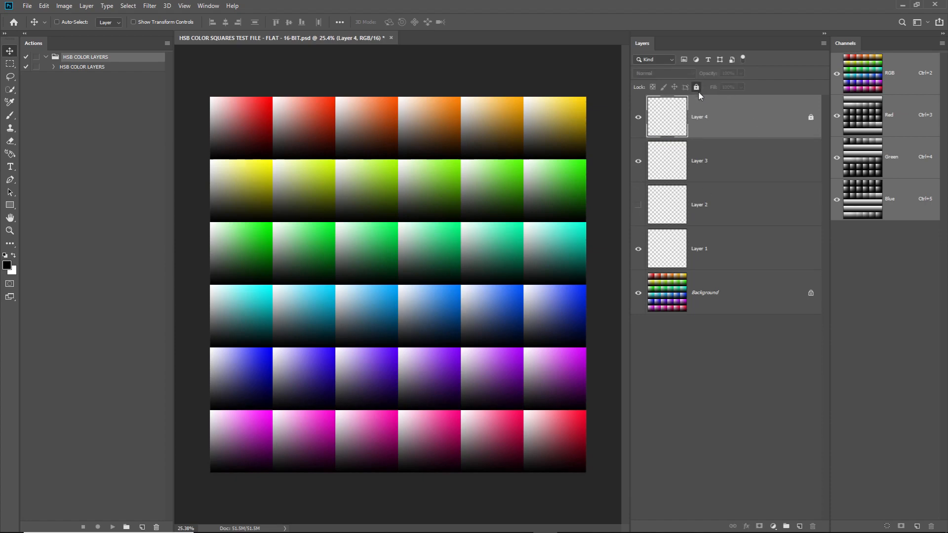
Step: Convert the Background into a regular layer and erase three separate soft patches from its color squares
{"action": "double_click", "coordinate": [742, 305]}
{"action": "key", "text": "Return"}
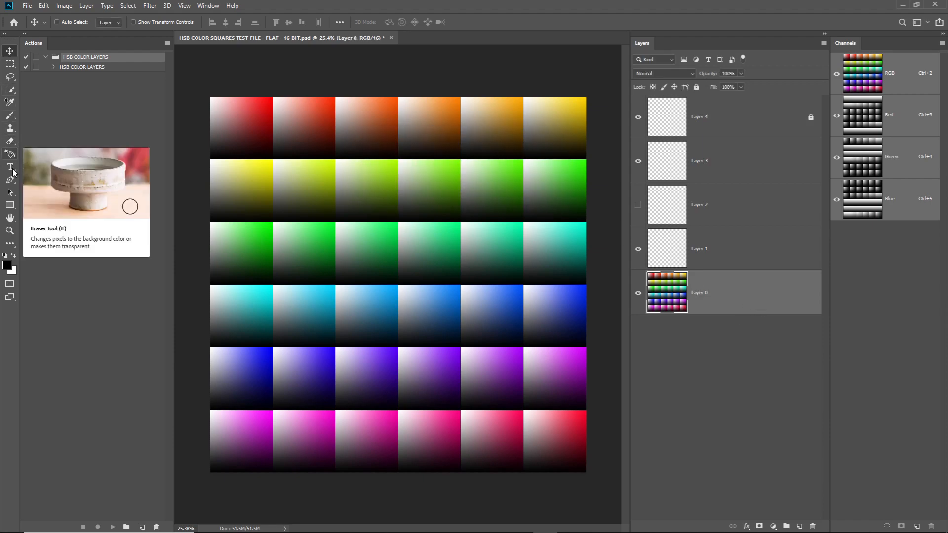
{"action": "key", "text": "e"}
{"action": "mouse_move", "coordinate": [299, 247]}
{"action": "left_mouse_down"}
{"action": "mouse_move", "coordinate": [331, 250]}
{"action": "mouse_move", "coordinate": [368, 276]}
{"action": "left_mouse_up"}
{"action": "mouse_move", "coordinate": [475, 349]}
{"action": "left_mouse_down"}
{"action": "mouse_move", "coordinate": [529, 336]}
{"action": "mouse_move", "coordinate": [476, 328]}
{"action": "left_mouse_up"}
{"action": "mouse_move", "coordinate": [462, 195]}
{"action": "left_mouse_down"}
{"action": "mouse_move", "coordinate": [455, 150]}
{"action": "mouse_move", "coordinate": [438, 144]}
{"action": "left_mouse_up"}
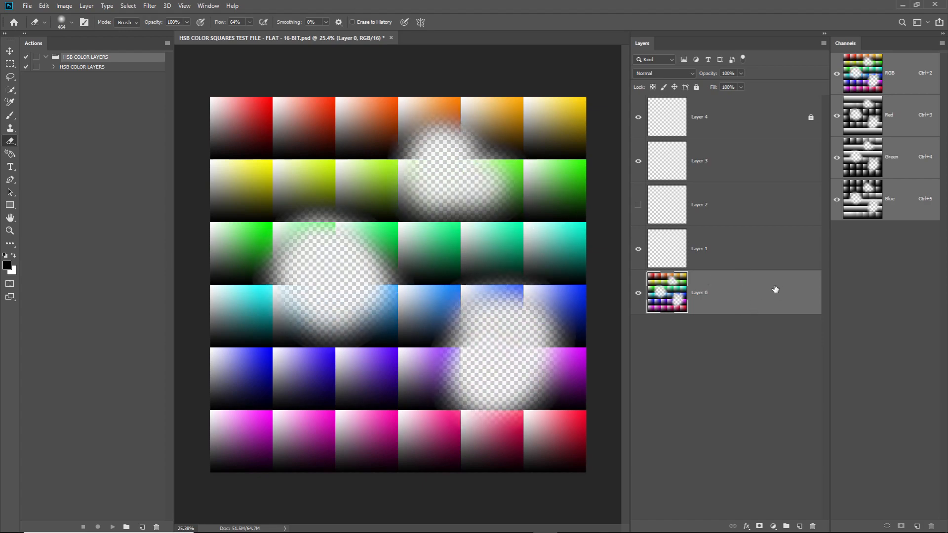
Step: Lock the erased color squares layer and play the HSB COLOR LAYERS action on the document
{"action": "left_click", "coordinate": [697, 87]}
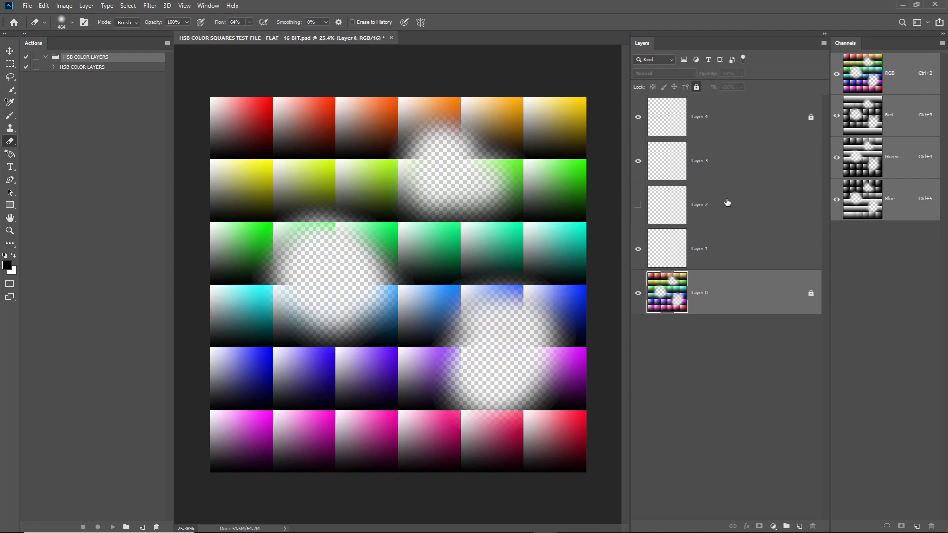
{"action": "left_click", "coordinate": [97, 67]}
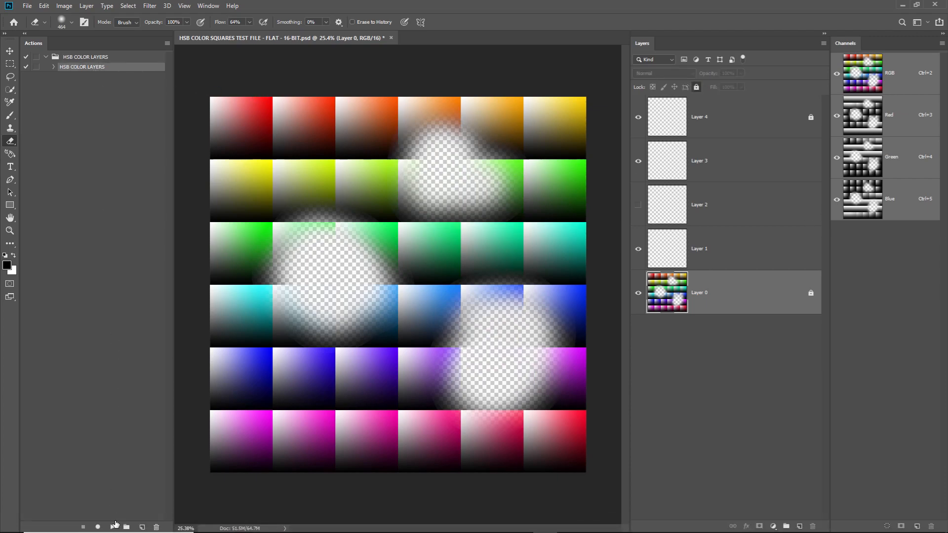
{"action": "left_click", "coordinate": [113, 527]}
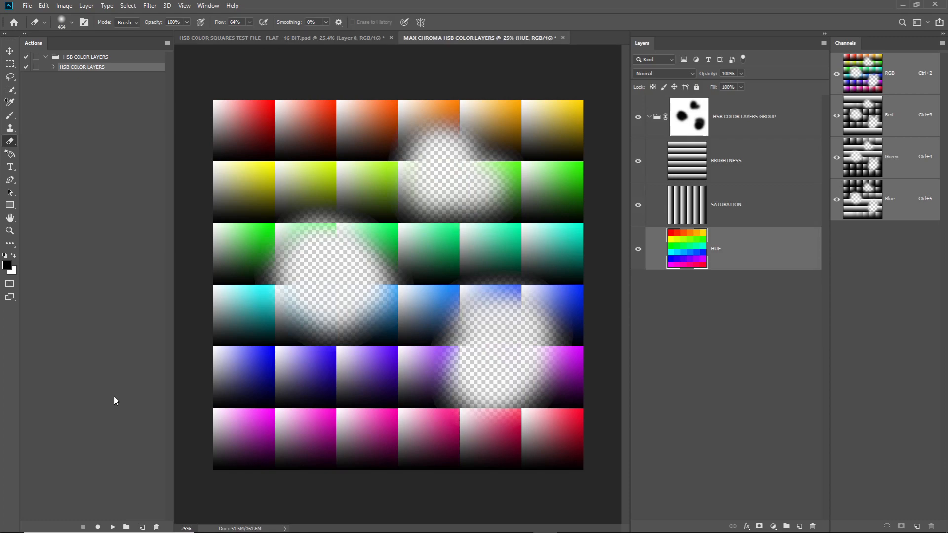
Step: Disable the layer mask of the HSB COLOR LAYERS GROUP to view the full squares, and enable it again
{"action": "left_click", "coordinate": [793, 120]}
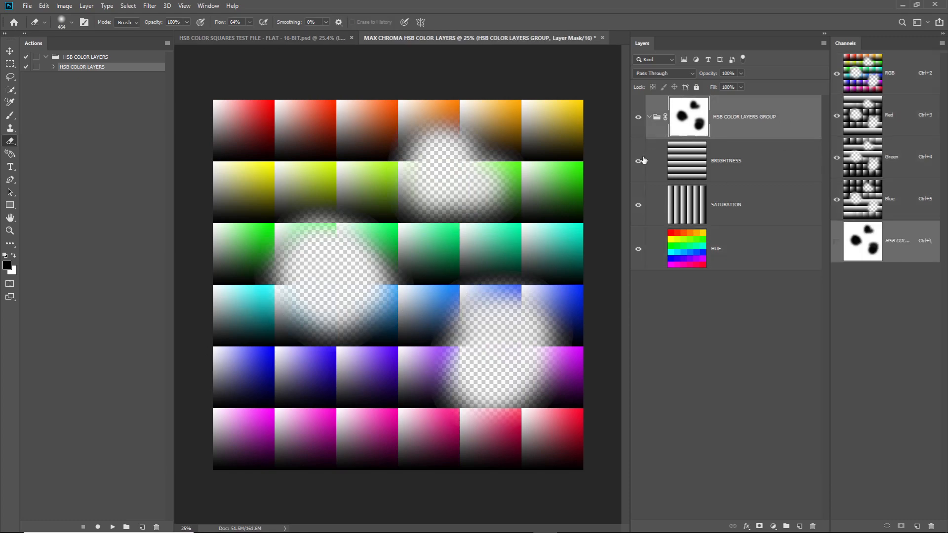
{"action": "left_click", "coordinate": [694, 124], "text": "shift"}
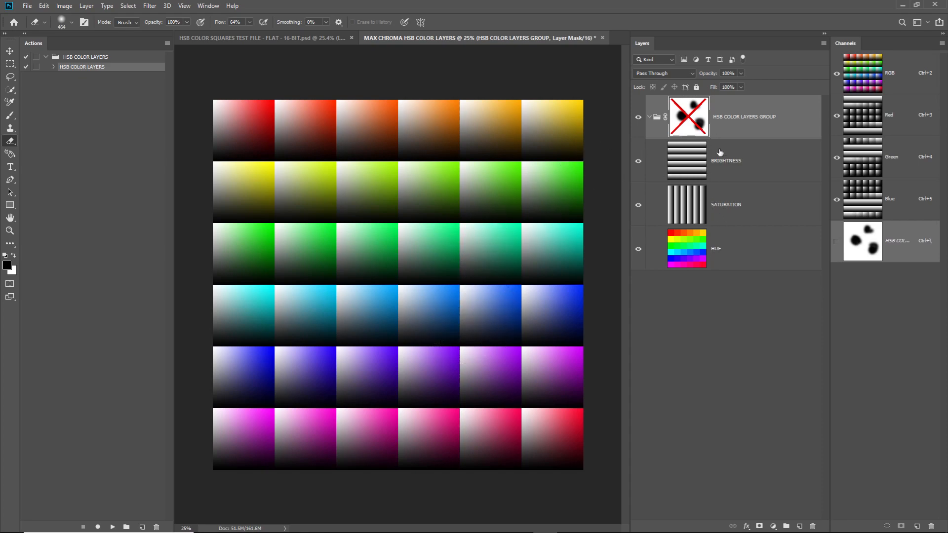
{"action": "left_click", "coordinate": [687, 120], "text": "shift"}
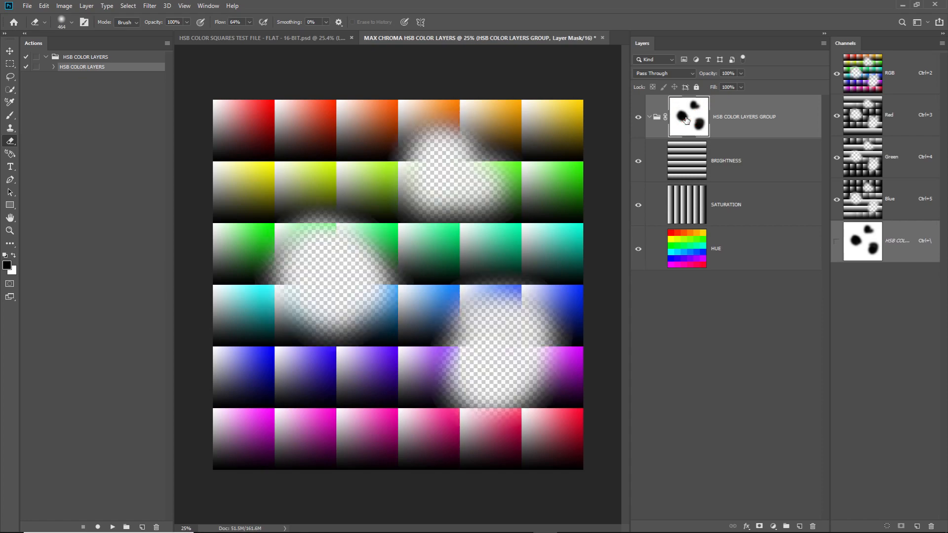
Step: View the image with the BRIGHTNESS and SATURATION layers hidden in turn, show them again, and collapse the HSB COLOR LAYERS GROUP
{"action": "left_click", "coordinate": [639, 162]}
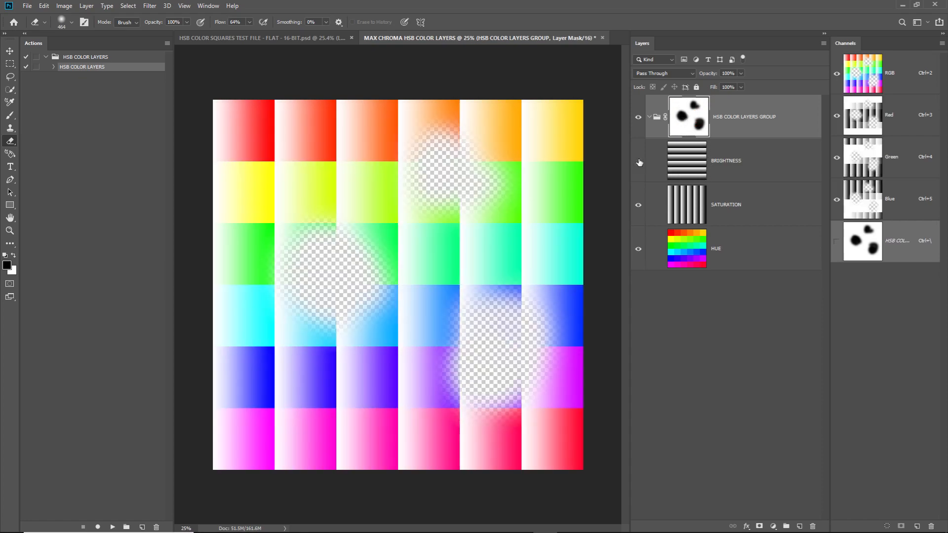
{"action": "left_click", "coordinate": [638, 204]}
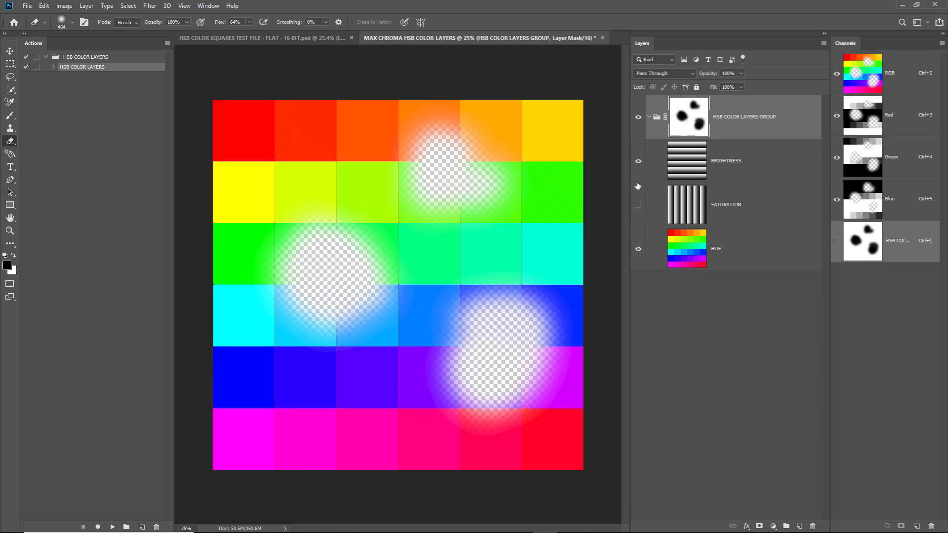
{"action": "left_click_drag", "start_coordinate": [638, 177], "coordinate": [637, 206]}
{"action": "left_click", "coordinate": [649, 117]}
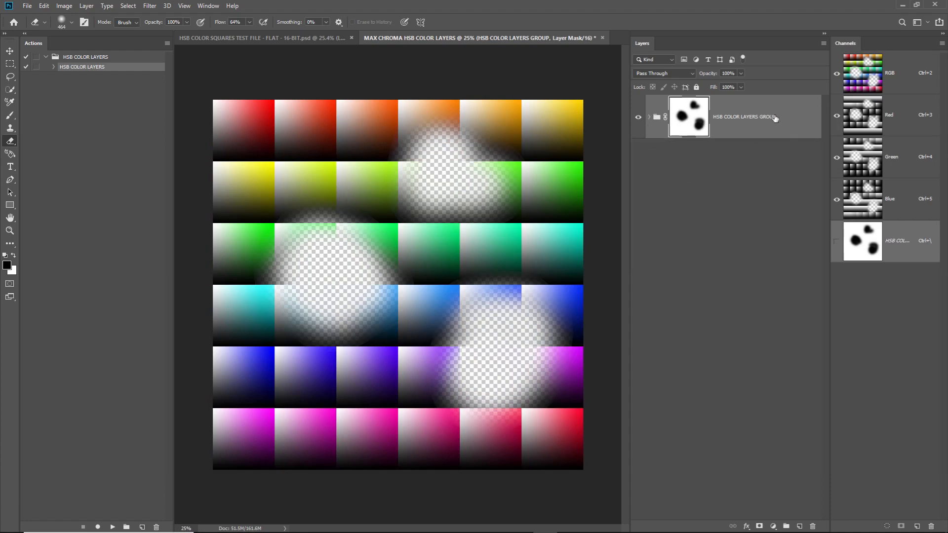
Step: Switch to the color squares test file and arrange it side by side with the action's result document in a 2-up vertical layout
{"action": "left_click", "coordinate": [326, 39]}
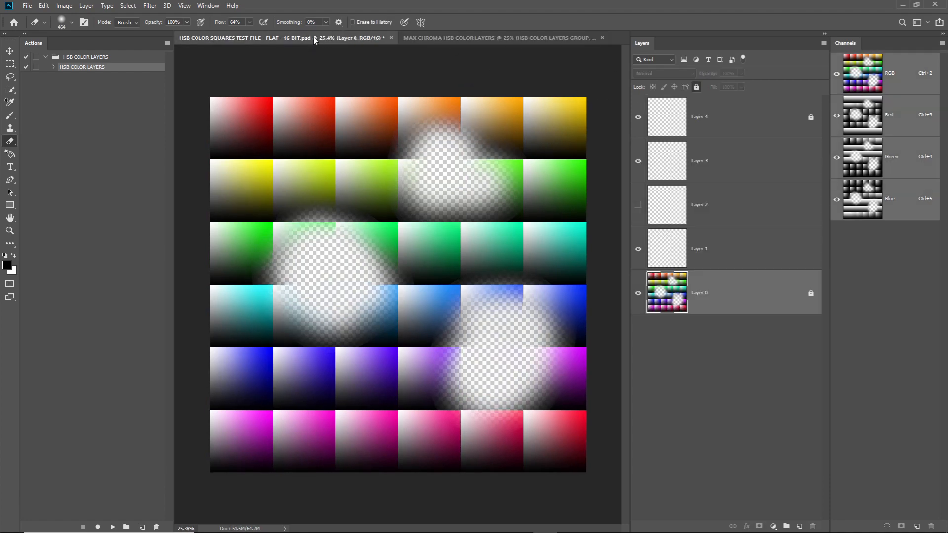
{"action": "left_click", "coordinate": [184, 6]}
{"action": "mouse_move", "coordinate": [208, 6]}
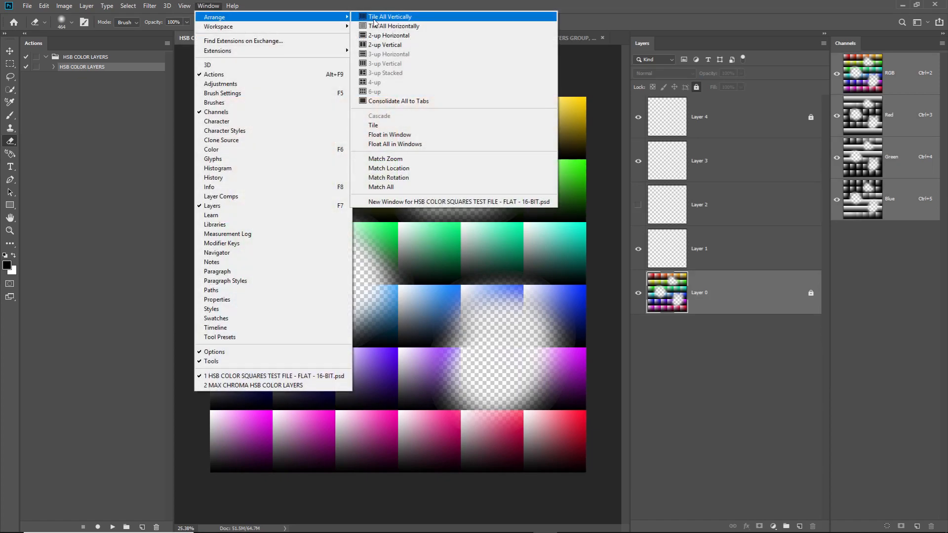
{"action": "left_click", "coordinate": [384, 45]}
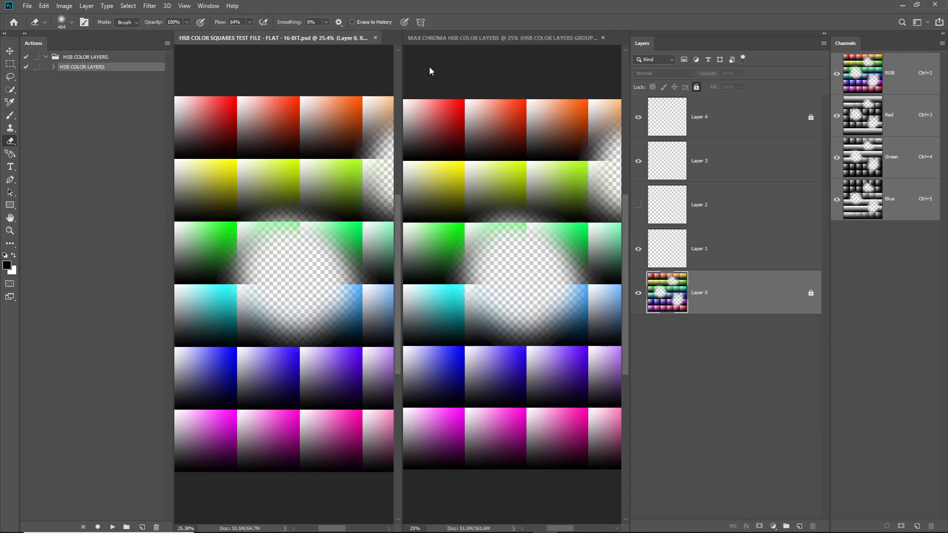
Step: Float the MAX CHROMA HSB COLOR LAYERS document in its own window and close it without saving
{"action": "left_click", "coordinate": [208, 6]}
{"action": "mouse_move", "coordinate": [224, 16]}
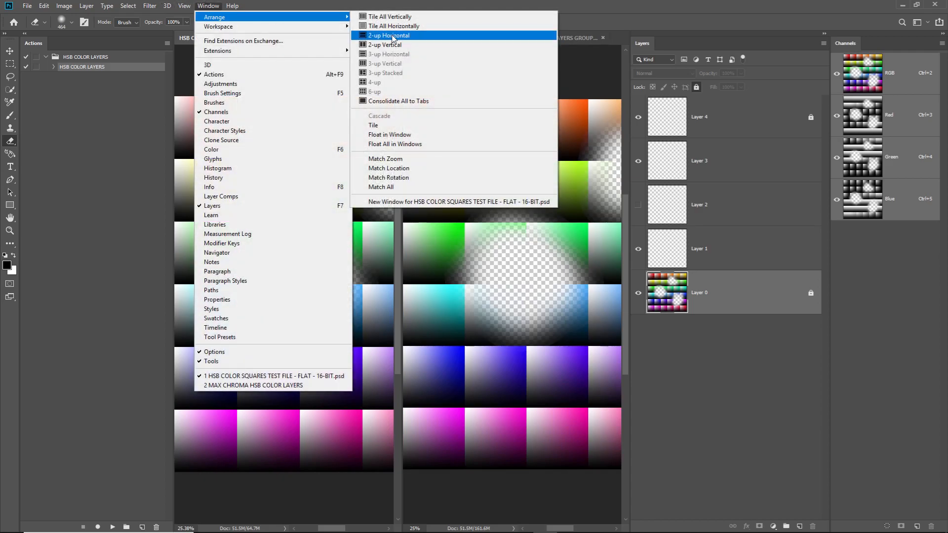
{"action": "left_click", "coordinate": [579, 49]}
{"action": "left_click_drag", "start_coordinate": [565, 39], "coordinate": [470, 119]}
{"action": "left_click", "coordinate": [670, 117]}
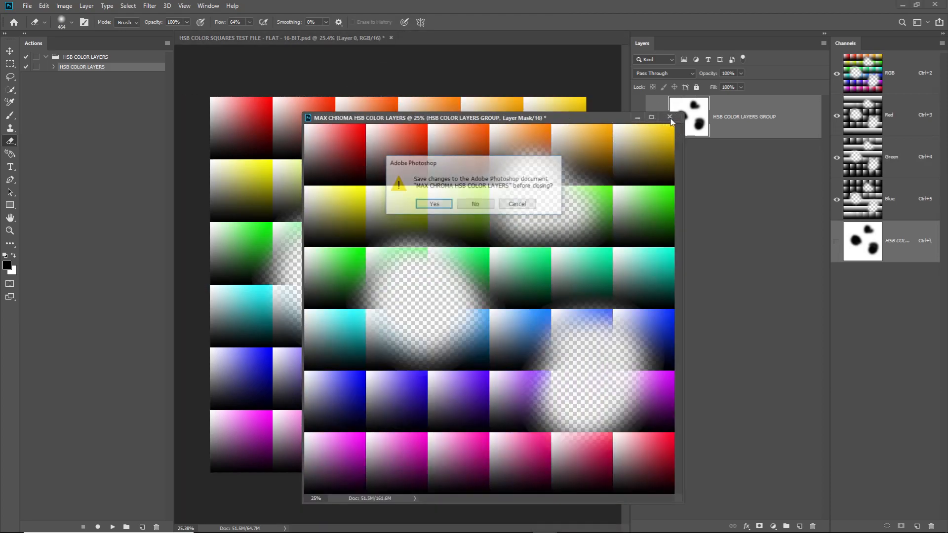
{"action": "left_click", "coordinate": [476, 204]}
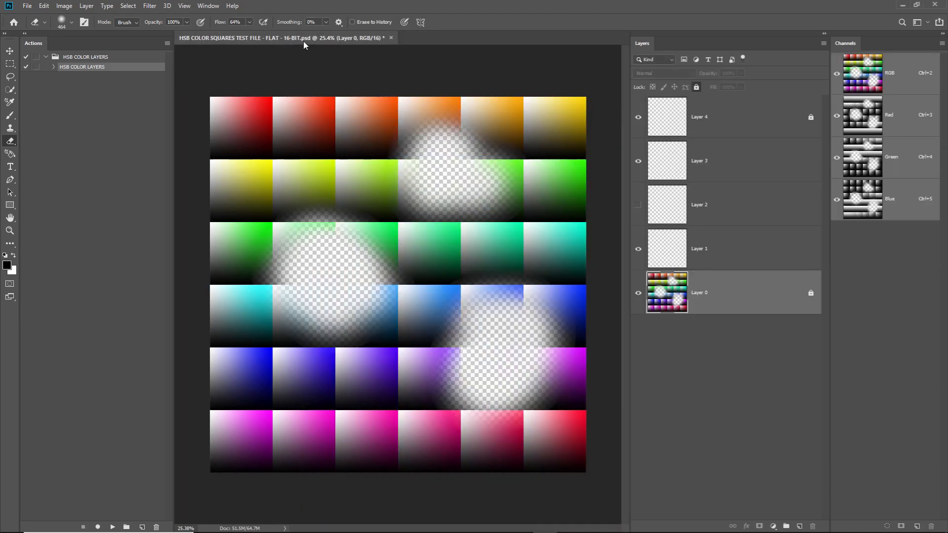
Step: Activate the Move tool and revert the color squares test file to its saved version
{"action": "left_click", "coordinate": [10, 51]}
{"action": "left_click", "coordinate": [27, 6]}
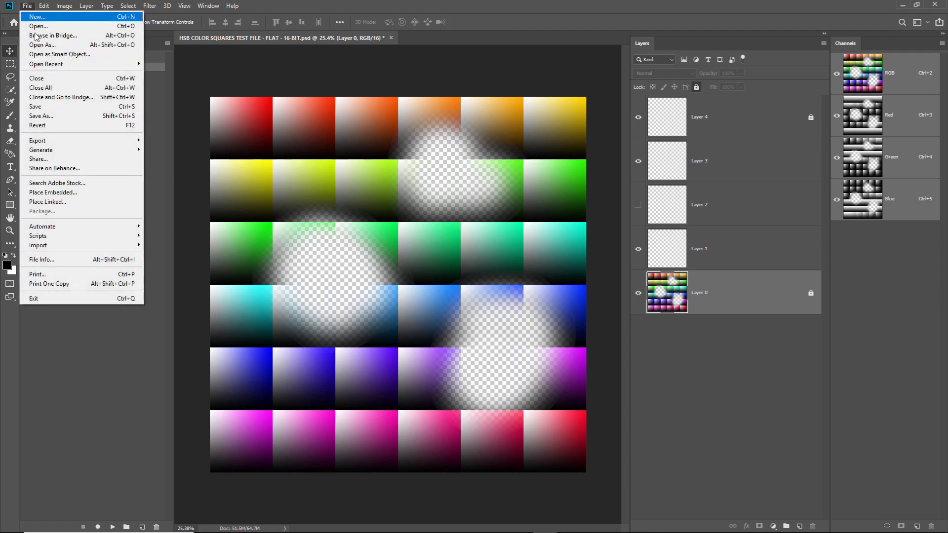
{"action": "left_click", "coordinate": [40, 130]}
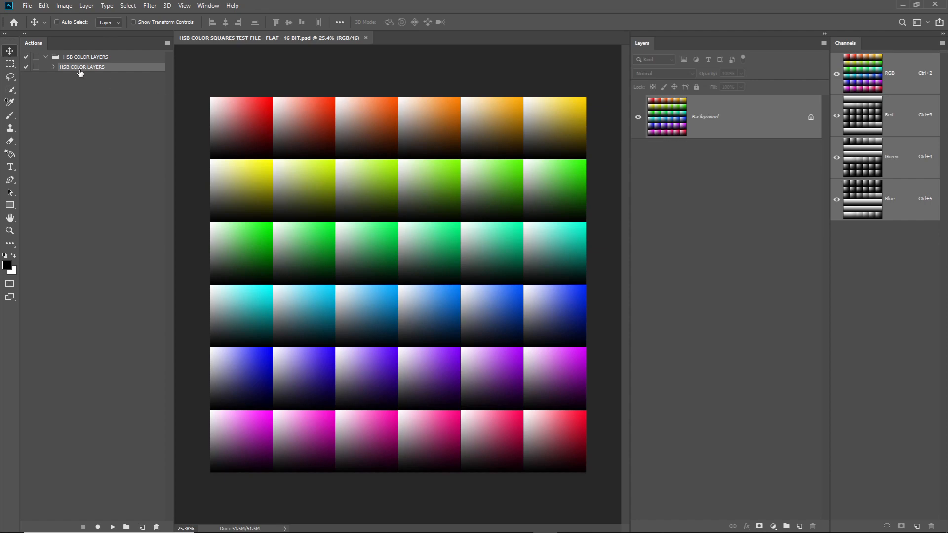
Step: Switch the Actions panel to Button Mode and make the panel narrower
{"action": "left_click", "coordinate": [167, 44]}
{"action": "left_click", "coordinate": [180, 47]}
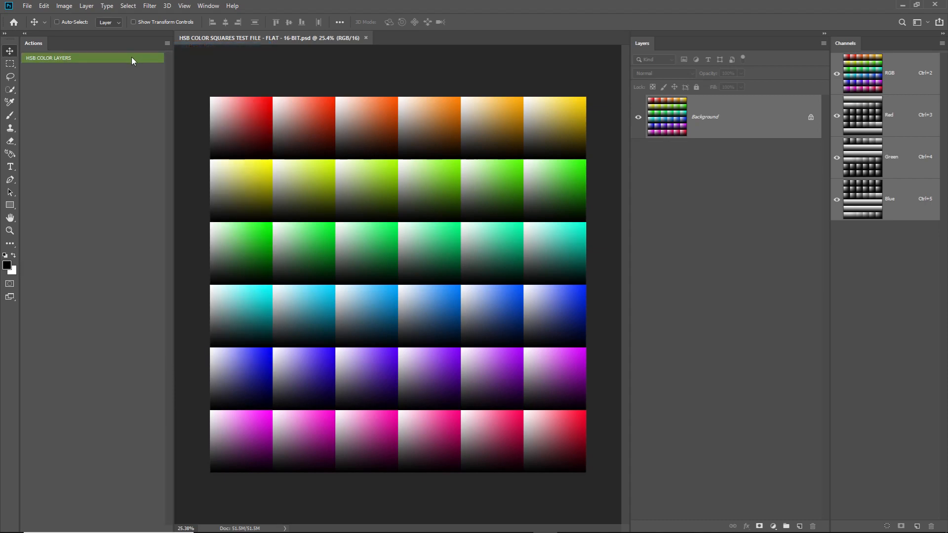
{"action": "left_click_drag", "start_coordinate": [174, 73], "coordinate": [107, 81]}
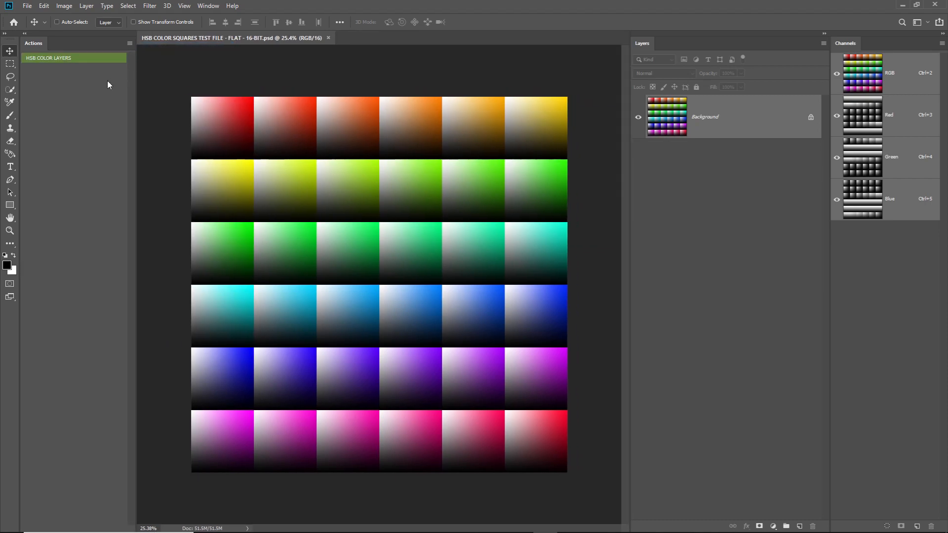
{"action": "left_click", "coordinate": [149, 6]}
{"action": "left_click", "coordinate": [117, 50]}
{"action": "left_click", "coordinate": [150, 5]}
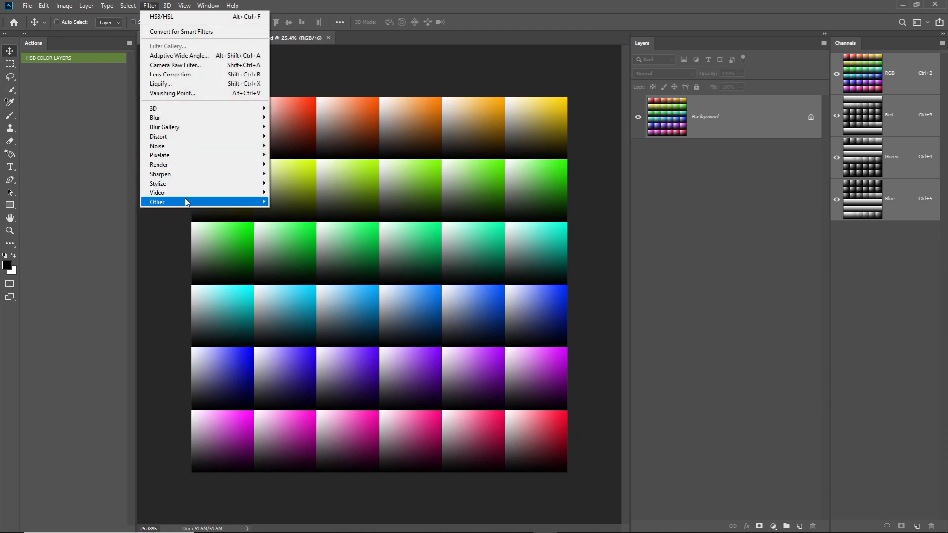
{"action": "mouse_move", "coordinate": [208, 202]}
{"action": "left_click", "coordinate": [290, 4]}
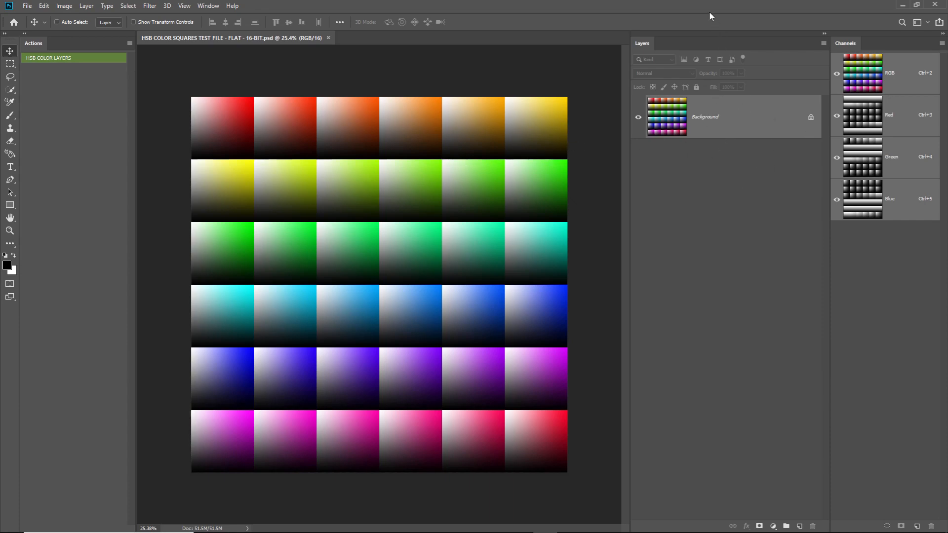
Step: Run the HSB COLOR LAYERS action on the flat test file, then close the generated document without saving
{"action": "left_click", "coordinate": [63, 59]}
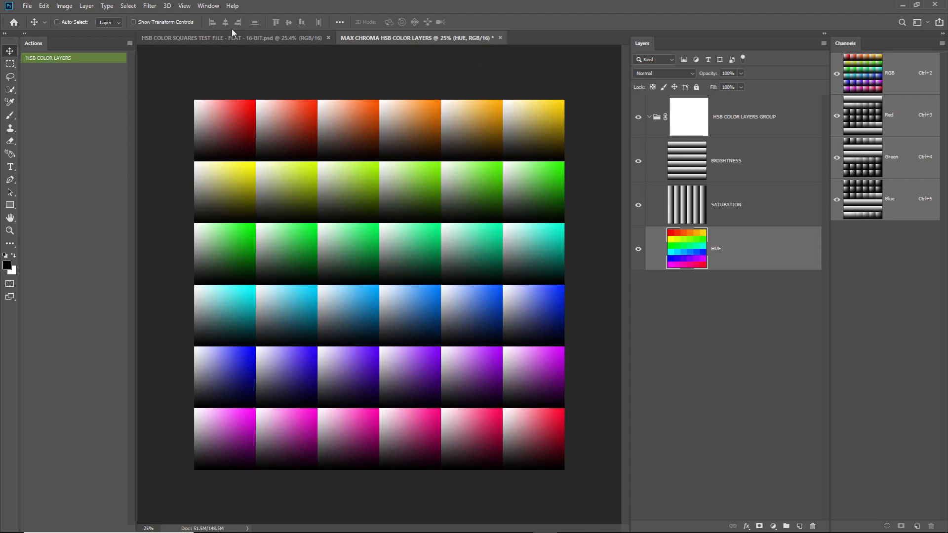
{"action": "left_click", "coordinate": [500, 37]}
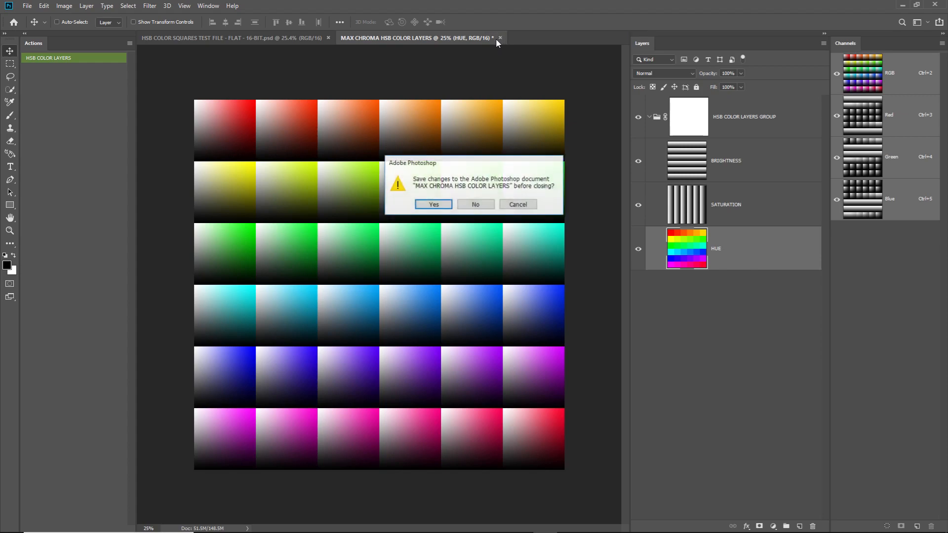
{"action": "left_click", "coordinate": [475, 204]}
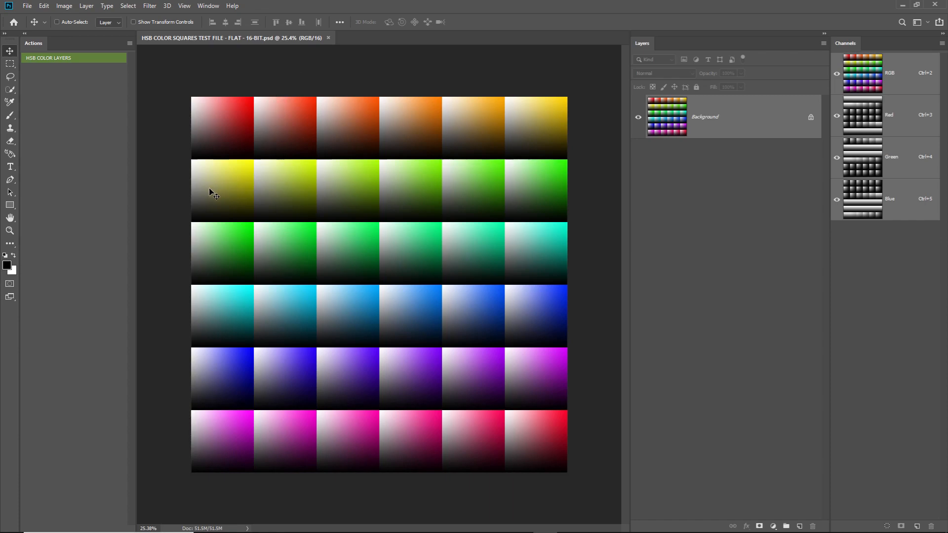
Step: Run the HSB COLOR LAYERS action on the test file again and hide the BRIGHTNESS and SATURATION layers
{"action": "left_click", "coordinate": [50, 58]}
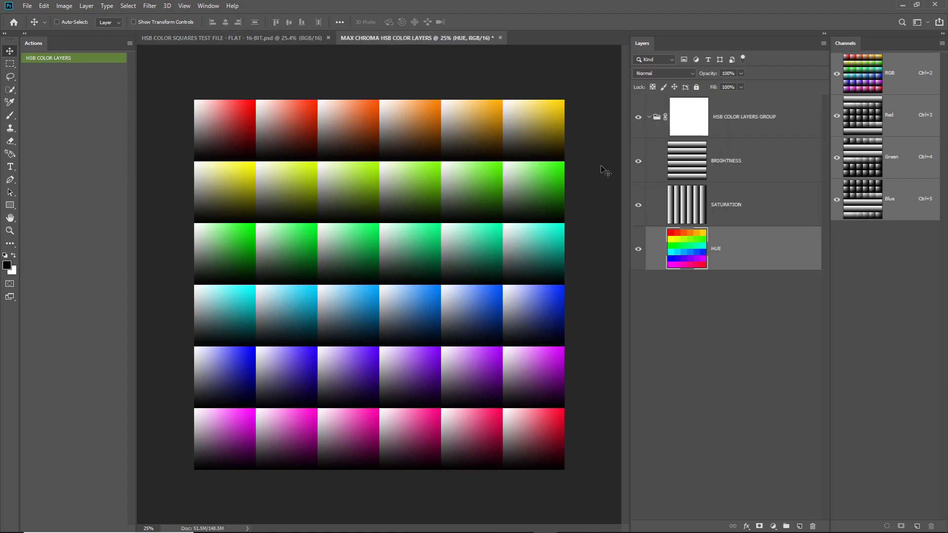
{"action": "left_click", "coordinate": [637, 160]}
{"action": "left_click", "coordinate": [638, 205]}
Step: Examine the HUE layer's red and red-orange squares up close, especially along their edges and lower corners
{"action": "scroll", "coordinate": [178, 79], "scroll_direction": "up", "scroll_amount": 5}
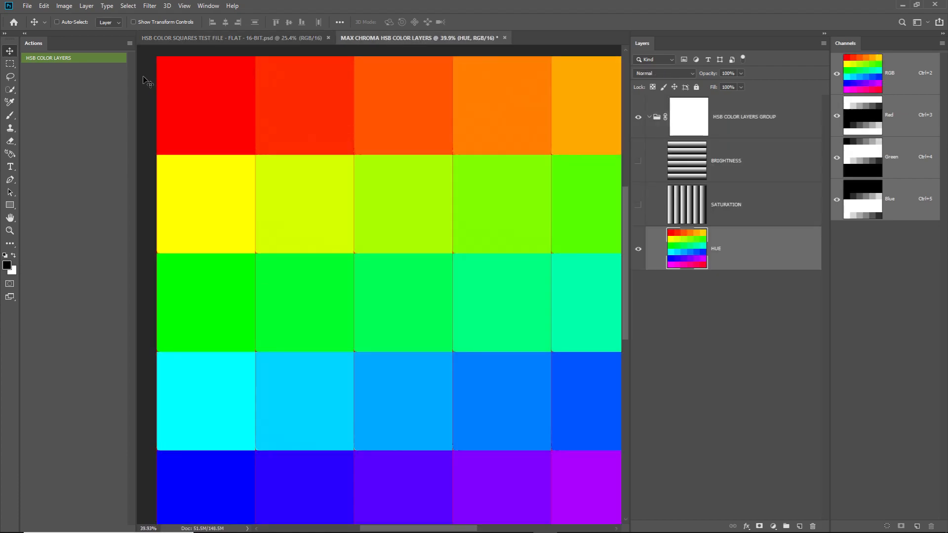
{"action": "scroll", "coordinate": [274, 152], "scroll_direction": "down", "scroll_amount": 3}
{"action": "scroll", "coordinate": [229, 97], "scroll_direction": "up", "scroll_amount": 4}
{"action": "scroll", "coordinate": [258, 184], "scroll_direction": "down", "scroll_amount": 1}
{"action": "scroll", "coordinate": [328, 302], "scroll_direction": "up", "scroll_amount": 1}
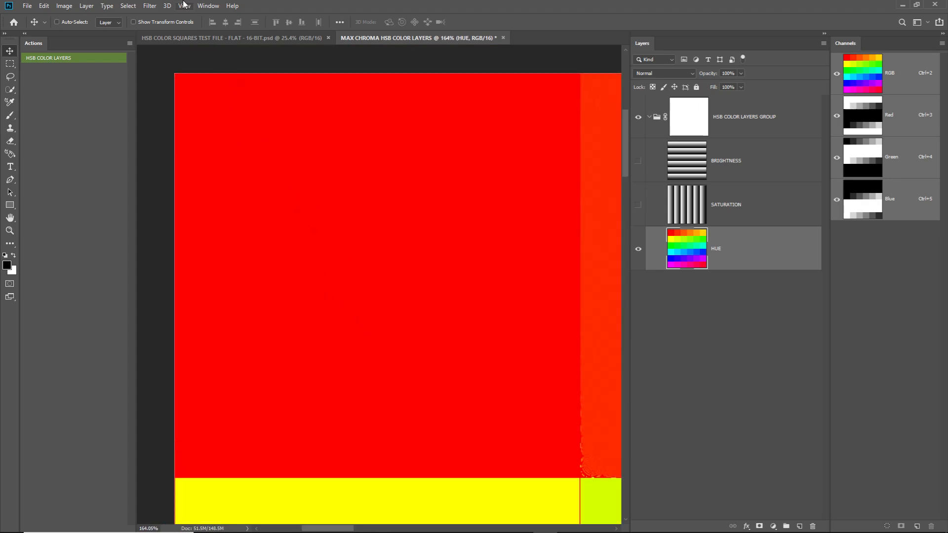
{"action": "left_click", "coordinate": [9, 217]}
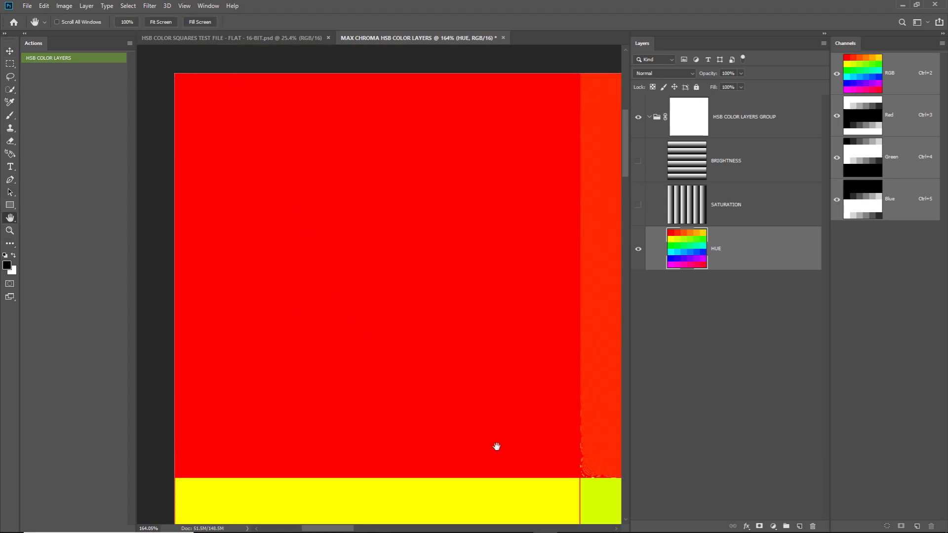
{"action": "left_click_drag", "start_coordinate": [550, 435], "coordinate": [304, 440]}
{"action": "left_click_drag", "start_coordinate": [484, 372], "coordinate": [322, 355]}
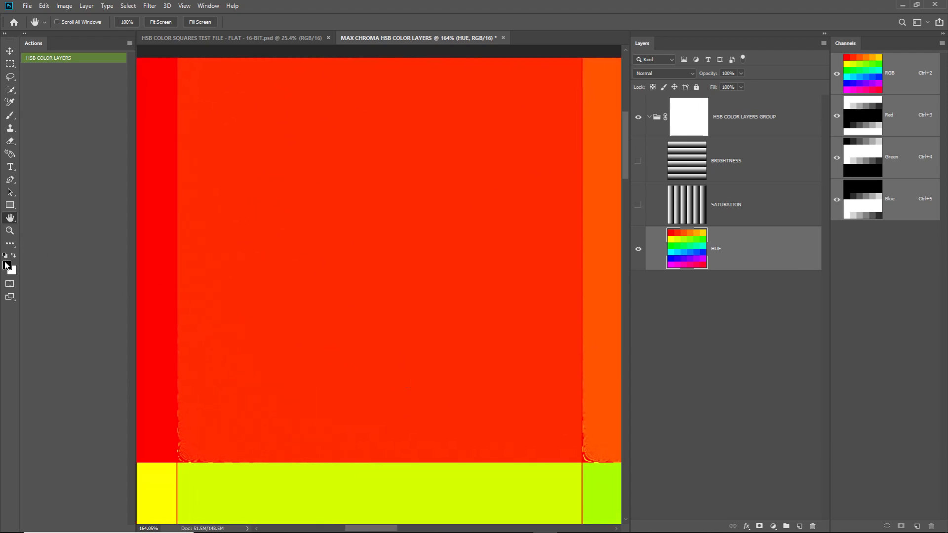
Step: Sample the red-orange square of the HUE layer in the foreground Color Picker to check its hue, and cancel the color change
{"action": "left_click", "coordinate": [7, 265]}
{"action": "left_click", "coordinate": [332, 244]}
{"action": "left_click", "coordinate": [740, 351]}
{"action": "mouse_move", "coordinate": [699, 408]}
{"action": "left_mouse_down"}
{"action": "mouse_move", "coordinate": [700, 280]}
{"action": "mouse_move", "coordinate": [697, 404]}
{"action": "left_mouse_up"}
{"action": "left_click", "coordinate": [768, 292]}
{"action": "key", "text": "h"}
Step: Turn off the Pixel Grid overlay for the magnified lower corner of the orange square on the HUE layer
{"action": "scroll", "coordinate": [362, 296], "scroll_direction": "down", "scroll_amount": 10}
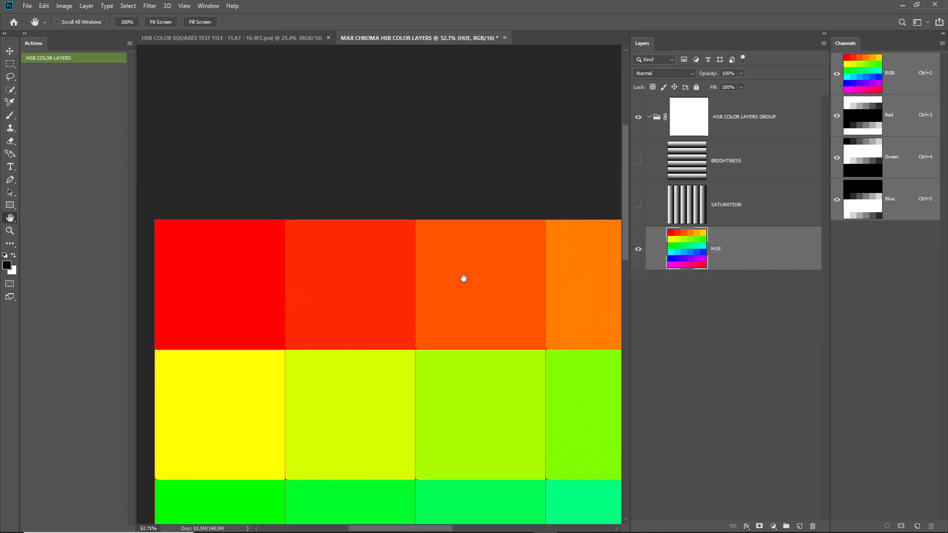
{"action": "scroll", "coordinate": [454, 319], "scroll_direction": "up", "scroll_amount": 12}
{"action": "left_click_drag", "start_coordinate": [431, 334], "coordinate": [306, 323]}
{"action": "left_click_drag", "start_coordinate": [490, 326], "coordinate": [391, 332]}
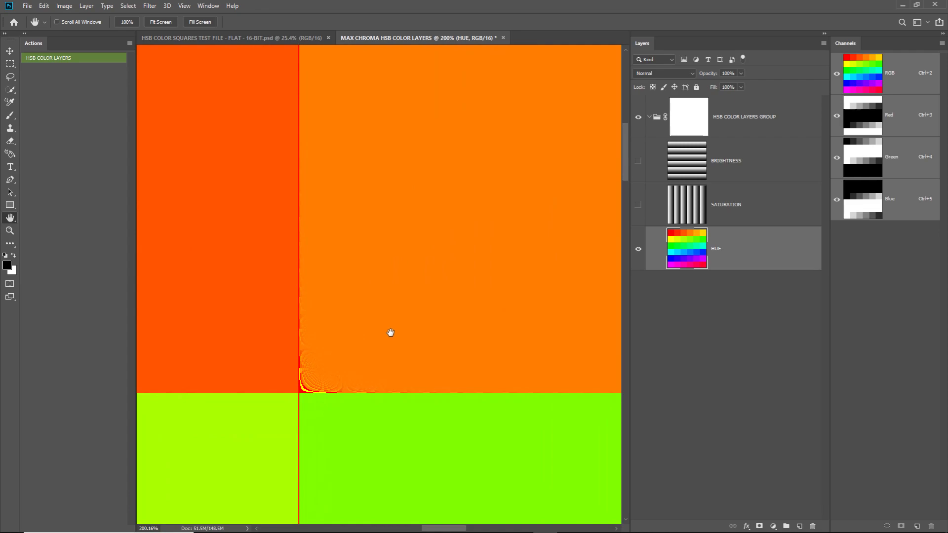
{"action": "left_click", "coordinate": [184, 6]}
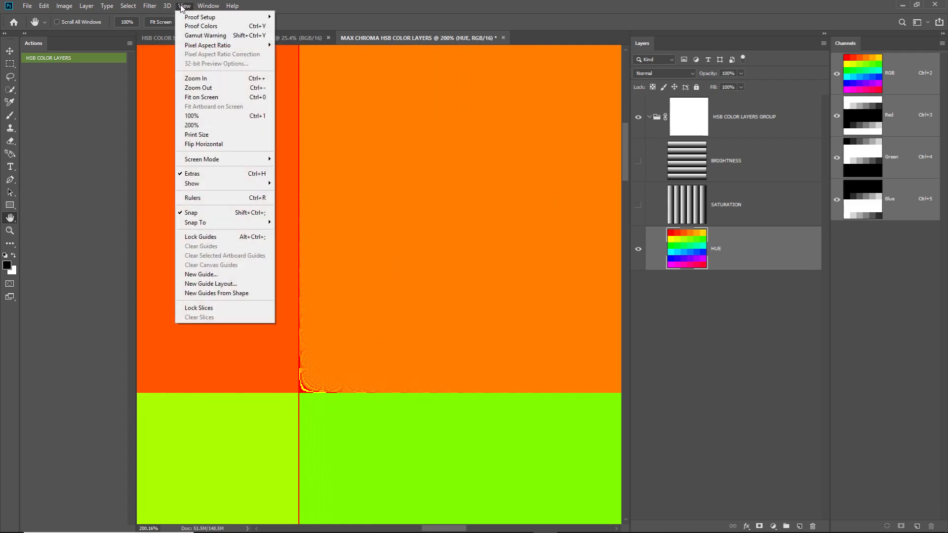
{"action": "scroll", "coordinate": [310, 383], "scroll_direction": "up", "scroll_amount": 6}
{"action": "scroll", "coordinate": [310, 383], "scroll_direction": "up", "scroll_amount": 1}
{"action": "left_click", "coordinate": [184, 6]}
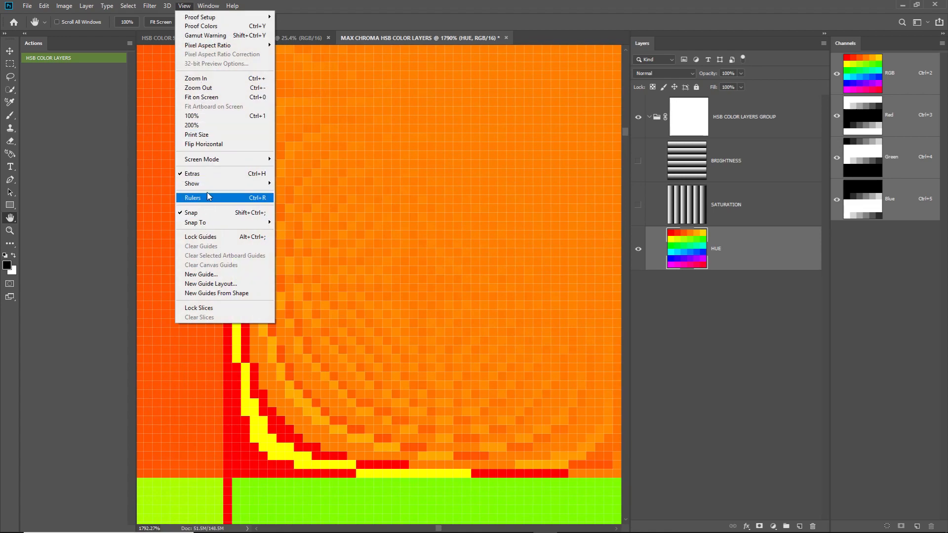
{"action": "mouse_move", "coordinate": [212, 185]}
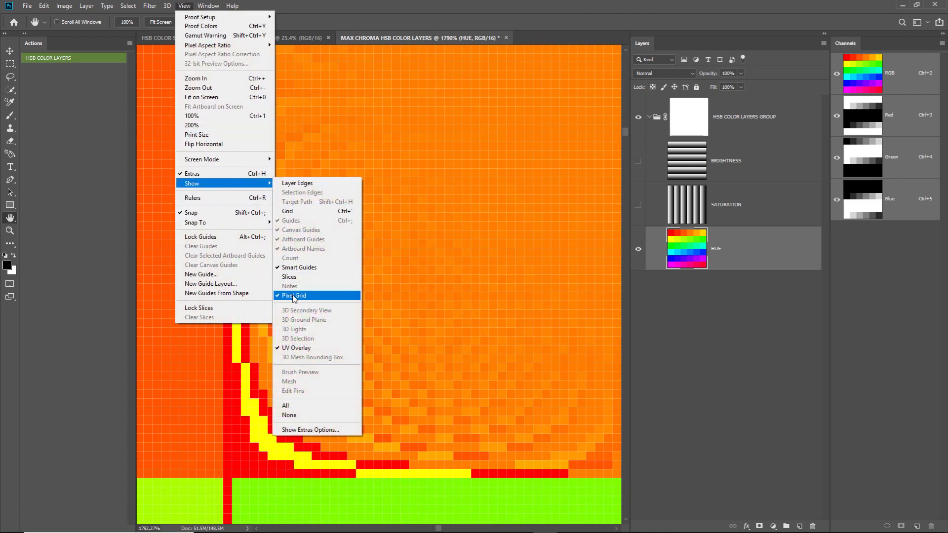
{"action": "left_click", "coordinate": [294, 296]}
Step: Inspect the individual pixels in the orange square's lower corner, and make the SATURATION and BRIGHTNESS layers visible again
{"action": "scroll", "coordinate": [292, 429], "scroll_direction": "up", "scroll_amount": 2}
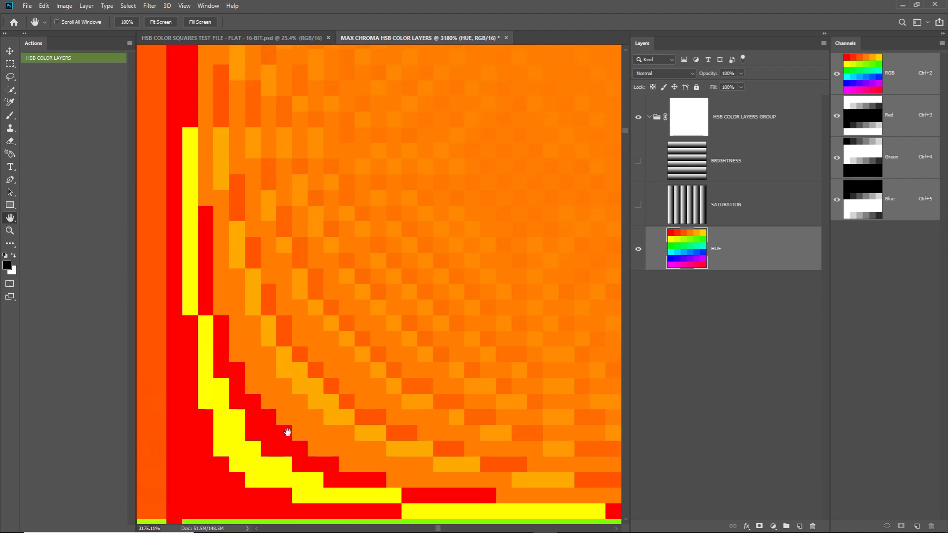
{"action": "scroll", "coordinate": [334, 423], "scroll_direction": "down", "scroll_amount": 1}
{"action": "scroll", "coordinate": [342, 311], "scroll_direction": "down", "scroll_amount": 1}
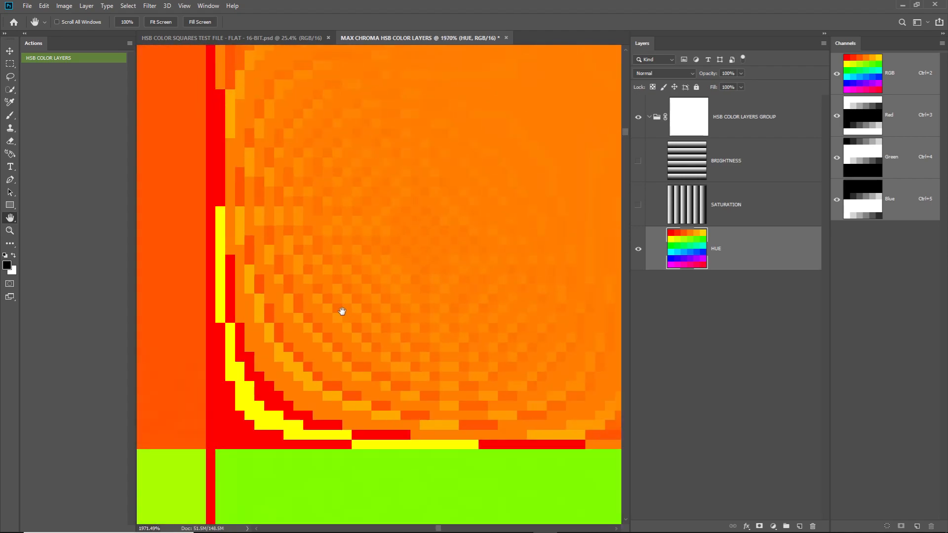
{"action": "scroll", "coordinate": [342, 311], "scroll_direction": "down", "scroll_amount": 5}
{"action": "scroll", "coordinate": [364, 301], "scroll_direction": "up", "scroll_amount": 2}
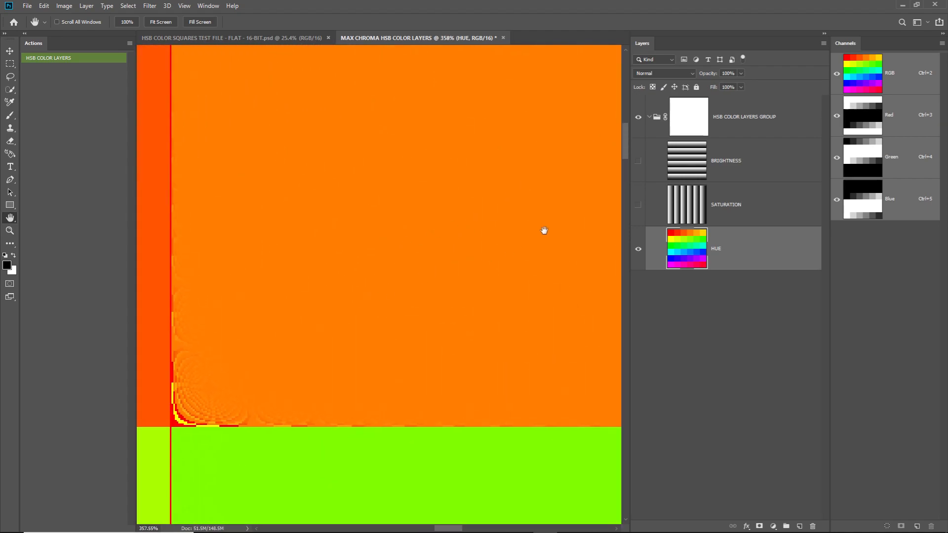
{"action": "left_click", "coordinate": [638, 205]}
{"action": "left_click", "coordinate": [638, 161]}
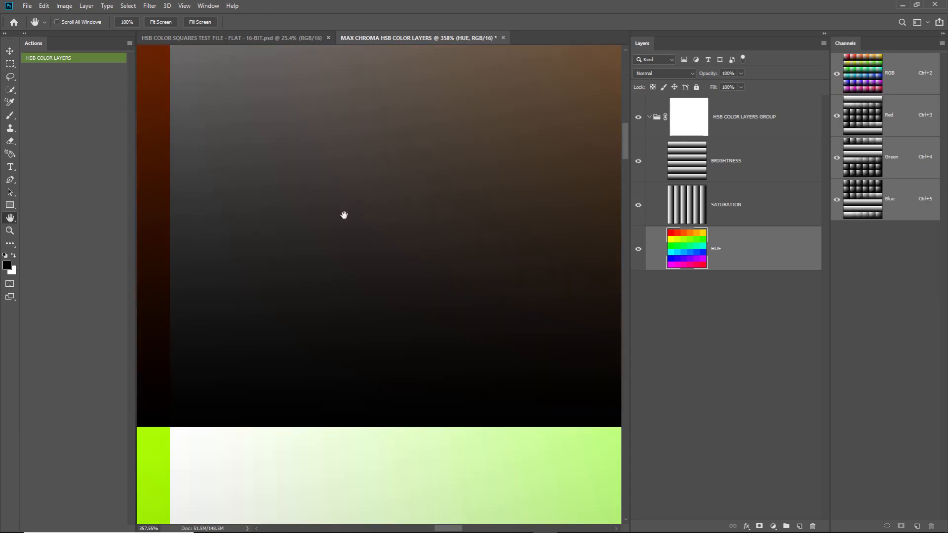
Step: Sample colors from the bright corner to the dark corner of the orange square in the foreground Color Picker, and cancel the change
{"action": "scroll", "coordinate": [344, 165], "scroll_direction": "down", "scroll_amount": 2}
{"action": "scroll", "coordinate": [345, 165], "scroll_direction": "down", "scroll_amount": 2}
{"action": "left_click", "coordinate": [10, 243]}
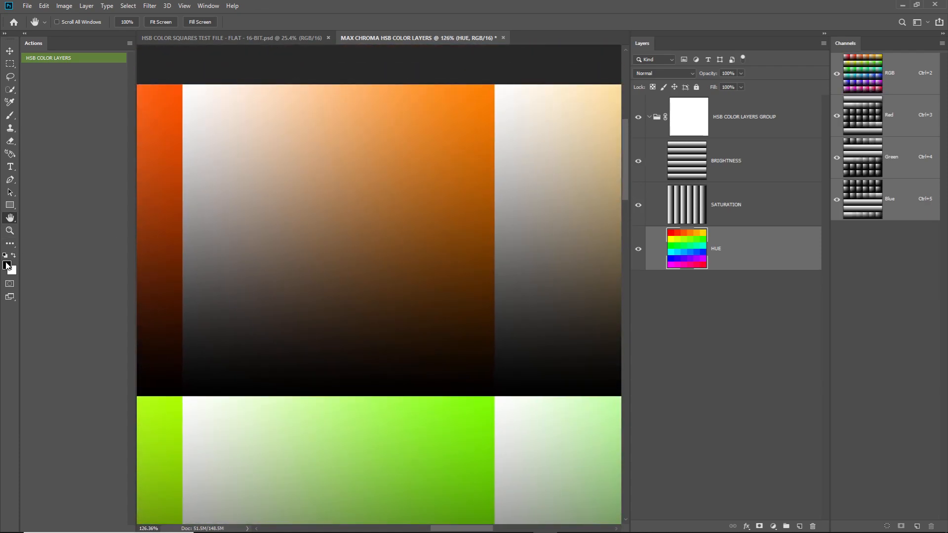
{"action": "left_click", "coordinate": [6, 266]}
{"action": "left_click", "coordinate": [455, 114]}
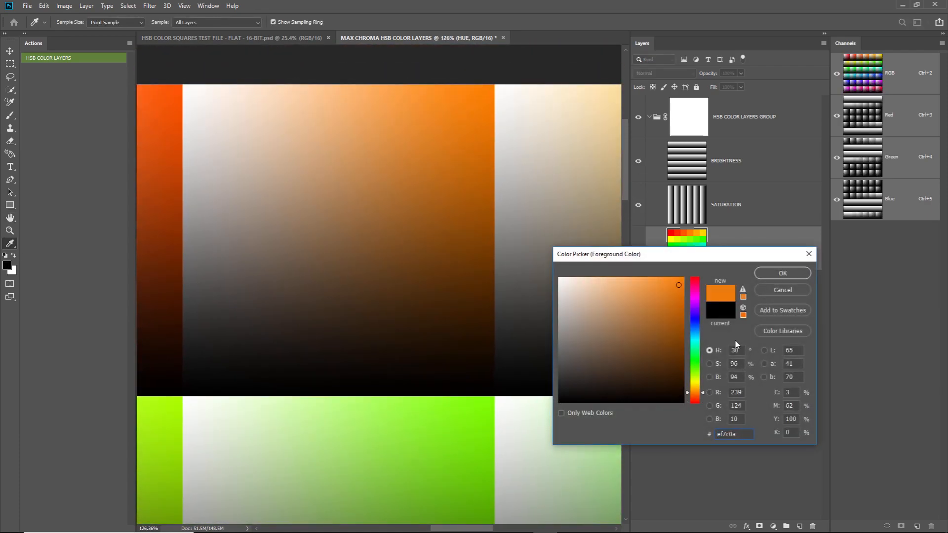
{"action": "left_click_drag", "start_coordinate": [417, 197], "coordinate": [210, 370]}
{"action": "left_click", "coordinate": [793, 292]}
{"action": "key", "text": "h"}
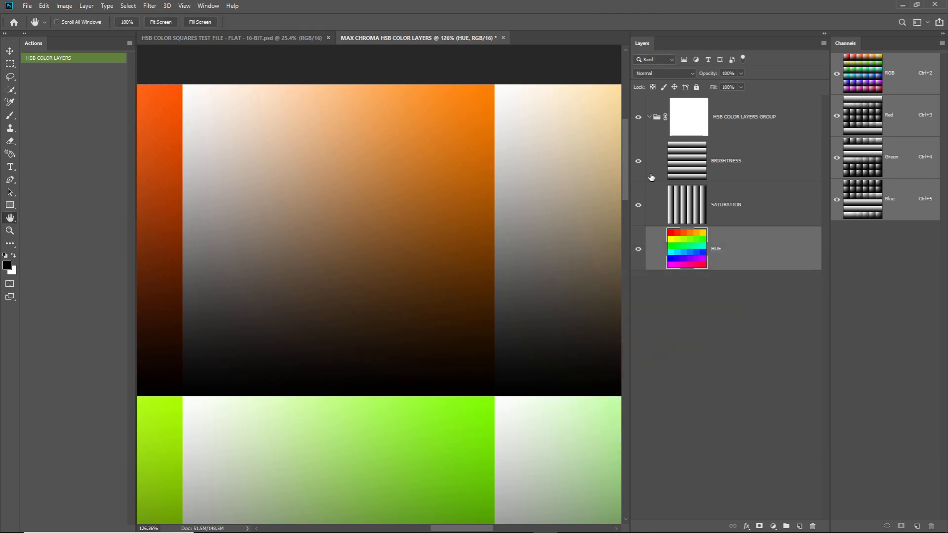
Step: Hide the BRIGHTNESS and SATURATION layers, and examine the orange square's lower corner pixels on the HUE layer
{"action": "left_click", "coordinate": [638, 161]}
{"action": "left_click", "coordinate": [638, 204]}
{"action": "scroll", "coordinate": [159, 398], "scroll_direction": "up", "scroll_amount": 10}
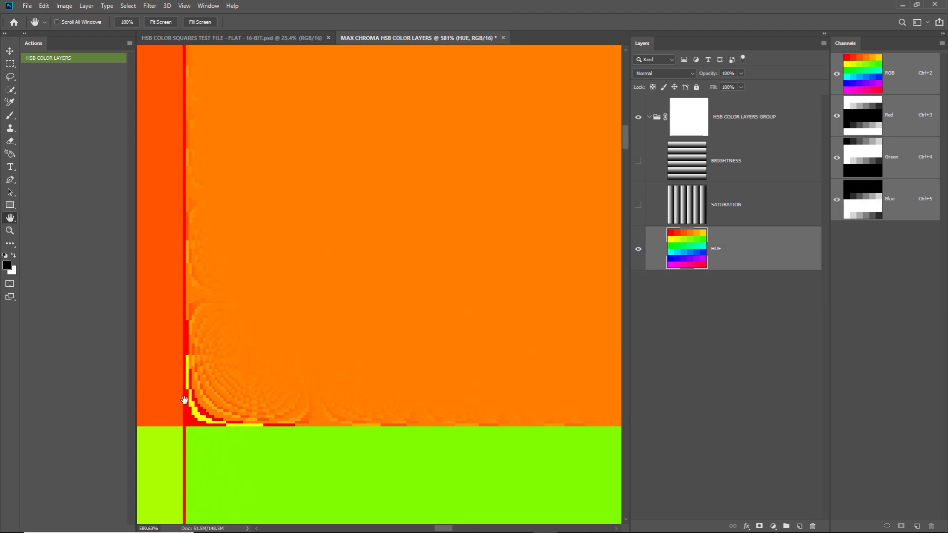
{"action": "scroll", "coordinate": [194, 401], "scroll_direction": "up", "scroll_amount": 3}
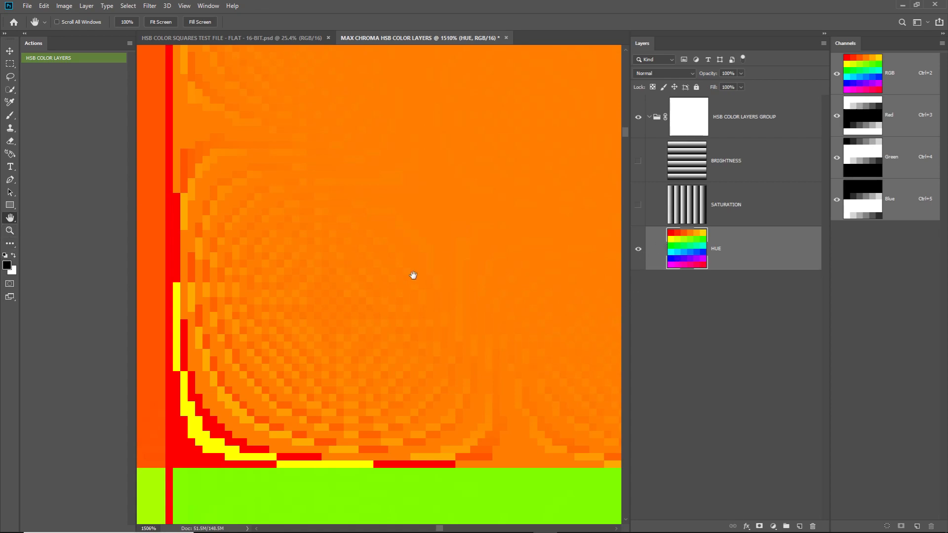
Step: Sample hues from the clean orange area to the red corner pixels in the foreground Color Picker, and cancel the color change
{"action": "left_click", "coordinate": [7, 266]}
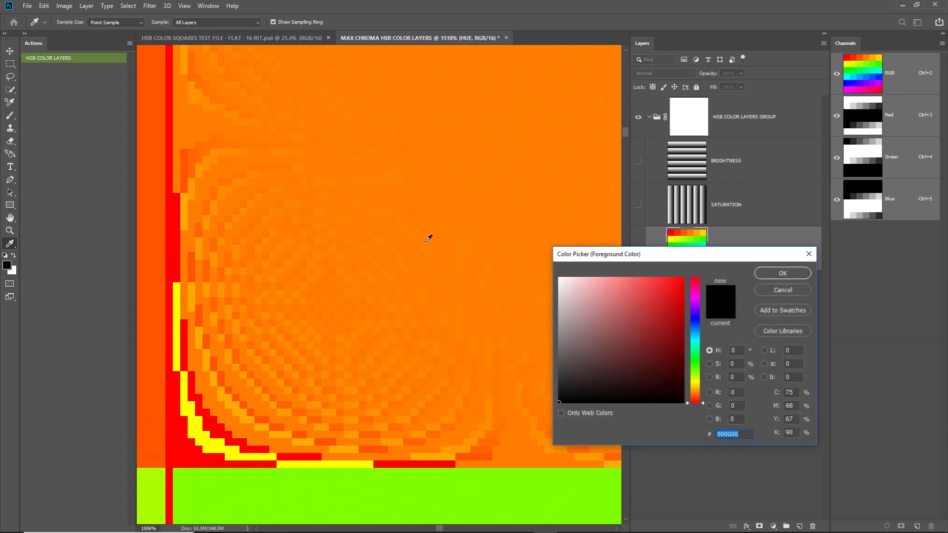
{"action": "left_click", "coordinate": [497, 162]}
{"action": "left_click_drag", "start_coordinate": [504, 139], "coordinate": [480, 150]}
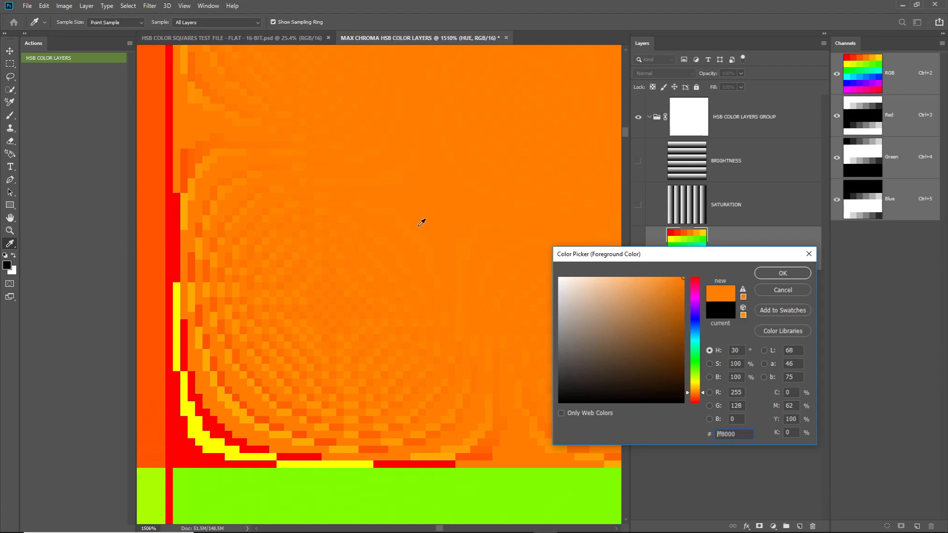
{"action": "left_click_drag", "start_coordinate": [414, 232], "coordinate": [215, 426]}
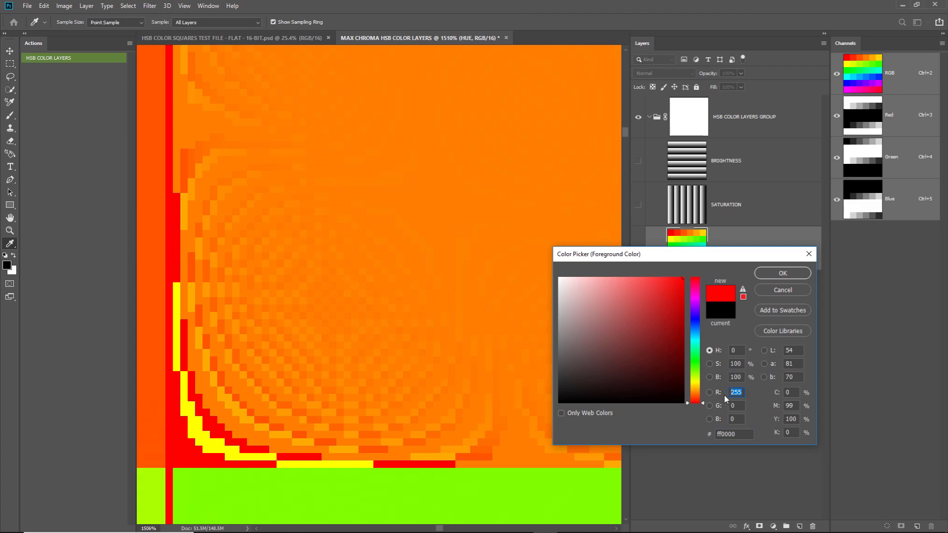
{"action": "left_click", "coordinate": [739, 364]}
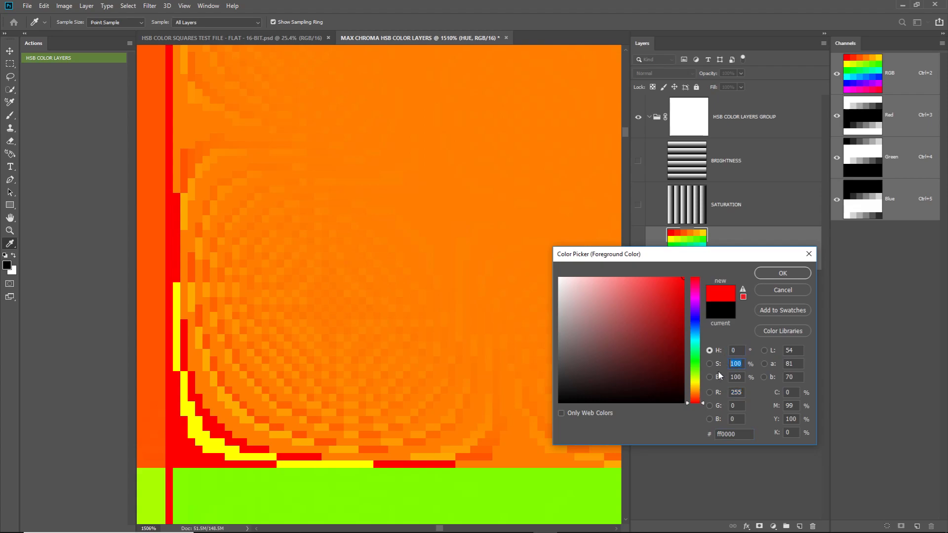
{"action": "left_click", "coordinate": [743, 394]}
{"action": "left_click", "coordinate": [778, 291]}
Step: Examine the lower corners of the yellow and green squares in the HUE layer's first column
{"action": "scroll", "coordinate": [436, 262], "scroll_direction": "down", "scroll_amount": 15}
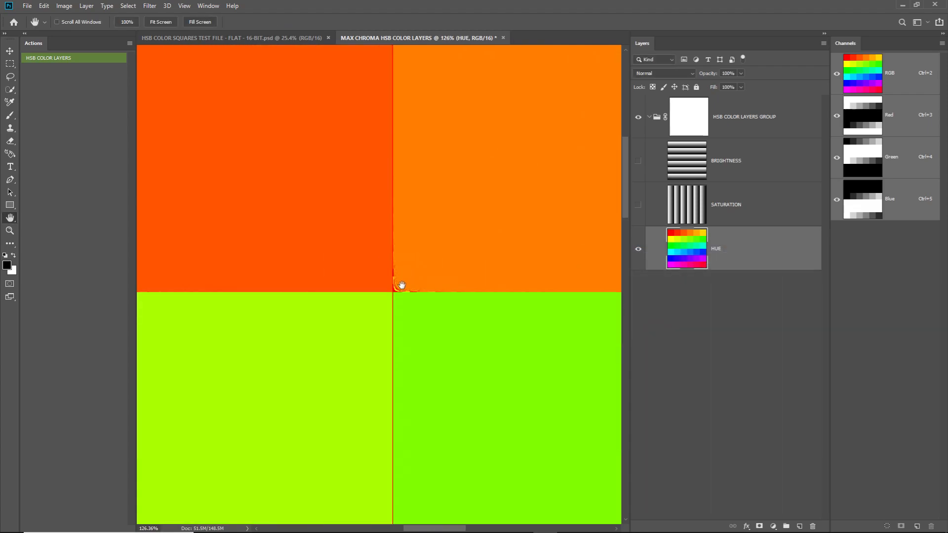
{"action": "scroll", "coordinate": [377, 313], "scroll_direction": "down", "scroll_amount": 3}
{"action": "scroll", "coordinate": [186, 169], "scroll_direction": "up", "scroll_amount": 12}
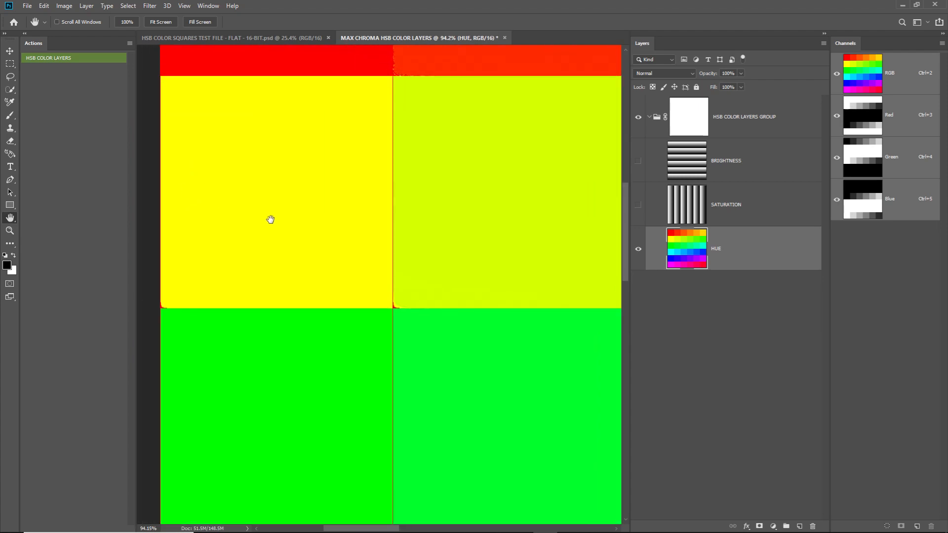
{"action": "scroll", "coordinate": [187, 292], "scroll_direction": "up", "scroll_amount": 4}
{"action": "scroll", "coordinate": [236, 139], "scroll_direction": "down", "scroll_amount": 10}
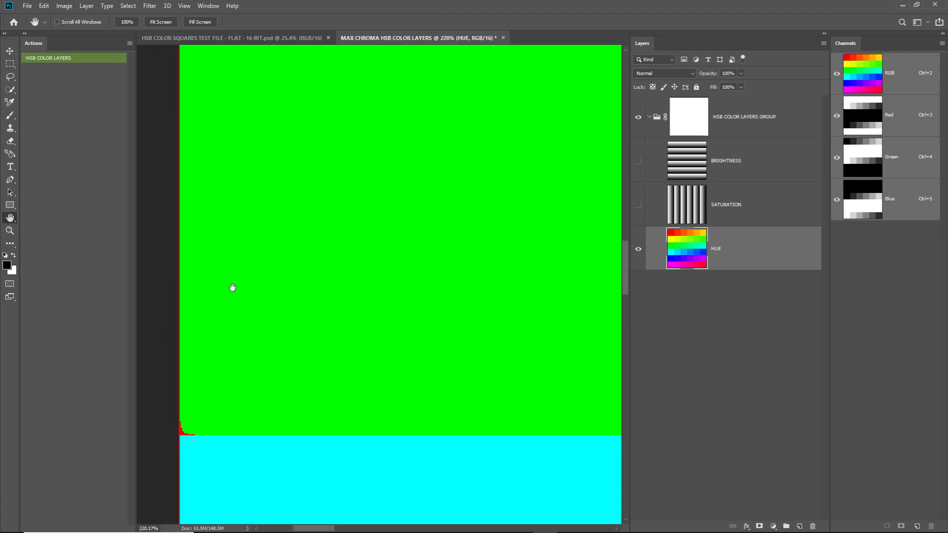
{"action": "scroll", "coordinate": [150, 192], "scroll_direction": "up", "scroll_amount": 20}
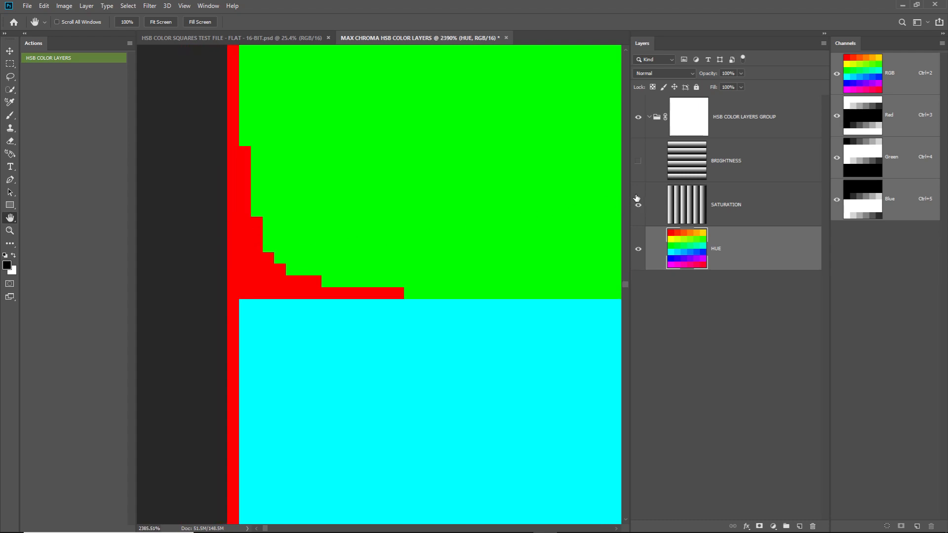
Step: Make the SATURATION and BRIGHTNESS layers visible, check the black color's HSB values in the foreground Color Picker, and cancel the dialog
{"action": "left_click", "coordinate": [639, 160]}
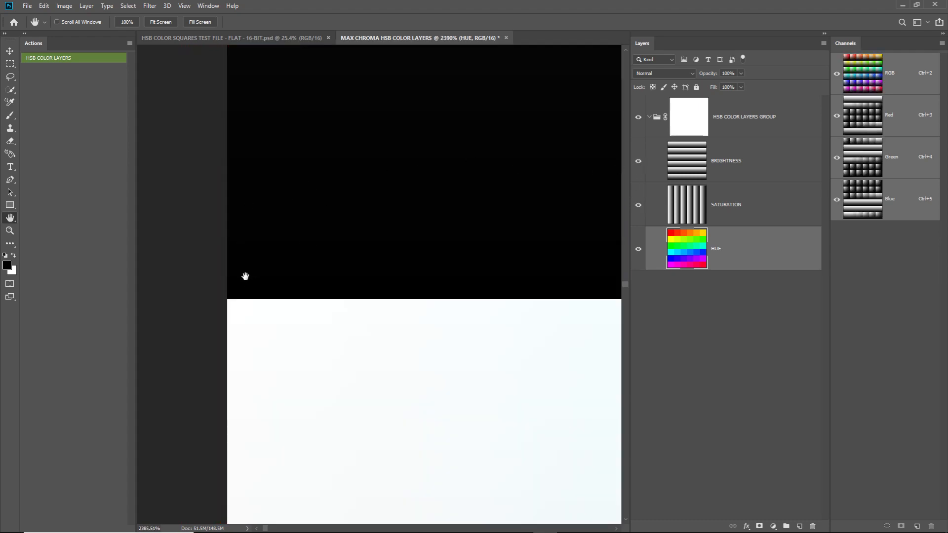
{"action": "left_click", "coordinate": [6, 266]}
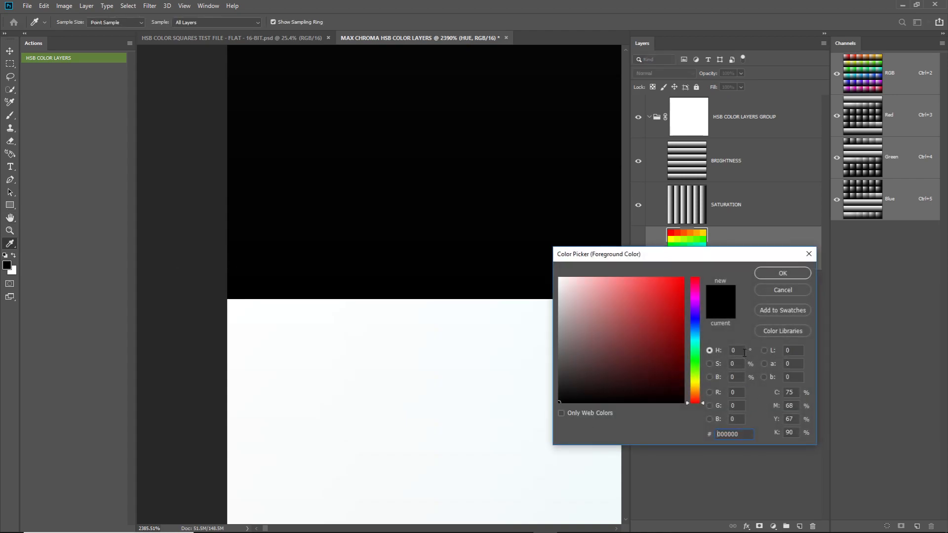
{"action": "left_click", "coordinate": [774, 292]}
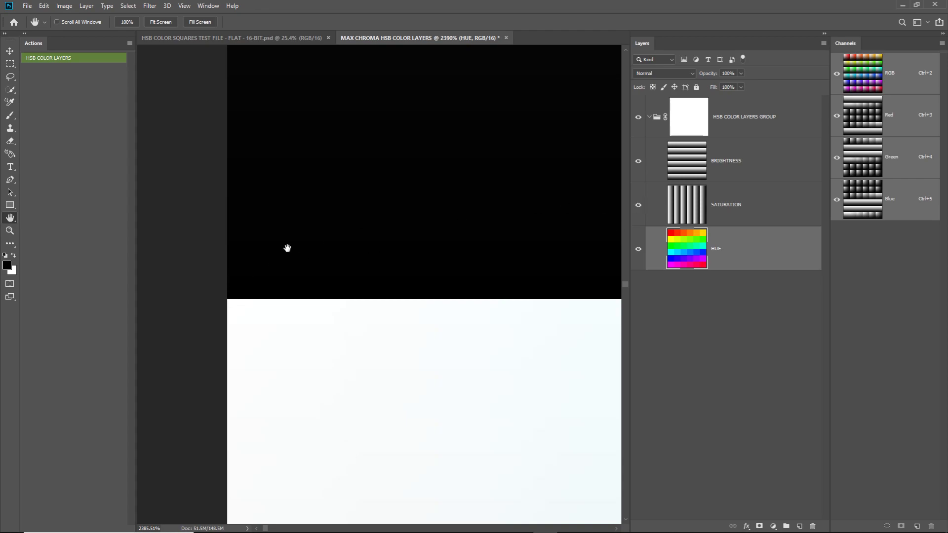
{"action": "scroll", "coordinate": [218, 303], "scroll_direction": "down", "scroll_amount": 8}
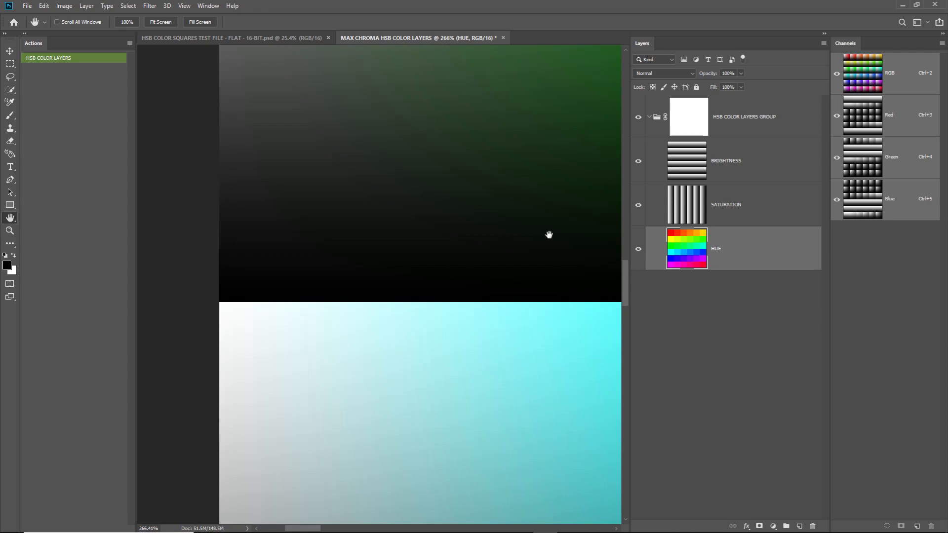
Step: Hide the BRIGHTNESS and SATURATION layers, and examine the edges and corners of the first-column squares from green down to magenta
{"action": "left_click", "coordinate": [638, 162]}
{"action": "left_click", "coordinate": [638, 205]}
{"action": "scroll", "coordinate": [275, 116], "scroll_direction": "up", "scroll_amount": 8}
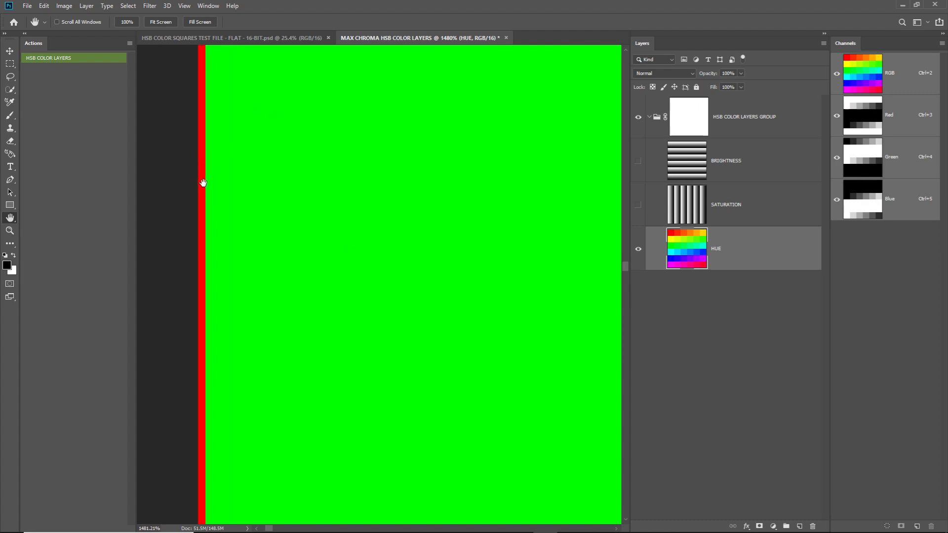
{"action": "scroll", "coordinate": [217, 216], "scroll_direction": "down", "scroll_amount": 6}
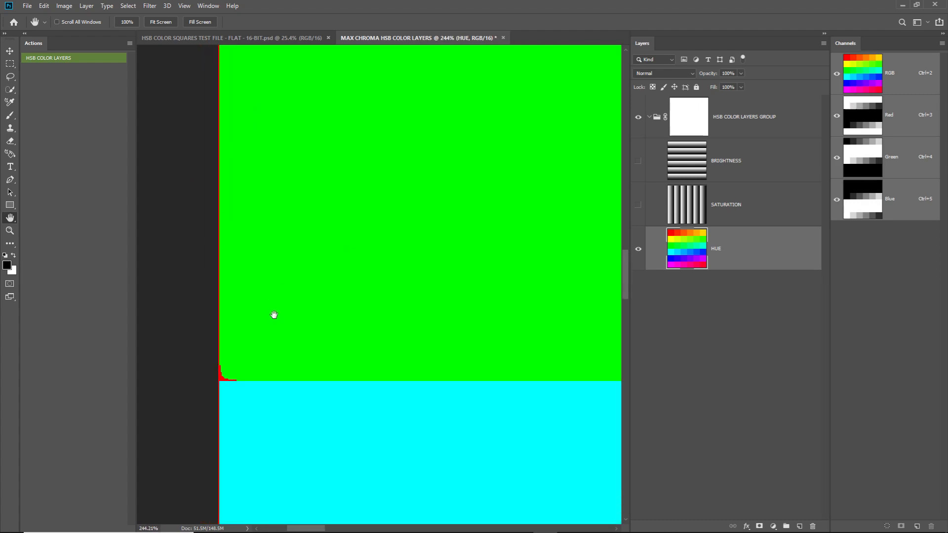
{"action": "scroll", "coordinate": [303, 248], "scroll_direction": "down", "scroll_amount": 5}
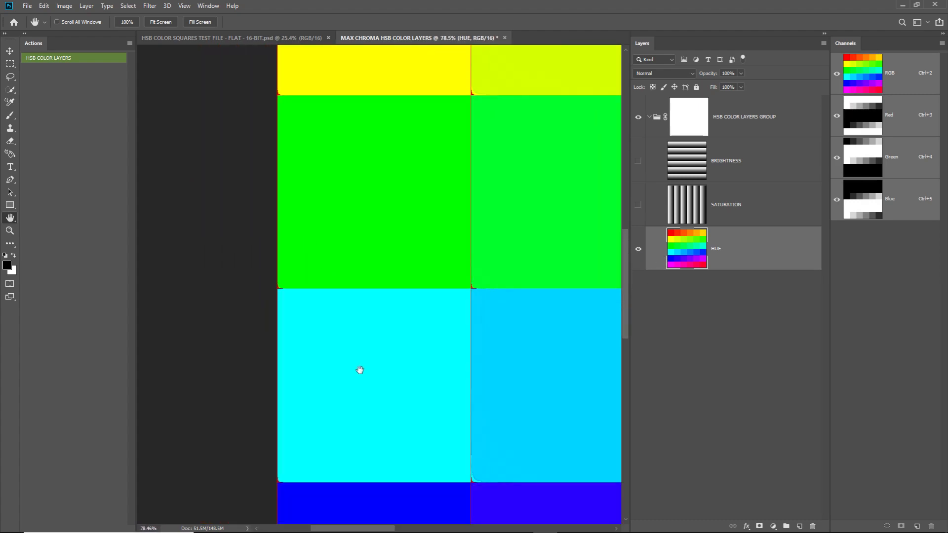
{"action": "scroll", "coordinate": [363, 355], "scroll_direction": "down", "scroll_amount": 5}
{"action": "scroll", "coordinate": [352, 304], "scroll_direction": "up", "scroll_amount": 5}
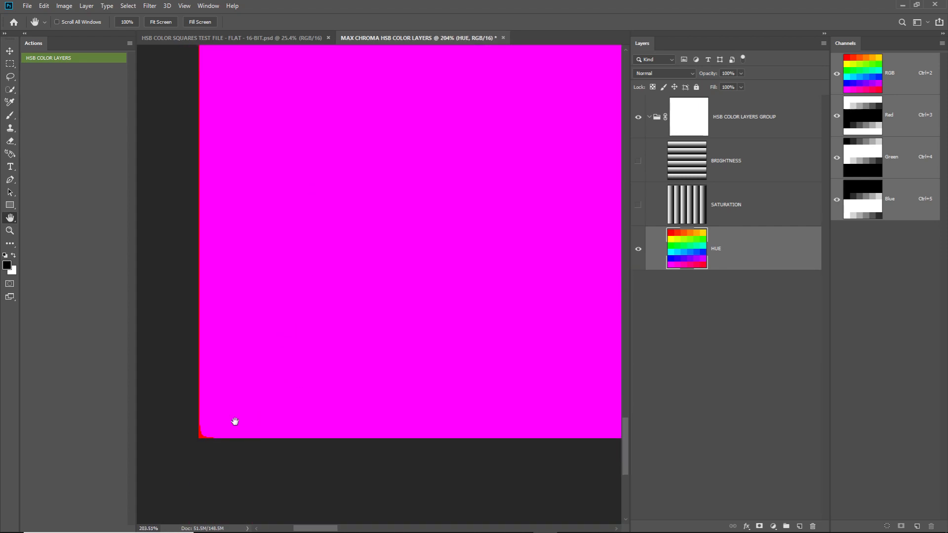
{"action": "scroll", "coordinate": [295, 305], "scroll_direction": "down", "scroll_amount": 6}
{"action": "scroll", "coordinate": [295, 305], "scroll_direction": "down", "scroll_amount": 3}
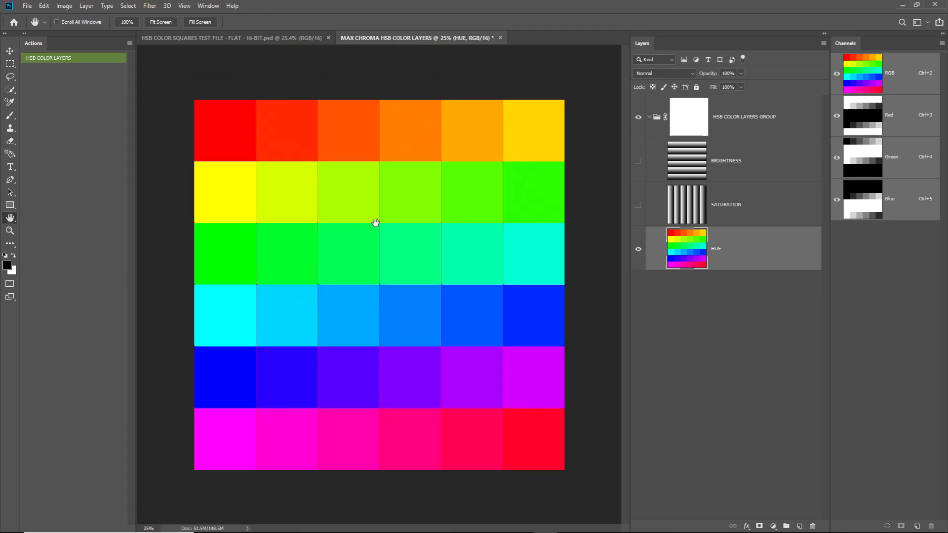
Step: Examine the hue artifacts in the lower corners of the orange and yellow-green squares in the HUE layer's fourth column
{"action": "scroll", "coordinate": [397, 153], "scroll_direction": "up", "scroll_amount": 15}
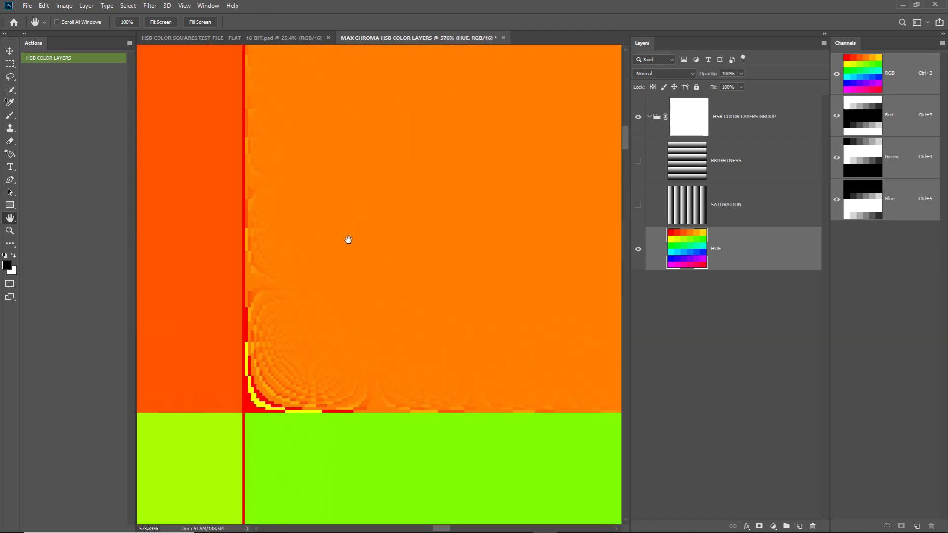
{"action": "scroll", "coordinate": [327, 299], "scroll_direction": "up", "scroll_amount": 3}
{"action": "left_click_drag", "start_coordinate": [339, 452], "coordinate": [349, 214]}
{"action": "left_click_drag", "start_coordinate": [308, 454], "coordinate": [310, 207]}
{"action": "left_click_drag", "start_coordinate": [334, 435], "coordinate": [299, 207]}
{"action": "left_click_drag", "start_coordinate": [310, 489], "coordinate": [304, 363]}
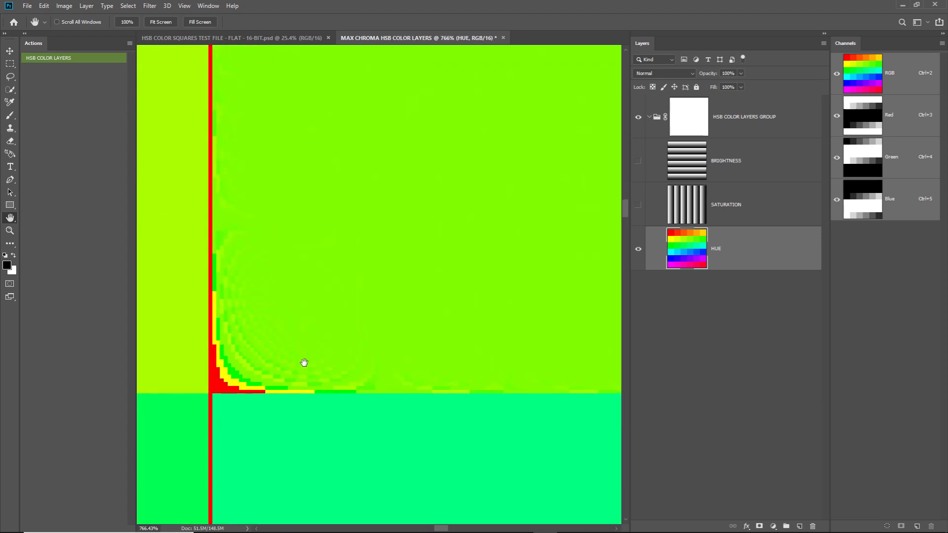
{"action": "scroll", "coordinate": [262, 371], "scroll_direction": "up", "scroll_amount": 6}
{"action": "left_click_drag", "start_coordinate": [210, 368], "coordinate": [260, 326]}
{"action": "scroll", "coordinate": [260, 337], "scroll_direction": "down", "scroll_amount": 9}
{"action": "scroll", "coordinate": [281, 347], "scroll_direction": "down", "scroll_amount": 3}
Step: Examine the hue artifacts in the lower corners of the blue-green and azure blue squares in the HUE layer's fourth column
{"action": "left_click_drag", "start_coordinate": [322, 441], "coordinate": [341, 199]}
{"action": "left_click_drag", "start_coordinate": [300, 408], "coordinate": [323, 290]}
{"action": "scroll", "coordinate": [330, 218], "scroll_direction": "up", "scroll_amount": 4}
{"action": "scroll", "coordinate": [293, 254], "scroll_direction": "up", "scroll_amount": 4}
{"action": "scroll", "coordinate": [335, 247], "scroll_direction": "down", "scroll_amount": 6}
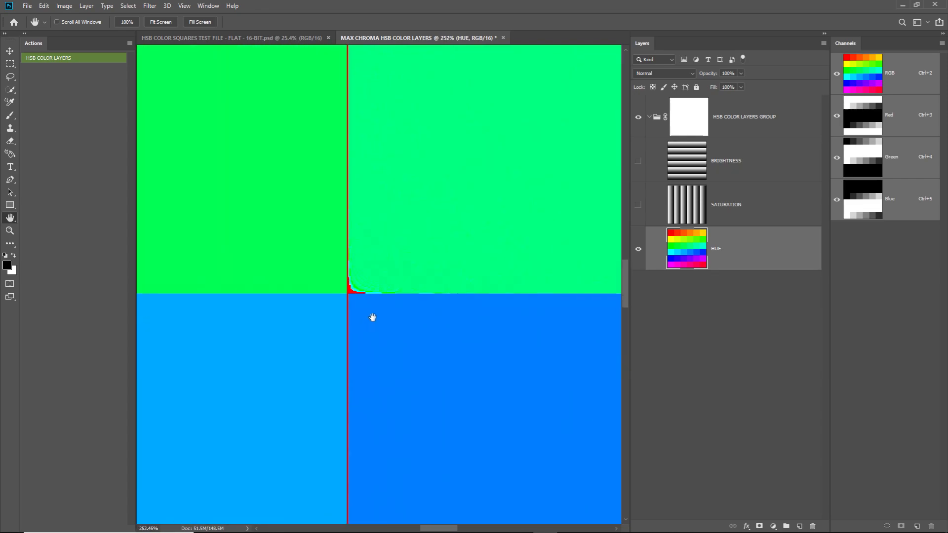
{"action": "left_click_drag", "start_coordinate": [373, 320], "coordinate": [400, 209]}
{"action": "scroll", "coordinate": [353, 396], "scroll_direction": "up", "scroll_amount": 5}
{"action": "scroll", "coordinate": [341, 383], "scroll_direction": "up", "scroll_amount": 3}
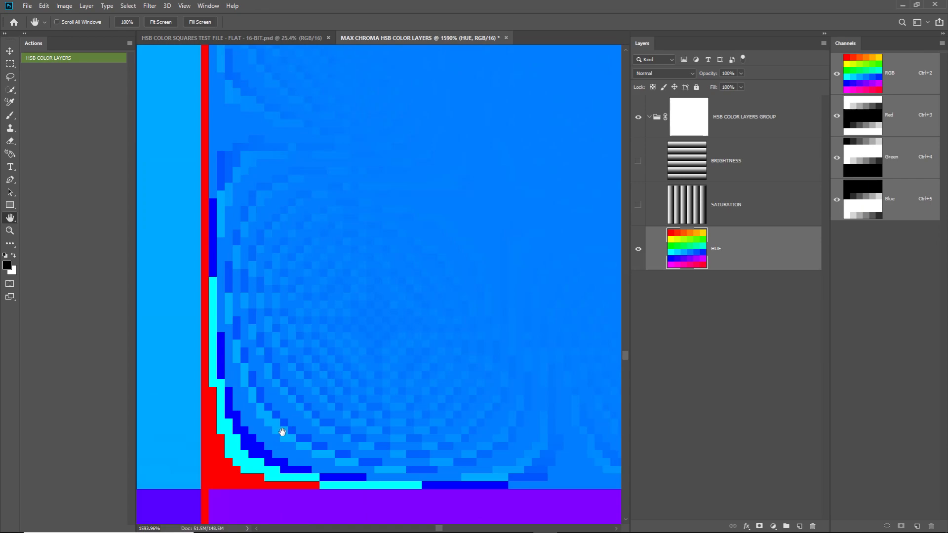
{"action": "scroll", "coordinate": [282, 385], "scroll_direction": "down", "scroll_amount": 12}
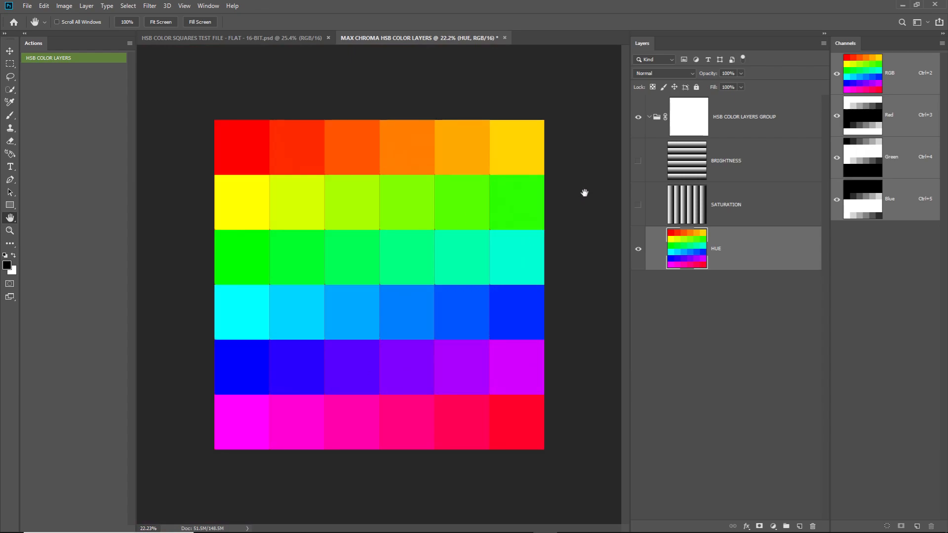
Step: Make the SATURATION and BRIGHTNESS layers visible, and point out the HSB/HSL filter without applying it
{"action": "left_click_drag", "start_coordinate": [641, 205], "coordinate": [639, 161]}
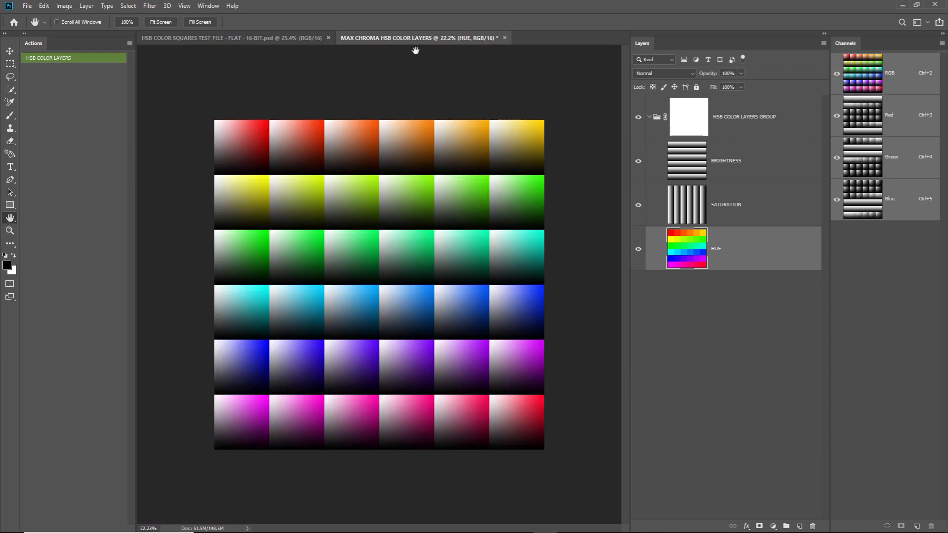
{"action": "left_click", "coordinate": [149, 5]}
{"action": "mouse_move", "coordinate": [208, 202]}
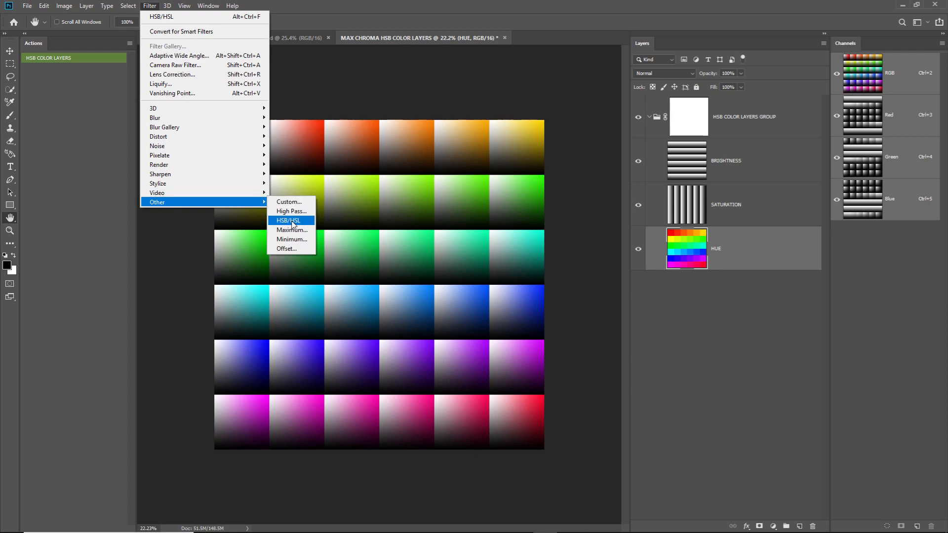
{"action": "left_click", "coordinate": [364, 13]}
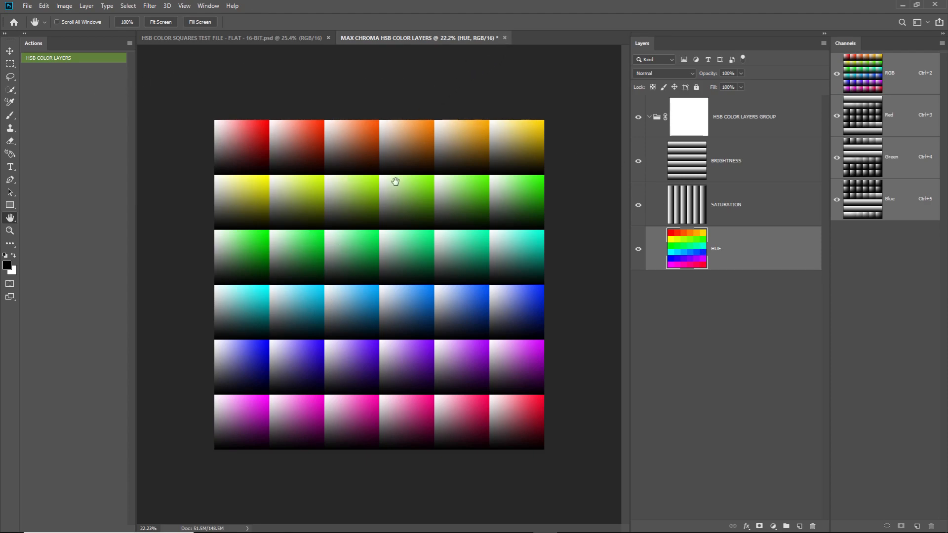
Step: Close the MAX CHROMA HSB COLOR LAYERS document without saving, and close the flat 16-bit test file
{"action": "left_click", "coordinate": [505, 40]}
{"action": "left_click", "coordinate": [478, 203]}
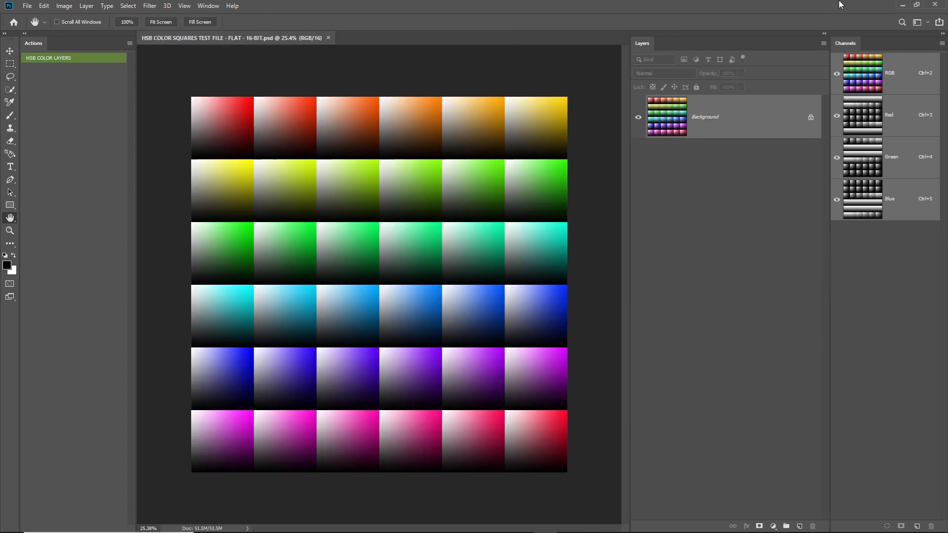
{"action": "left_click", "coordinate": [329, 38]}
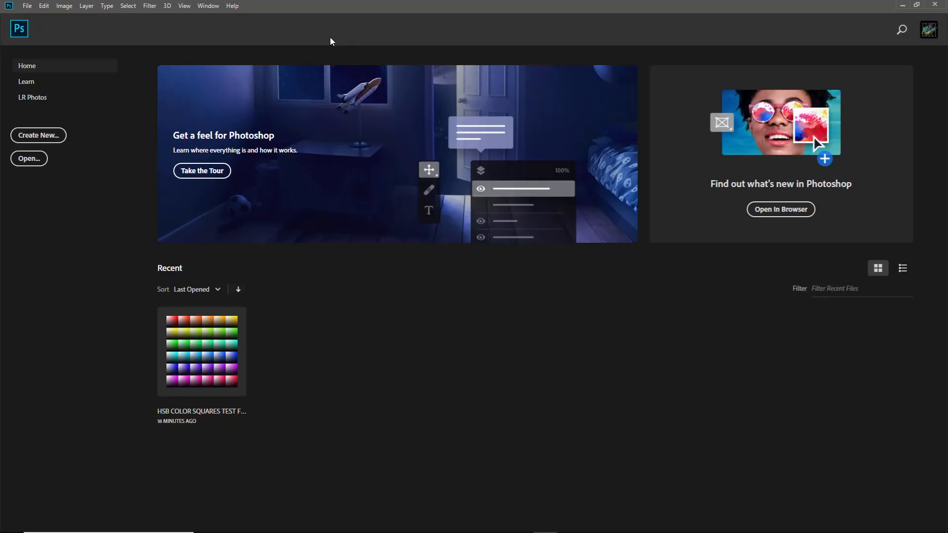
Step: Open HSB COLOR SQUARES TEST FILE - FLAT - 8-BIT.psd from the desktop in Photoshop
{"action": "left_click", "coordinate": [903, 6]}
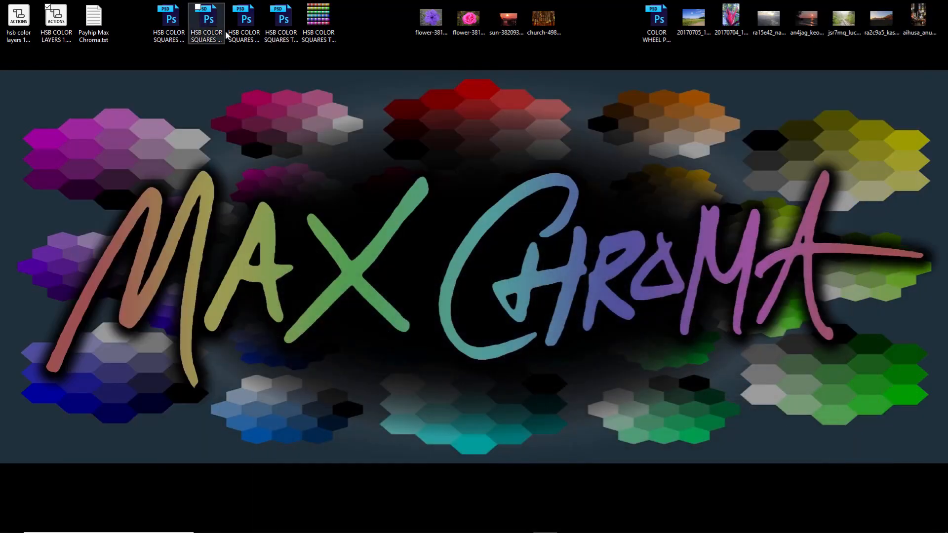
{"action": "left_click", "coordinate": [241, 27]}
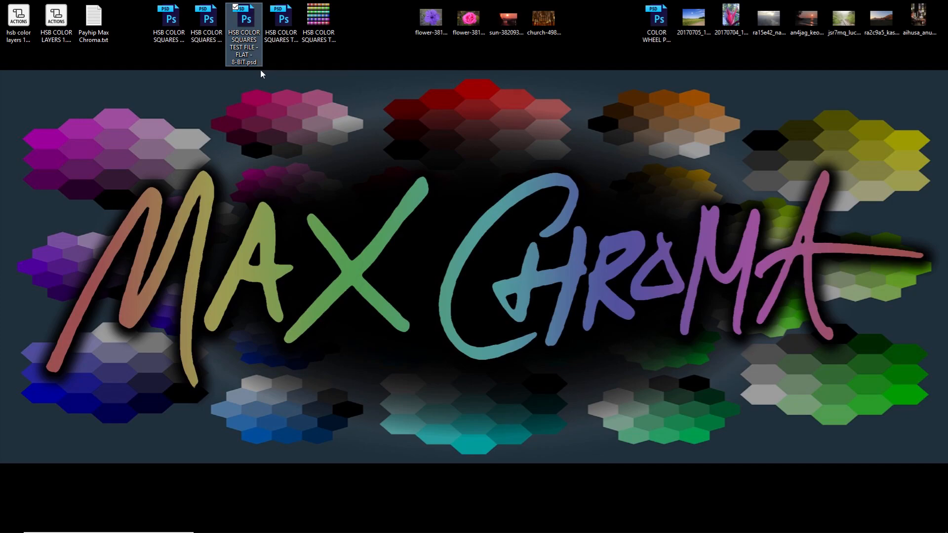
{"action": "left_click_drag", "start_coordinate": [242, 27], "coordinate": [480, 358]}
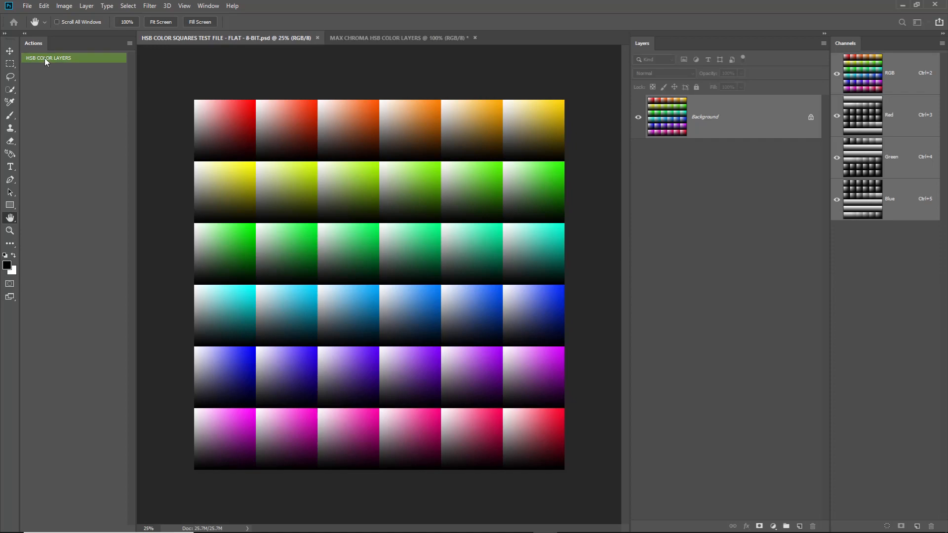
Step: Run the HSB COLOR LAYERS action on the 8-bit file, and hide the BRIGHTNESS and SATURATION layers to inspect the HUE layer's orange square corner
{"action": "left_click", "coordinate": [45, 58]}
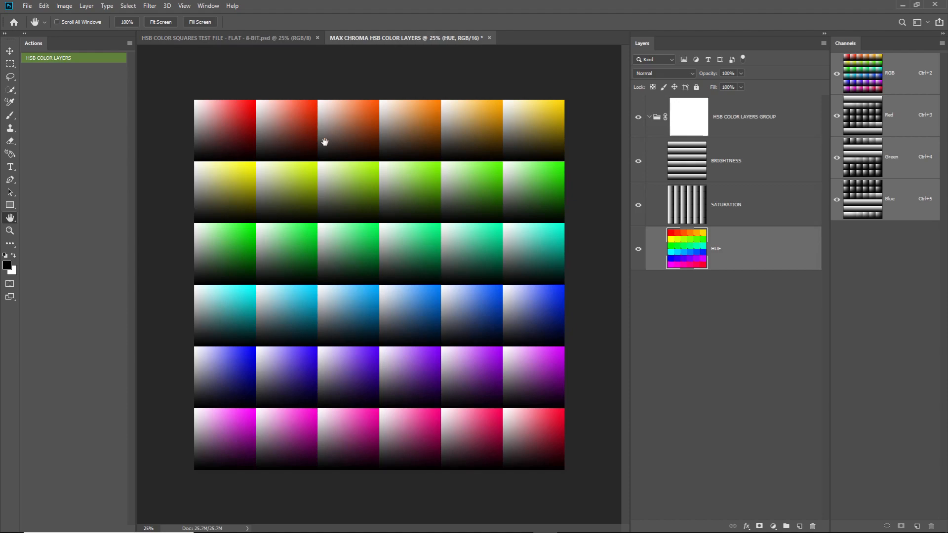
{"action": "left_click", "coordinate": [638, 161]}
{"action": "left_click", "coordinate": [639, 205]}
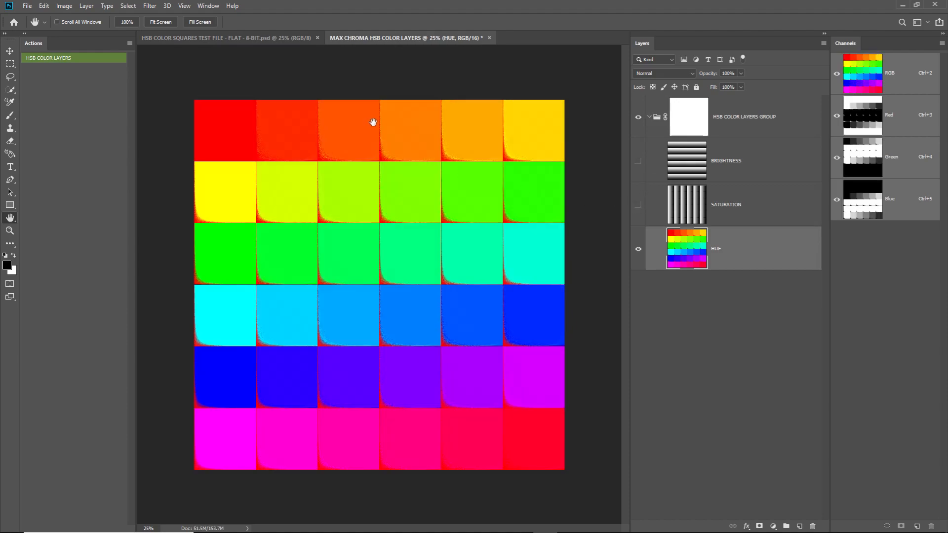
{"action": "scroll", "coordinate": [375, 123], "scroll_direction": "up", "scroll_amount": 10}
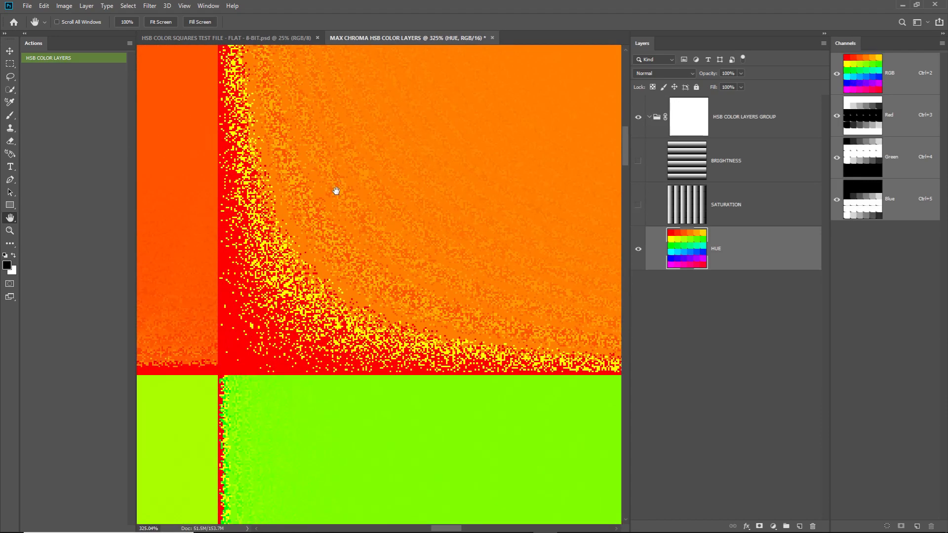
Step: Examine the dark-corner artifacts in the 8-bit file's HUE layer across the orange, yellow and green squares
{"action": "scroll", "coordinate": [317, 255], "scroll_direction": "down", "scroll_amount": 3}
{"action": "scroll", "coordinate": [394, 261], "scroll_direction": "up", "scroll_amount": 6}
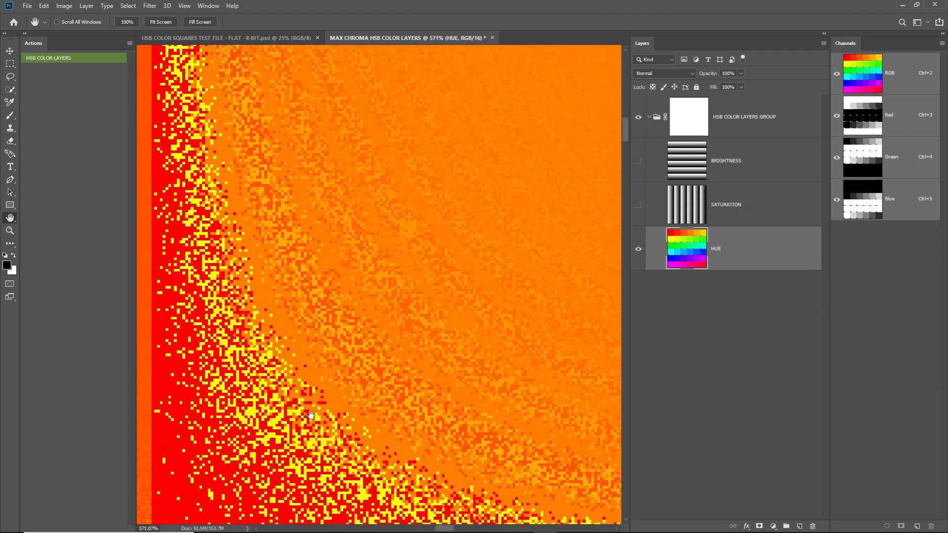
{"action": "scroll", "coordinate": [342, 316], "scroll_direction": "down", "scroll_amount": 15}
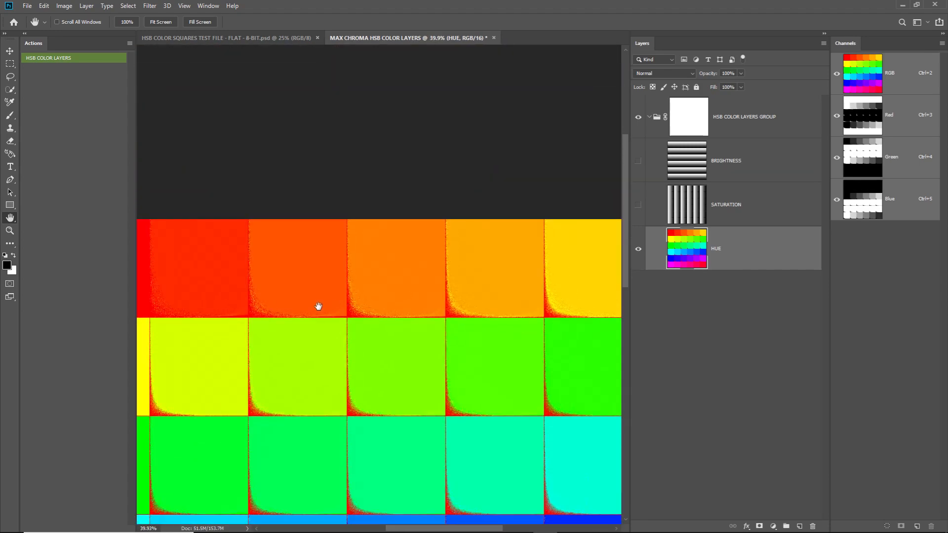
{"action": "scroll", "coordinate": [276, 362], "scroll_direction": "up", "scroll_amount": 10}
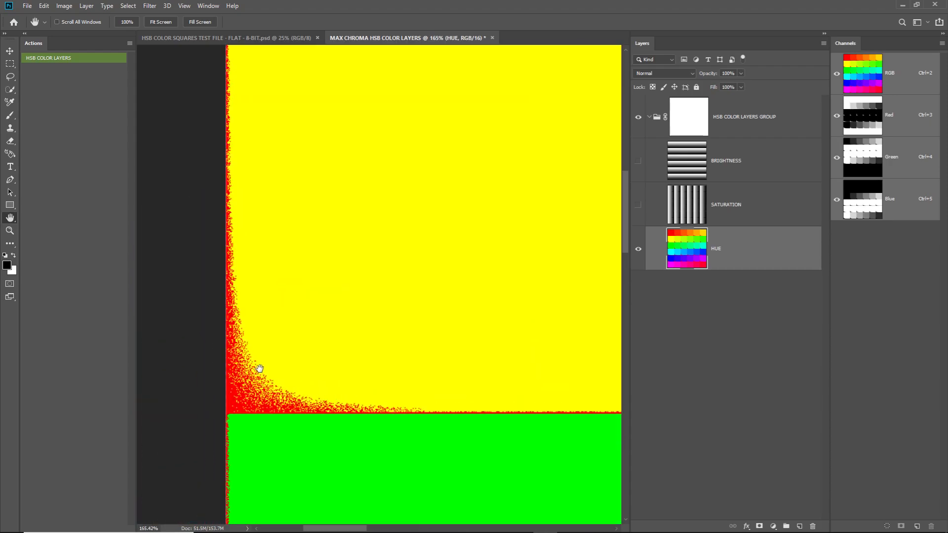
{"action": "left_click_drag", "start_coordinate": [315, 326], "coordinate": [290, 207]}
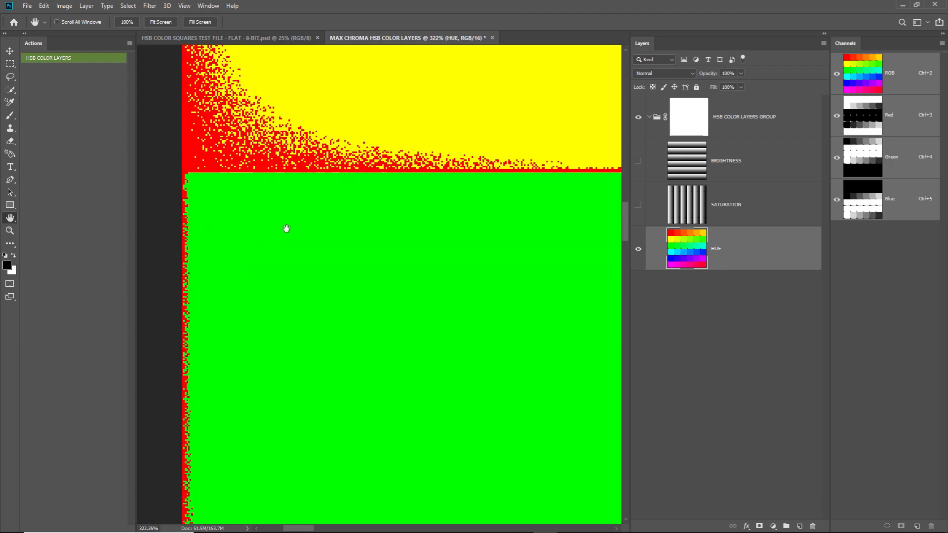
{"action": "scroll", "coordinate": [297, 208], "scroll_direction": "down", "scroll_amount": 5}
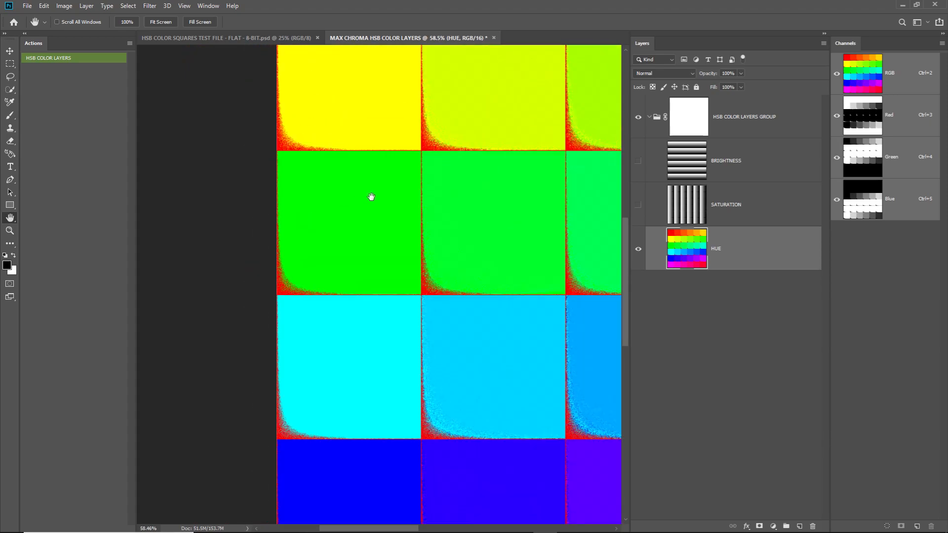
{"action": "scroll", "coordinate": [296, 210], "scroll_direction": "down", "scroll_amount": 6}
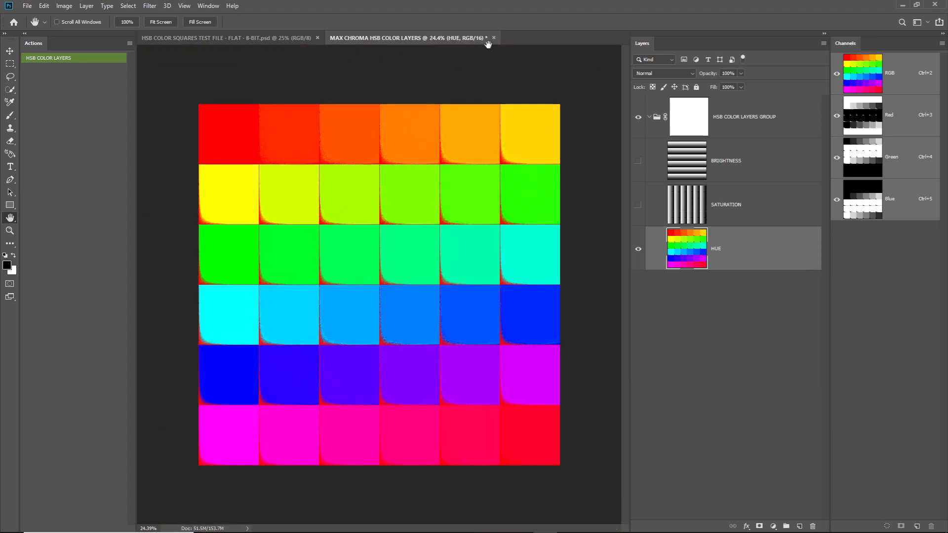
Step: Close the MAX CHROMA HSB COLOR LAYERS document without saving, and close the flat 8-bit PSD test file
{"action": "left_click", "coordinate": [495, 38]}
{"action": "left_click", "coordinate": [479, 205]}
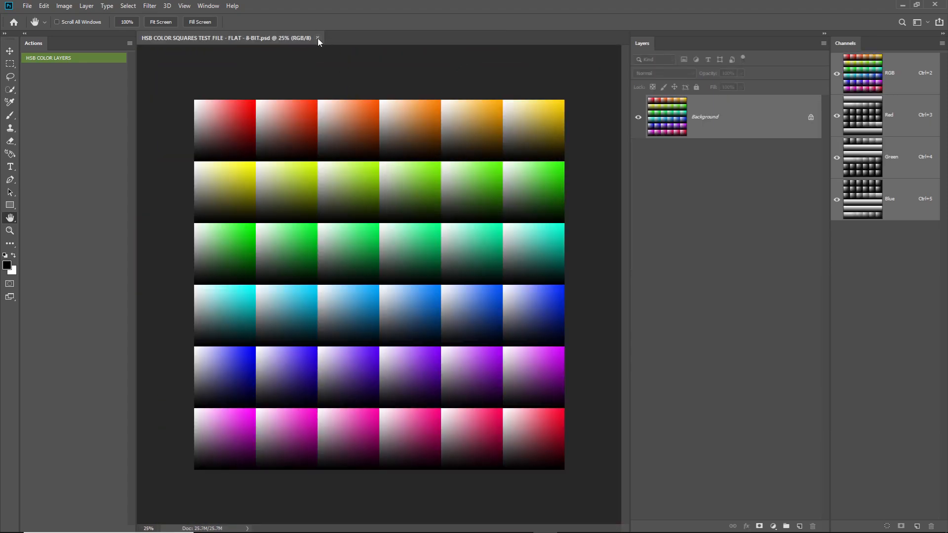
{"action": "left_click", "coordinate": [317, 38]}
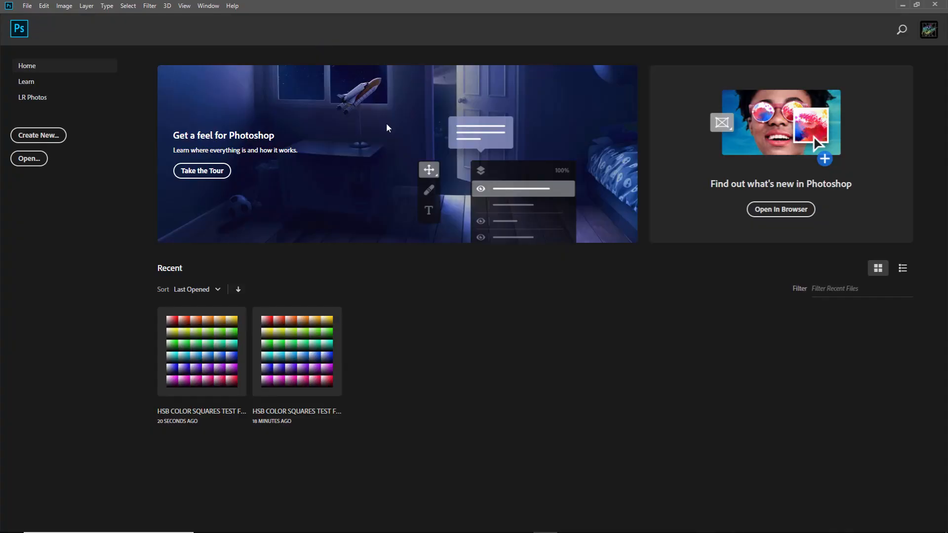
Step: Open HSB COLOR SQUARES TEST FILE - FLAT - 8-BIT - JPG COLOR DESTRUCTION.jpg from the desktop in Photoshop
{"action": "left_click", "coordinate": [903, 5]}
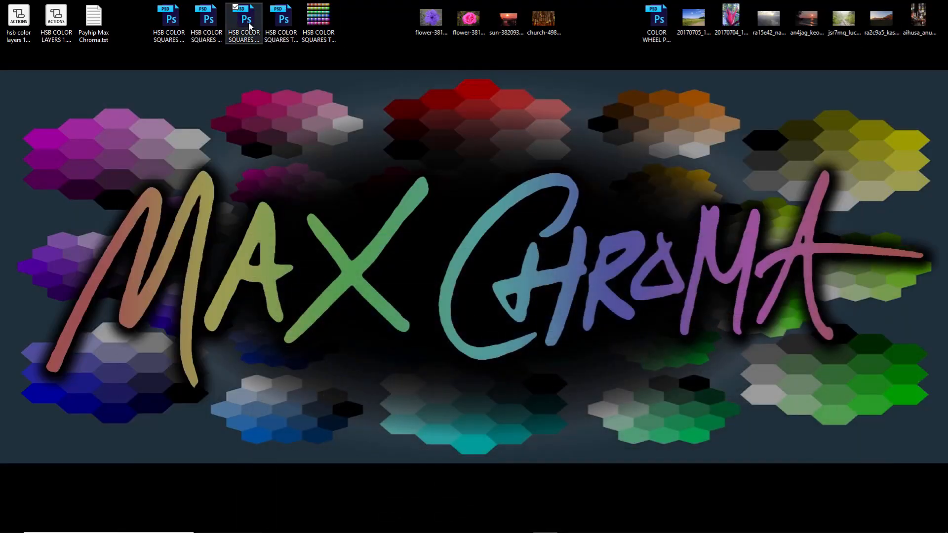
{"action": "left_click", "coordinate": [278, 26]}
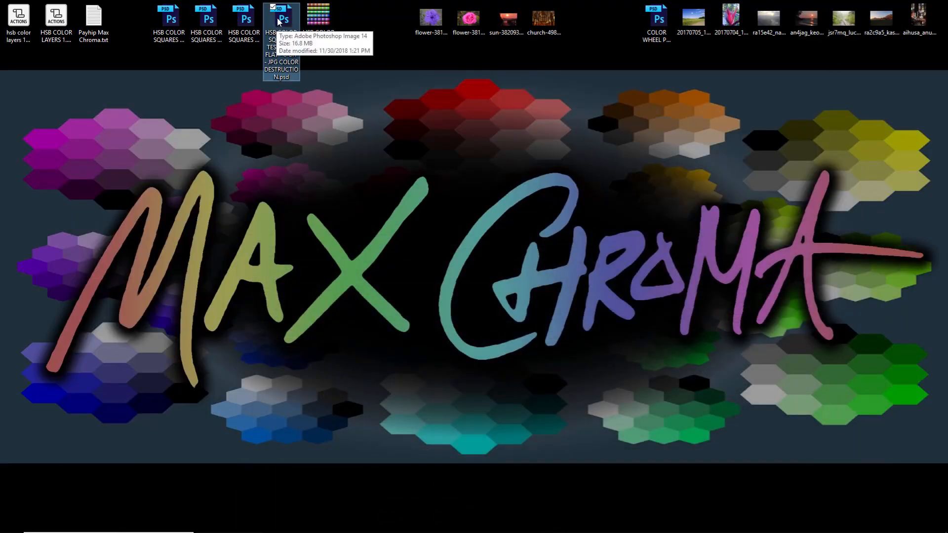
{"action": "left_click", "coordinate": [319, 17]}
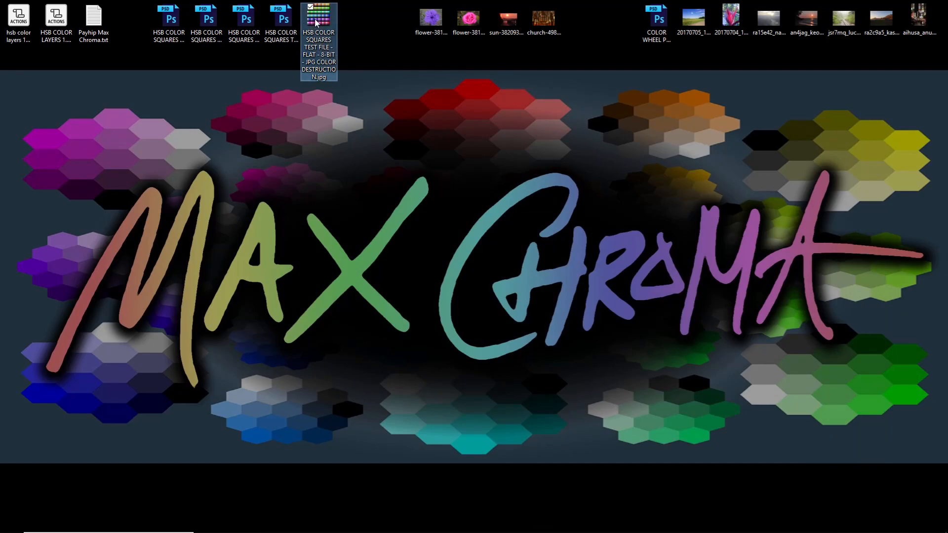
{"action": "left_click_drag", "start_coordinate": [324, 19], "coordinate": [482, 327]}
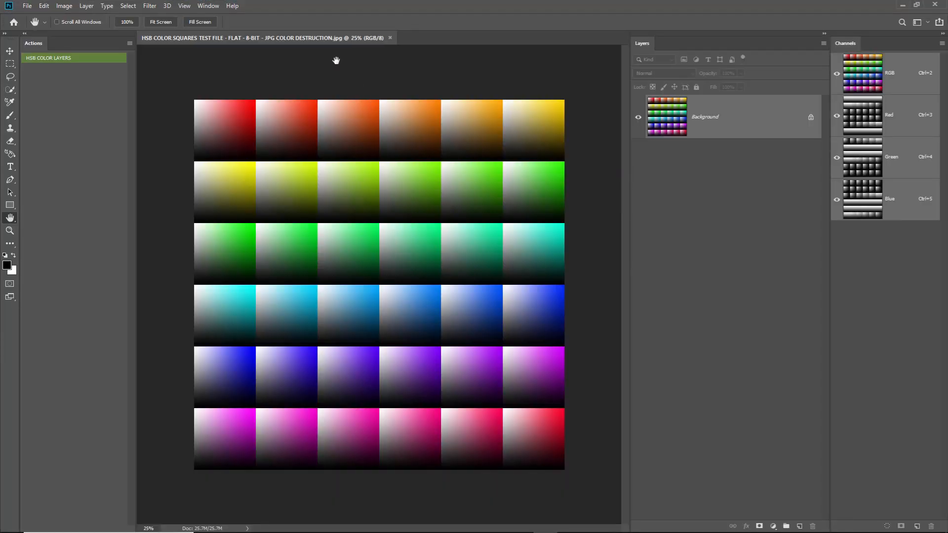
Step: Inspect the compression blocks in the JPG's orange and neighbouring color squares up close
{"action": "scroll", "coordinate": [418, 77], "scroll_direction": "up", "scroll_amount": 10}
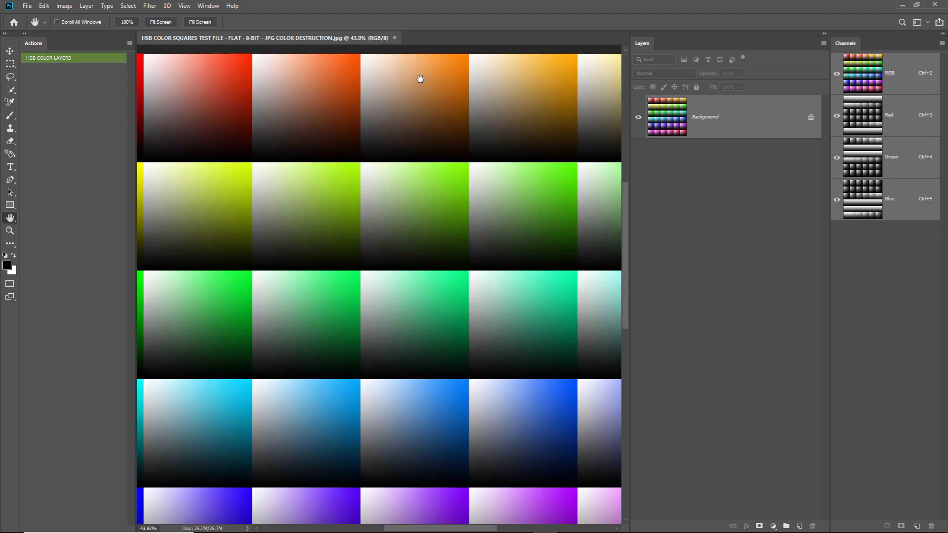
{"action": "left_click_drag", "start_coordinate": [415, 109], "coordinate": [380, 244]}
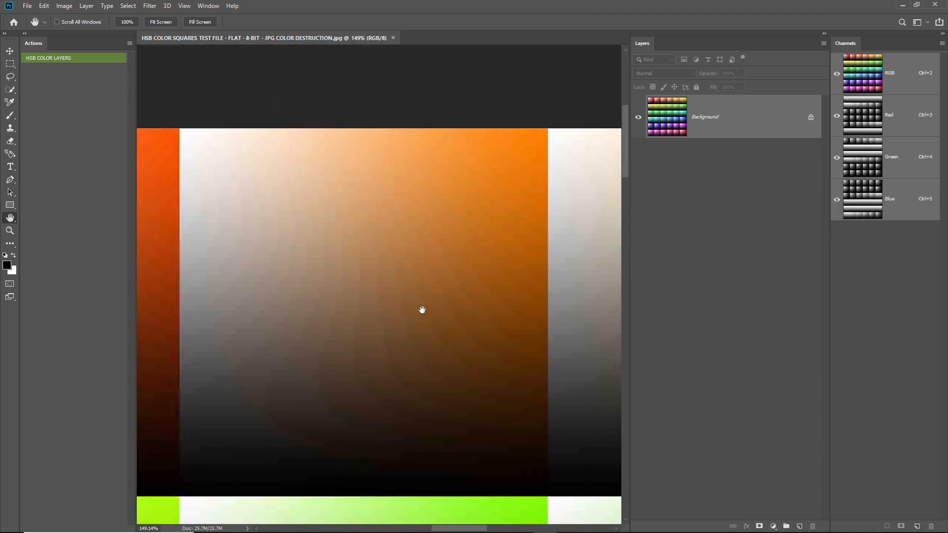
{"action": "scroll", "coordinate": [355, 376], "scroll_direction": "up", "scroll_amount": 2}
{"action": "scroll", "coordinate": [441, 296], "scroll_direction": "down", "scroll_amount": 7}
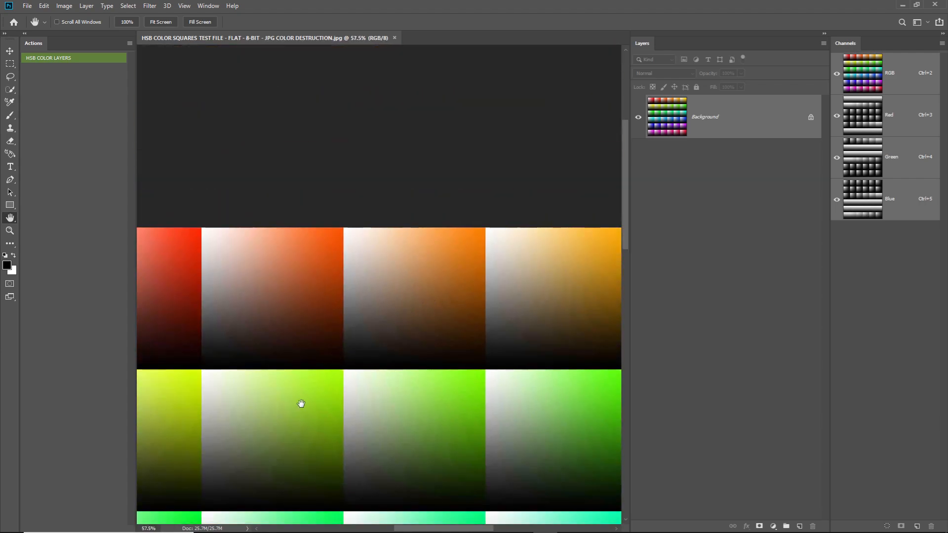
{"action": "scroll", "coordinate": [277, 421], "scroll_direction": "up", "scroll_amount": 3}
{"action": "left_click_drag", "start_coordinate": [277, 421], "coordinate": [413, 354]}
{"action": "scroll", "coordinate": [372, 305], "scroll_direction": "down", "scroll_amount": 6}
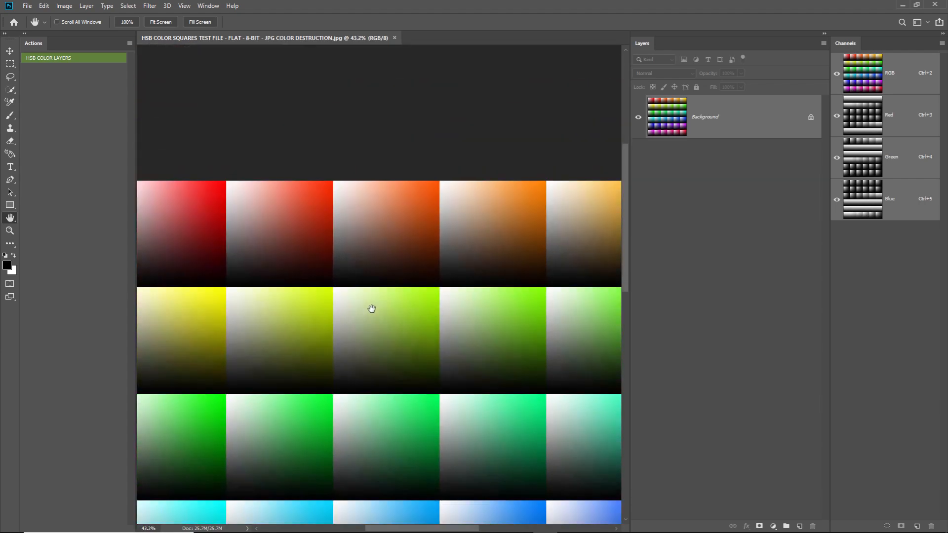
{"action": "scroll", "coordinate": [311, 213], "scroll_direction": "down", "scroll_amount": 1}
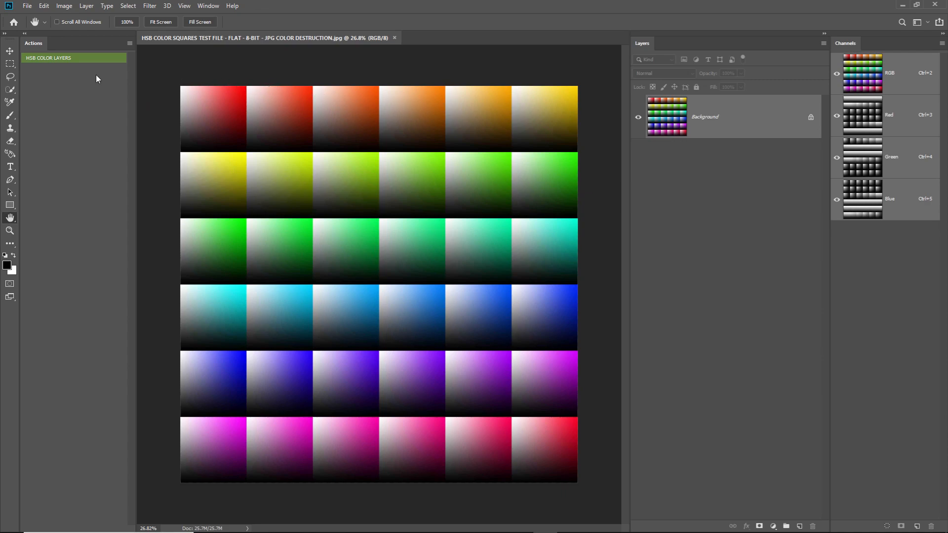
Step: Run the HSB COLOR LAYERS action on the JPG, and hide the resulting BRIGHTNESS and SATURATION layers
{"action": "left_click", "coordinate": [50, 59]}
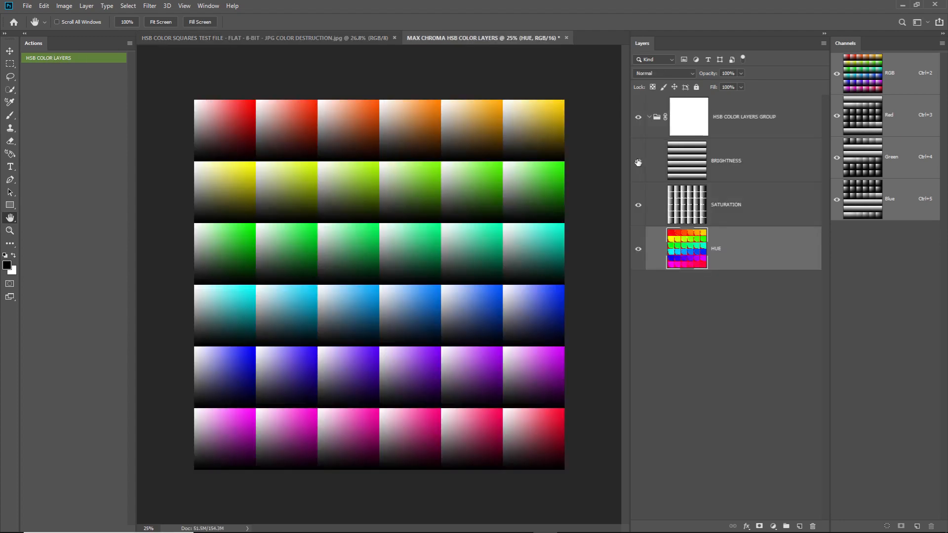
{"action": "left_click", "coordinate": [638, 162]}
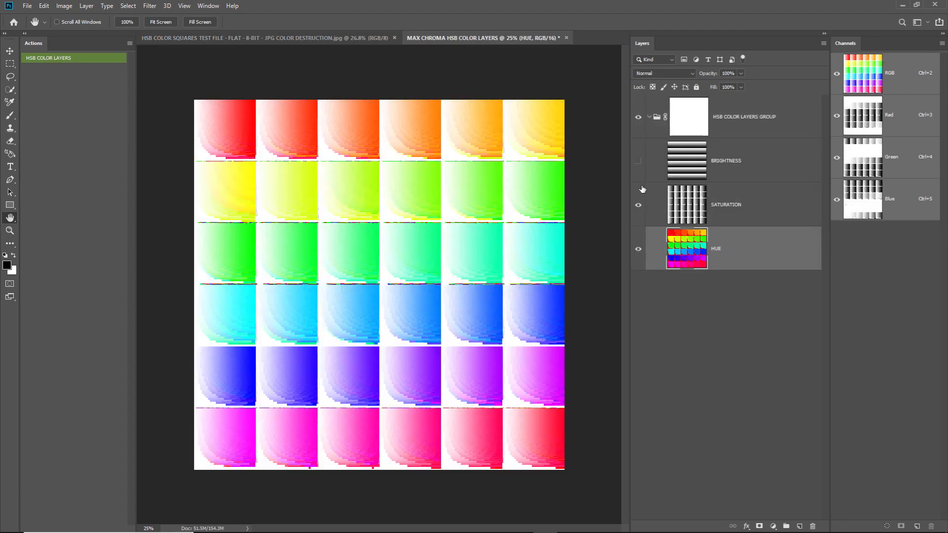
{"action": "left_click", "coordinate": [637, 195]}
Step: Show the pixel grid over the magnified artifact blocks of an orange square in the JPG's HUE layer
{"action": "scroll", "coordinate": [428, 85], "scroll_direction": "up", "scroll_amount": 10}
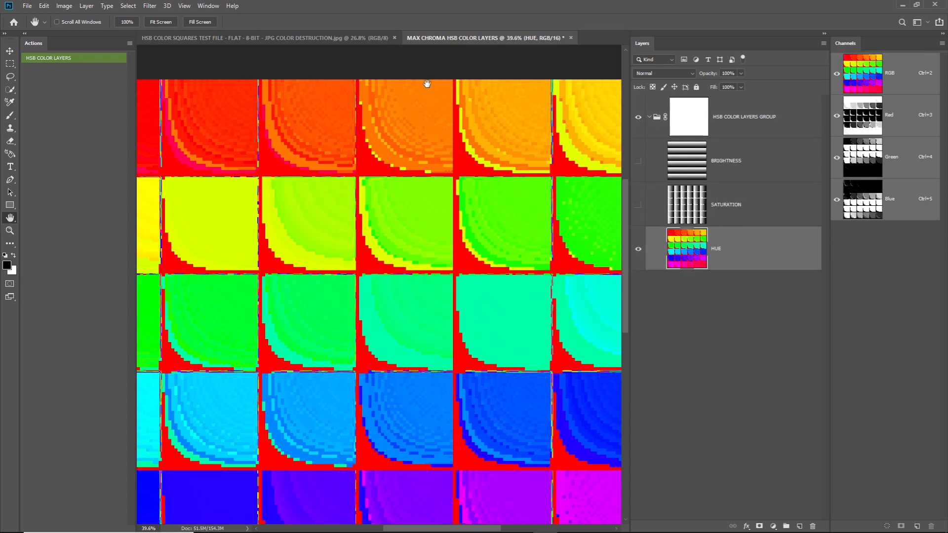
{"action": "scroll", "coordinate": [382, 227], "scroll_direction": "down", "scroll_amount": 5}
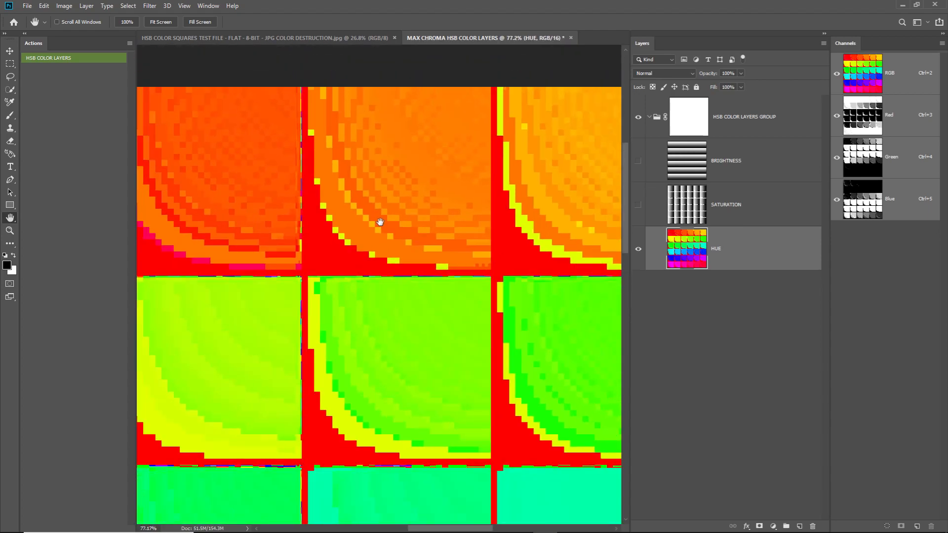
{"action": "scroll", "coordinate": [315, 256], "scroll_direction": "up", "scroll_amount": 8}
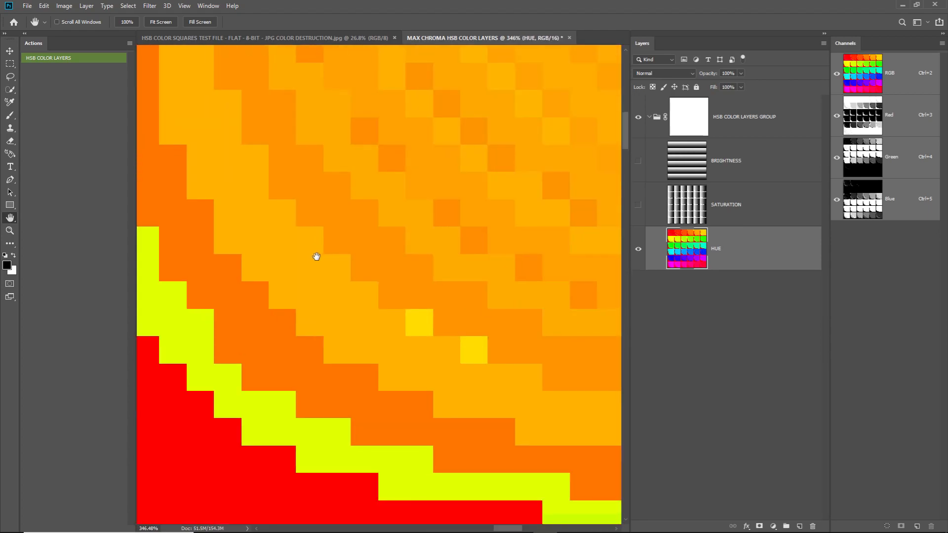
{"action": "scroll", "coordinate": [315, 256], "scroll_direction": "down", "scroll_amount": 2}
{"action": "left_click", "coordinate": [184, 6]}
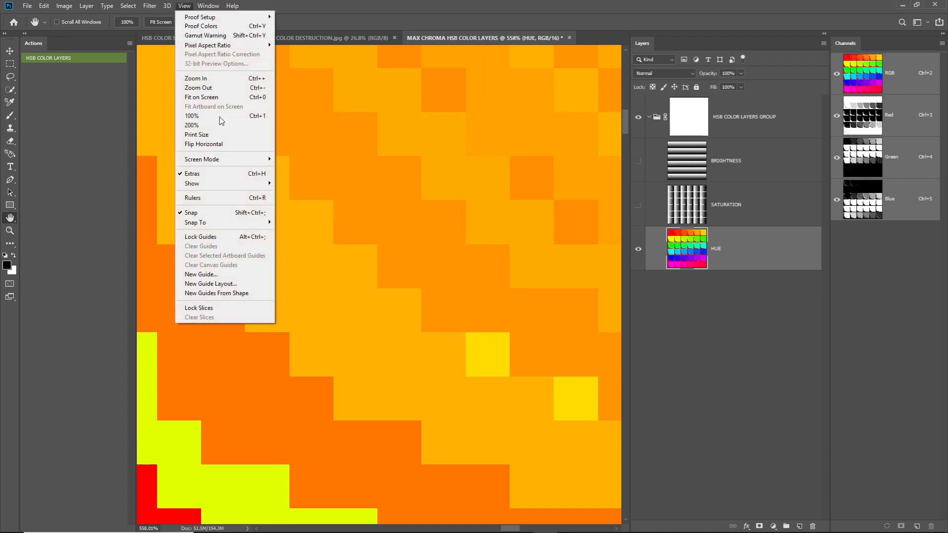
{"action": "mouse_move", "coordinate": [230, 186]}
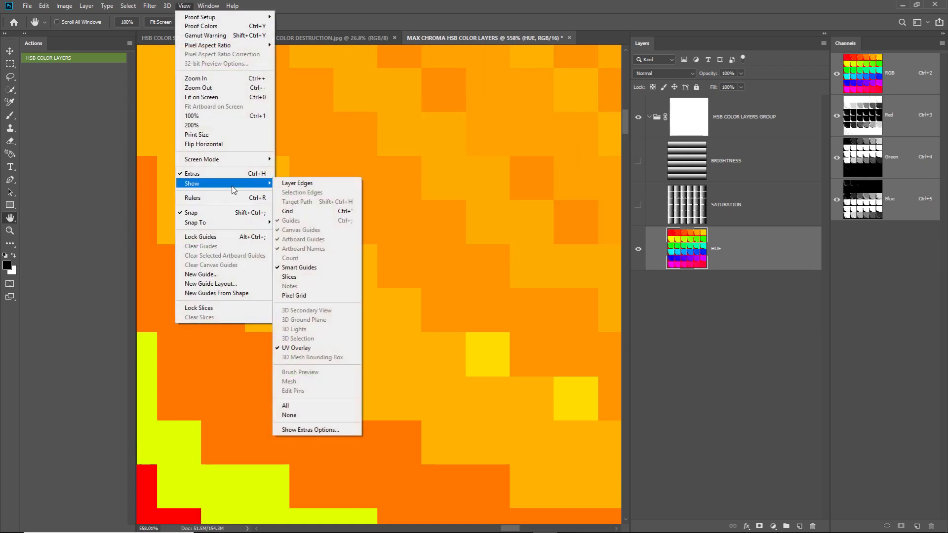
{"action": "left_click", "coordinate": [294, 295]}
{"action": "scroll", "coordinate": [385, 309], "scroll_direction": "up", "scroll_amount": 2}
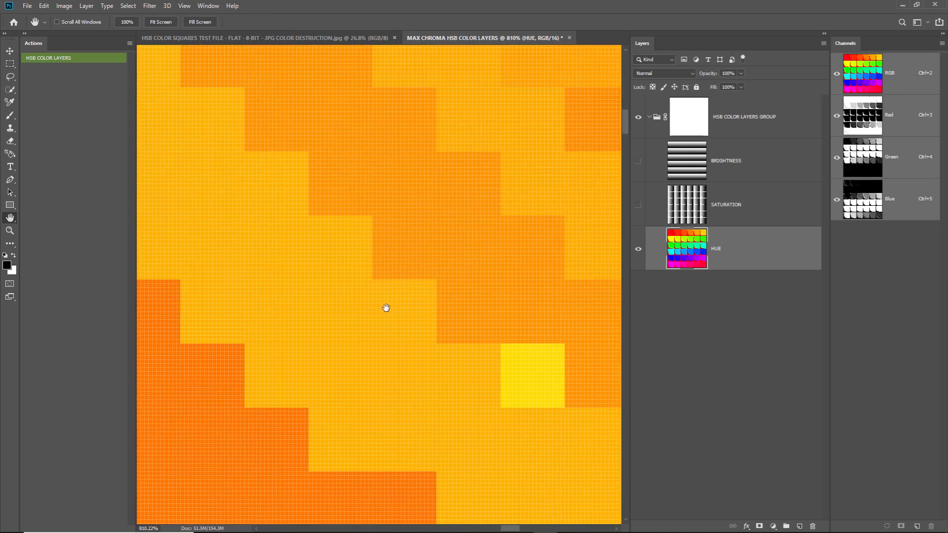
Step: Turn off the display of Extras to hide the pixel grid over the HUE layer
{"action": "left_click", "coordinate": [184, 6]}
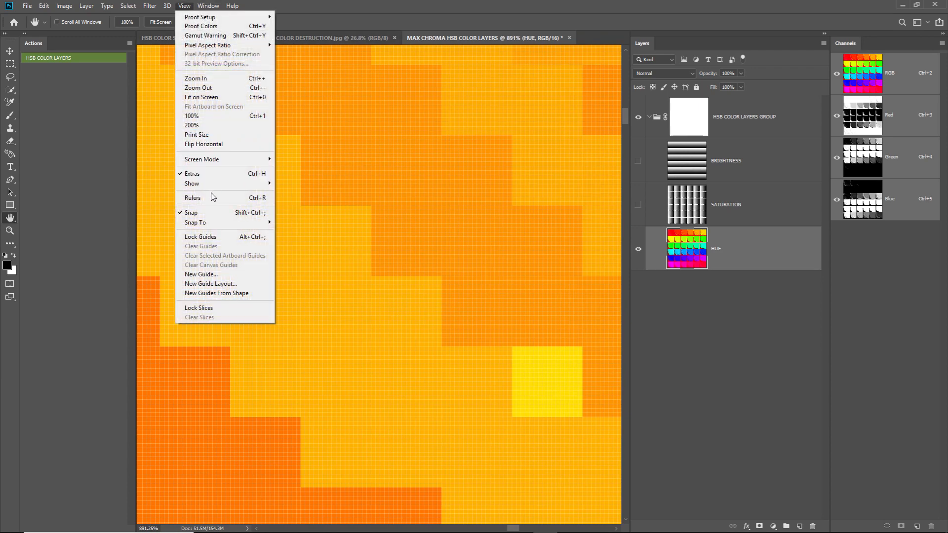
{"action": "left_click", "coordinate": [220, 174]}
{"action": "scroll", "coordinate": [339, 198], "scroll_direction": "down", "scroll_amount": 10}
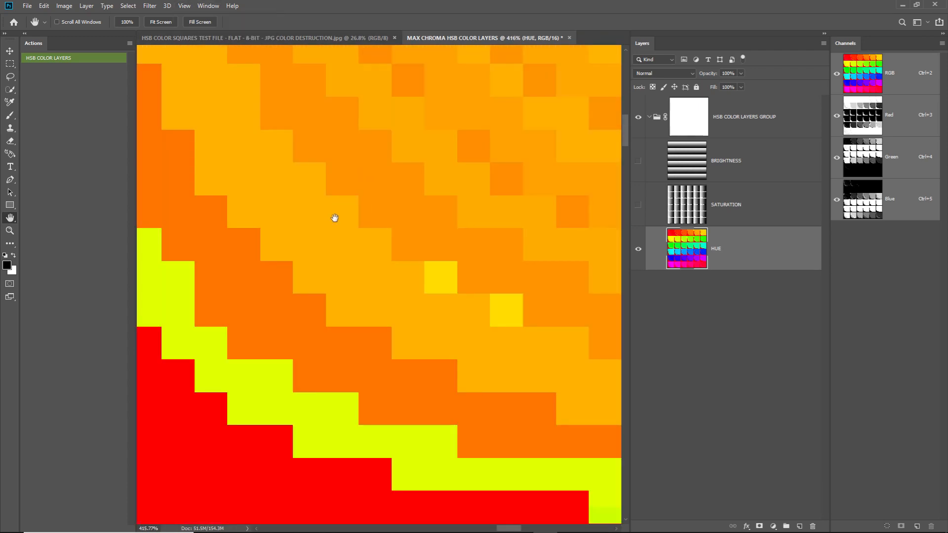
Step: Examine the blocky color shifts and square borders in the JPG's HUE layer, from the red squares down to the cyan and blue ones
{"action": "scroll", "coordinate": [367, 233], "scroll_direction": "down", "scroll_amount": 5}
{"action": "scroll", "coordinate": [364, 237], "scroll_direction": "left", "scroll_amount": 3}
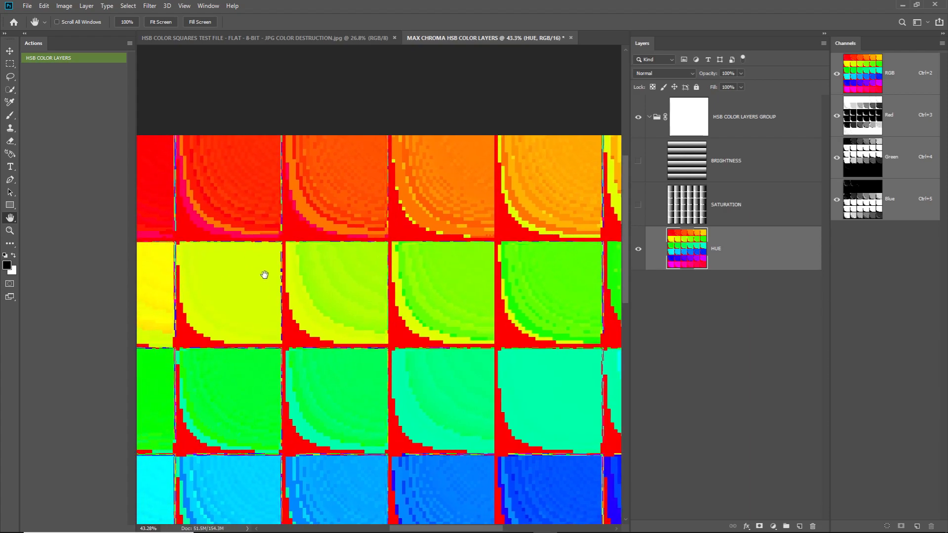
{"action": "scroll", "coordinate": [239, 258], "scroll_direction": "up", "scroll_amount": 5}
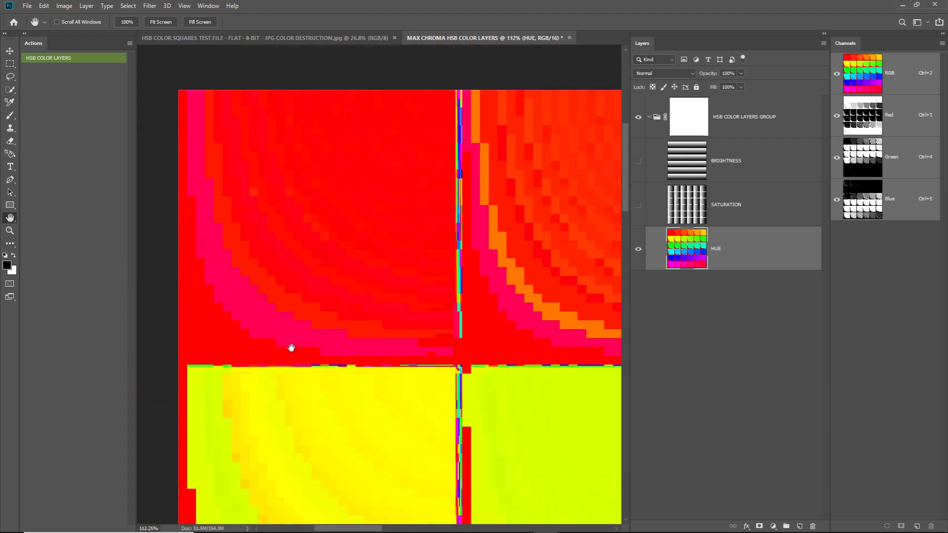
{"action": "scroll", "coordinate": [310, 269], "scroll_direction": "up", "scroll_amount": 3}
{"action": "scroll", "coordinate": [323, 300], "scroll_direction": "down", "scroll_amount": 5}
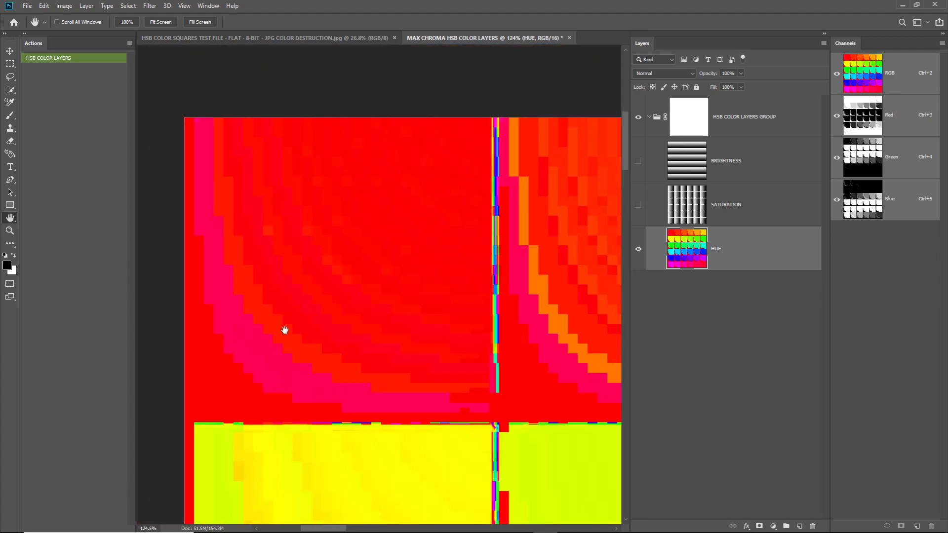
{"action": "scroll", "coordinate": [313, 197], "scroll_direction": "down", "scroll_amount": 10}
{"action": "left_click_drag", "start_coordinate": [273, 368], "coordinate": [259, 277]}
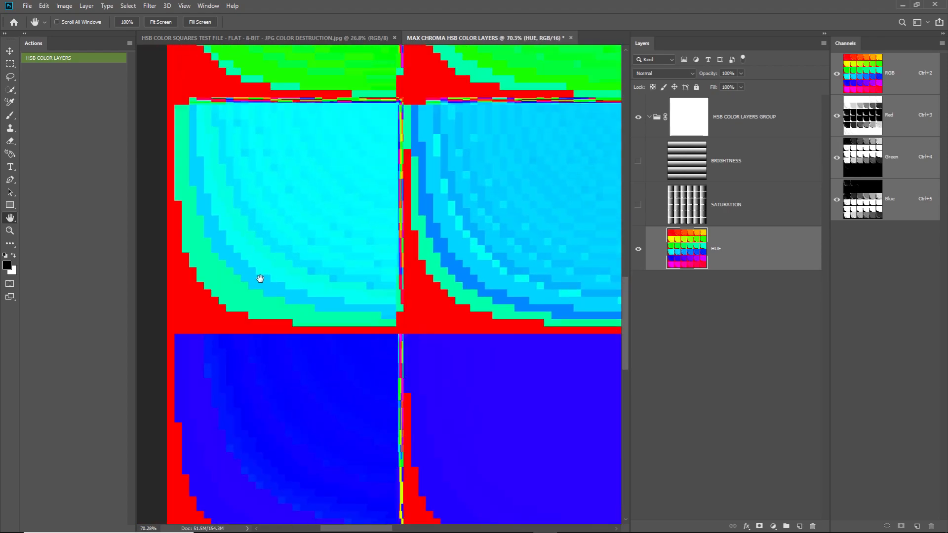
{"action": "scroll", "coordinate": [326, 256], "scroll_direction": "down", "scroll_amount": 5}
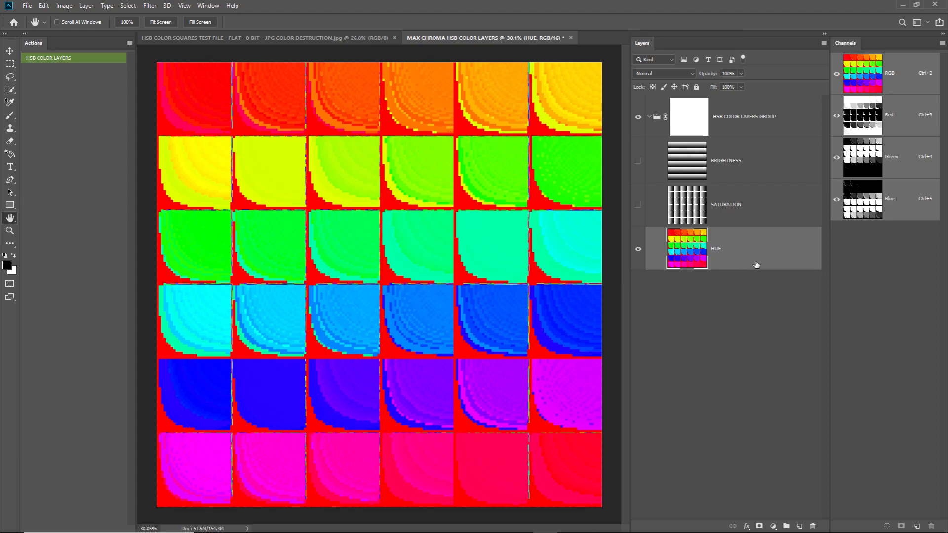
Step: Close the MAX CHROMA HSB COLOR LAYERS document without saving, close the JPG test file, and return to the desktop
{"action": "left_click", "coordinate": [570, 38]}
{"action": "left_click", "coordinate": [471, 207]}
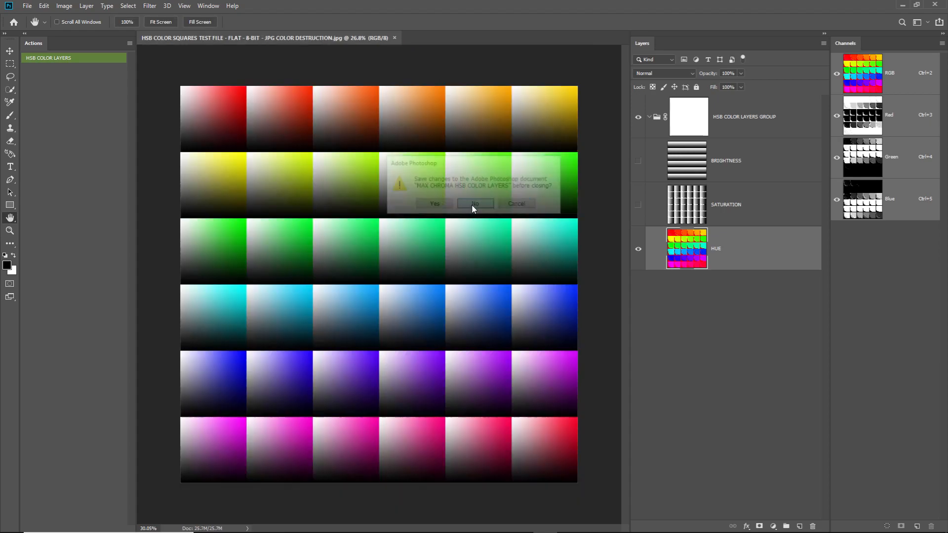
{"action": "left_click", "coordinate": [395, 38]}
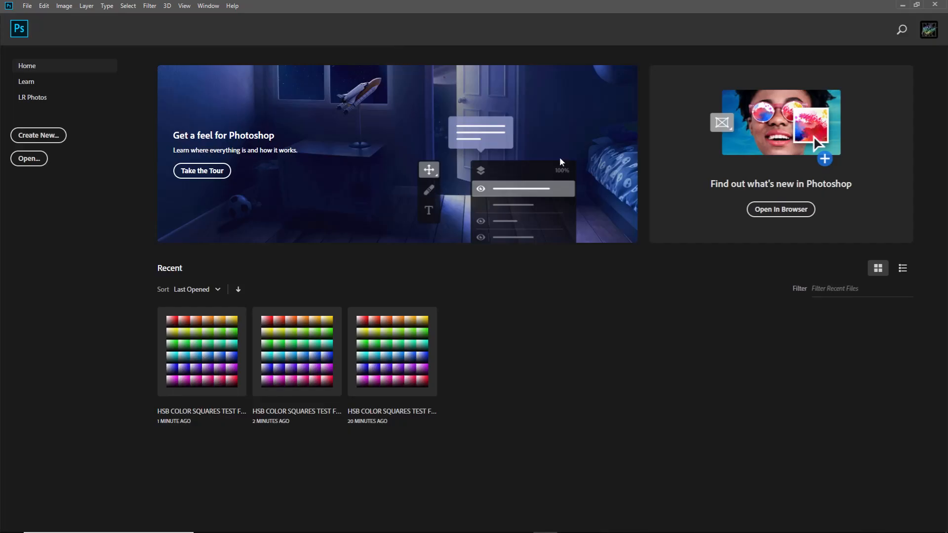
{"action": "left_click", "coordinate": [902, 5]}
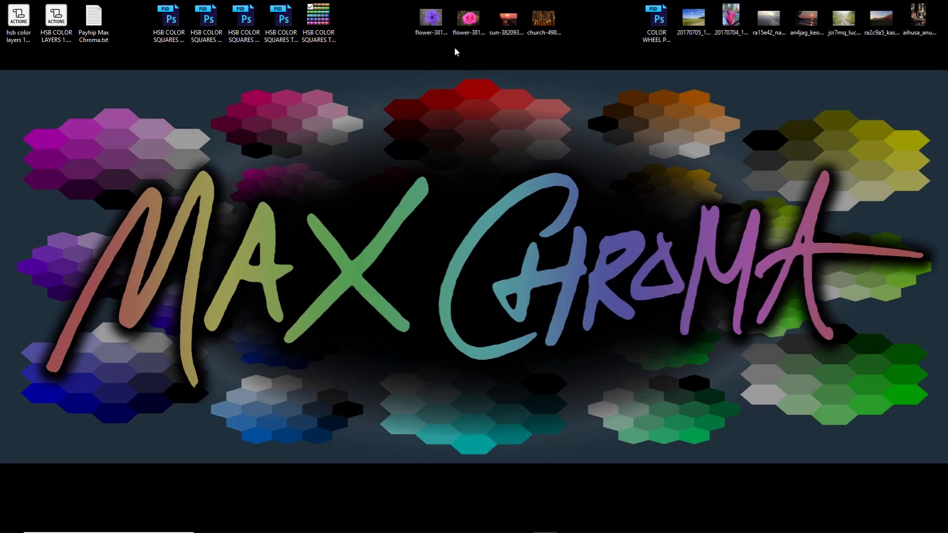
Step: Open flower-3816922.jpg from the desktop in Photoshop and run the HSB COLOR LAYERS action on it
{"action": "left_click_drag", "start_coordinate": [432, 22], "coordinate": [431, 269]}
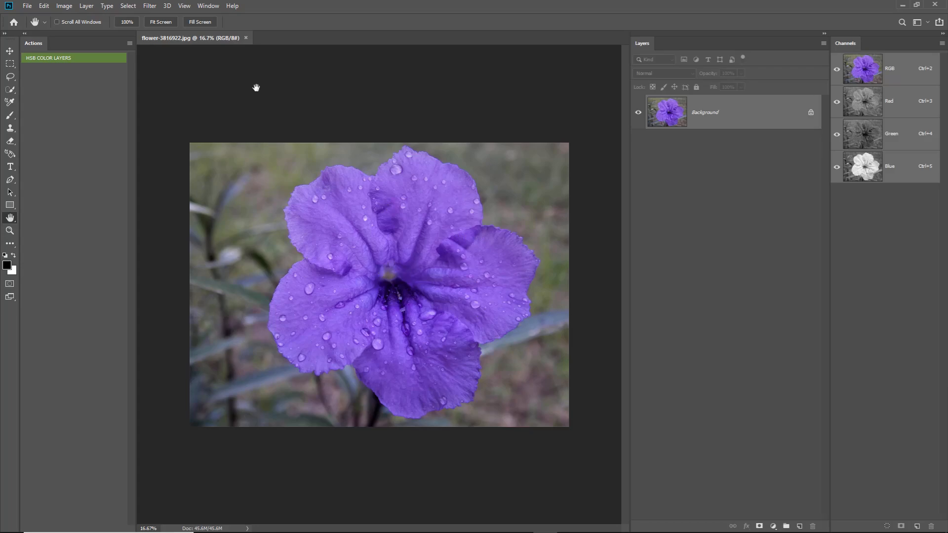
{"action": "left_click", "coordinate": [43, 60]}
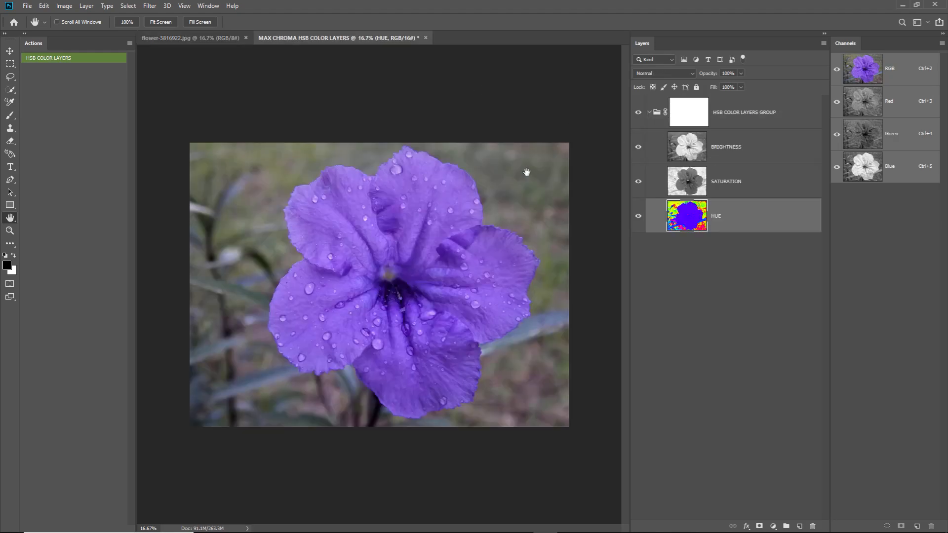
Step: View the purple flower's BRIGHTNESS, SATURATION and HUE layers one at a time, leaving only HUE visible
{"action": "left_click", "coordinate": [638, 216]}
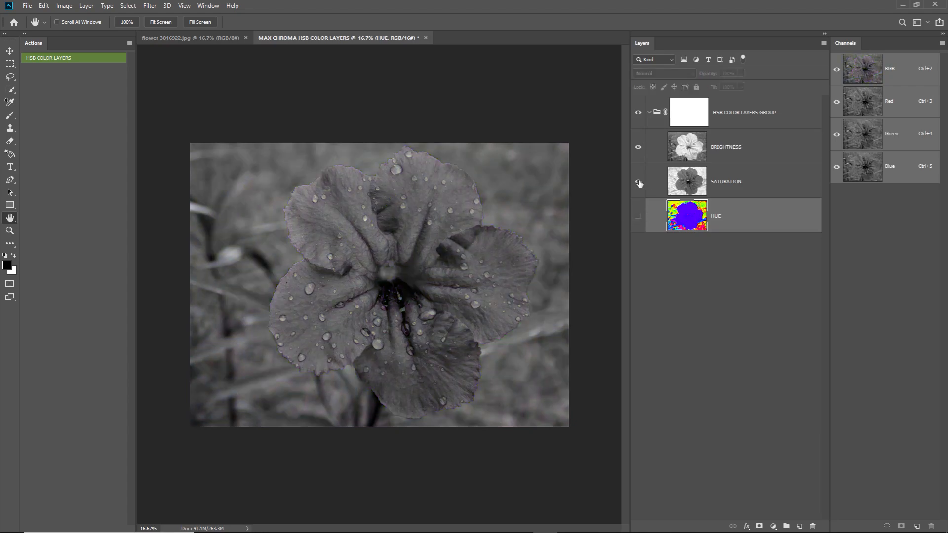
{"action": "left_click", "coordinate": [638, 181]}
{"action": "left_click", "coordinate": [762, 149]}
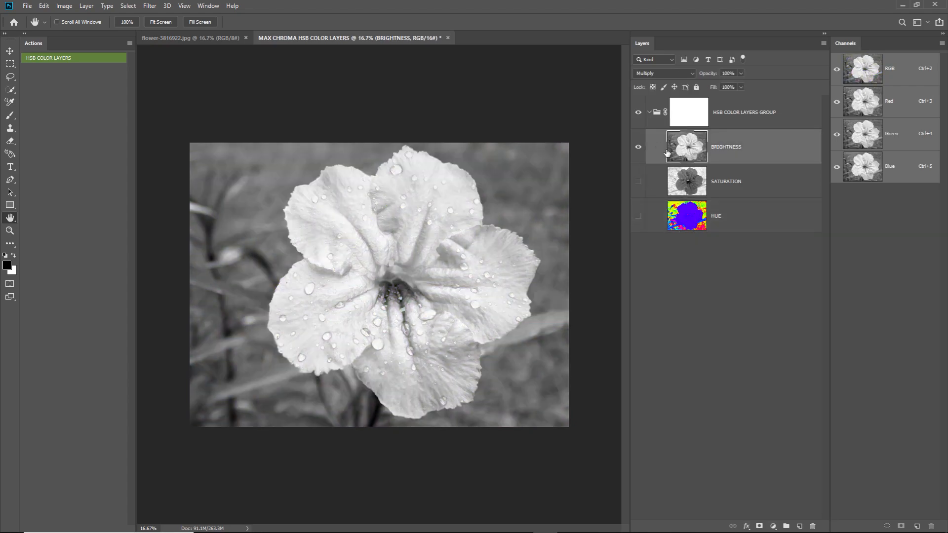
{"action": "left_click", "coordinate": [638, 147]}
{"action": "left_click", "coordinate": [638, 181]}
{"action": "left_click", "coordinate": [696, 190]}
{"action": "left_click", "coordinate": [638, 181]}
{"action": "left_click", "coordinate": [638, 216]}
{"action": "left_click", "coordinate": [731, 216]}
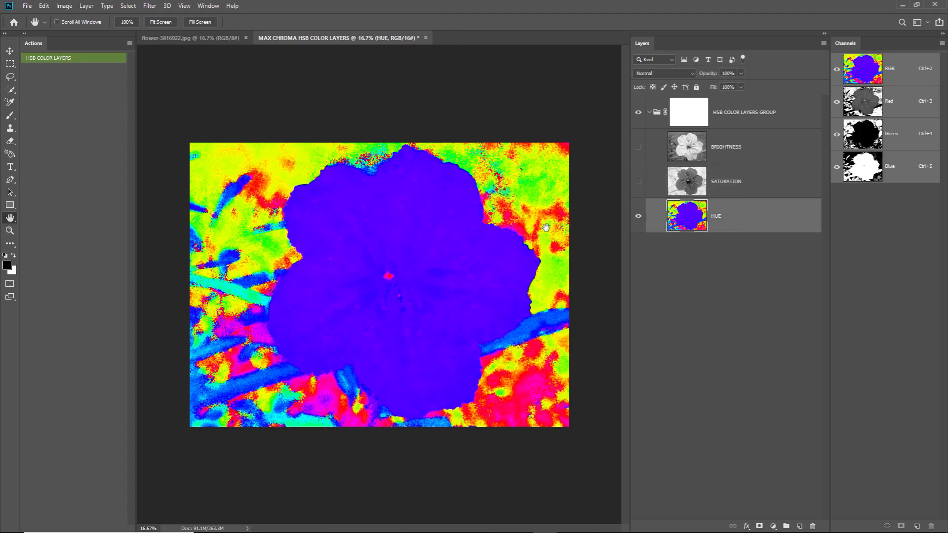
Step: Sample the hue of the flower's upper petals with the foreground Color Picker and compare it with neighboring hues along the spectrum
{"action": "scroll", "coordinate": [378, 264], "scroll_direction": "up", "scroll_amount": 1}
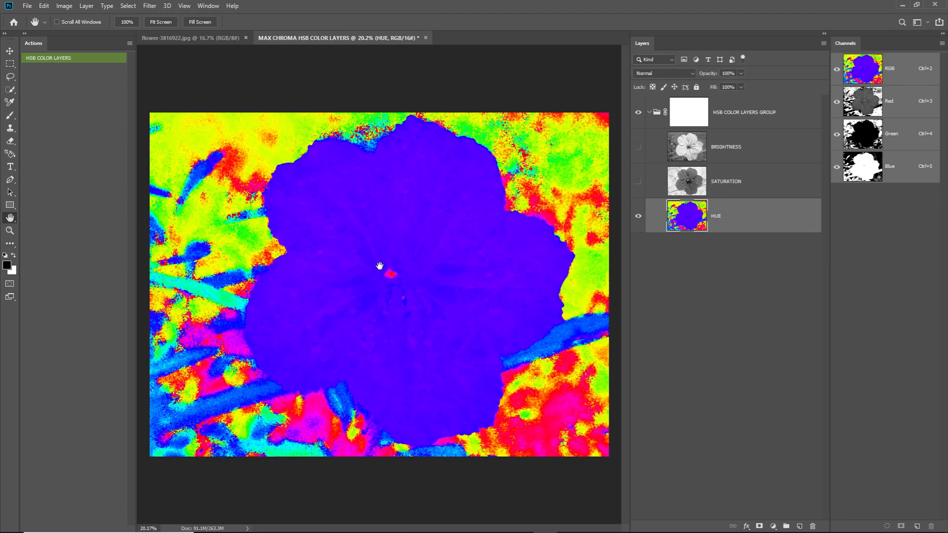
{"action": "scroll", "coordinate": [482, 280], "scroll_direction": "up", "scroll_amount": 1}
{"action": "scroll", "coordinate": [426, 288], "scroll_direction": "down", "scroll_amount": 2}
{"action": "scroll", "coordinate": [410, 260], "scroll_direction": "up", "scroll_amount": 1}
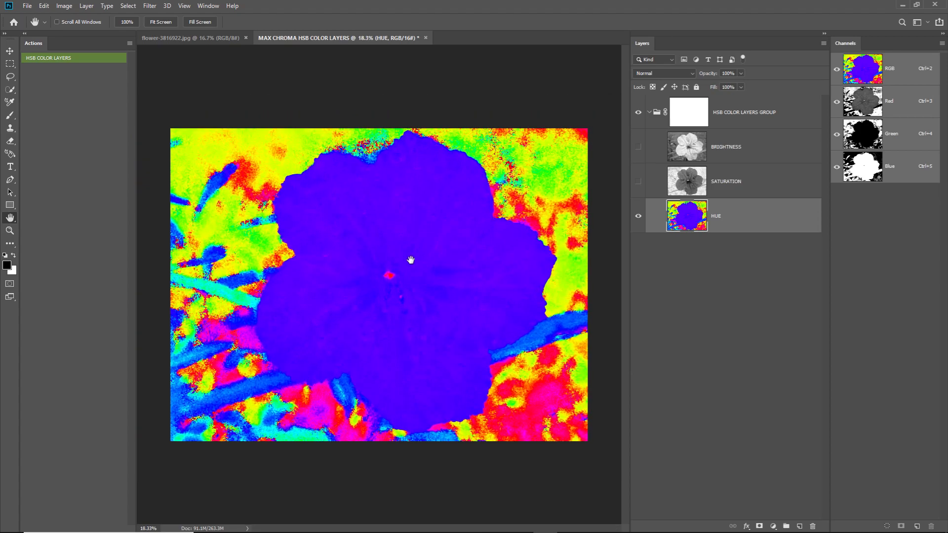
{"action": "left_click", "coordinate": [7, 265]}
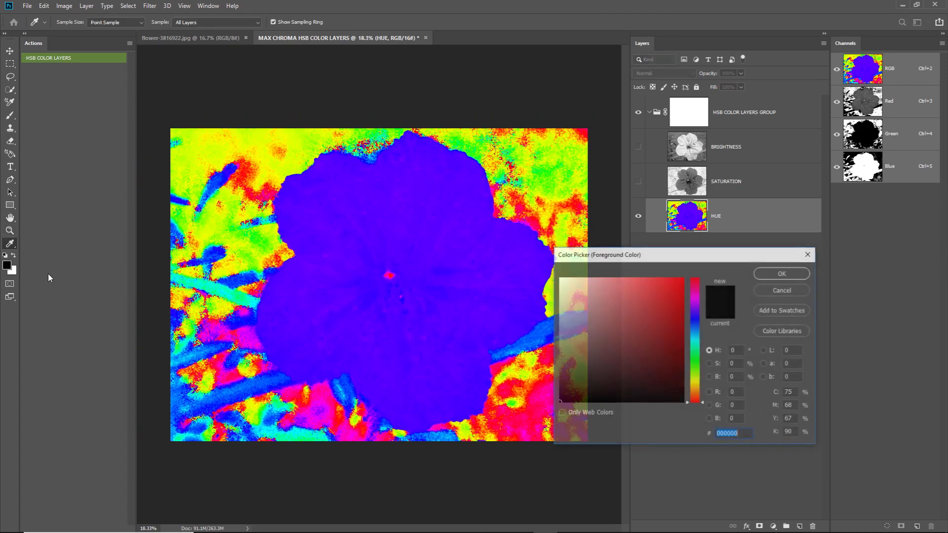
{"action": "left_click", "coordinate": [351, 217]}
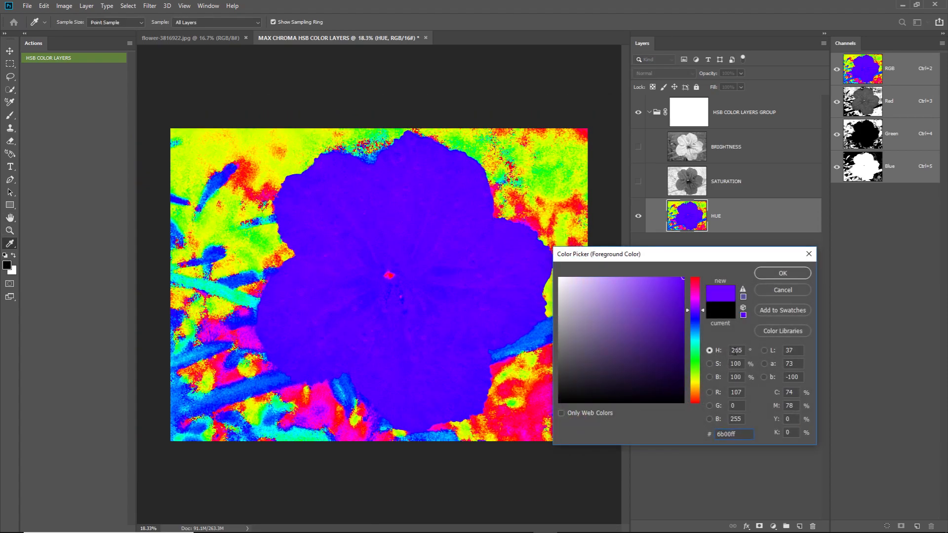
{"action": "left_click", "coordinate": [408, 220]}
{"action": "left_click", "coordinate": [697, 307]}
{"action": "left_click_drag", "start_coordinate": [697, 307], "coordinate": [698, 317]}
Step: Sample the hue variation around the flower's center and across its other petals, and cancel the Color Picker
{"action": "left_click", "coordinate": [443, 288]}
{"action": "mouse_move", "coordinate": [445, 290]}
{"action": "left_mouse_down"}
{"action": "mouse_move", "coordinate": [451, 295]}
{"action": "mouse_move", "coordinate": [439, 284]}
{"action": "left_mouse_up"}
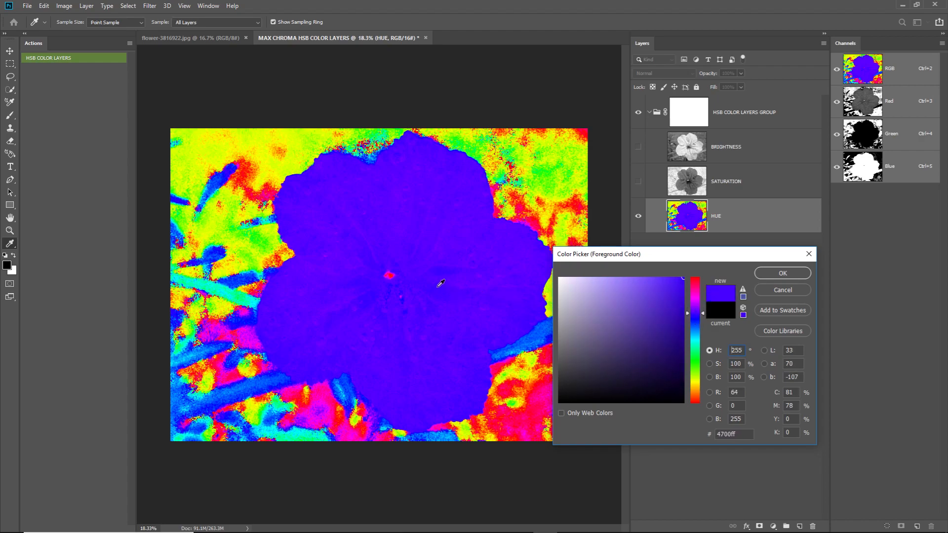
{"action": "left_click_drag", "start_coordinate": [342, 267], "coordinate": [348, 290]}
{"action": "left_click_drag", "start_coordinate": [394, 343], "coordinate": [422, 166]}
{"action": "left_click", "coordinate": [443, 238]}
{"action": "left_click", "coordinate": [776, 290]}
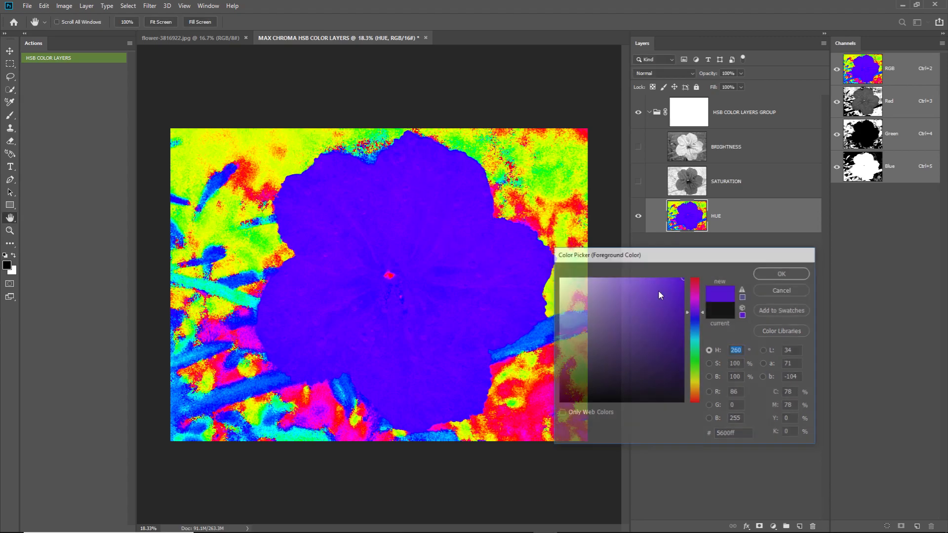
Step: Inspect the petals in the HUE layer up close and show the SATURATION layer over it
{"action": "scroll", "coordinate": [458, 224], "scroll_direction": "up", "scroll_amount": 9}
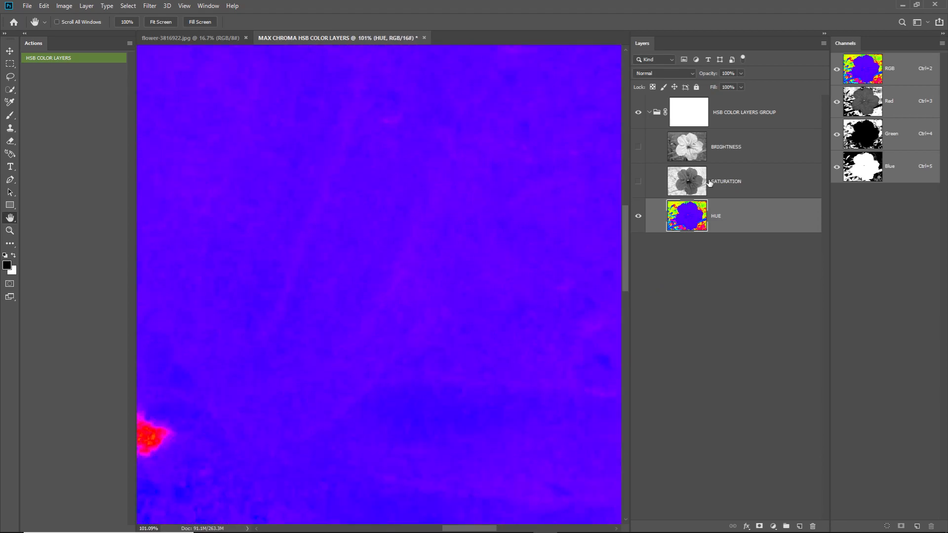
{"action": "scroll", "coordinate": [351, 188], "scroll_direction": "down", "scroll_amount": 9}
{"action": "scroll", "coordinate": [375, 206], "scroll_direction": "up", "scroll_amount": 1}
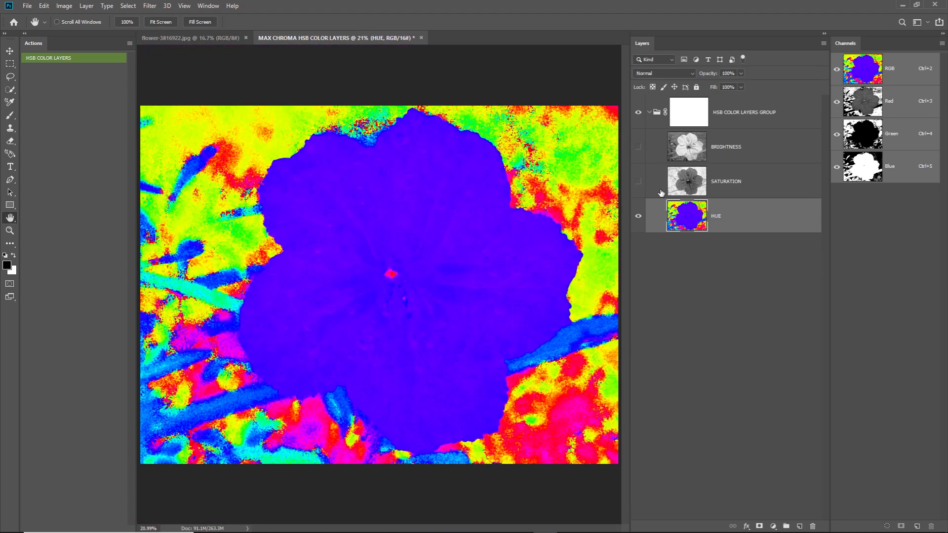
{"action": "left_click", "coordinate": [639, 182]}
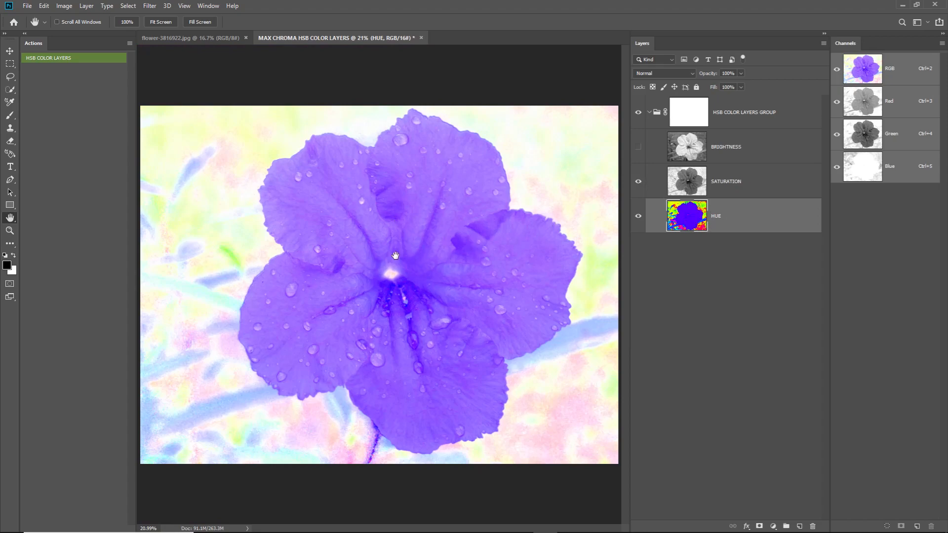
Step: Try a fully saturated blue of hue 244° in the foreground Color Picker, and a hue of 60° darkened to 35% brightness
{"action": "left_click", "coordinate": [6, 265]}
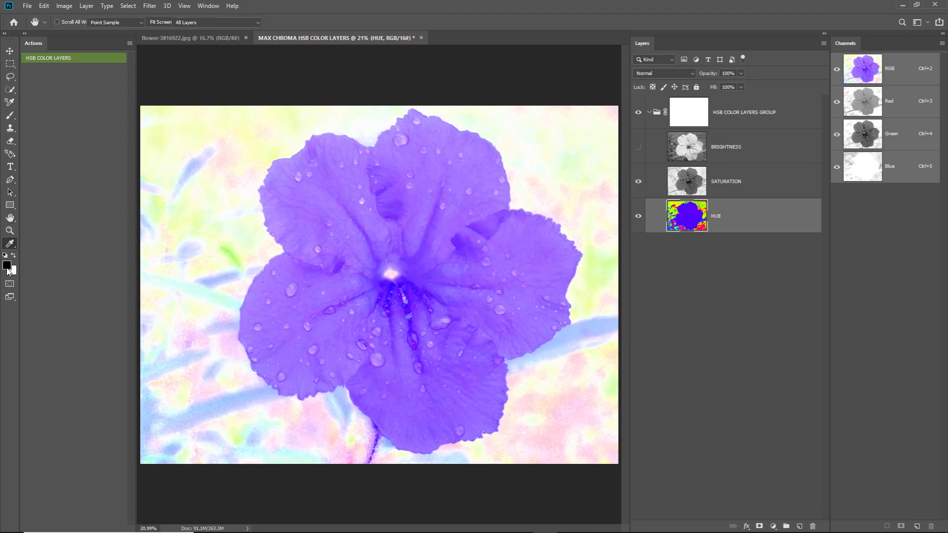
{"action": "left_click", "coordinate": [694, 316]}
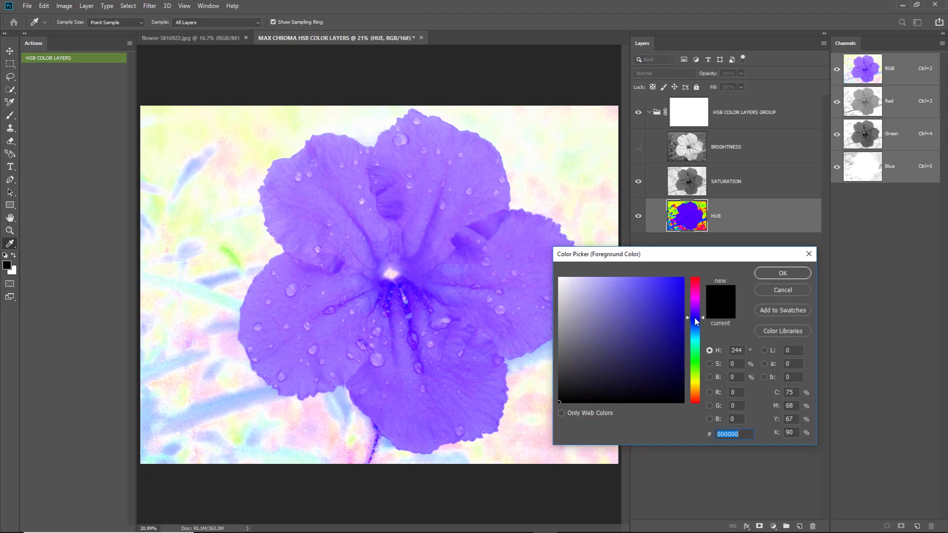
{"action": "left_click_drag", "start_coordinate": [669, 313], "coordinate": [694, 264]}
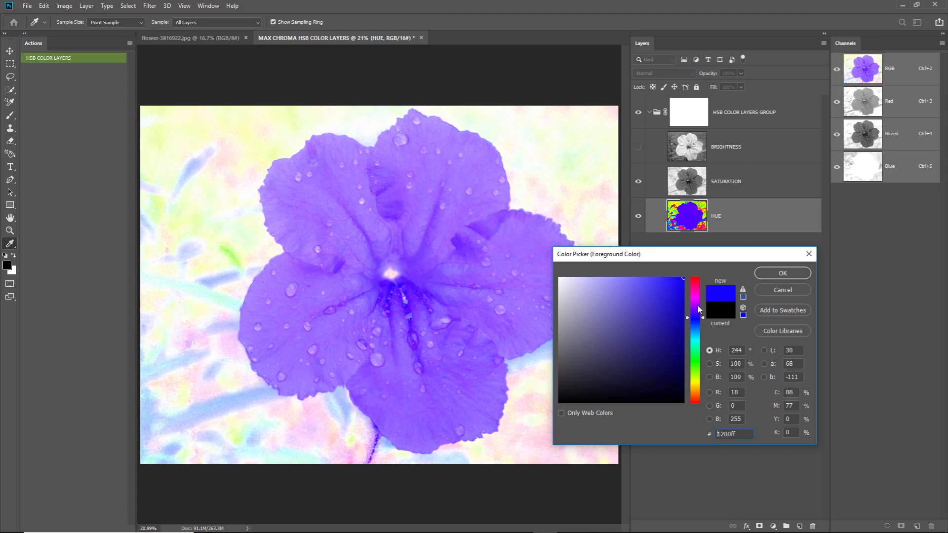
{"action": "left_click_drag", "start_coordinate": [698, 323], "coordinate": [698, 385]}
{"action": "double_click", "coordinate": [735, 353]}
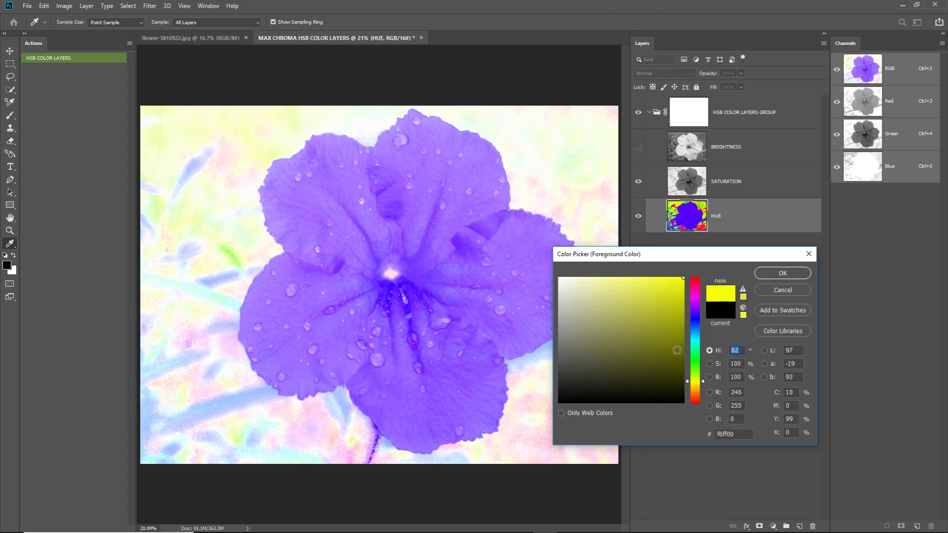
{"action": "type", "text": "60"}
{"action": "left_click_drag", "start_coordinate": [681, 289], "coordinate": [728, 359]}
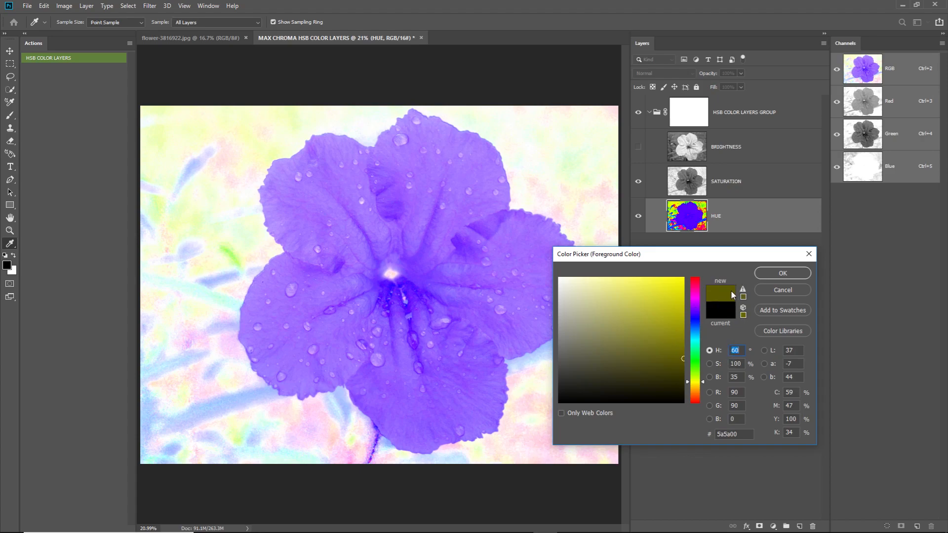
Step: Set the Color Picker hue to 240°, try a pale tint with 41% saturation, and cancel the Color Picker
{"action": "left_click", "coordinate": [696, 319]}
{"action": "type", "text": "240"}
{"action": "left_click_drag", "start_coordinate": [664, 281], "coordinate": [612, 238]}
{"action": "mouse_move", "coordinate": [664, 259]}
{"action": "left_mouse_down"}
{"action": "mouse_move", "coordinate": [399, 236]}
{"action": "mouse_move", "coordinate": [379, 215]}
{"action": "left_mouse_up"}
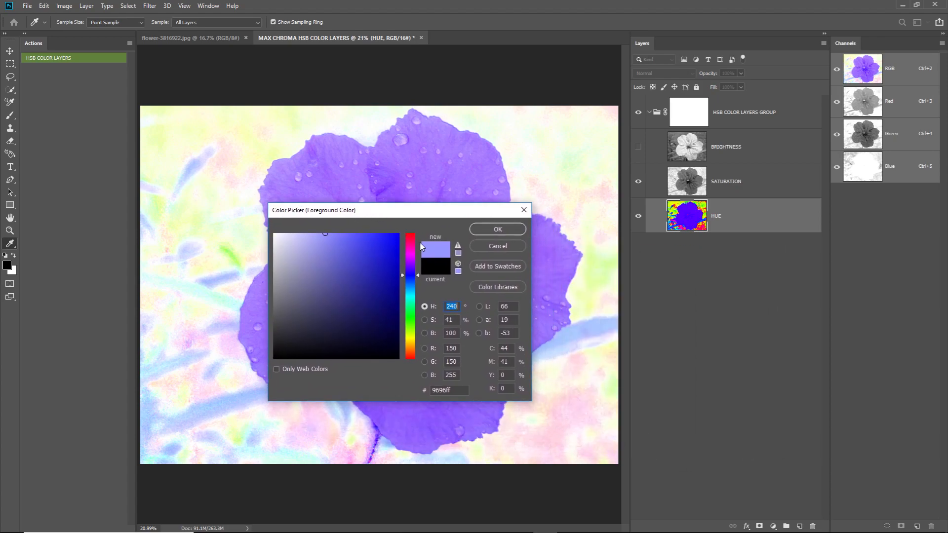
{"action": "left_click", "coordinate": [492, 247]}
{"action": "key", "text": "h"}
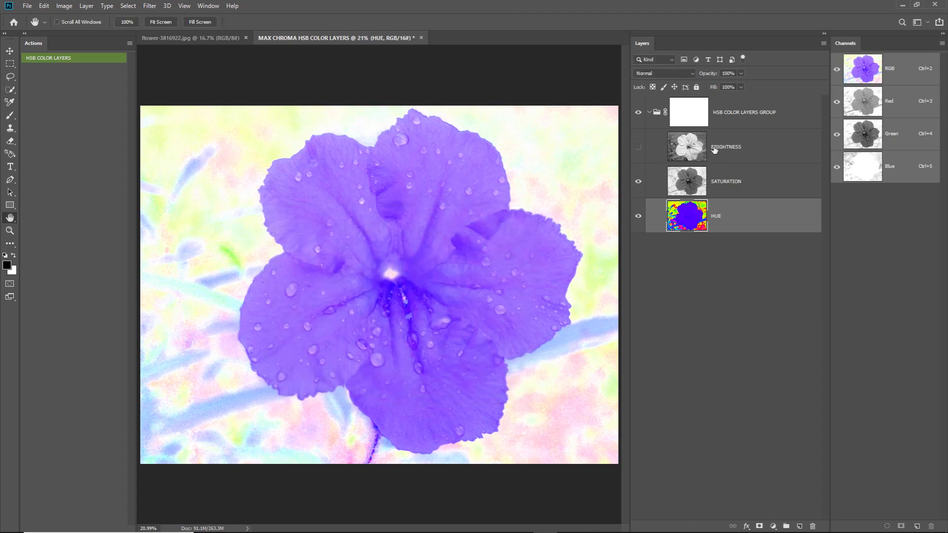
Step: Show the BRIGHTNESS layer over the SATURATION and HUE layers to recombine the full flower image
{"action": "left_click", "coordinate": [739, 152]}
{"action": "left_click", "coordinate": [642, 147]}
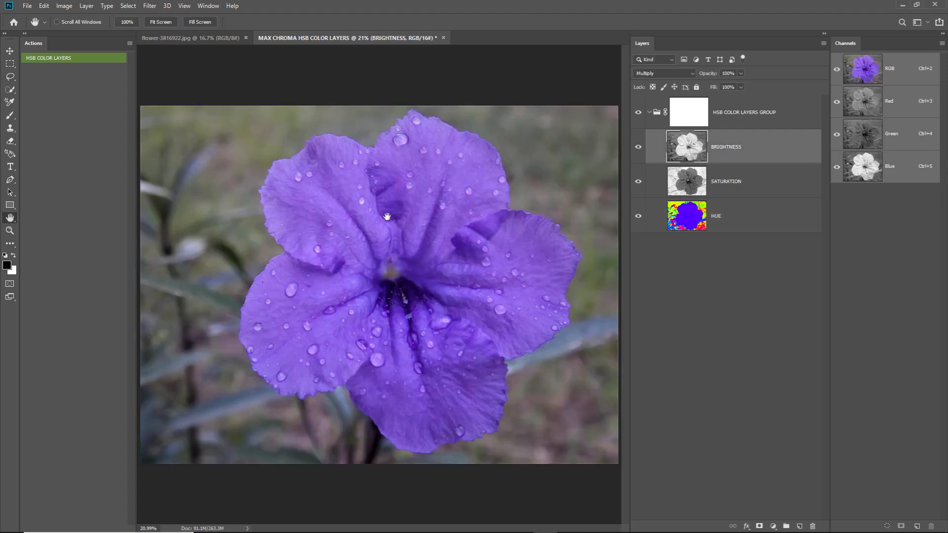
{"action": "scroll", "coordinate": [408, 307], "scroll_direction": "down", "scroll_amount": 1}
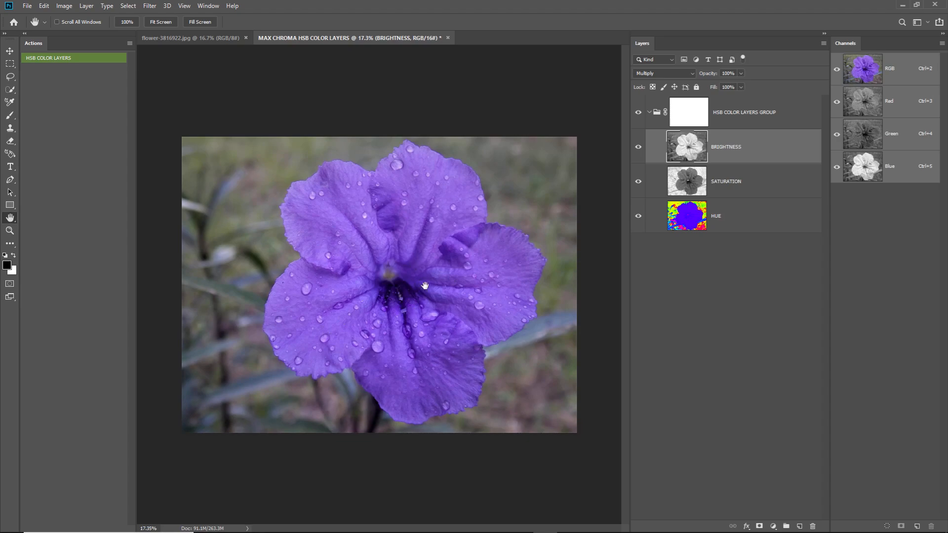
Step: Close the MAX CHROMA HSB COLOR LAYERS document without saving and close flower-3816922.jpg
{"action": "left_click", "coordinate": [449, 38]}
{"action": "left_click", "coordinate": [475, 197]}
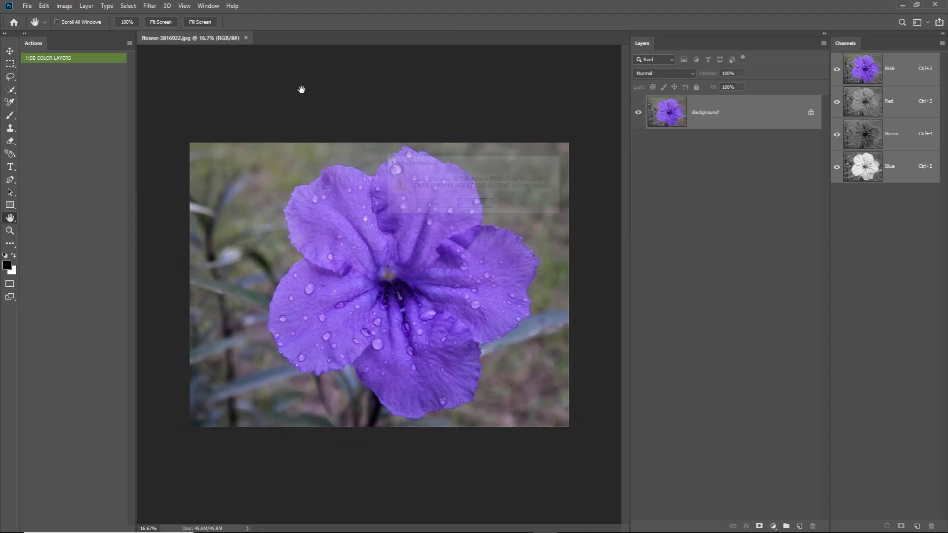
{"action": "left_click", "coordinate": [246, 37]}
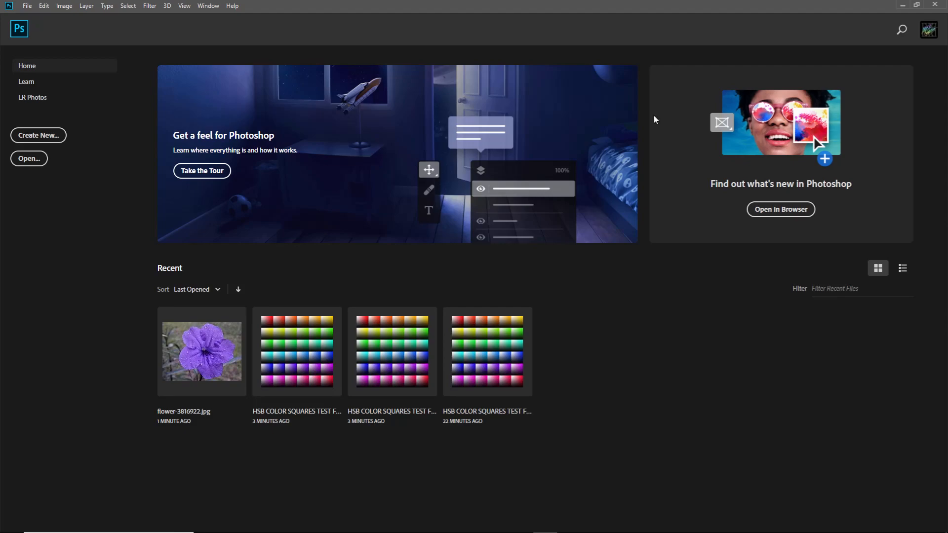
Step: Open flower-3817983.jpg from the desktop in Photoshop and run the HSB COLOR LAYERS action on it
{"action": "left_click", "coordinate": [903, 5]}
{"action": "left_click_drag", "start_coordinate": [480, 42], "coordinate": [578, 383]}
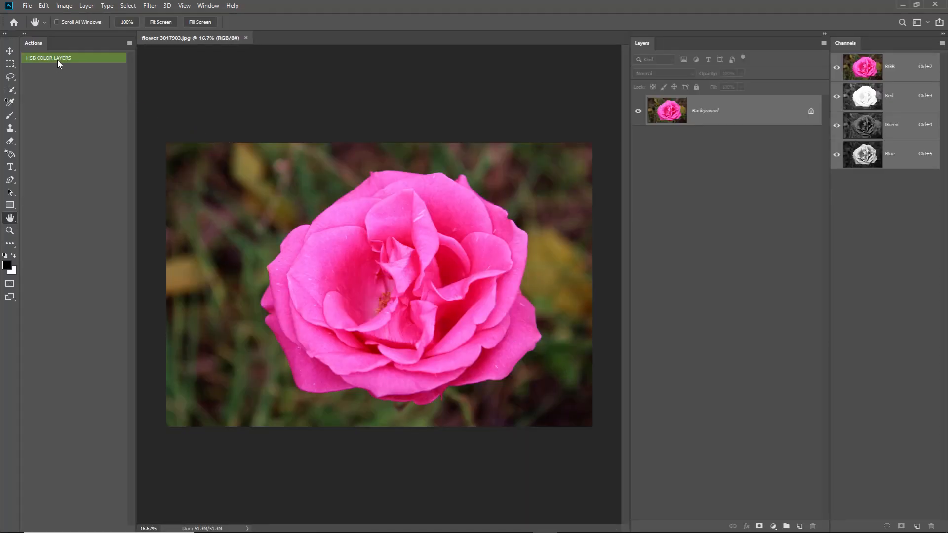
{"action": "left_click", "coordinate": [55, 60]}
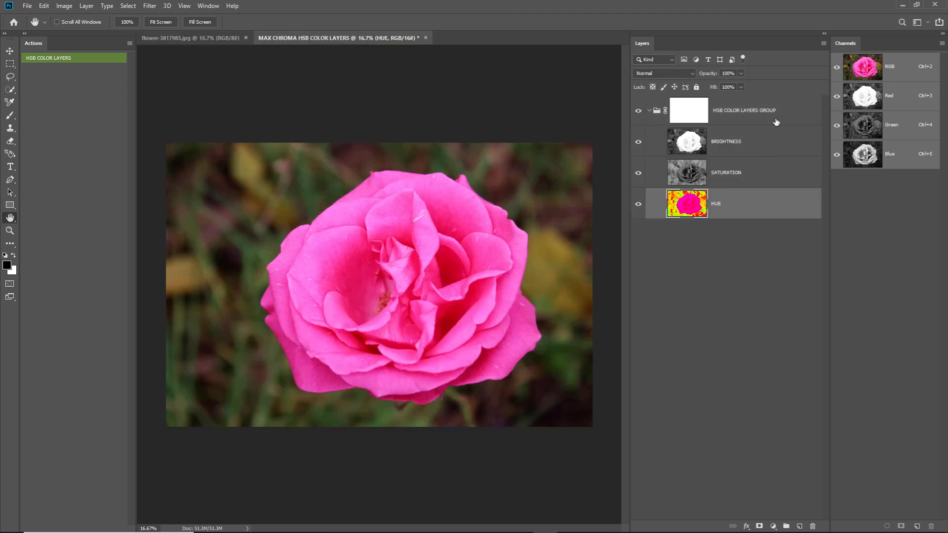
Step: Hide the rose's BRIGHTNESS and SATURATION layers to view the HUE layer alone, and show both layers again
{"action": "left_click", "coordinate": [734, 144]}
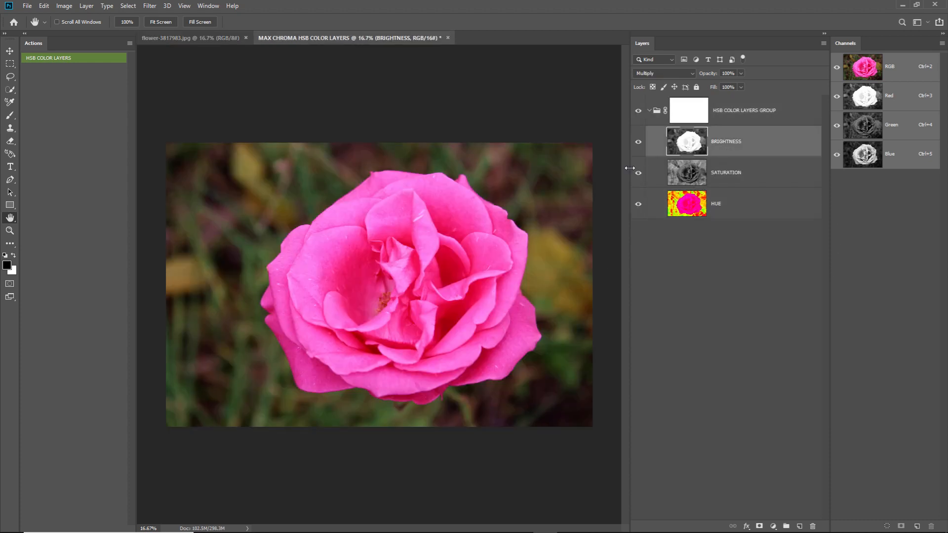
{"action": "left_click", "coordinate": [638, 144]}
{"action": "left_click", "coordinate": [639, 171]}
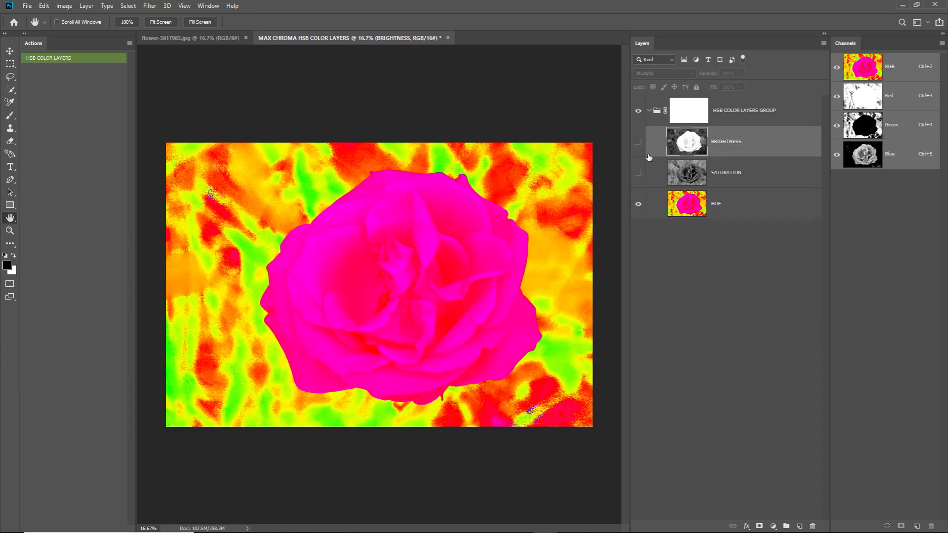
{"action": "left_click", "coordinate": [748, 204]}
{"action": "left_click", "coordinate": [638, 143]}
{"action": "left_click", "coordinate": [638, 173]}
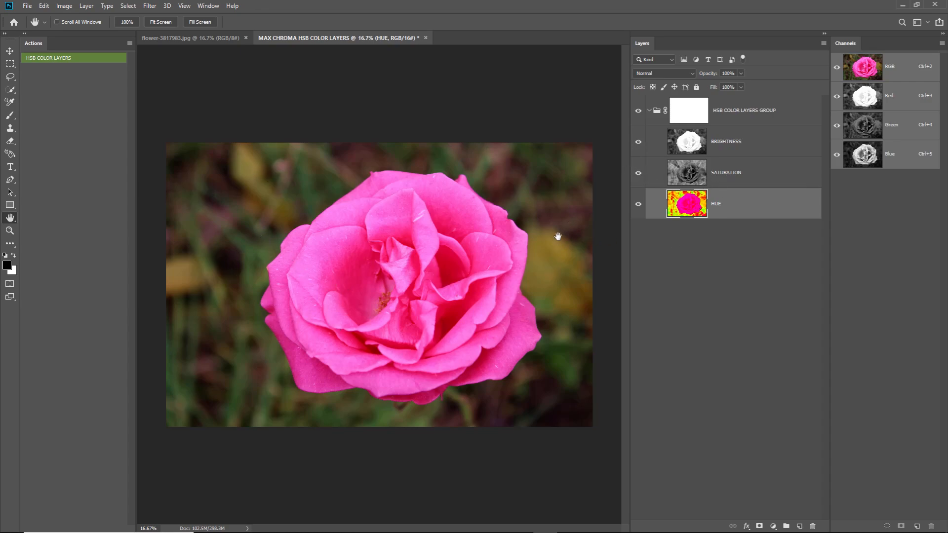
Step: Hide the SATURATION and BRIGHTNESS layers to isolate the rose's HUE layer
{"action": "left_click_drag", "start_coordinate": [639, 174], "coordinate": [639, 144]}
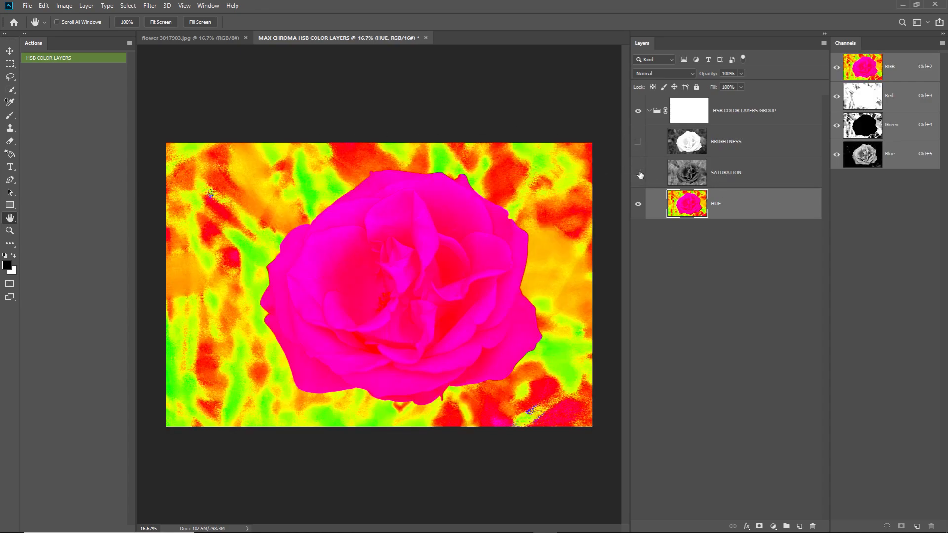
{"action": "left_click", "coordinate": [640, 141]}
{"action": "left_click", "coordinate": [639, 142]}
Step: Turn off Extras to remove the pixel grid from the magnified HUE layer
{"action": "scroll", "coordinate": [544, 415], "scroll_direction": "up", "scroll_amount": 6}
{"action": "scroll", "coordinate": [447, 330], "scroll_direction": "up", "scroll_amount": 4}
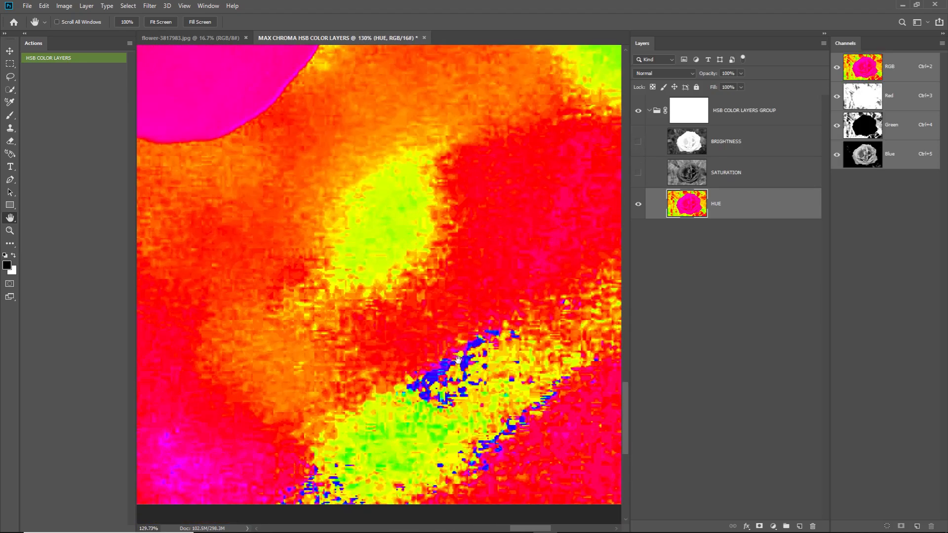
{"action": "scroll", "coordinate": [363, 340], "scroll_direction": "up", "scroll_amount": 3}
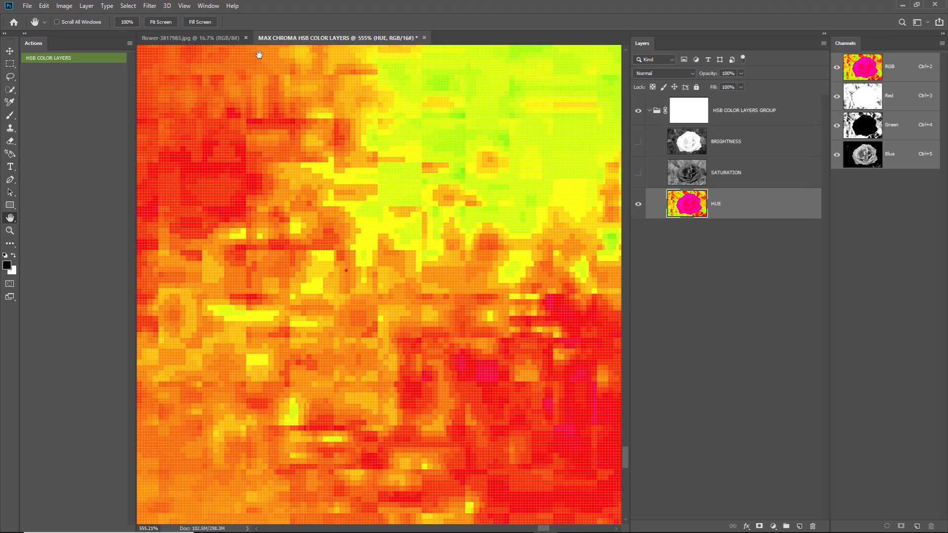
{"action": "left_click", "coordinate": [184, 5]}
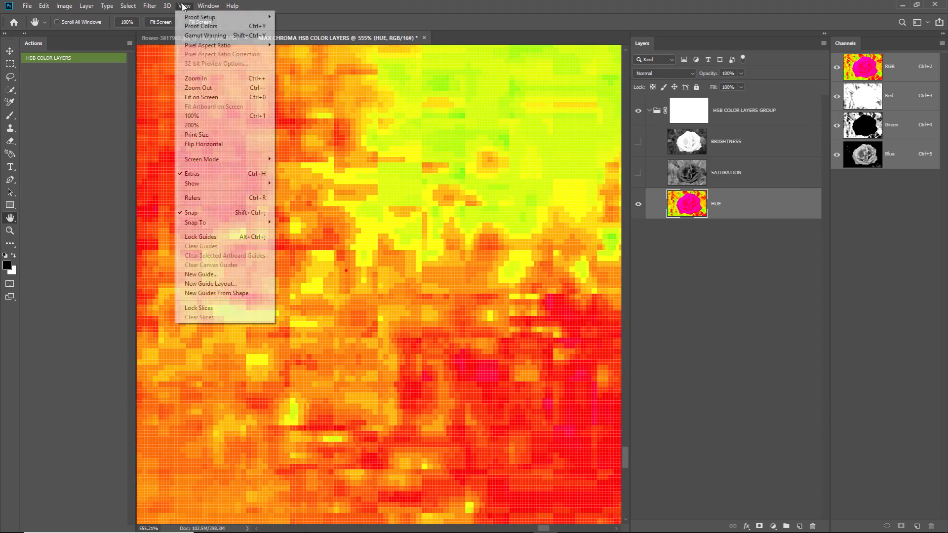
{"action": "left_click", "coordinate": [198, 173]}
Step: Examine the HUE layer's colours across the background and petals, and show the SATURATION and BRIGHTNESS layers again
{"action": "scroll", "coordinate": [485, 332], "scroll_direction": "down", "scroll_amount": 4}
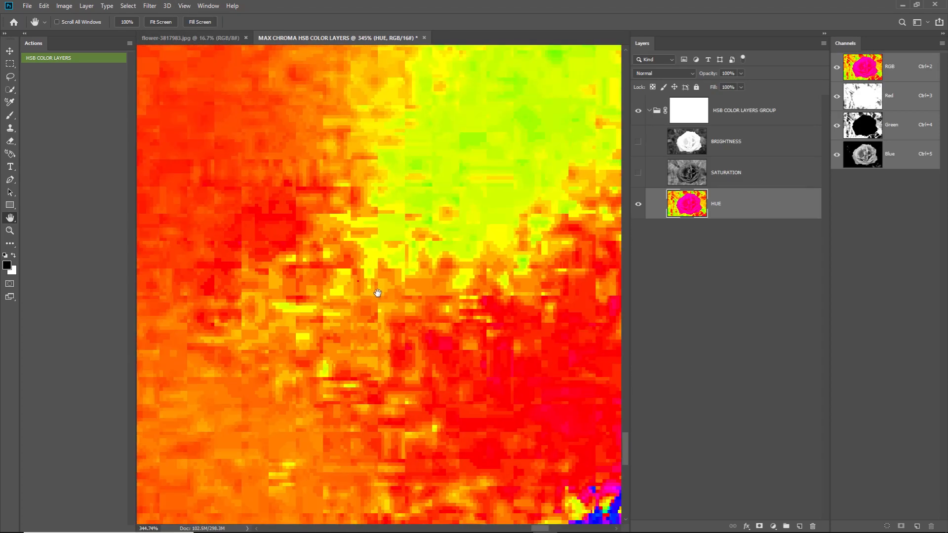
{"action": "scroll", "coordinate": [438, 256], "scroll_direction": "down", "scroll_amount": 3}
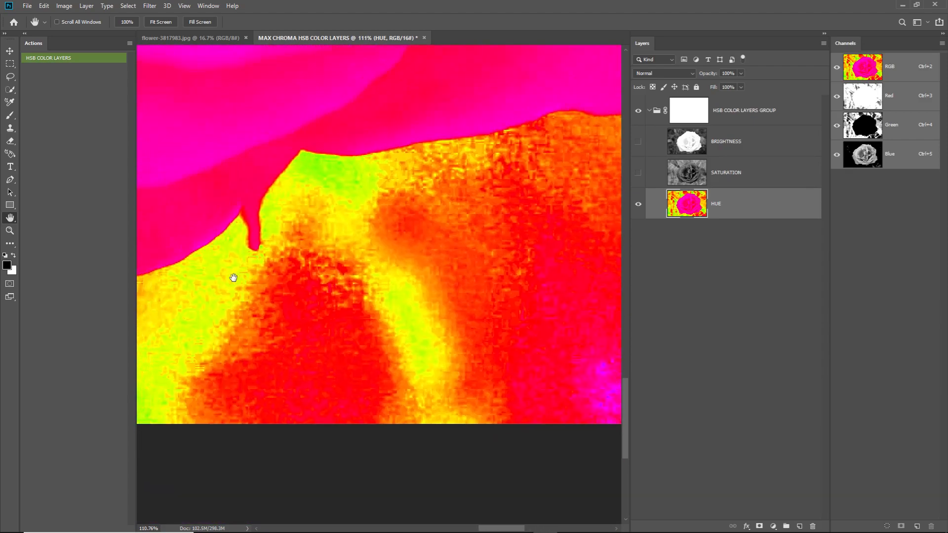
{"action": "left_click_drag", "start_coordinate": [215, 280], "coordinate": [373, 240]}
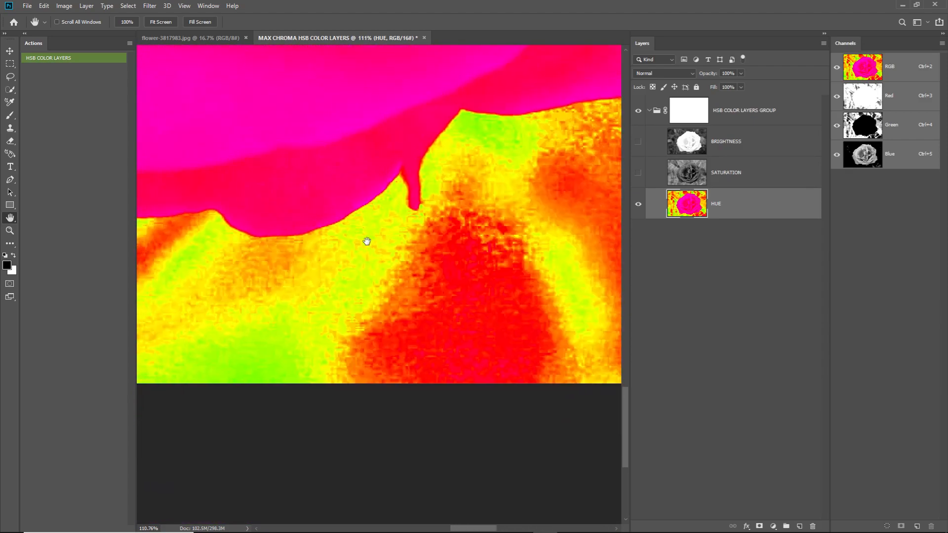
{"action": "scroll", "coordinate": [373, 247], "scroll_direction": "down", "scroll_amount": 3}
{"action": "left_click_drag", "start_coordinate": [237, 290], "coordinate": [408, 296]}
{"action": "left_click_drag", "start_coordinate": [159, 251], "coordinate": [368, 308]}
{"action": "scroll", "coordinate": [372, 252], "scroll_direction": "down", "scroll_amount": 4}
{"action": "scroll", "coordinate": [465, 93], "scroll_direction": "up", "scroll_amount": 4}
{"action": "left_click_drag", "start_coordinate": [465, 93], "coordinate": [409, 261]}
{"action": "scroll", "coordinate": [416, 202], "scroll_direction": "down", "scroll_amount": 6}
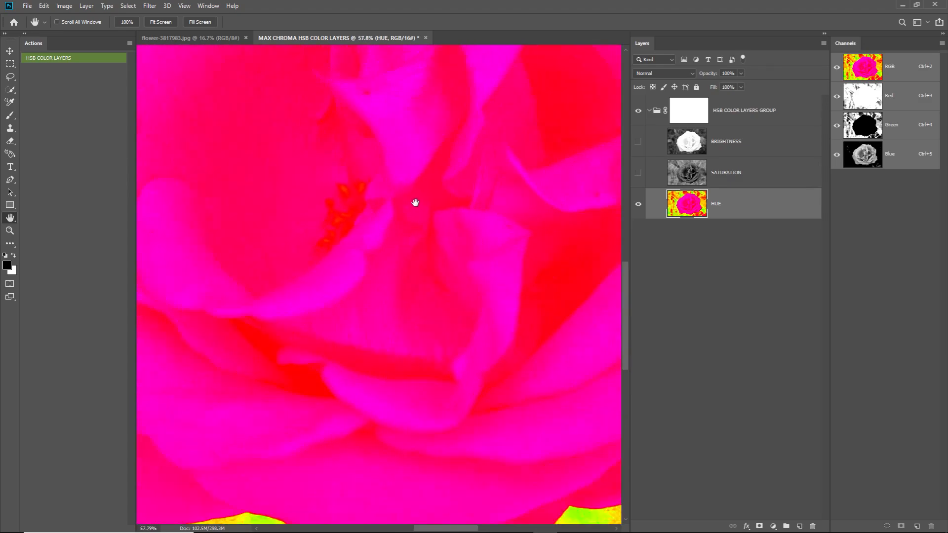
{"action": "scroll", "coordinate": [360, 165], "scroll_direction": "down", "scroll_amount": 1}
{"action": "scroll", "coordinate": [360, 165], "scroll_direction": "down", "scroll_amount": 1}
{"action": "scroll", "coordinate": [434, 257], "scroll_direction": "up", "scroll_amount": 1}
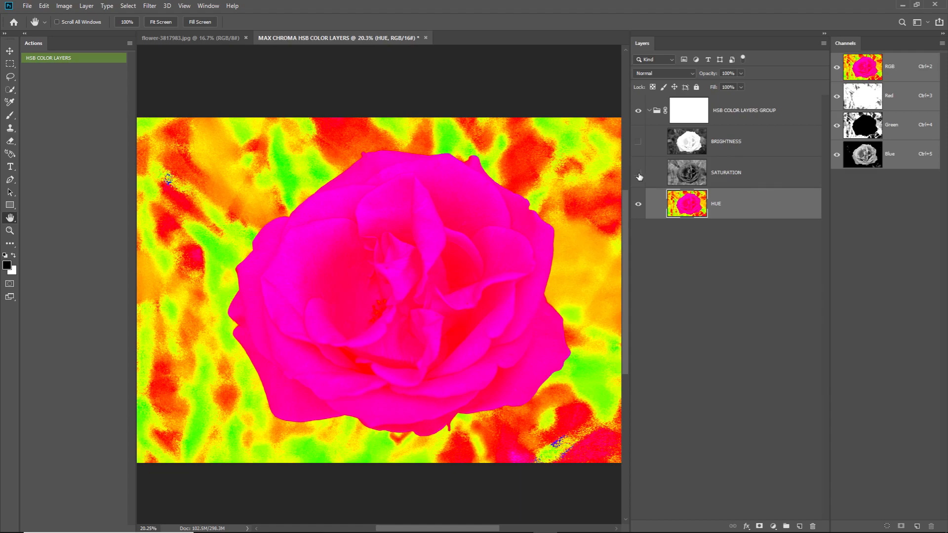
{"action": "left_click", "coordinate": [638, 141]}
Step: Try a Levels adjustment on the SATURATION layer with the white input level at 163
{"action": "left_click", "coordinate": [761, 177]}
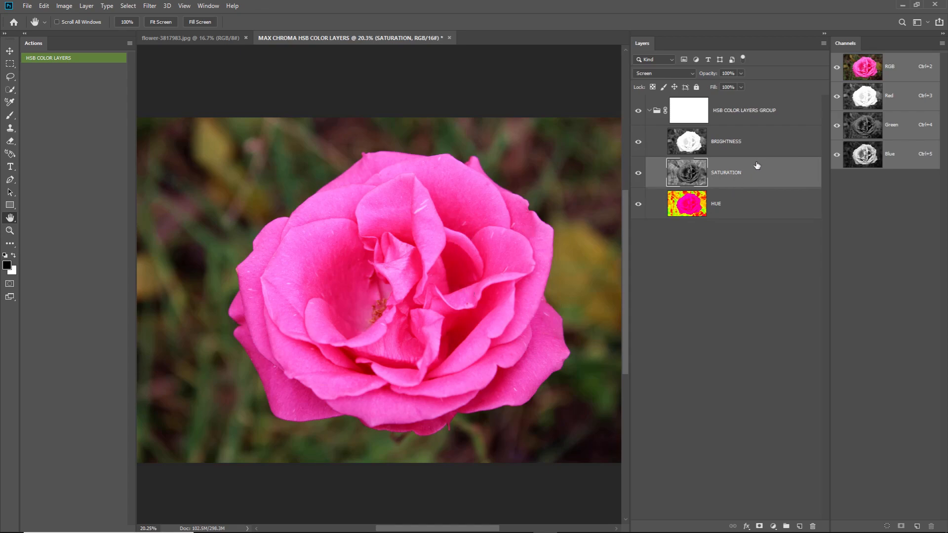
{"action": "left_click", "coordinate": [73, 7]}
{"action": "mouse_move", "coordinate": [89, 33]}
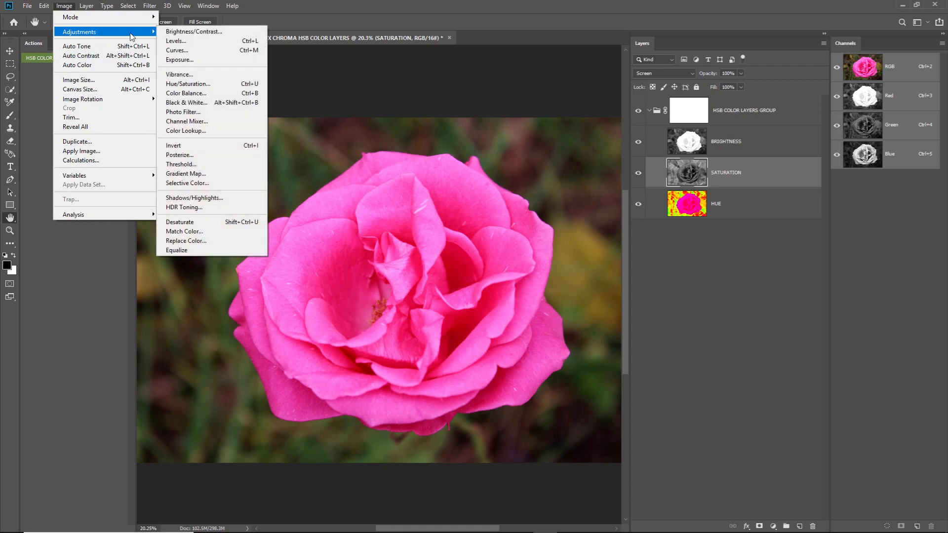
{"action": "left_click", "coordinate": [180, 44]}
{"action": "mouse_move", "coordinate": [670, 394]}
{"action": "left_mouse_down"}
{"action": "mouse_move", "coordinate": [711, 394]}
{"action": "mouse_move", "coordinate": [667, 384]}
{"action": "left_mouse_up"}
{"action": "left_click_drag", "start_coordinate": [795, 394], "coordinate": [750, 396]}
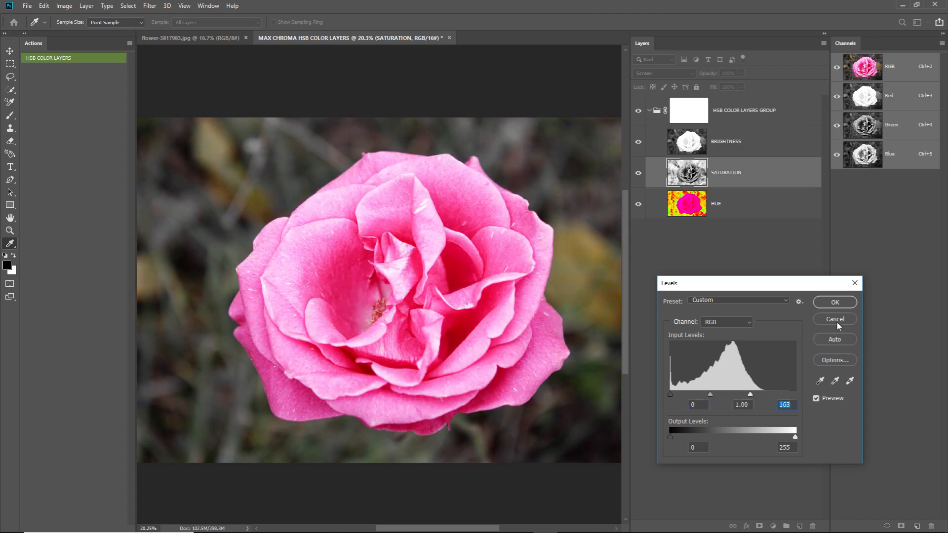
{"action": "left_click", "coordinate": [835, 319]}
Step: Try a Curves adjustment on the BRIGHTNESS layer
{"action": "left_click", "coordinate": [726, 147]}
{"action": "key", "text": "h"}
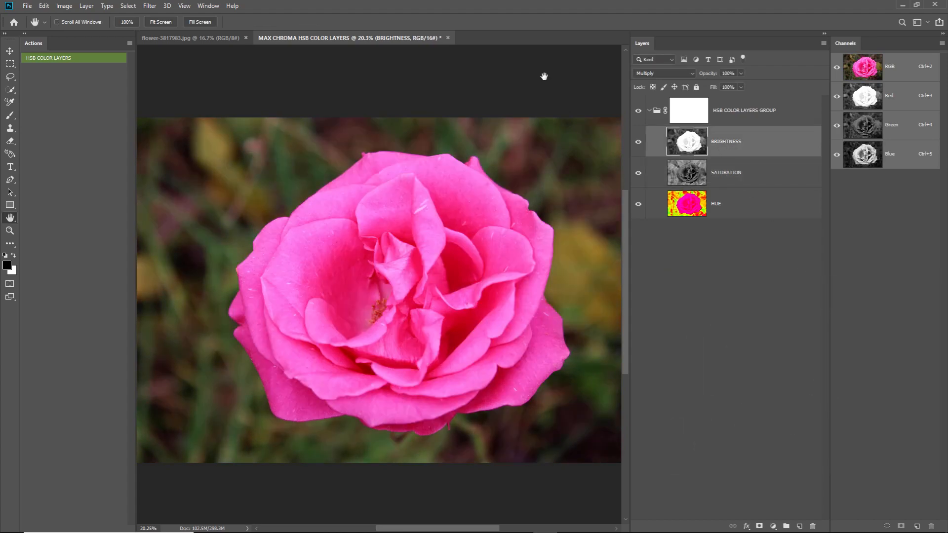
{"action": "left_click", "coordinate": [64, 6]}
{"action": "mouse_move", "coordinate": [83, 32]}
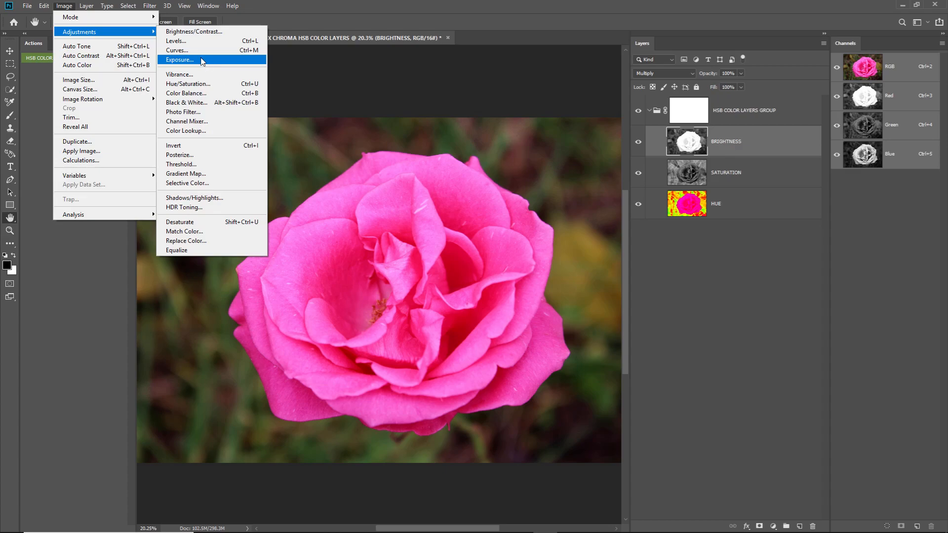
{"action": "left_click", "coordinate": [196, 51]}
{"action": "left_click_drag", "start_coordinate": [681, 385], "coordinate": [712, 416]}
{"action": "left_click", "coordinate": [889, 314]}
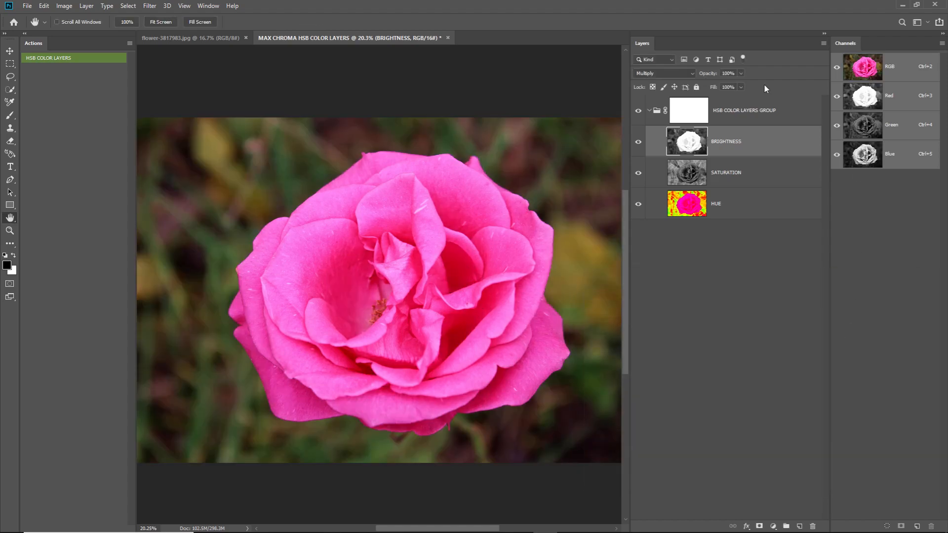
Step: Try a Hue/Saturation adjustment on flower-3817983.jpg with the Master hue at -52
{"action": "left_click", "coordinate": [689, 197]}
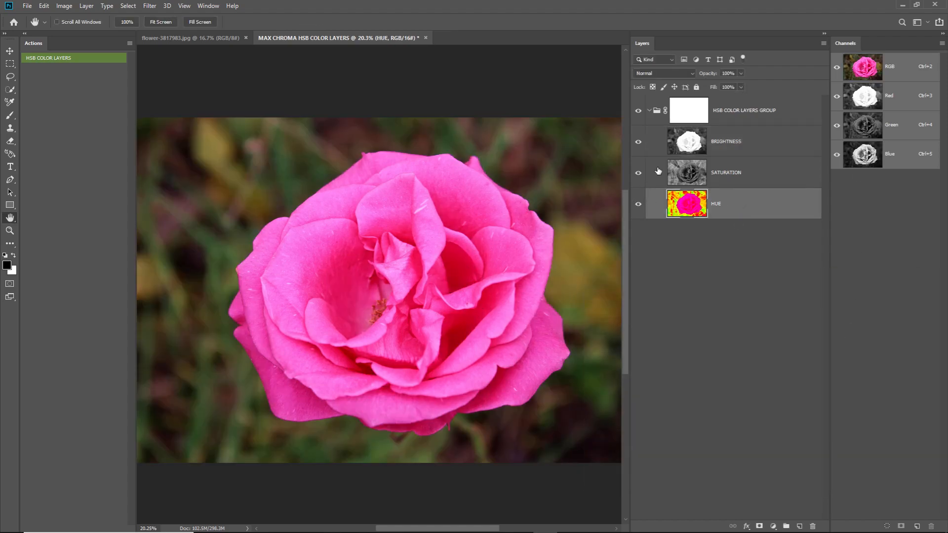
{"action": "left_click", "coordinate": [236, 38]}
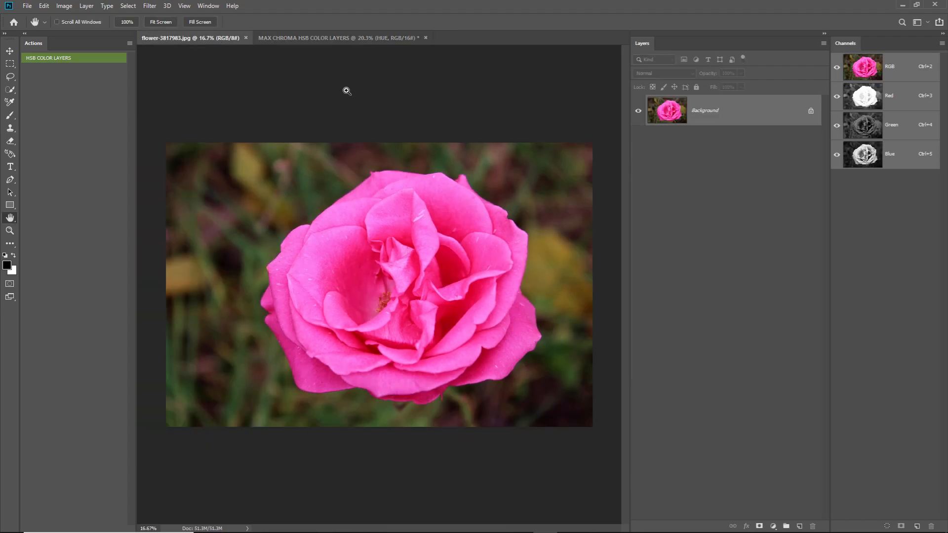
{"action": "left_click", "coordinate": [64, 6]}
{"action": "mouse_move", "coordinate": [99, 31]}
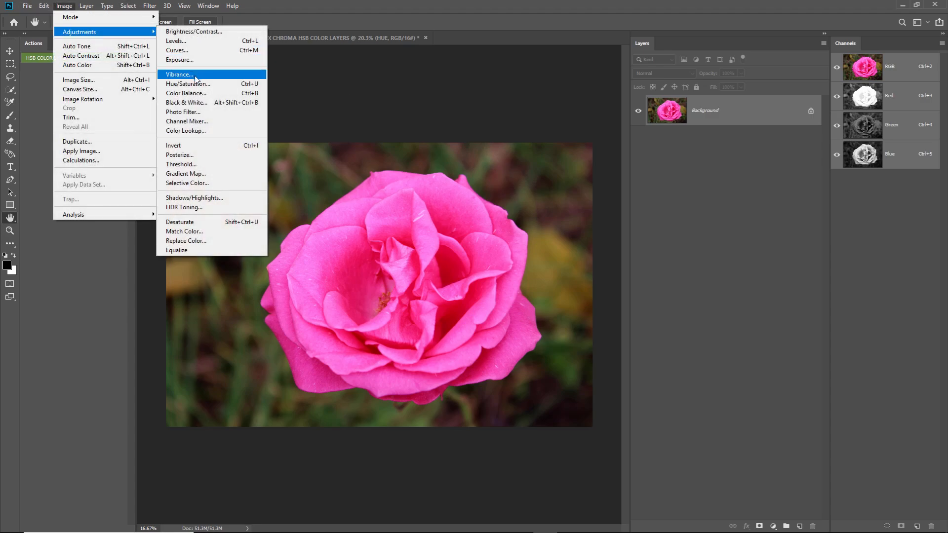
{"action": "left_click", "coordinate": [188, 84]}
{"action": "left_click", "coordinate": [701, 250]}
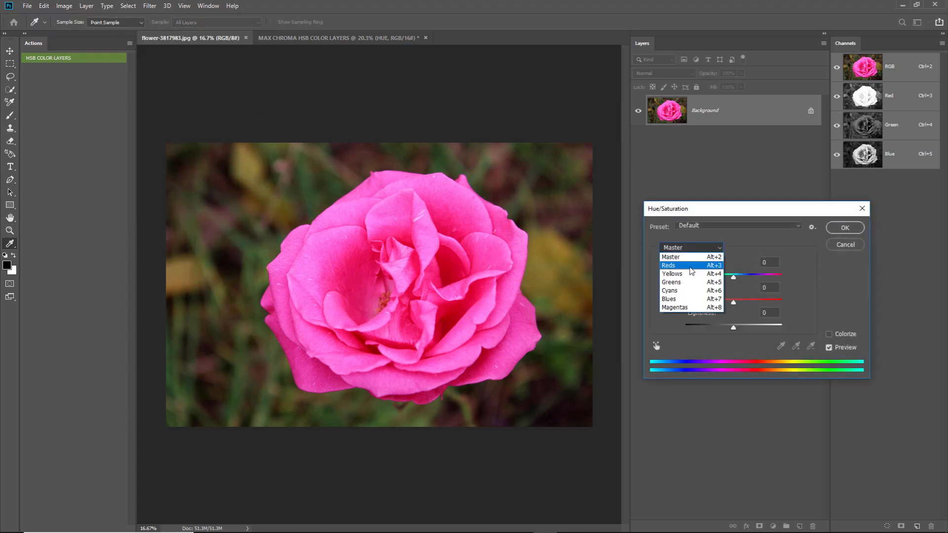
{"action": "left_click", "coordinate": [733, 262]}
{"action": "mouse_move", "coordinate": [733, 276]}
{"action": "left_mouse_down"}
{"action": "mouse_move", "coordinate": [766, 273]}
{"action": "mouse_move", "coordinate": [720, 275]}
{"action": "left_mouse_up"}
{"action": "left_click", "coordinate": [691, 248]}
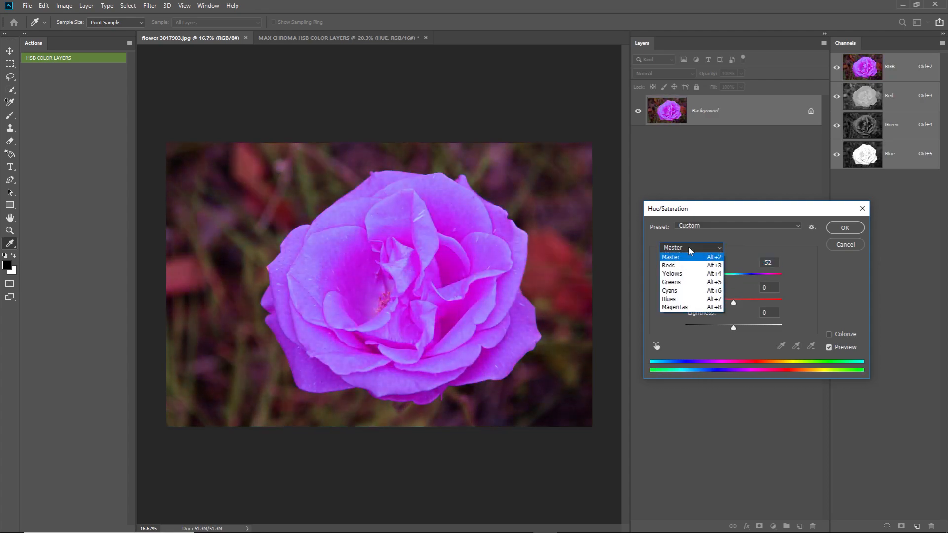
{"action": "left_click", "coordinate": [839, 240]}
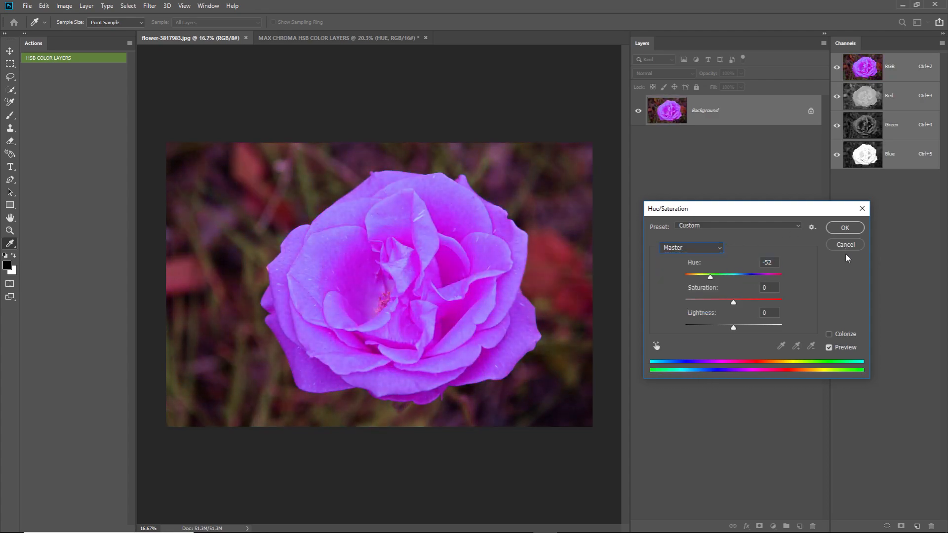
{"action": "left_click", "coordinate": [838, 245]}
{"action": "key", "text": "h"}
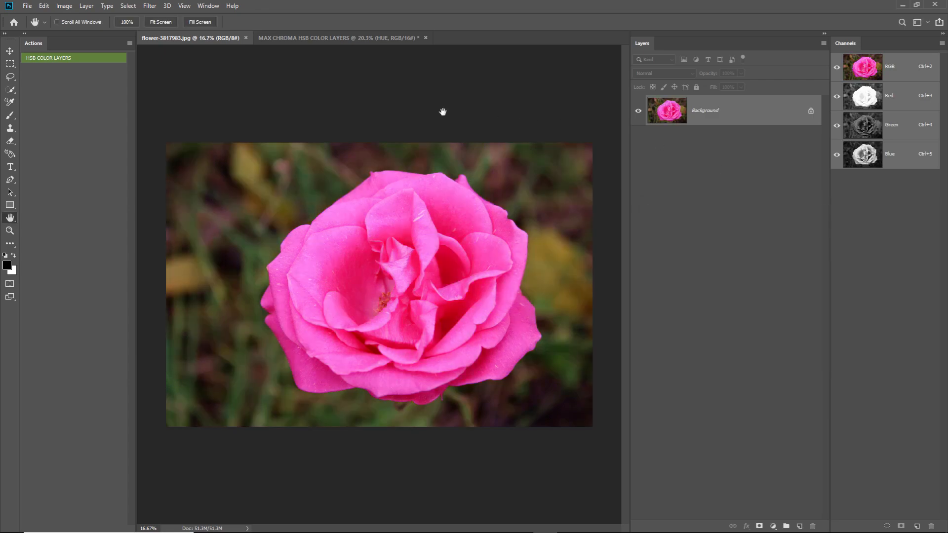
Step: Close flower-3817983.jpg and check the HUE layer alone by temporarily hiding the SATURATION and BRIGHTNESS layers
{"action": "left_click", "coordinate": [246, 38]}
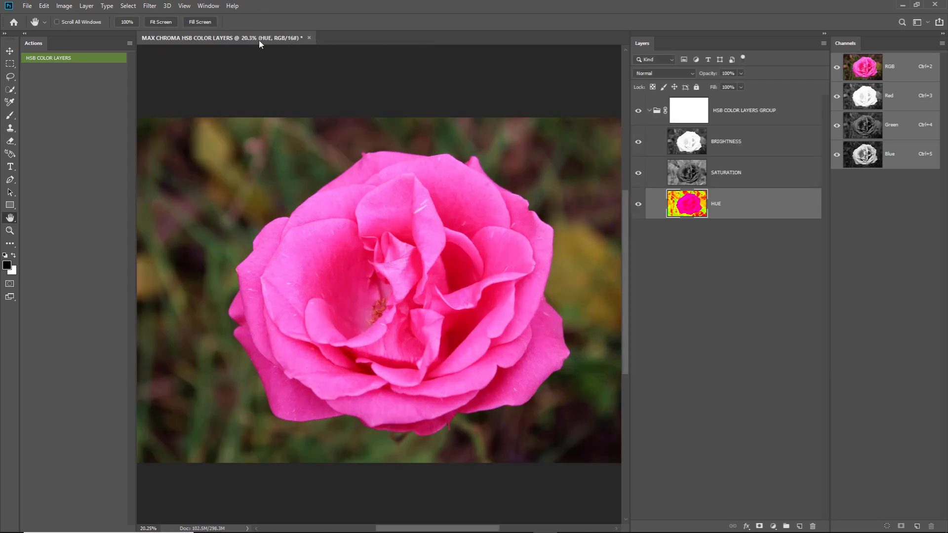
{"action": "left_click", "coordinate": [638, 173]}
{"action": "left_click", "coordinate": [638, 142]}
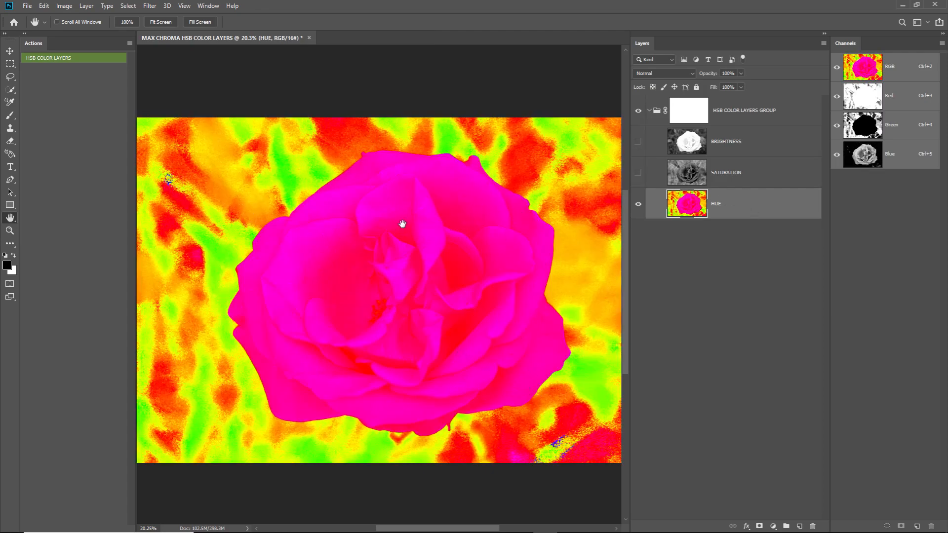
{"action": "scroll", "coordinate": [324, 254], "scroll_direction": "down", "scroll_amount": 3}
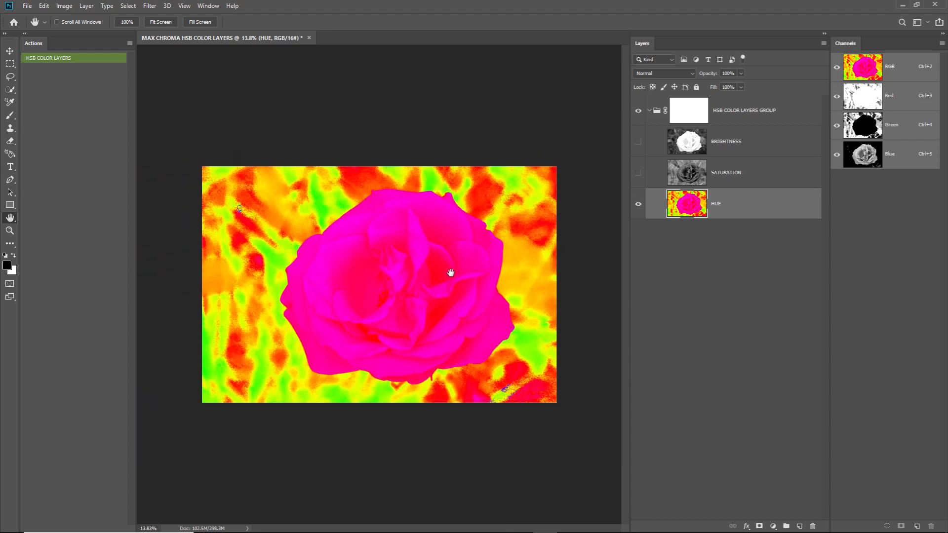
{"action": "left_click", "coordinate": [638, 173]}
{"action": "left_click", "coordinate": [638, 141]}
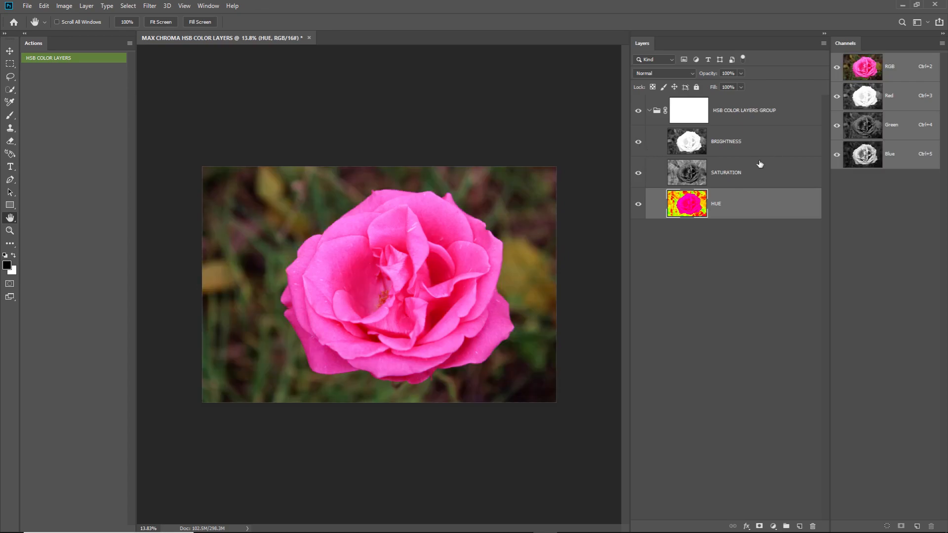
Step: Close the rose's MAX CHROMA HSB COLOR LAYERS document without saving it
{"action": "left_click", "coordinate": [743, 173]}
{"action": "left_click", "coordinate": [751, 147]}
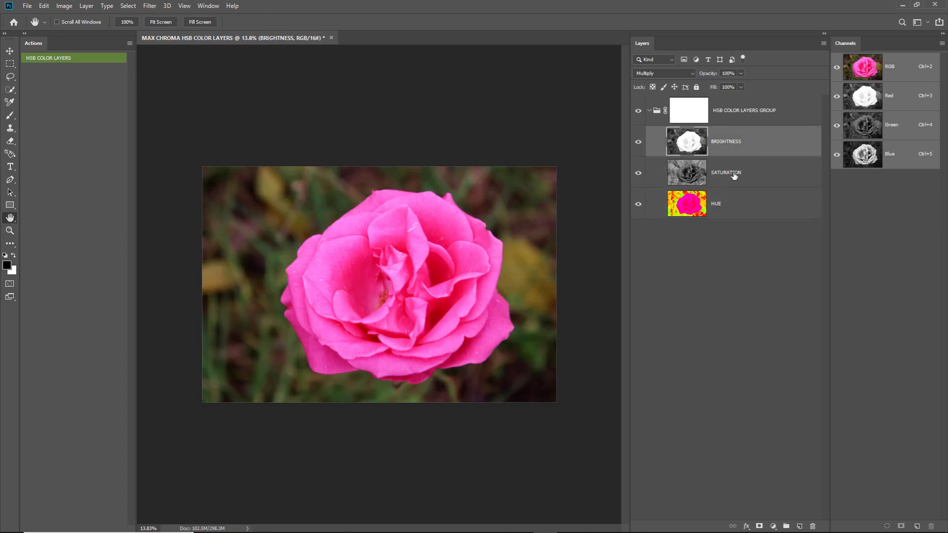
{"action": "left_click", "coordinate": [332, 38]}
{"action": "left_click", "coordinate": [476, 204]}
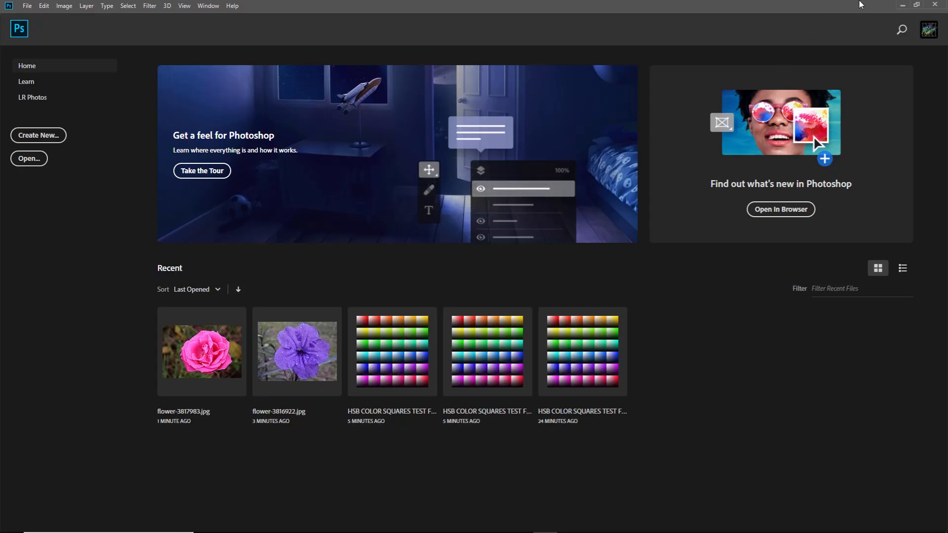
Step: Open the sun-3820930.jpg image from the desktop in Photoshop
{"action": "left_click", "coordinate": [903, 5]}
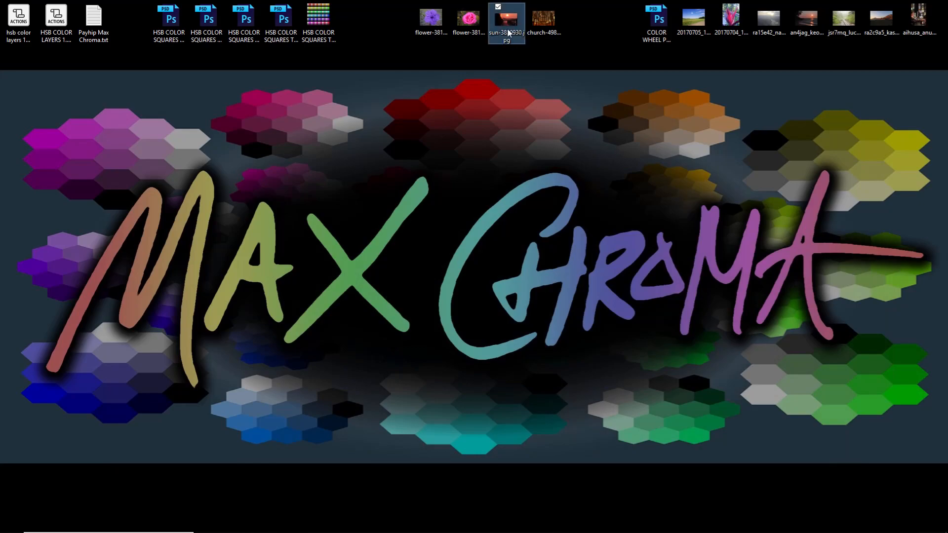
{"action": "left_click", "coordinate": [544, 524]}
{"action": "left_click_drag", "start_coordinate": [543, 529], "coordinate": [601, 271]}
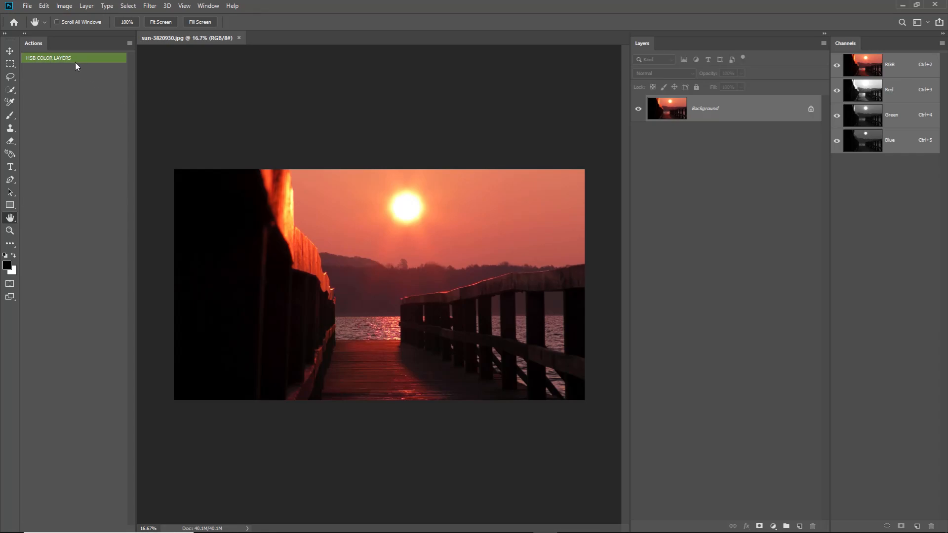
Step: Turn off Button Mode for the actions and play the HSB COLOR LAYERS action on the sunset image
{"action": "left_click", "coordinate": [130, 43]}
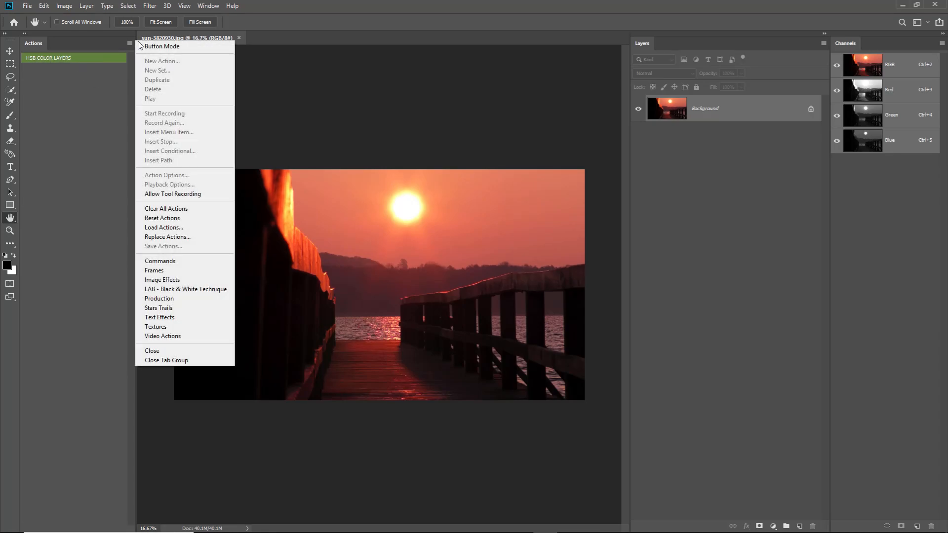
{"action": "left_click", "coordinate": [154, 46]}
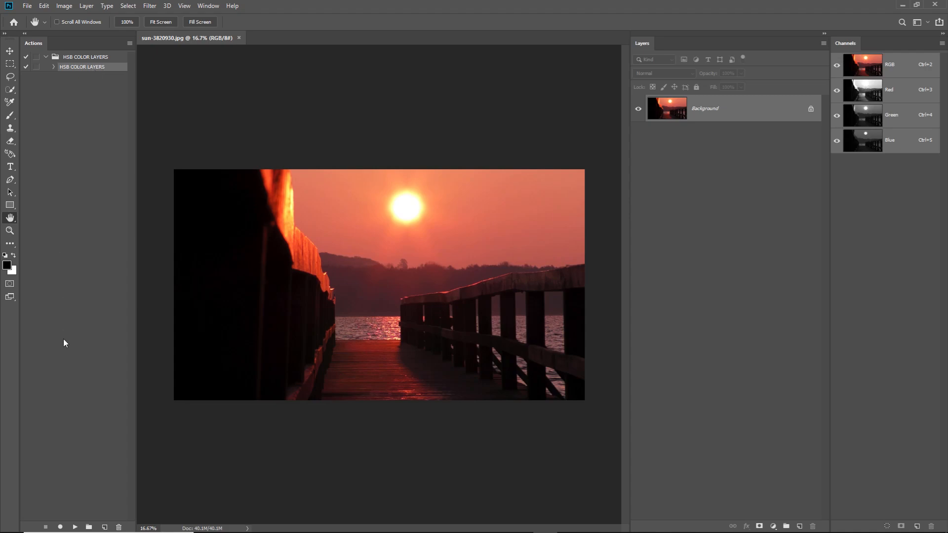
{"action": "left_click", "coordinate": [75, 527]}
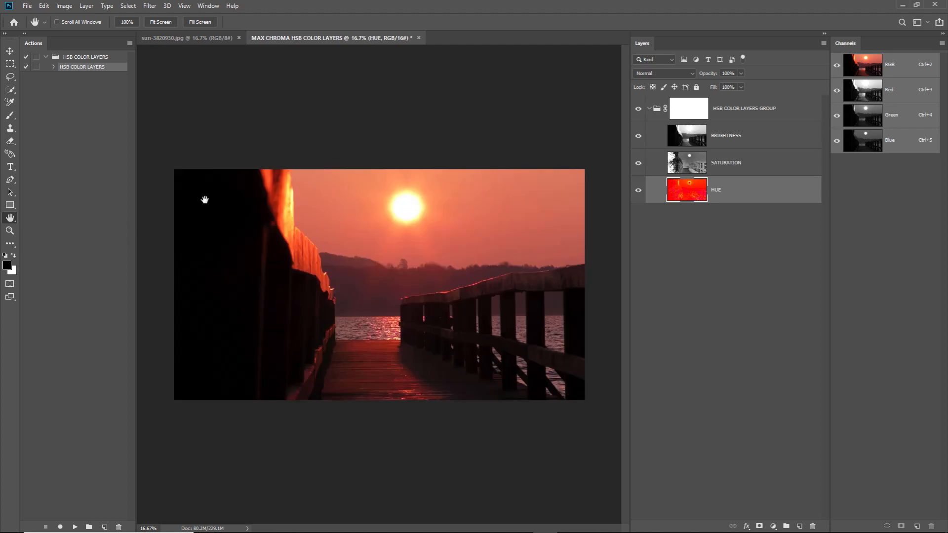
Step: Hide the BRIGHTNESS and SATURATION layers of the sunset image so only its HUE layer shows
{"action": "left_click", "coordinate": [738, 137]}
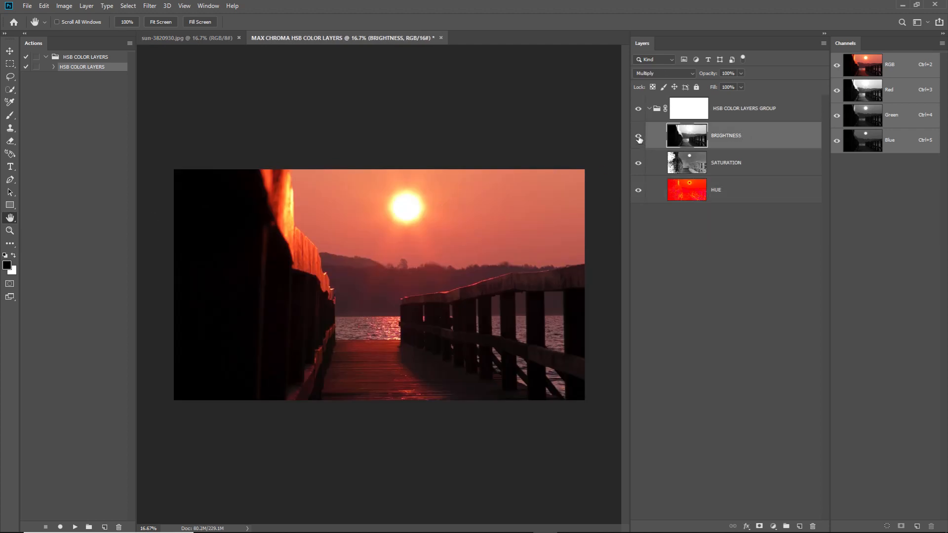
{"action": "left_click", "coordinate": [639, 137]}
{"action": "left_click", "coordinate": [639, 159]}
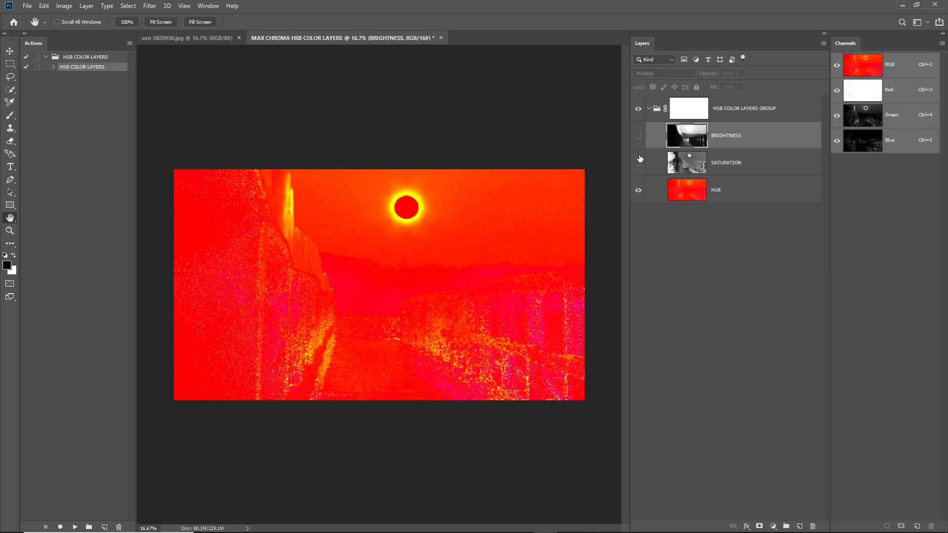
Step: Inspect the sun's edge up close on the HUE layer and compare it with the SATURATION and BRIGHTNESS layers shown
{"action": "left_click", "coordinate": [750, 198]}
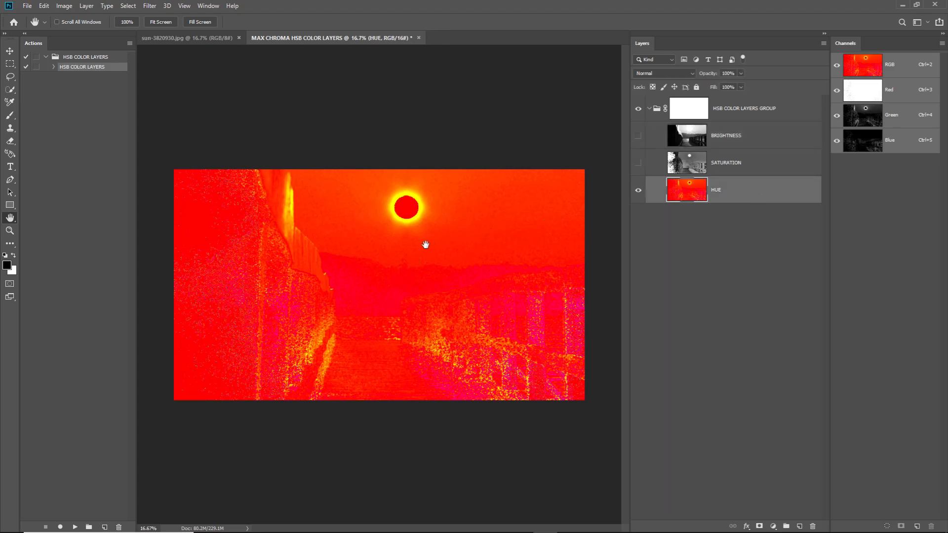
{"action": "scroll", "coordinate": [403, 209], "scroll_direction": "up", "scroll_amount": 12}
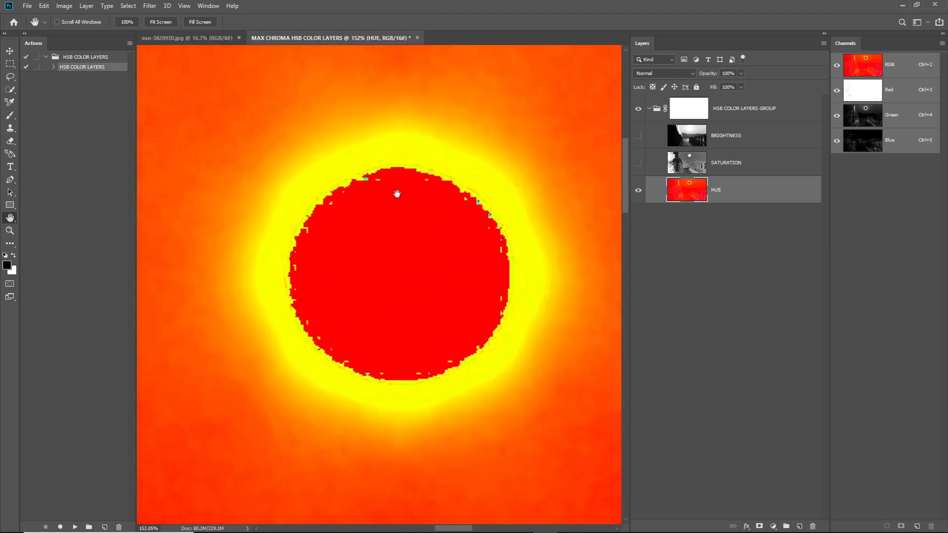
{"action": "scroll", "coordinate": [397, 194], "scroll_direction": "up", "scroll_amount": 2}
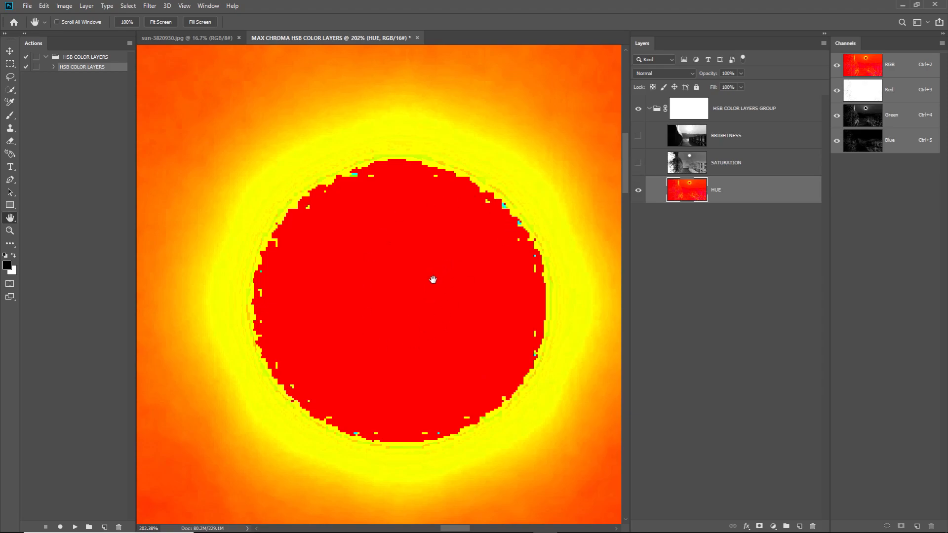
{"action": "left_click", "coordinate": [638, 164]}
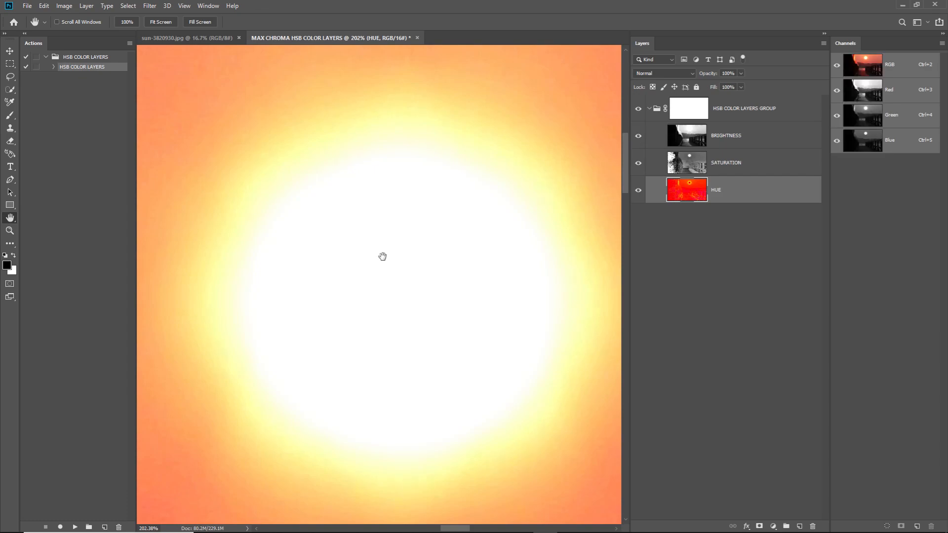
{"action": "scroll", "coordinate": [383, 254], "scroll_direction": "down", "scroll_amount": 10}
{"action": "scroll", "coordinate": [364, 269], "scroll_direction": "down", "scroll_amount": 1}
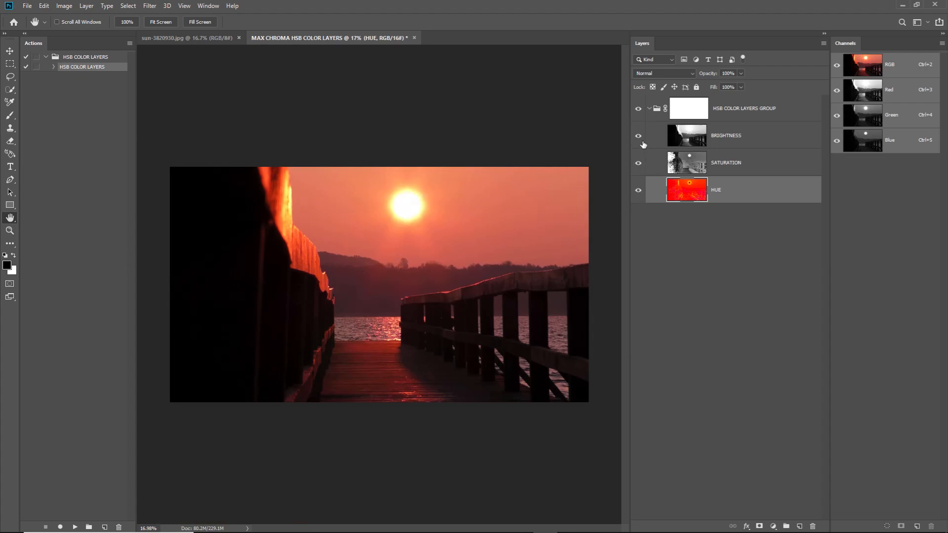
Step: Hide the BRIGHTNESS layer and apply a Threshold adjustment at level 246 to the visible SATURATION layer
{"action": "left_click", "coordinate": [638, 163]}
{"action": "left_click", "coordinate": [638, 136]}
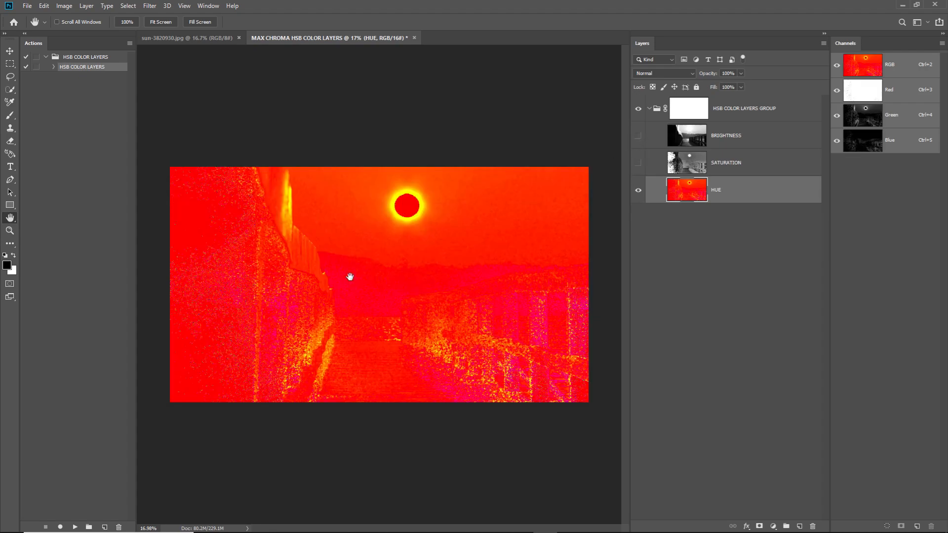
{"action": "left_click", "coordinate": [638, 163]}
{"action": "left_click", "coordinate": [728, 168]}
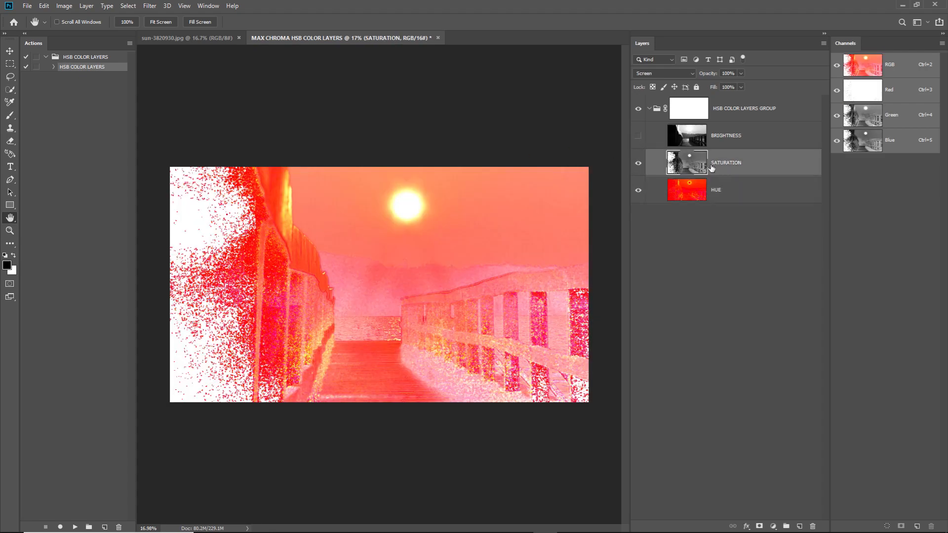
{"action": "left_click", "coordinate": [64, 6]}
{"action": "mouse_move", "coordinate": [99, 32]}
{"action": "left_click", "coordinate": [197, 164]}
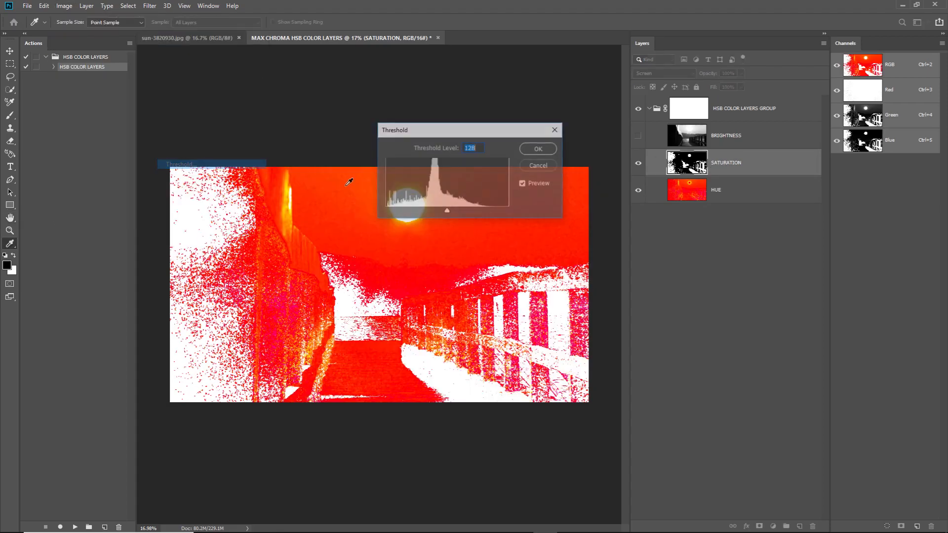
{"action": "left_click_drag", "start_coordinate": [401, 128], "coordinate": [642, 237]}
{"action": "left_click_drag", "start_coordinate": [678, 321], "coordinate": [747, 324]}
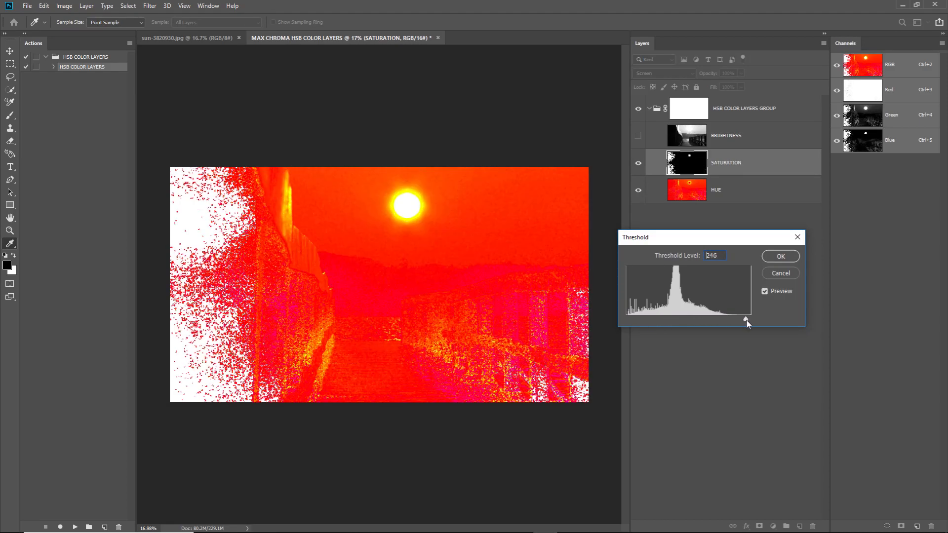
{"action": "key", "text": "Return"}
Step: Show the BRIGHTNESS layer and apply a Threshold adjustment to it at a very low level
{"action": "left_click", "coordinate": [638, 137]}
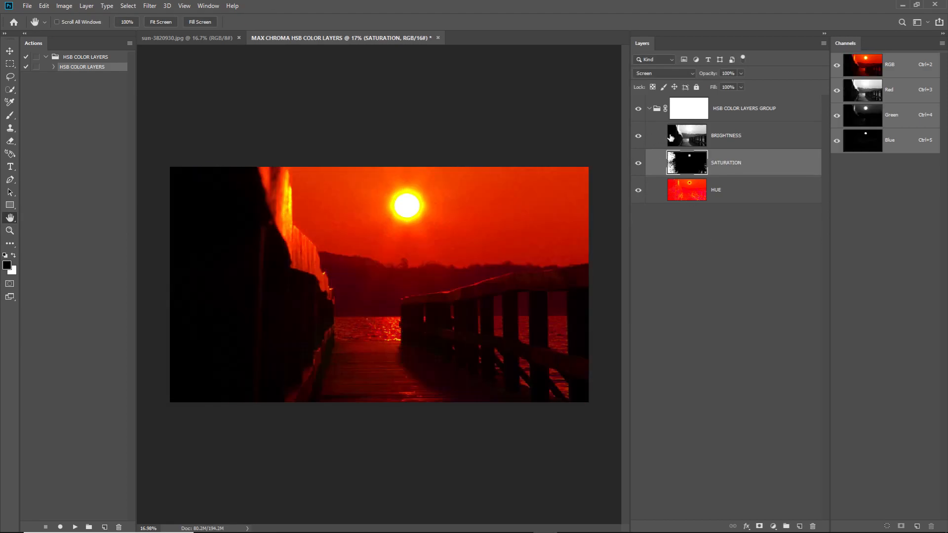
{"action": "left_click", "coordinate": [752, 139]}
{"action": "left_click", "coordinate": [64, 6]}
{"action": "mouse_move", "coordinate": [115, 32]}
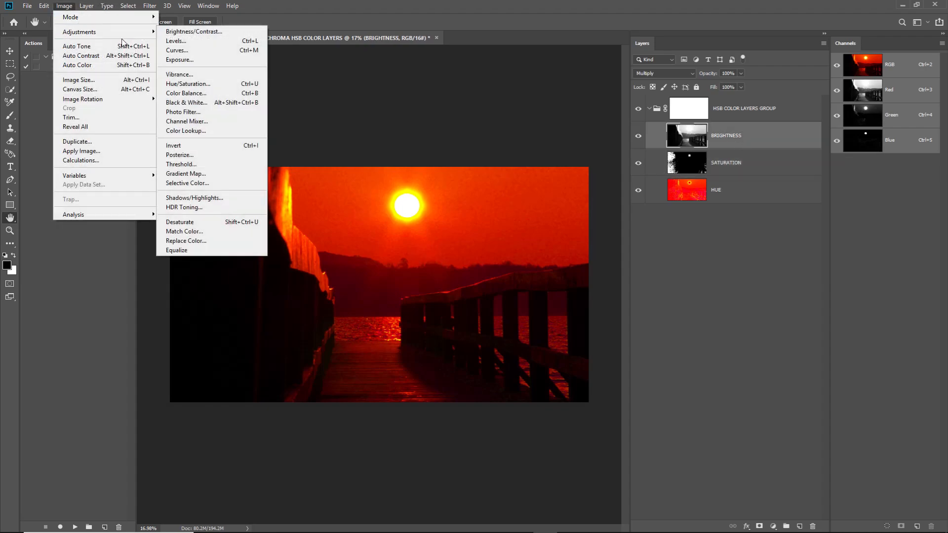
{"action": "left_click", "coordinate": [180, 164]}
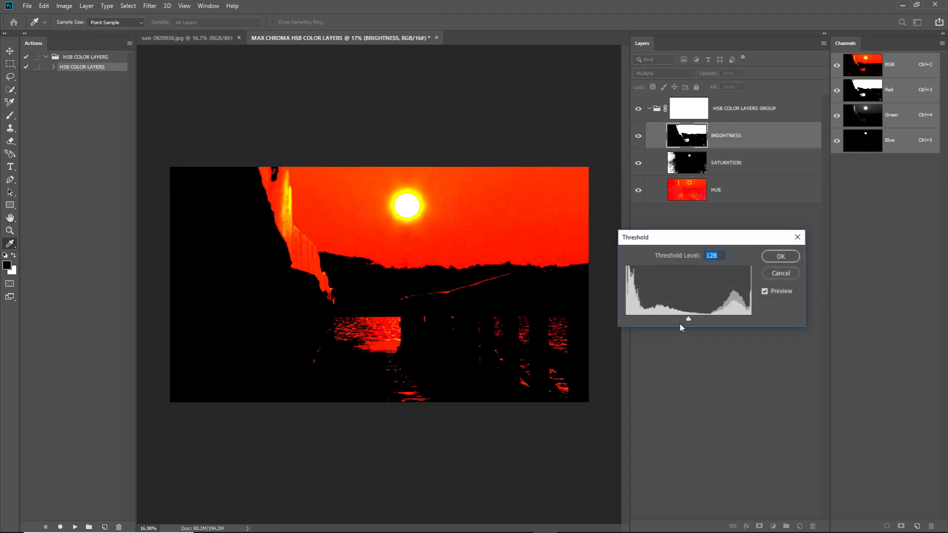
{"action": "left_click_drag", "start_coordinate": [683, 321], "coordinate": [631, 322]}
{"action": "key", "text": "Return"}
Step: Select the HUE layer and hide the SATURATION and BRIGHTNESS layers of the sunset image
{"action": "left_click", "coordinate": [749, 194]}
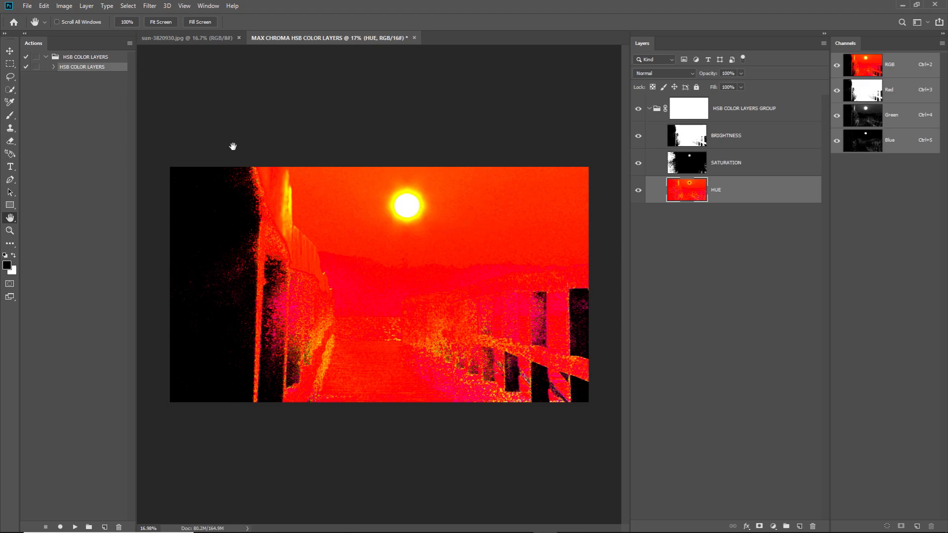
{"action": "left_click", "coordinate": [641, 164]}
{"action": "left_click", "coordinate": [639, 136]}
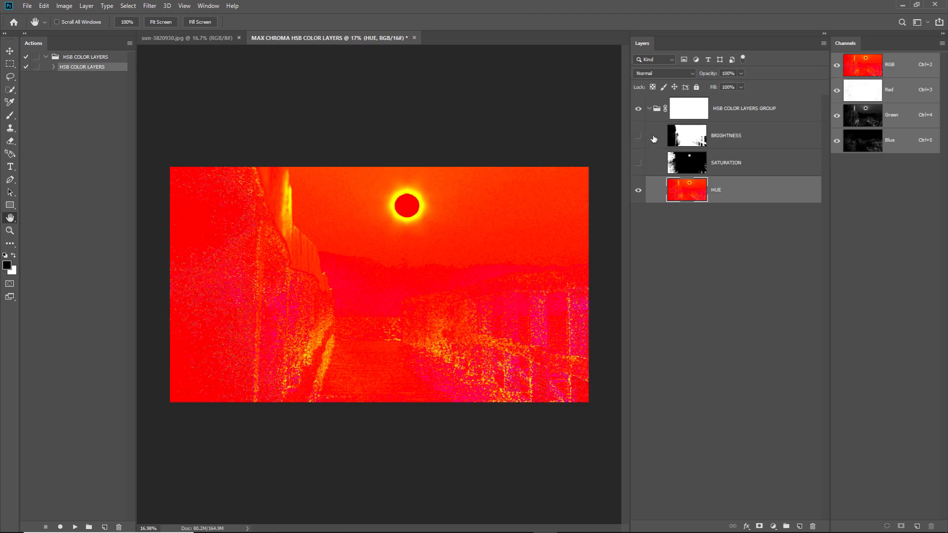
Step: Close the sunset's MAX CHROMA HSB COLOR LAYERS document without saving it, and close sun-3820930.jpg
{"action": "left_click", "coordinate": [414, 39]}
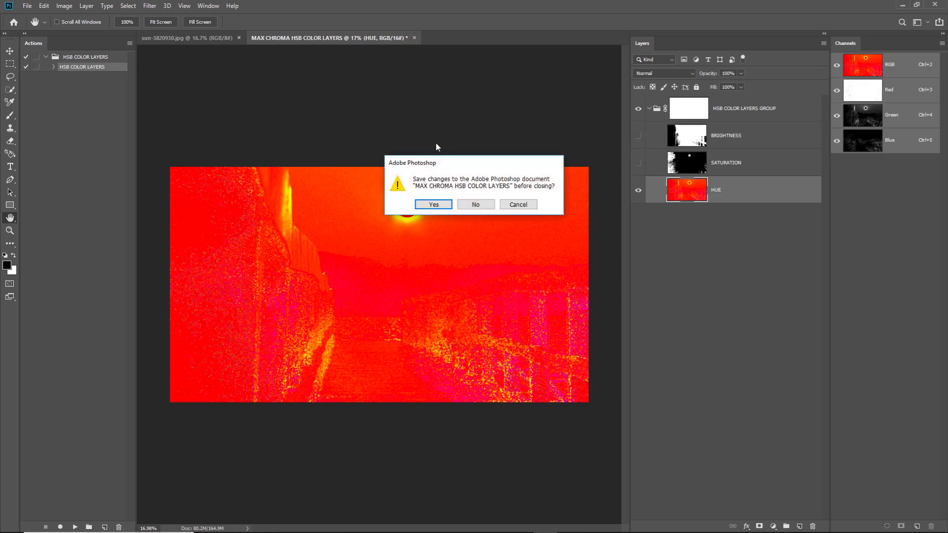
{"action": "left_click", "coordinate": [483, 207]}
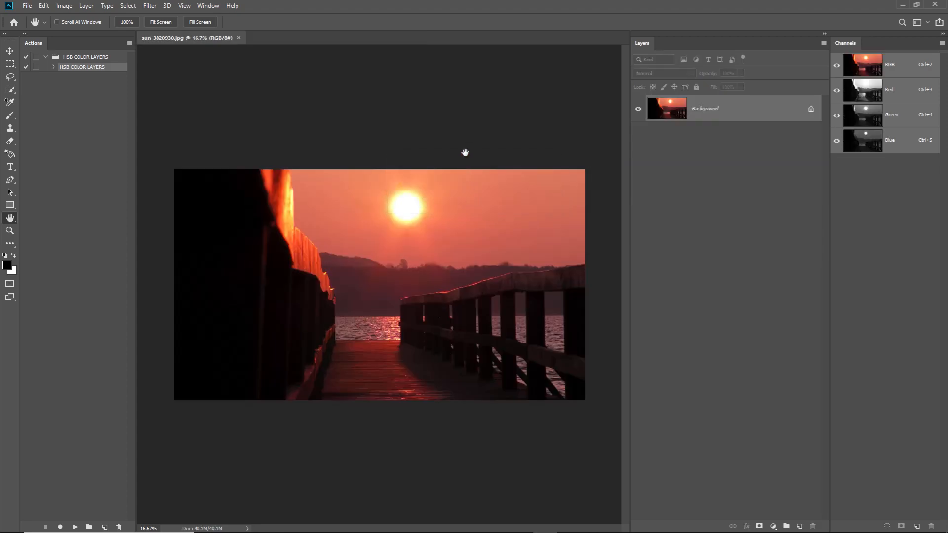
{"action": "left_click", "coordinate": [240, 38]}
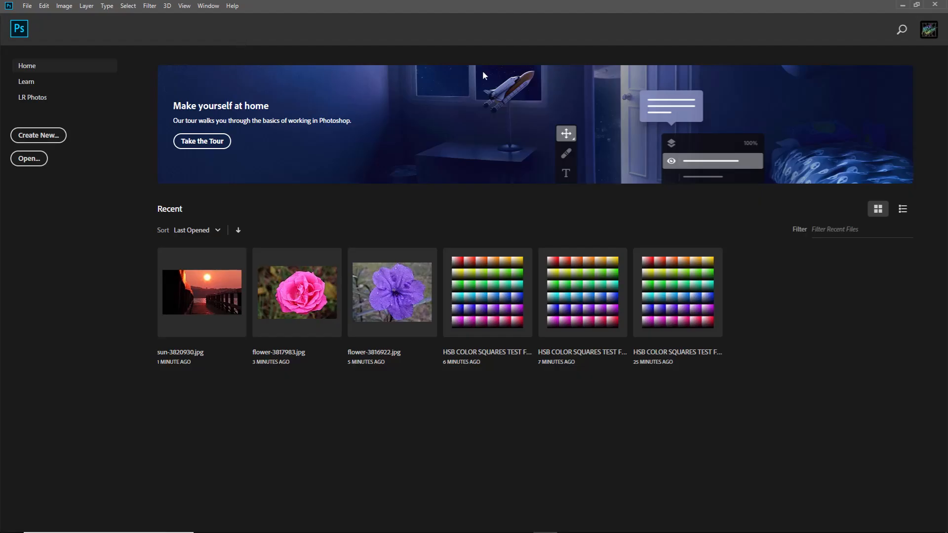
Step: Open the church-498525.jpg image from the desktop in Photoshop
{"action": "left_click", "coordinate": [904, 5]}
{"action": "left_click_drag", "start_coordinate": [544, 19], "coordinate": [477, 431]}
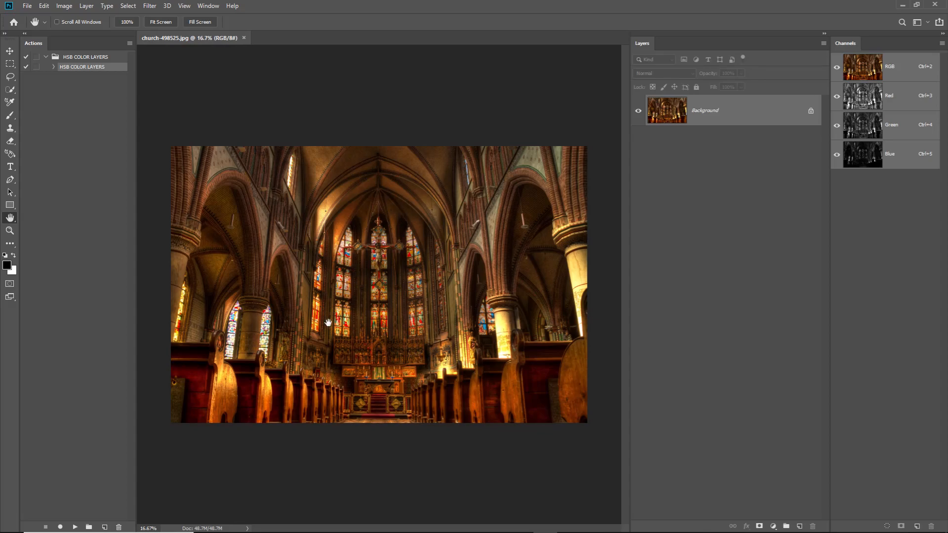
Step: Switch to Chrome and open pixabay.com in a new tab
{"action": "mouse_move", "coordinate": [92, 531]}
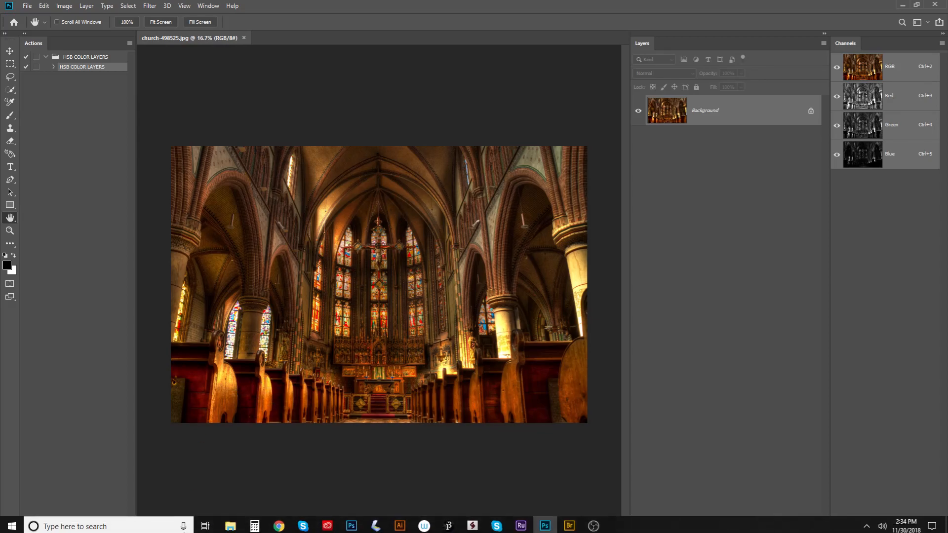
{"action": "left_click", "coordinate": [278, 529]}
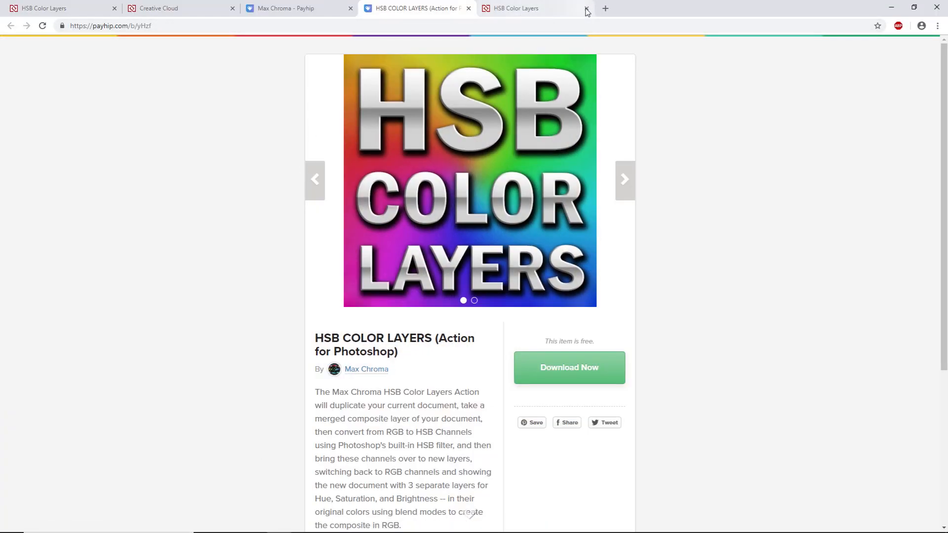
{"action": "left_click", "coordinate": [605, 8]}
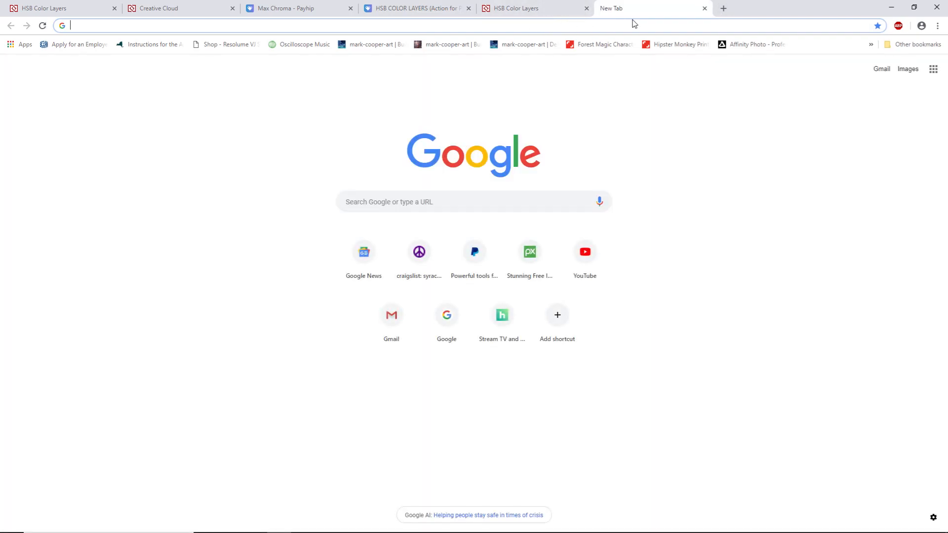
{"action": "type", "text": "pixabay.com"}
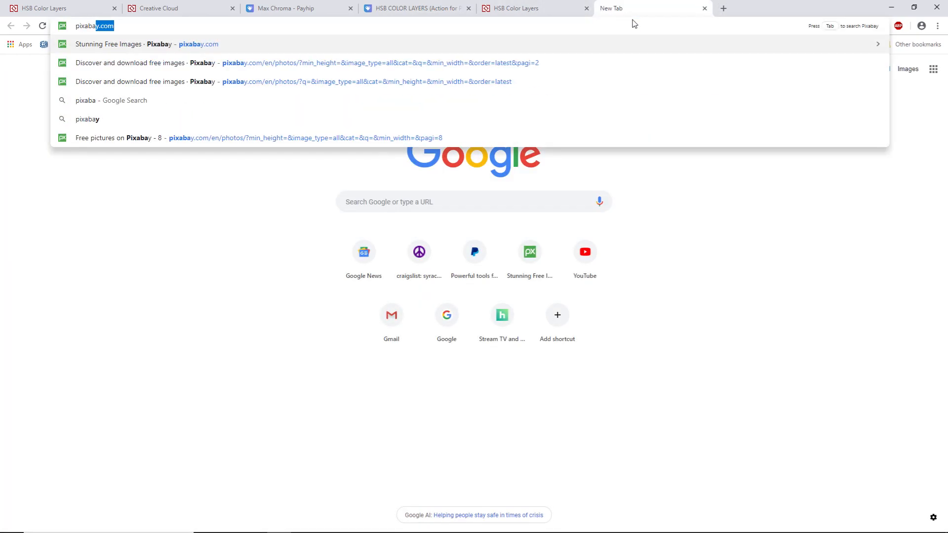
{"action": "key", "text": "Return"}
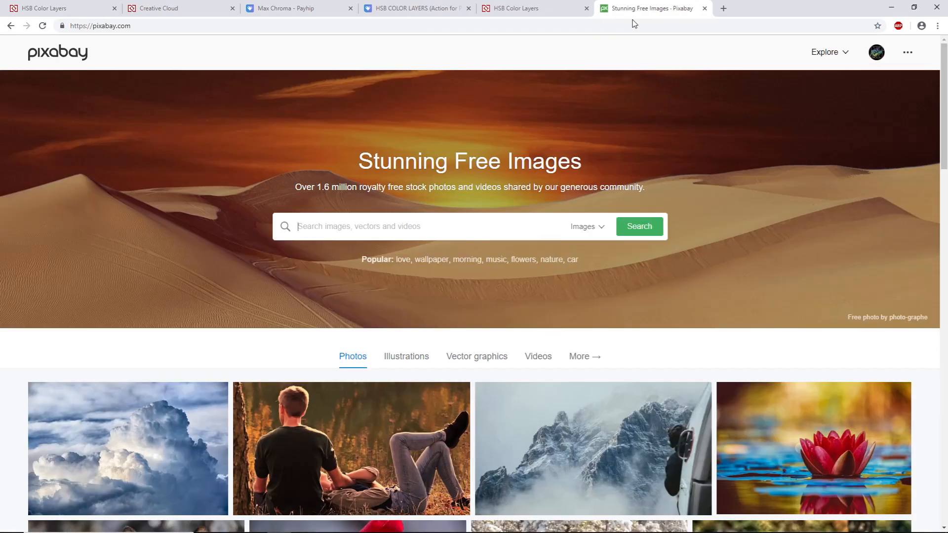
Step: Open the account's own images on Pixabay and view the uploaded HWB color spectrum design
{"action": "mouse_move", "coordinate": [877, 52]}
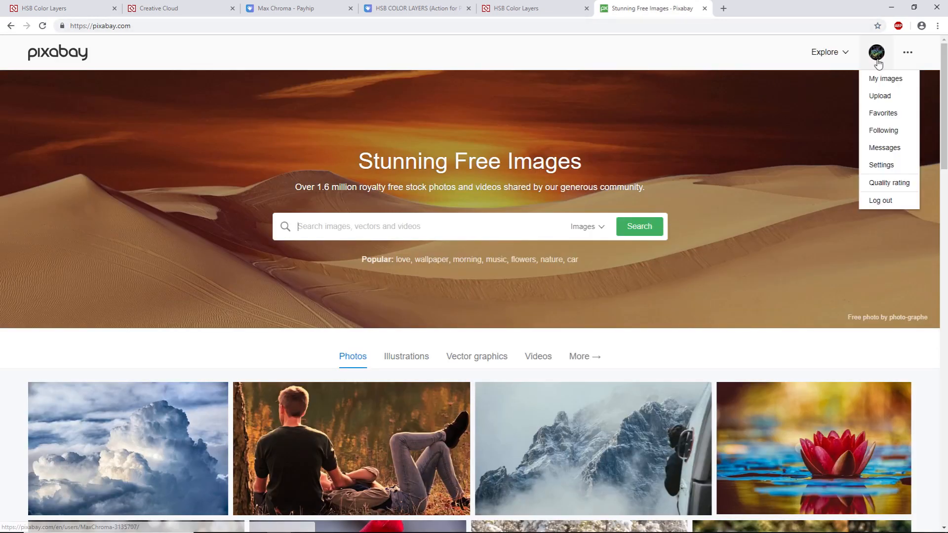
{"action": "left_click", "coordinate": [882, 80]}
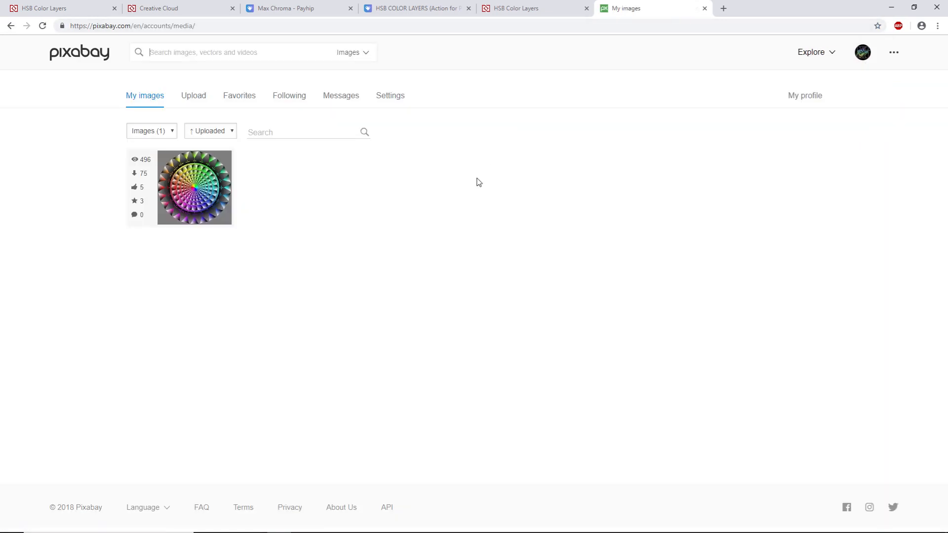
{"action": "left_click", "coordinate": [195, 181]}
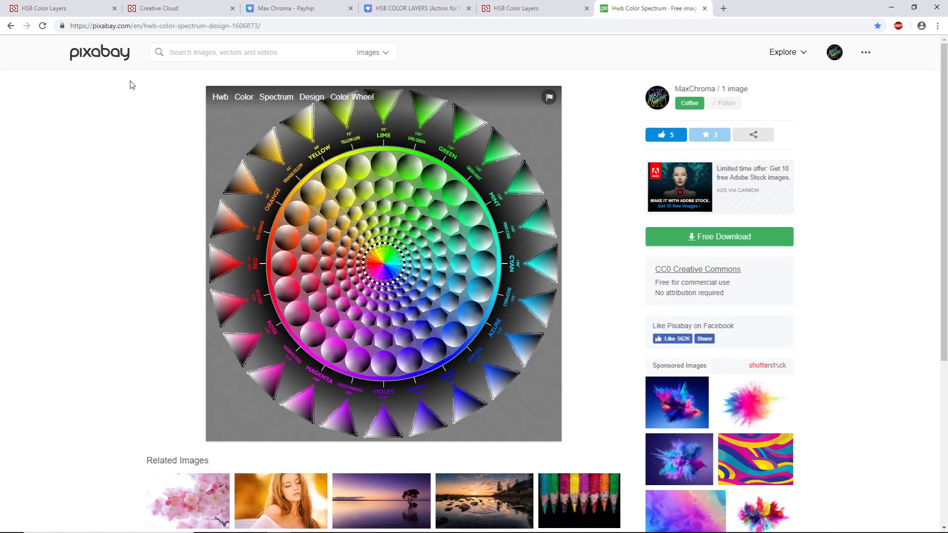
Step: Return to the Pixabay homepage and look through its featured free photos
{"action": "left_click", "coordinate": [10, 26]}
{"action": "left_click", "coordinate": [73, 76]}
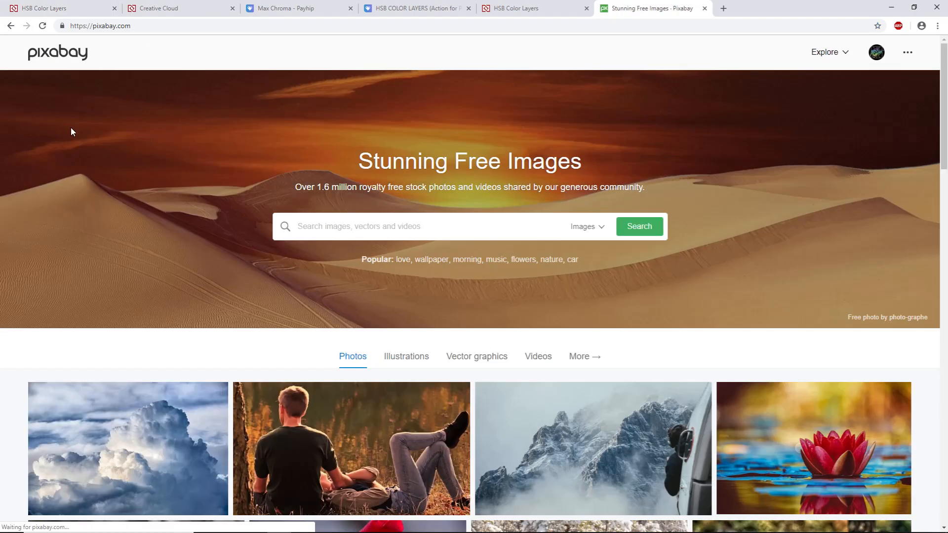
{"action": "scroll", "coordinate": [203, 225], "scroll_direction": "down", "scroll_amount": 6}
{"action": "scroll", "coordinate": [148, 192], "scroll_direction": "up", "scroll_amount": 6}
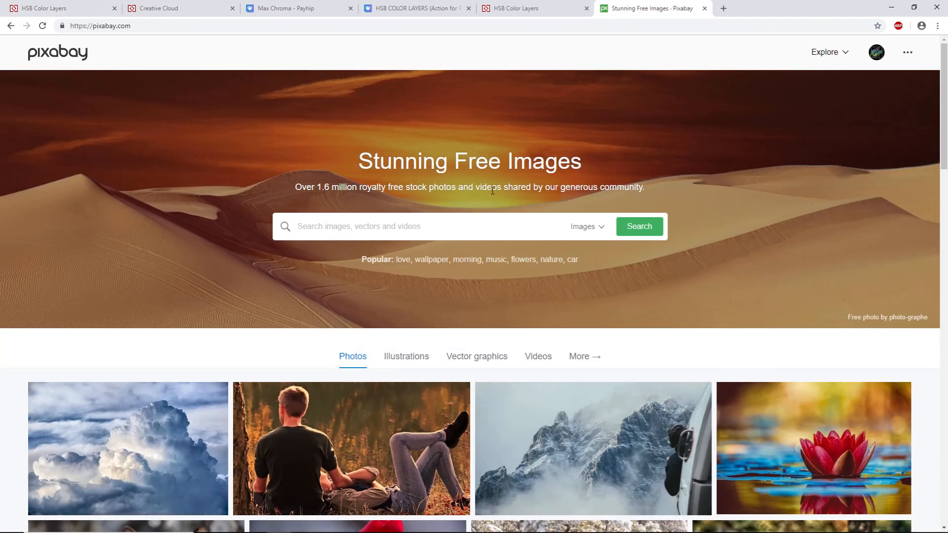
{"action": "scroll", "coordinate": [361, 240], "scroll_direction": "down", "scroll_amount": 6}
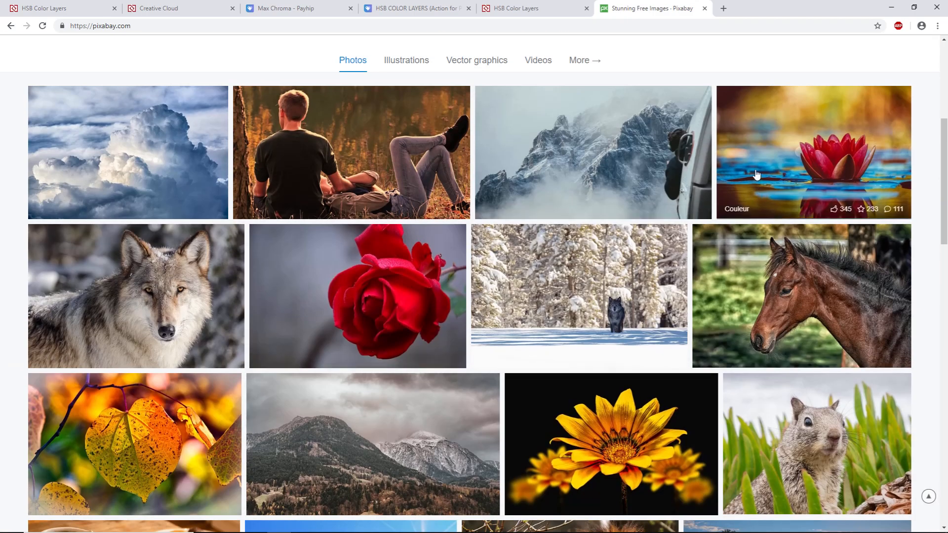
{"action": "scroll", "coordinate": [499, 324], "scroll_direction": "up", "scroll_amount": 2}
{"action": "scroll", "coordinate": [499, 323], "scroll_direction": "up", "scroll_amount": 4}
{"action": "scroll", "coordinate": [672, 301], "scroll_direction": "down", "scroll_amount": 5}
{"action": "scroll", "coordinate": [554, 212], "scroll_direction": "up", "scroll_amount": 5}
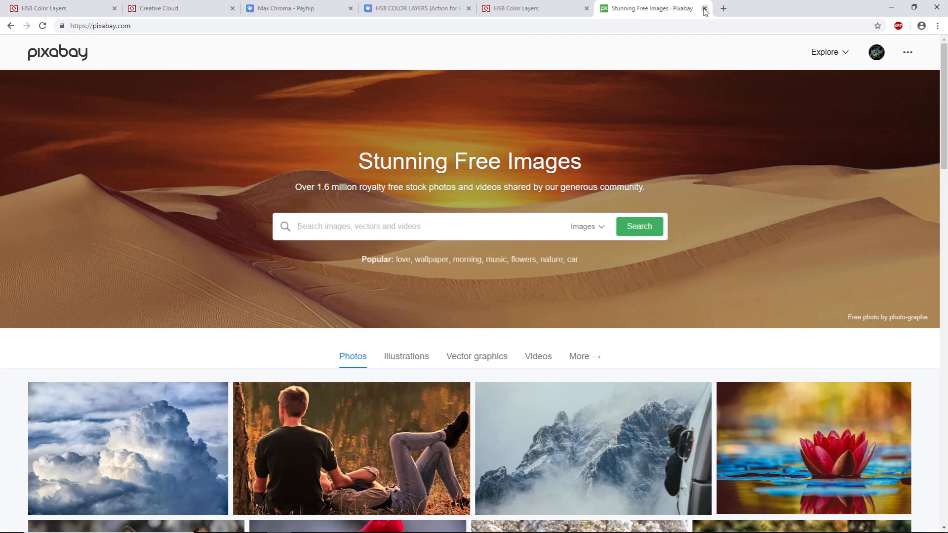
Step: Close the Pixabay tab and minimize the browser to switch back to Photoshop
{"action": "left_click", "coordinate": [705, 9]}
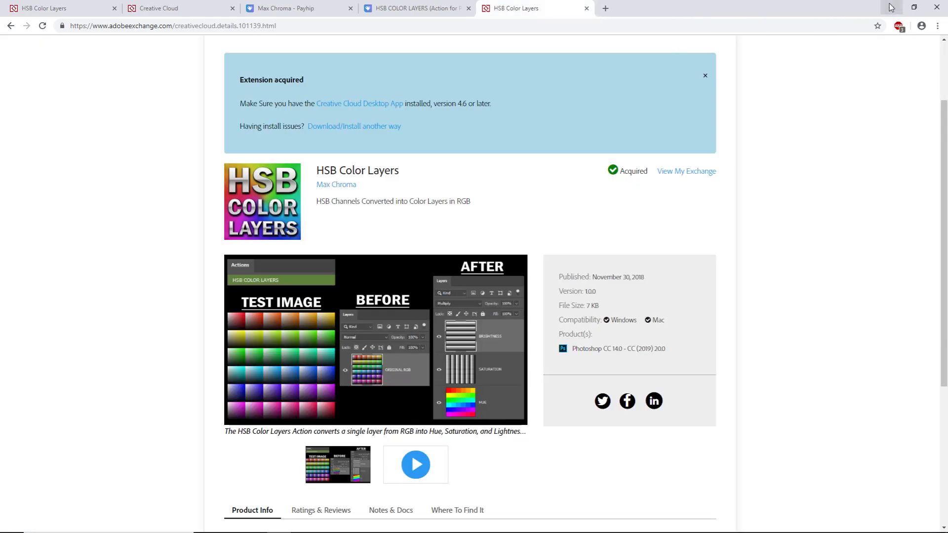
{"action": "left_click", "coordinate": [891, 7]}
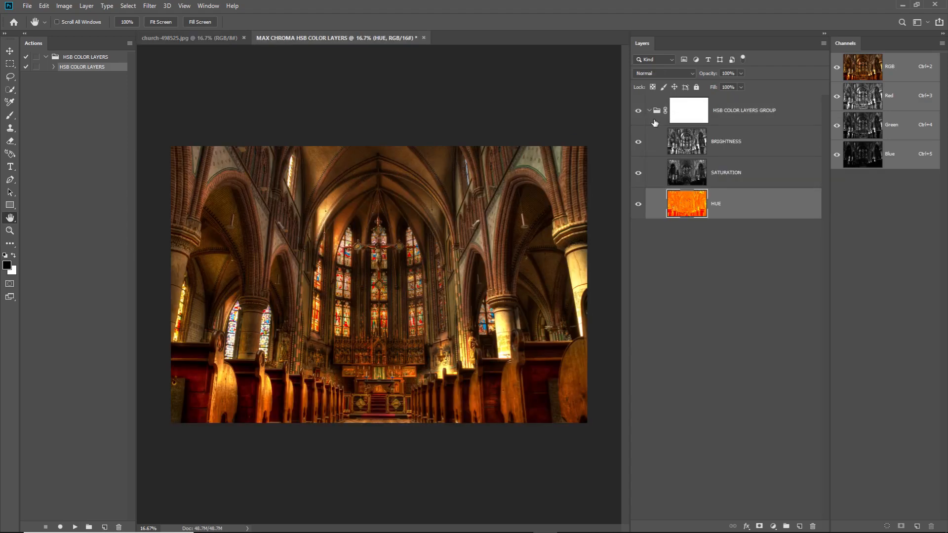
Step: Collapse the Layers and Channels panels and examine the church's stained-glass windows and altar up close
{"action": "left_click", "coordinate": [825, 34]}
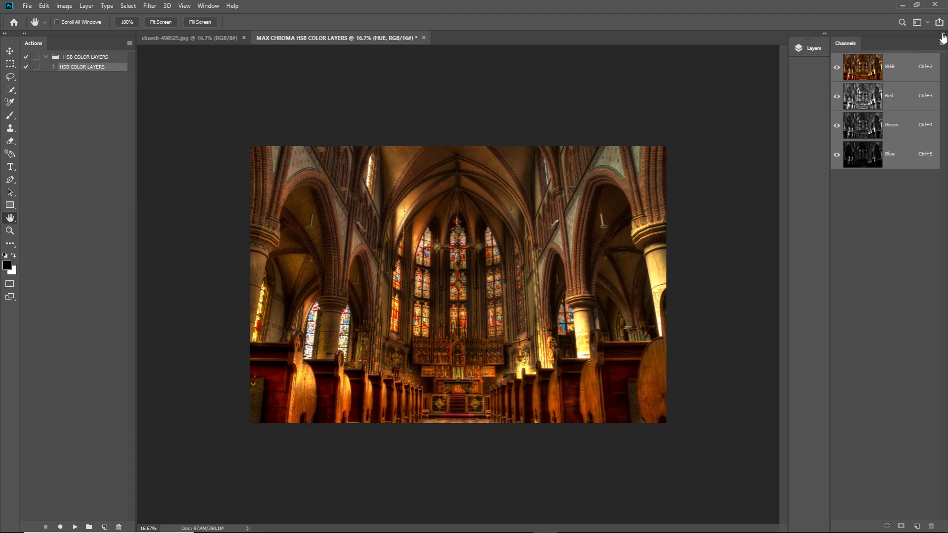
{"action": "left_click", "coordinate": [944, 34]}
{"action": "scroll", "coordinate": [494, 296], "scroll_direction": "up", "scroll_amount": 7}
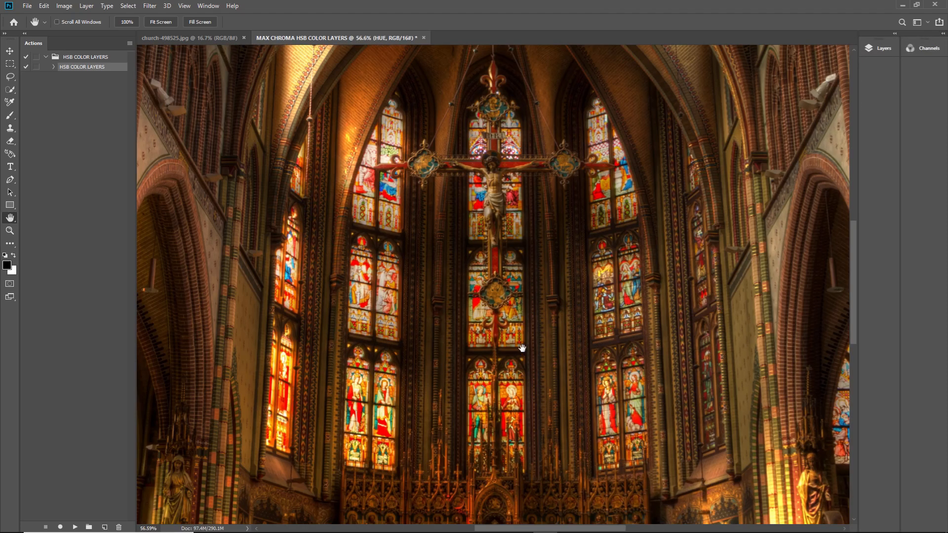
{"action": "left_click_drag", "start_coordinate": [522, 349], "coordinate": [524, 235]}
{"action": "scroll", "coordinate": [490, 319], "scroll_direction": "up", "scroll_amount": 2}
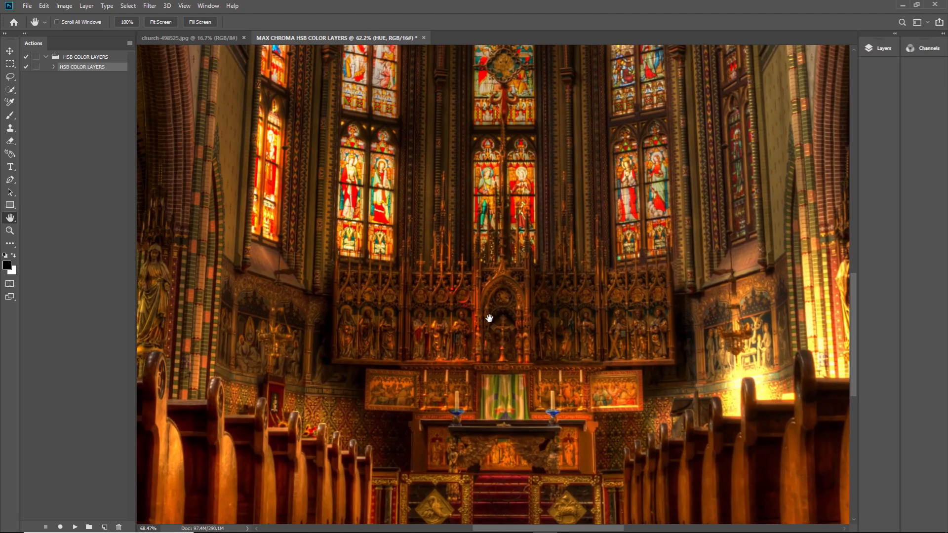
Step: Examine the altar's carved figures and candles up close, and fit the whole church image in view
{"action": "scroll", "coordinate": [489, 319], "scroll_direction": "up", "scroll_amount": 2}
{"action": "scroll", "coordinate": [542, 318], "scroll_direction": "up", "scroll_amount": 1}
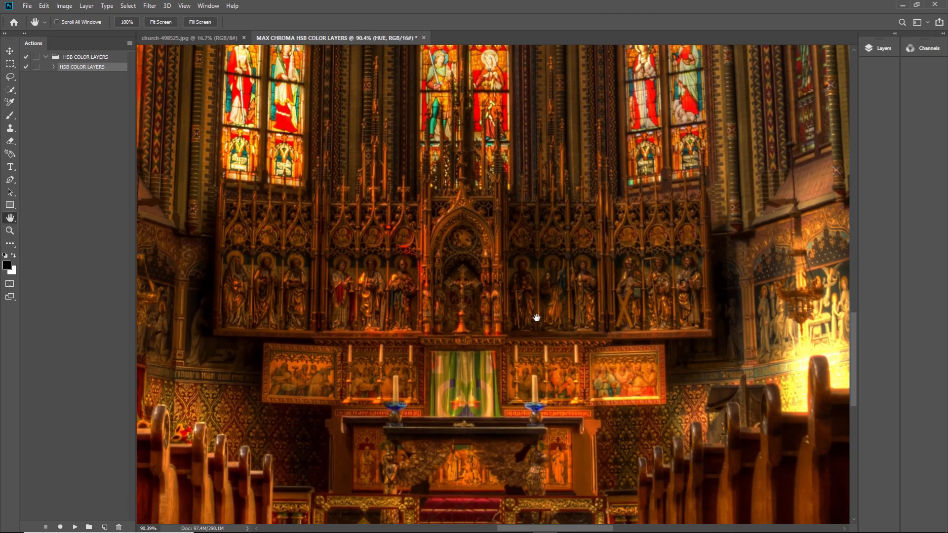
{"action": "scroll", "coordinate": [429, 391], "scroll_direction": "up", "scroll_amount": 1}
{"action": "scroll", "coordinate": [428, 405], "scroll_direction": "down", "scroll_amount": 3}
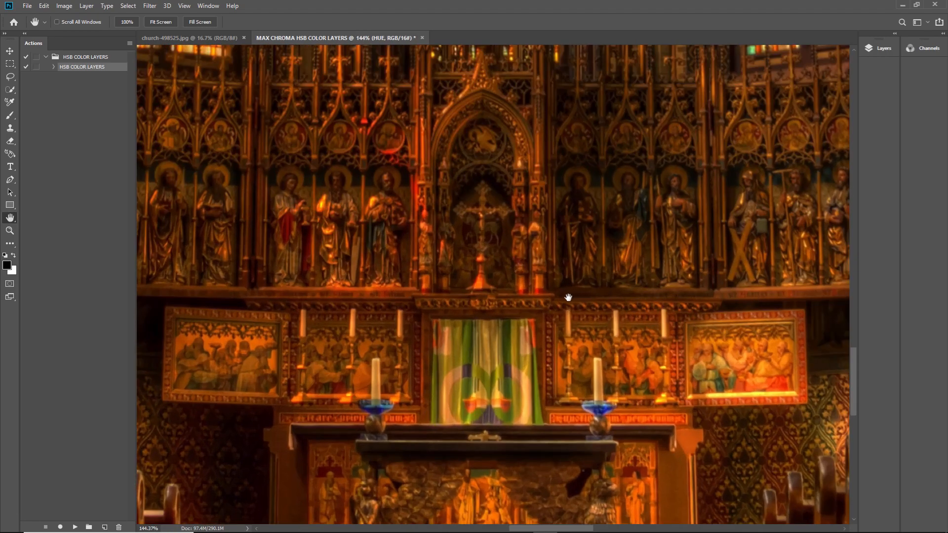
{"action": "scroll", "coordinate": [479, 326], "scroll_direction": "down", "scroll_amount": 3}
{"action": "scroll", "coordinate": [568, 217], "scroll_direction": "down", "scroll_amount": 3}
{"action": "key", "text": "ctrl+0"}
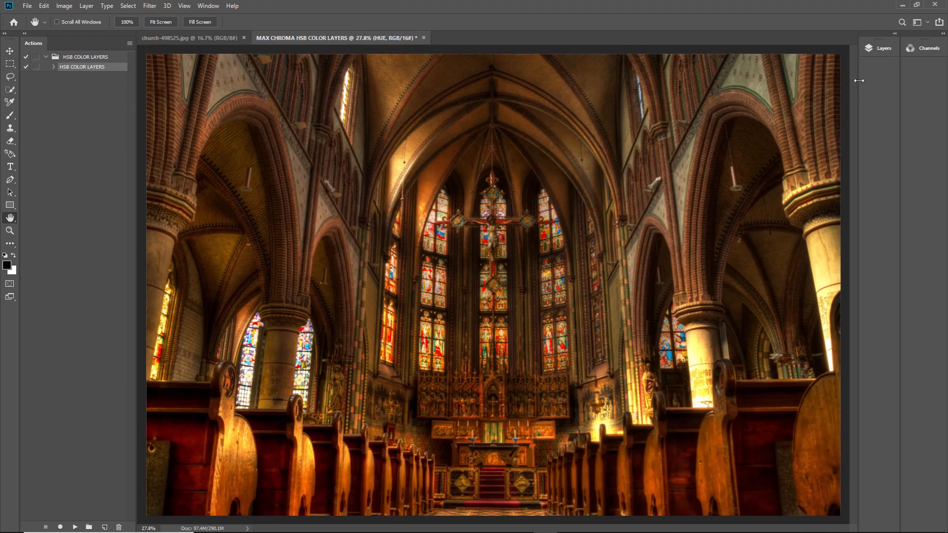
Step: Expand the Layers panel, hide the BRIGHTNESS and SATURATION layers, and inspect the pure hues of the windows flanking the column
{"action": "left_click", "coordinate": [893, 45]}
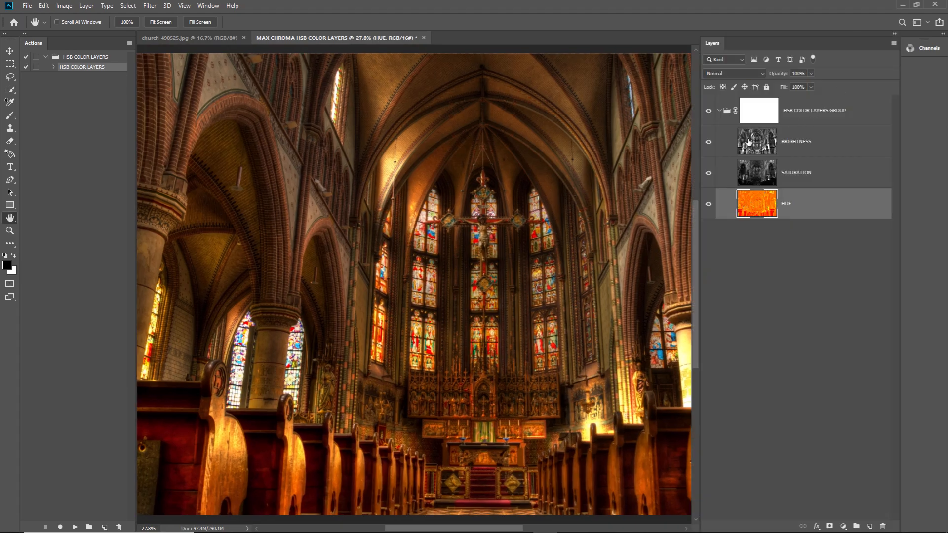
{"action": "left_click", "coordinate": [709, 143]}
{"action": "left_click", "coordinate": [710, 169]}
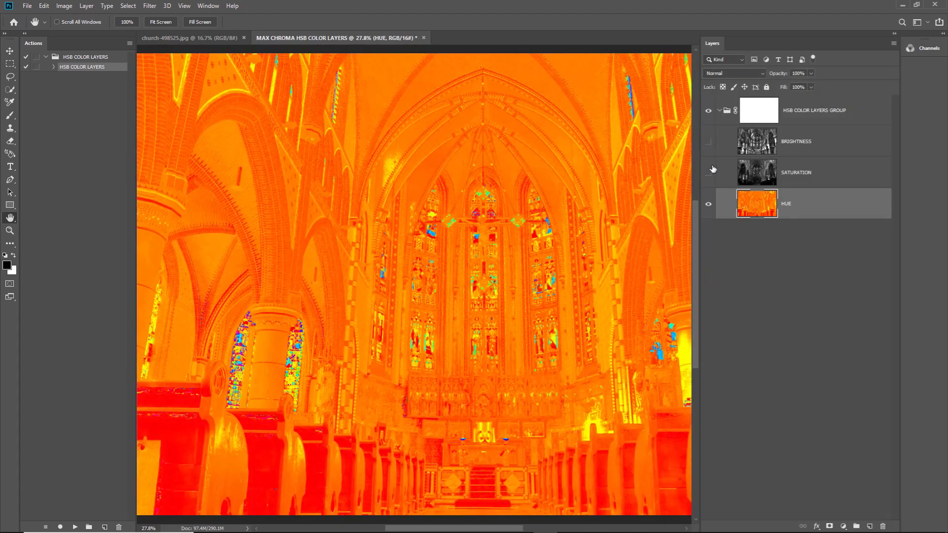
{"action": "left_click", "coordinate": [809, 185]}
{"action": "left_click", "coordinate": [801, 207]}
{"action": "scroll", "coordinate": [237, 390], "scroll_direction": "up", "scroll_amount": 10}
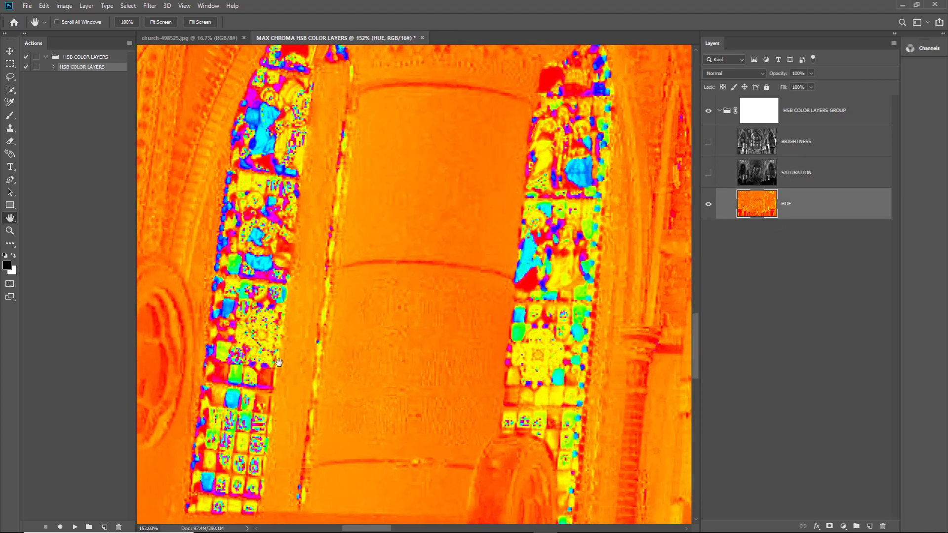
{"action": "left_click_drag", "start_coordinate": [445, 399], "coordinate": [438, 390]}
{"action": "scroll", "coordinate": [355, 297], "scroll_direction": "down", "scroll_amount": 10}
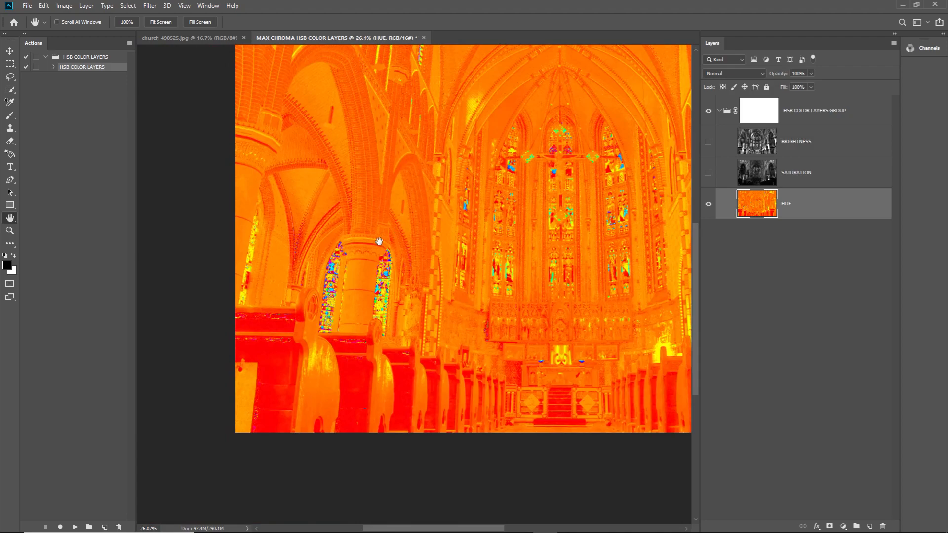
Step: Show the BRIGHTNESS and SATURATION layers again and view the brick arches and stained glass in full color
{"action": "left_click_drag", "start_coordinate": [707, 179], "coordinate": [708, 148]}
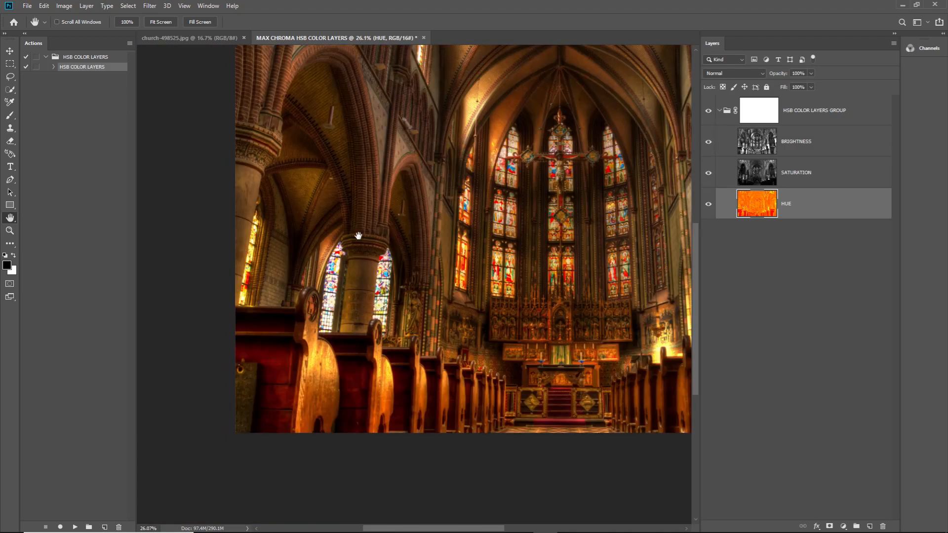
{"action": "scroll", "coordinate": [566, 366], "scroll_direction": "right", "scroll_amount": 5}
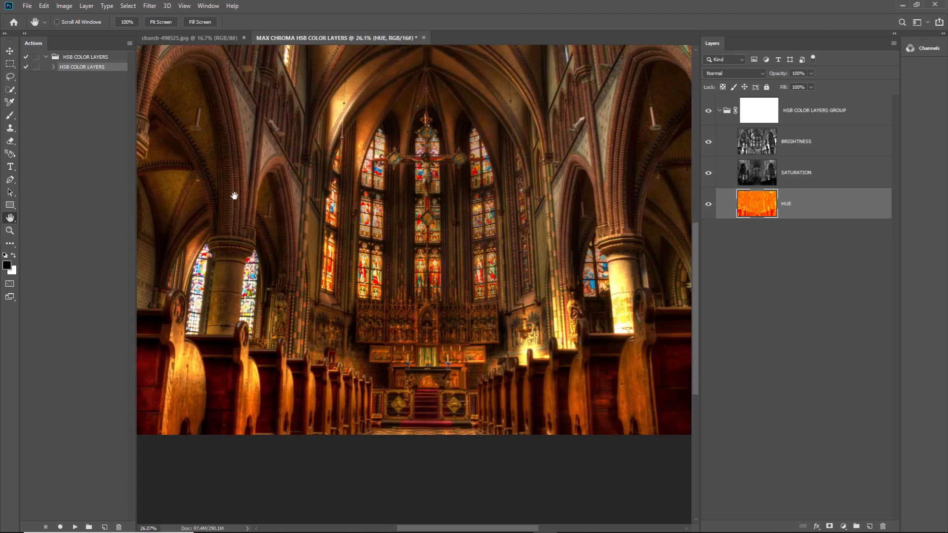
{"action": "scroll", "coordinate": [222, 148], "scroll_direction": "up", "scroll_amount": 5}
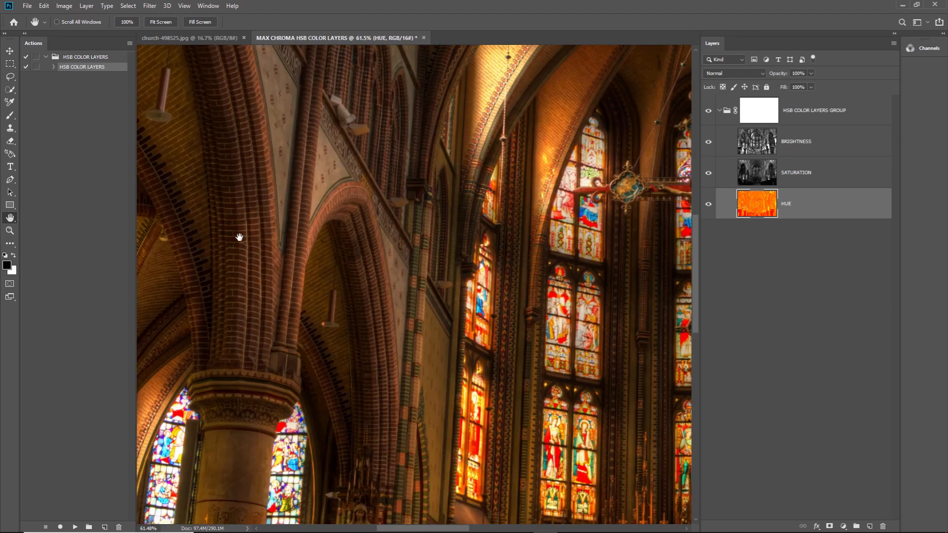
Step: Turn off the BRIGHTNESS and SATURATION layers and examine the HUE layer of the narrow stained-glass window beside the column
{"action": "left_click", "coordinate": [709, 143]}
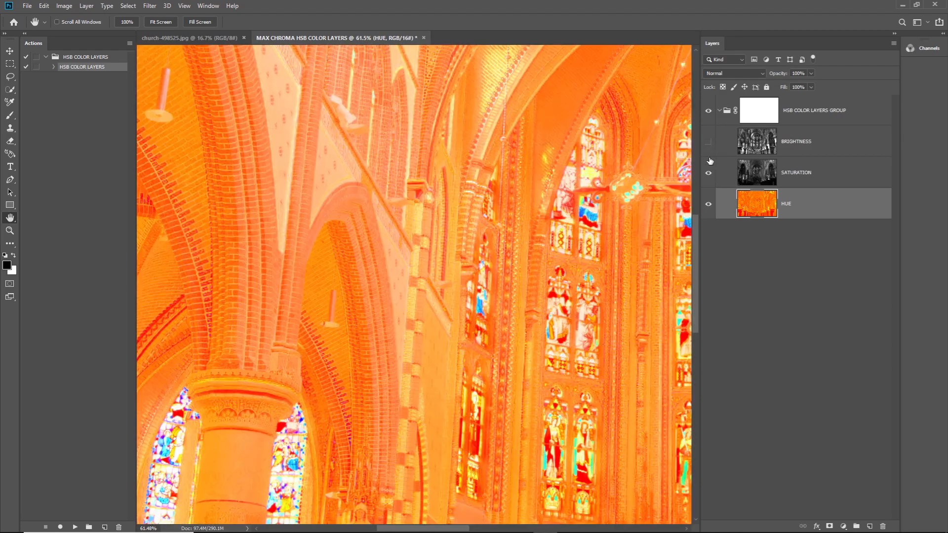
{"action": "left_click", "coordinate": [709, 171]}
{"action": "left_click_drag", "start_coordinate": [267, 291], "coordinate": [361, 274]}
{"action": "left_click_drag", "start_coordinate": [294, 416], "coordinate": [428, 333]}
{"action": "scroll", "coordinate": [411, 316], "scroll_direction": "up", "scroll_amount": 10}
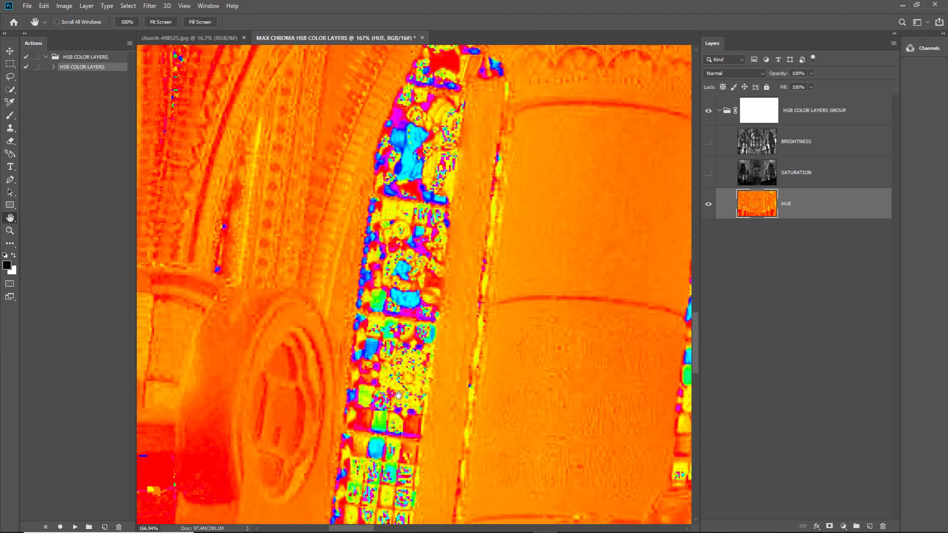
{"action": "scroll", "coordinate": [519, 208], "scroll_direction": "down", "scroll_amount": 1}
Step: Turn the BRIGHTNESS and SATURATION layers back on and examine the blue-robed figure in the window at pixel level
{"action": "left_click", "coordinate": [709, 141]}
{"action": "left_click", "coordinate": [709, 173]}
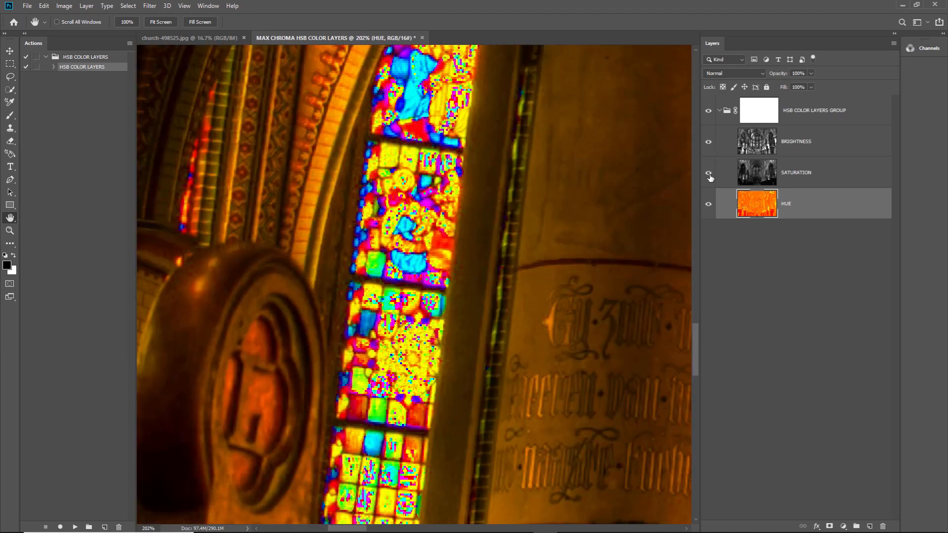
{"action": "scroll", "coordinate": [380, 359], "scroll_direction": "up", "scroll_amount": 5}
{"action": "left_click_drag", "start_coordinate": [427, 113], "coordinate": [385, 311]}
{"action": "scroll", "coordinate": [328, 276], "scroll_direction": "up", "scroll_amount": 4}
{"action": "scroll", "coordinate": [328, 282], "scroll_direction": "up", "scroll_amount": 2}
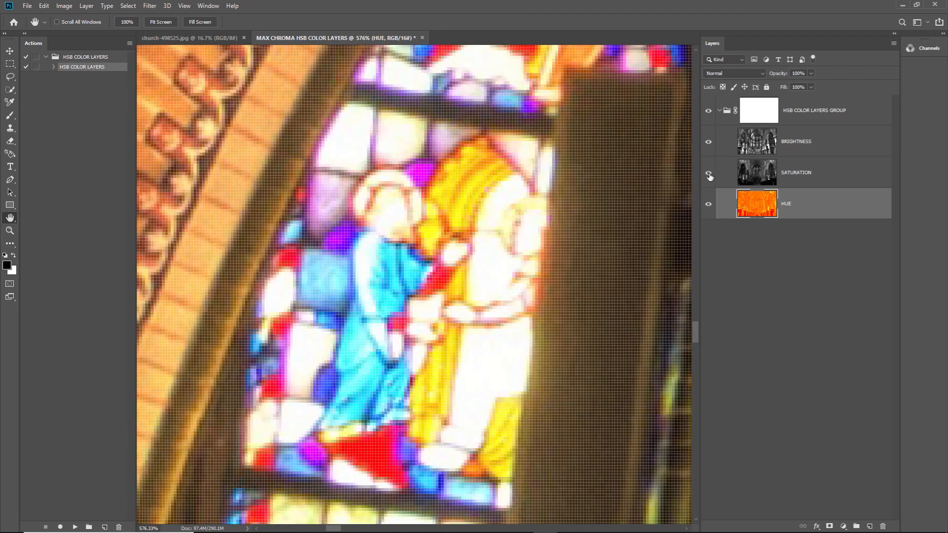
Step: Hide the BRIGHTNESS and SATURATION layers to inspect the blue-robed figure's hue pixels, and view the entire church's HUE layer
{"action": "left_click", "coordinate": [709, 141]}
{"action": "left_click", "coordinate": [708, 172]}
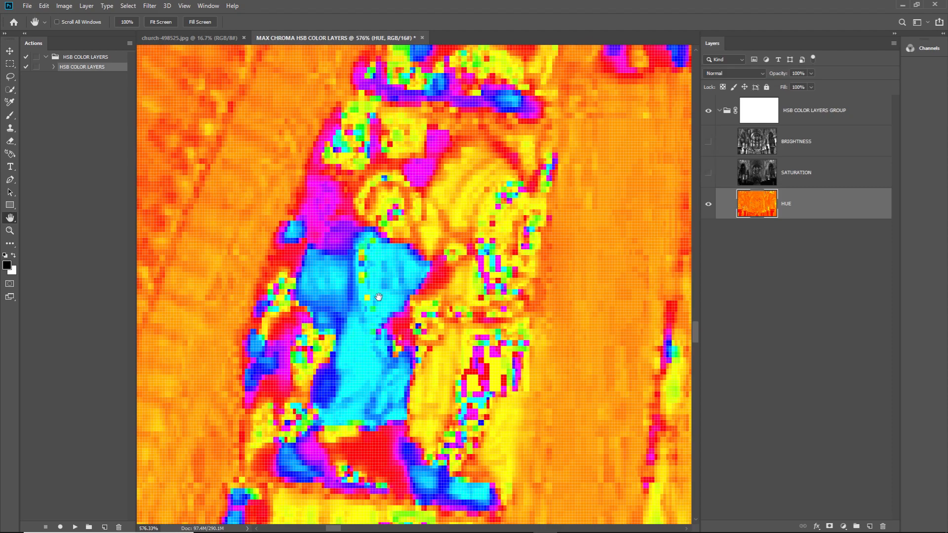
{"action": "scroll", "coordinate": [366, 295], "scroll_direction": "down", "scroll_amount": 20}
{"action": "scroll", "coordinate": [362, 296], "scroll_direction": "down", "scroll_amount": 6}
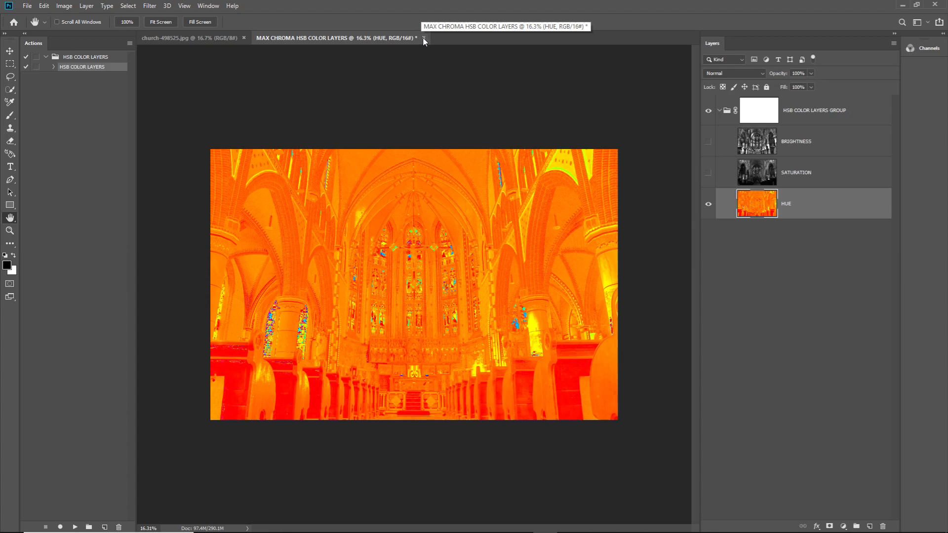
Step: Restore the visibility of both hidden layers, and close the layered church document without saving along with the original church photo
{"action": "left_click", "coordinate": [709, 173]}
{"action": "left_click", "coordinate": [709, 142]}
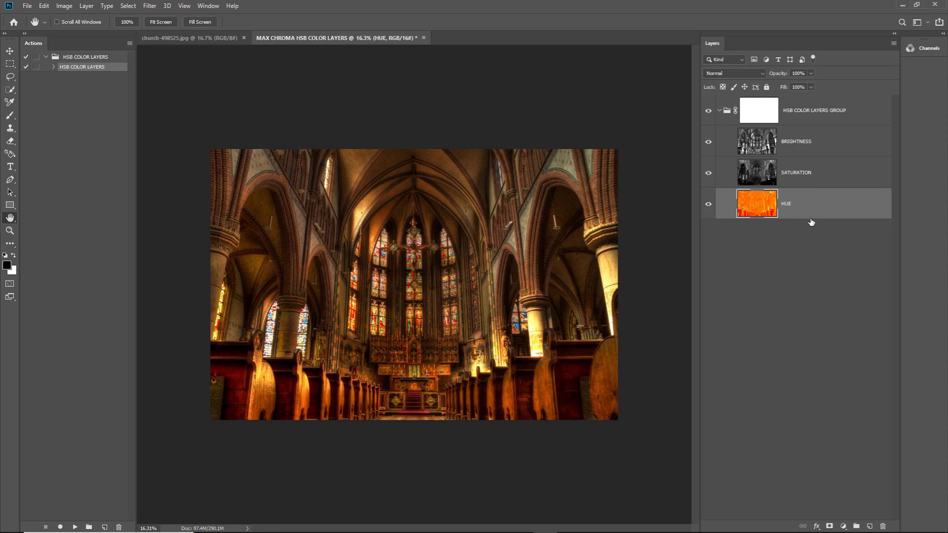
{"action": "left_click", "coordinate": [423, 38]}
{"action": "left_click", "coordinate": [475, 204]}
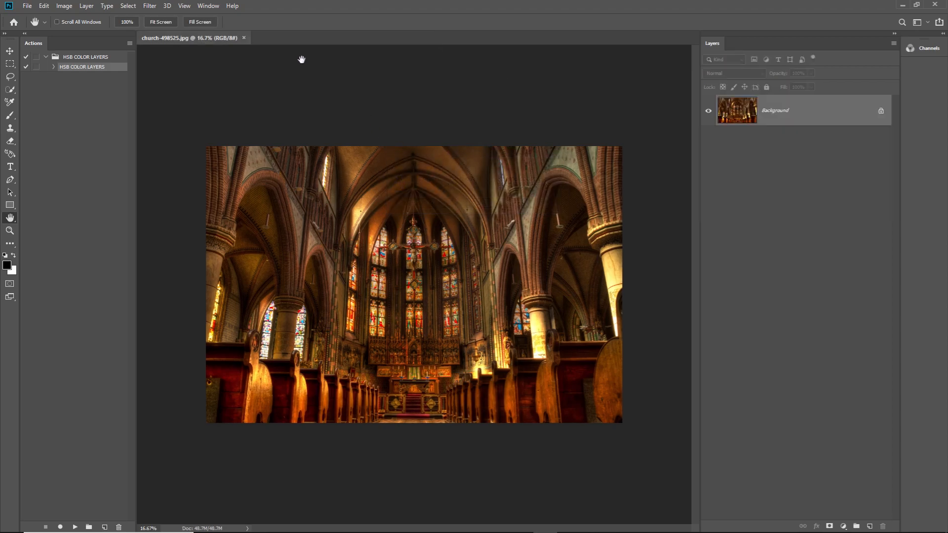
{"action": "left_click", "coordinate": [244, 38]}
Step: Open COLOR WHEEL PRINT RAW PHOTO.psd from the desktop in Photoshop and run the HSB COLOR LAYERS action on it
{"action": "left_click", "coordinate": [905, 5]}
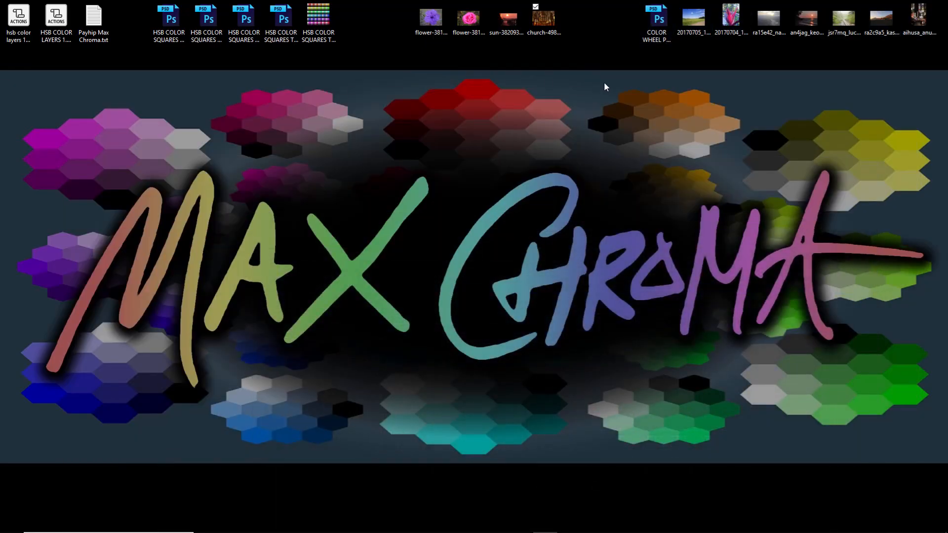
{"action": "left_click", "coordinate": [659, 23]}
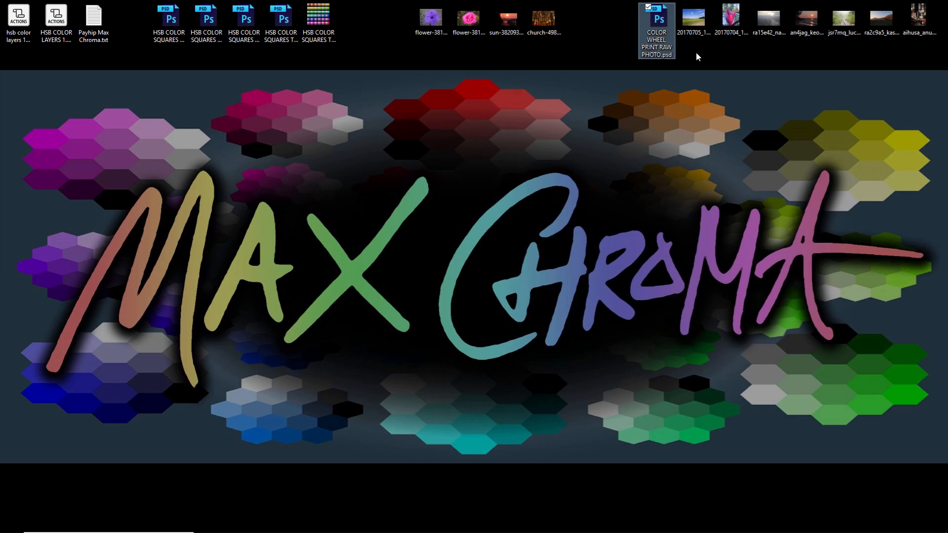
{"action": "left_click_drag", "start_coordinate": [658, 20], "coordinate": [507, 429]}
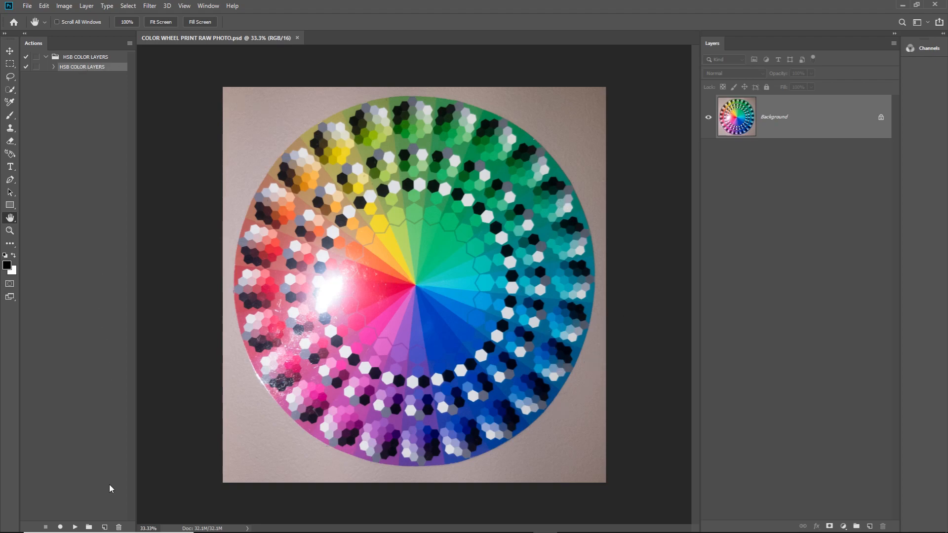
{"action": "left_click", "coordinate": [75, 526]}
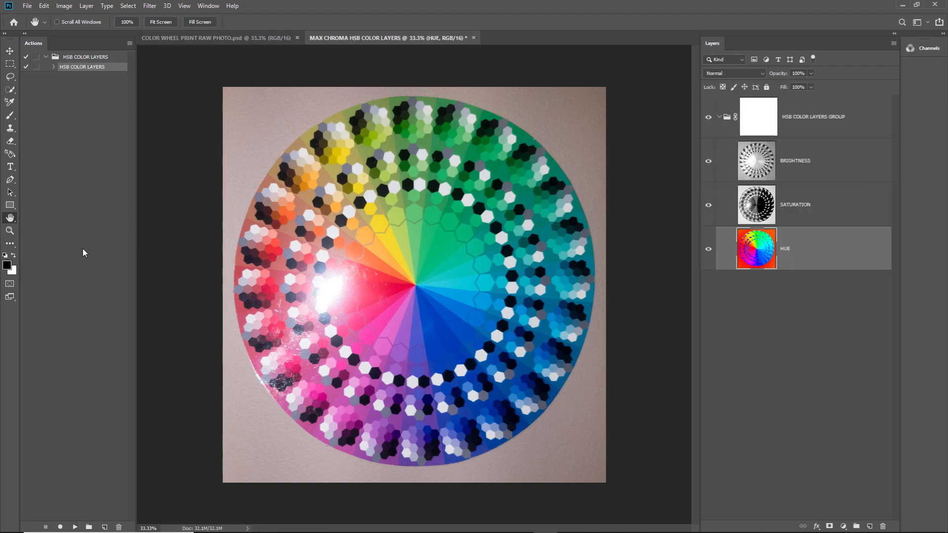
Step: Hide the color wheel's BRIGHTNESS and SATURATION layers and examine the hues of its green, cyan and blue segments
{"action": "left_click", "coordinate": [708, 161]}
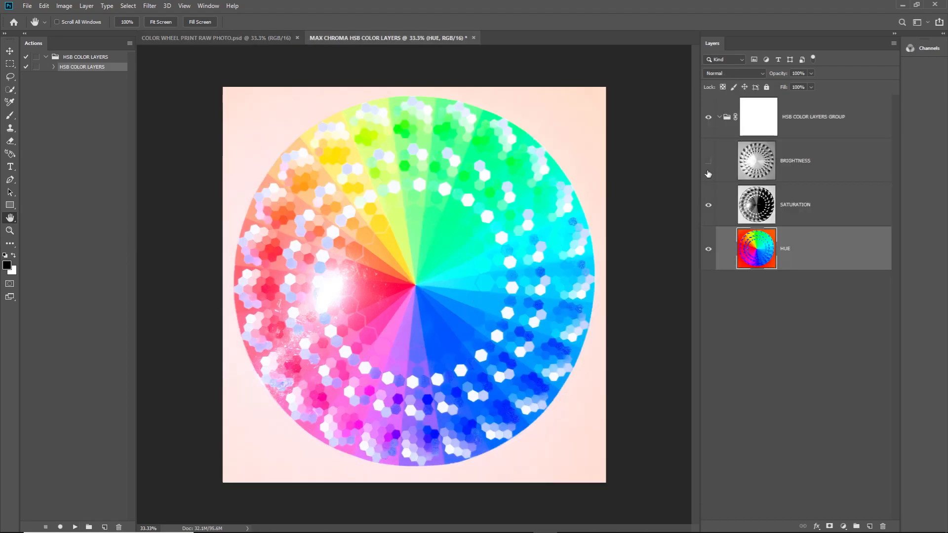
{"action": "left_click", "coordinate": [708, 205]}
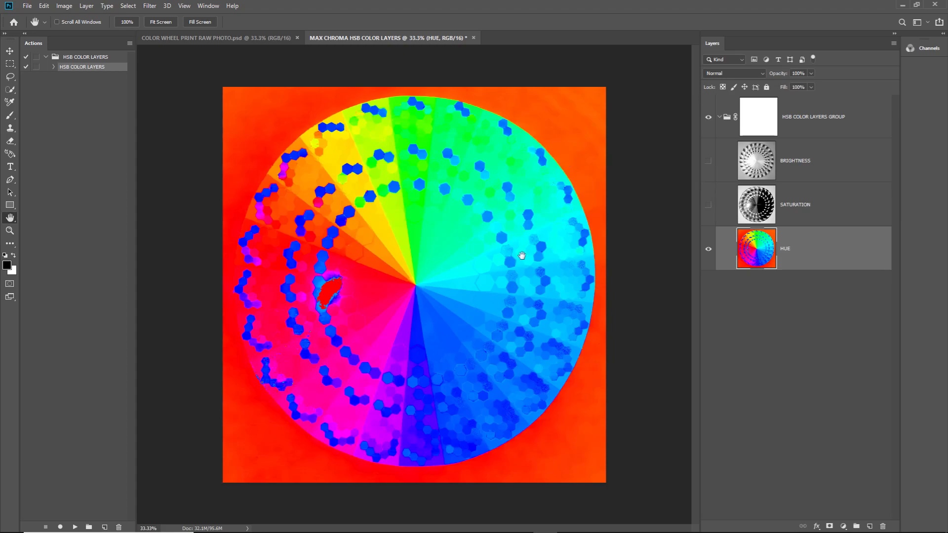
{"action": "scroll", "coordinate": [462, 135], "scroll_direction": "up", "scroll_amount": 5}
{"action": "scroll", "coordinate": [468, 247], "scroll_direction": "up", "scroll_amount": 3}
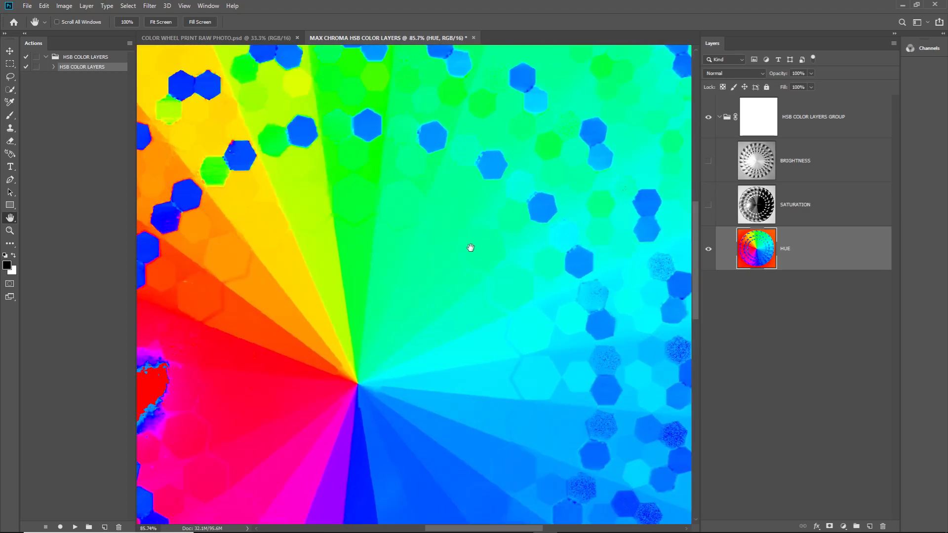
{"action": "scroll", "coordinate": [595, 345], "scroll_direction": "up", "scroll_amount": 5}
{"action": "left_click_drag", "start_coordinate": [579, 323], "coordinate": [313, 174]}
{"action": "left_click_drag", "start_coordinate": [532, 360], "coordinate": [468, 306]}
{"action": "scroll", "coordinate": [468, 306], "scroll_direction": "down", "scroll_amount": 8}
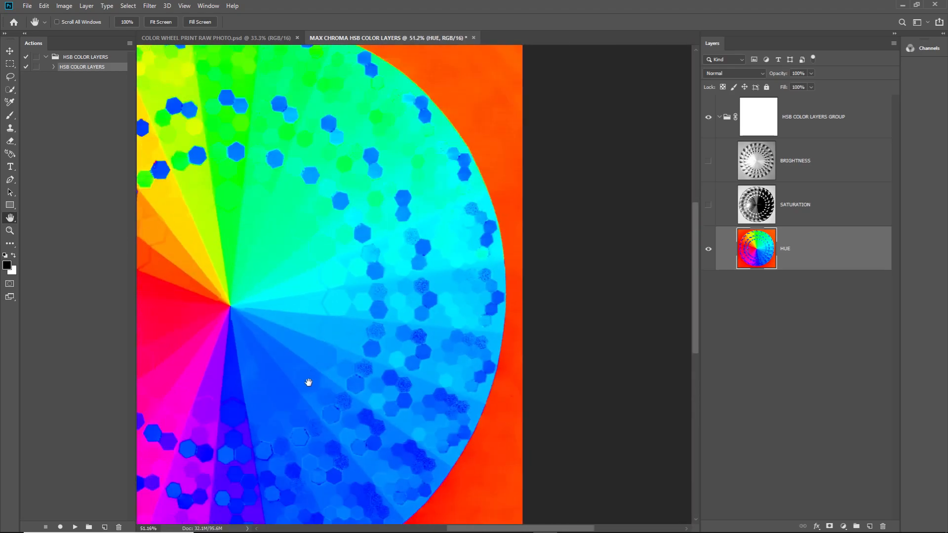
{"action": "left_click_drag", "start_coordinate": [309, 383], "coordinate": [475, 290]}
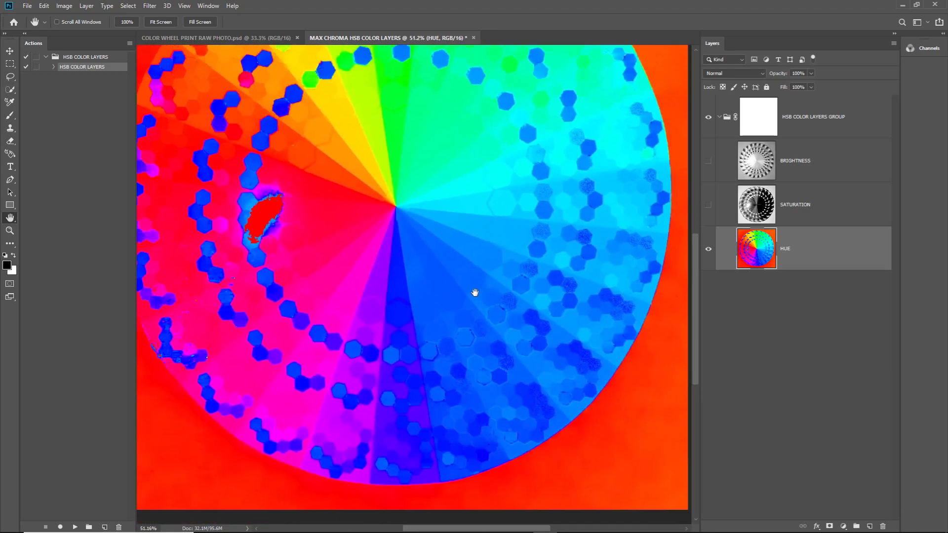
Step: Examine the glare spot on the wheel's red segments, comparing it with the BRIGHTNESS and SATURATION layers shown and hidden
{"action": "left_click_drag", "start_coordinate": [212, 190], "coordinate": [327, 349]}
{"action": "scroll", "coordinate": [346, 358], "scroll_direction": "up", "scroll_amount": 10}
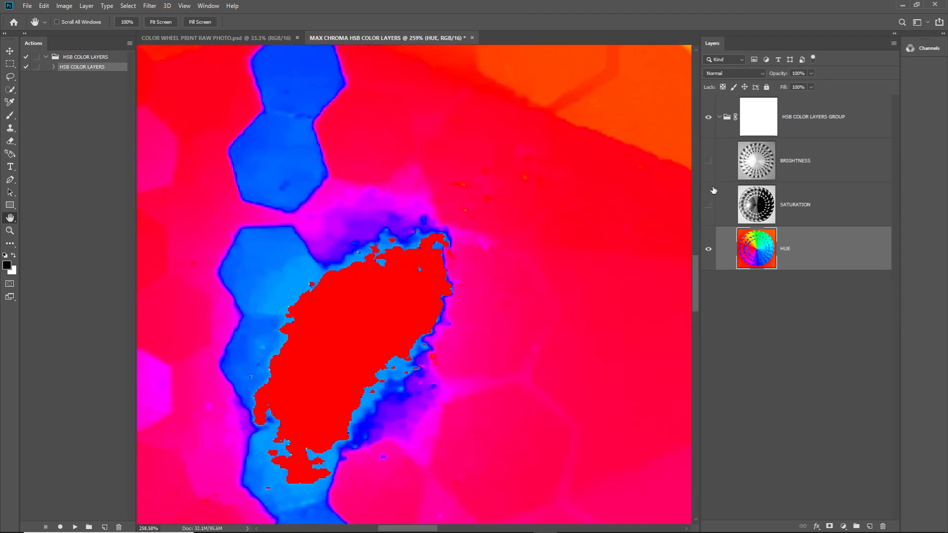
{"action": "left_click_drag", "start_coordinate": [708, 161], "coordinate": [708, 204]}
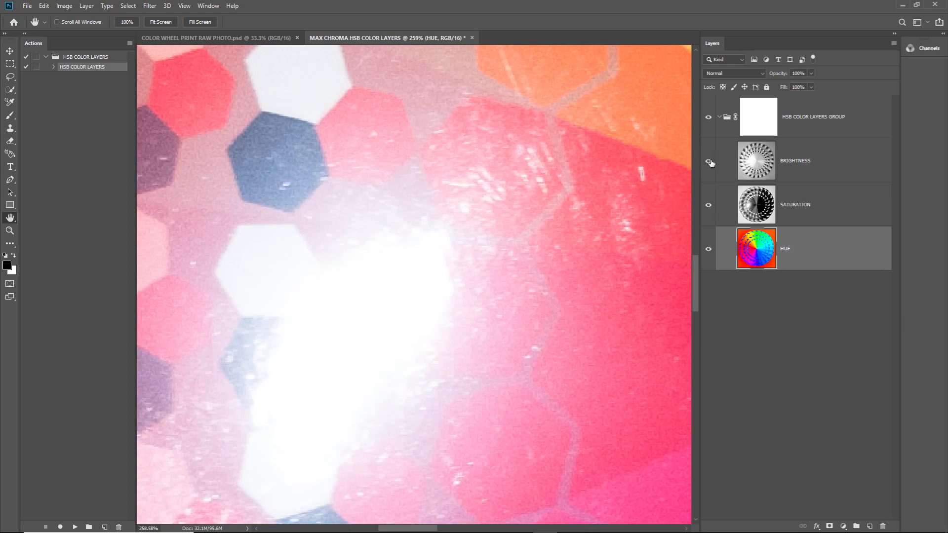
{"action": "left_click", "coordinate": [709, 204]}
{"action": "scroll", "coordinate": [405, 304], "scroll_direction": "down", "scroll_amount": 5}
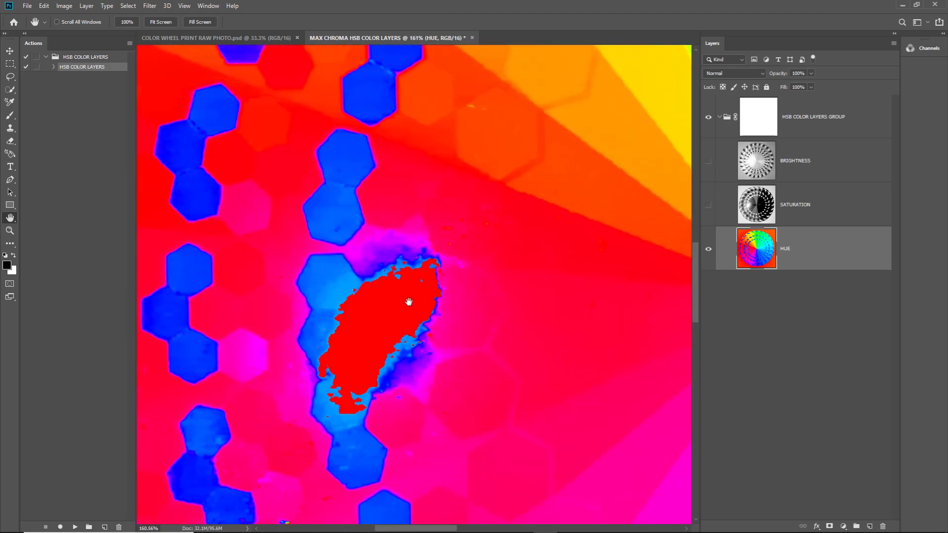
Step: Inspect the wheel's yellow and green hexagons, showing the SATURATION and BRIGHTNESS layers to compare their hues with the full colors
{"action": "scroll", "coordinate": [405, 303], "scroll_direction": "down", "scroll_amount": 4}
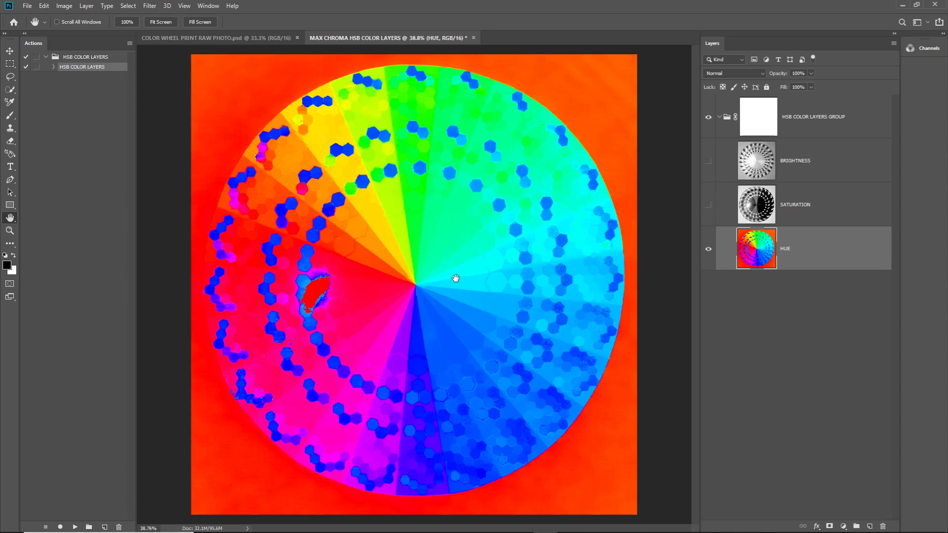
{"action": "scroll", "coordinate": [356, 98], "scroll_direction": "up", "scroll_amount": 5}
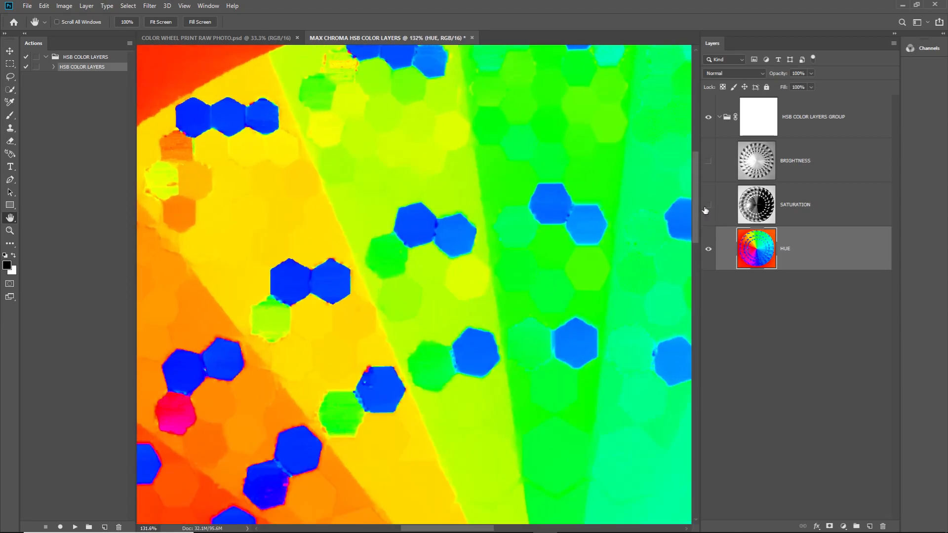
{"action": "left_click", "coordinate": [708, 205]}
{"action": "left_click", "coordinate": [708, 160]}
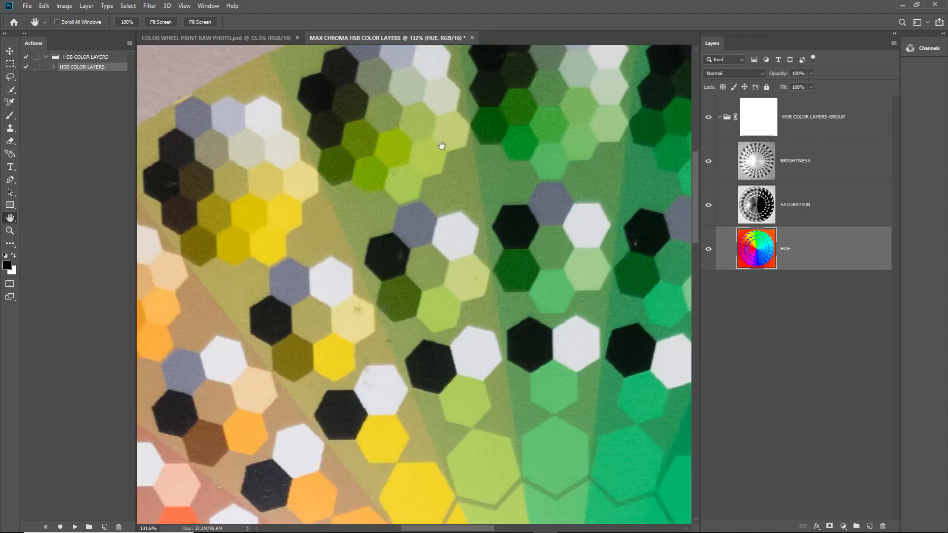
{"action": "scroll", "coordinate": [435, 123], "scroll_direction": "up", "scroll_amount": 5}
{"action": "scroll", "coordinate": [345, 197], "scroll_direction": "down", "scroll_amount": 5}
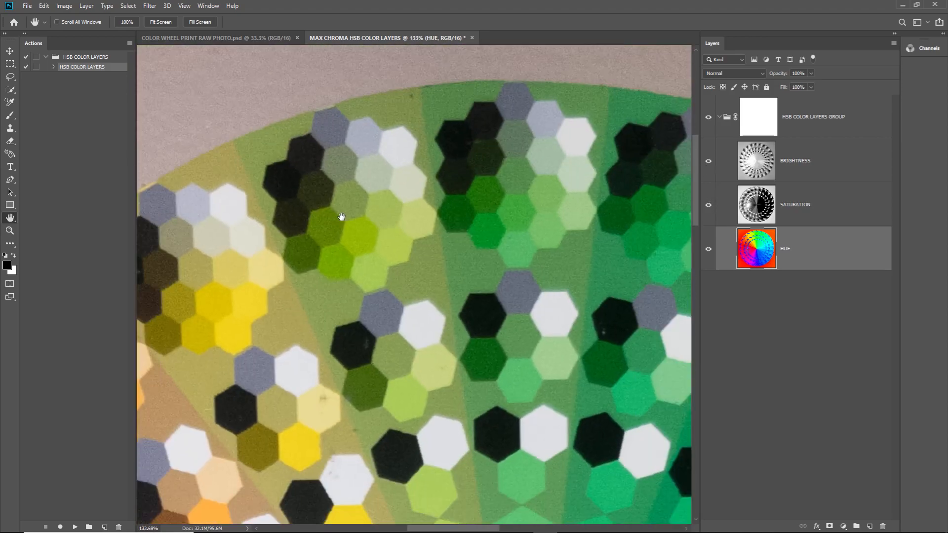
Step: Hide the SATURATION and BRIGHTNESS layers again and examine the hue shifts in the hexagons along the wheel's green outer edge
{"action": "left_click", "coordinate": [708, 206]}
{"action": "left_click", "coordinate": [711, 169]}
{"action": "left_click_drag", "start_coordinate": [263, 268], "coordinate": [547, 291]}
{"action": "left_click_drag", "start_coordinate": [654, 221], "coordinate": [331, 238]}
{"action": "left_click_drag", "start_coordinate": [606, 189], "coordinate": [405, 145]}
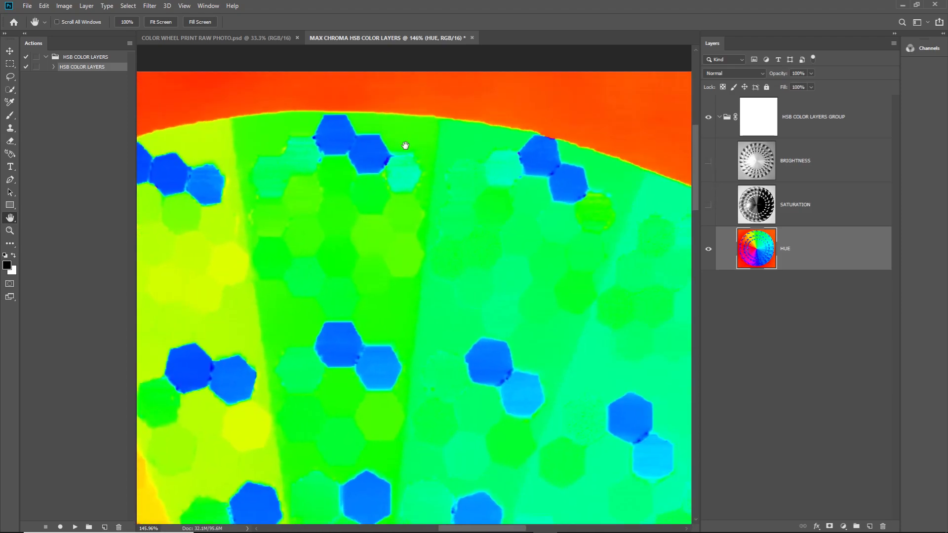
Step: Show the SATURATION and BRIGHTNESS layers to compare the outer green hexagons with their full colors, and hide both layers again
{"action": "left_click", "coordinate": [708, 205]}
{"action": "scroll", "coordinate": [393, 193], "scroll_direction": "up", "scroll_amount": 6}
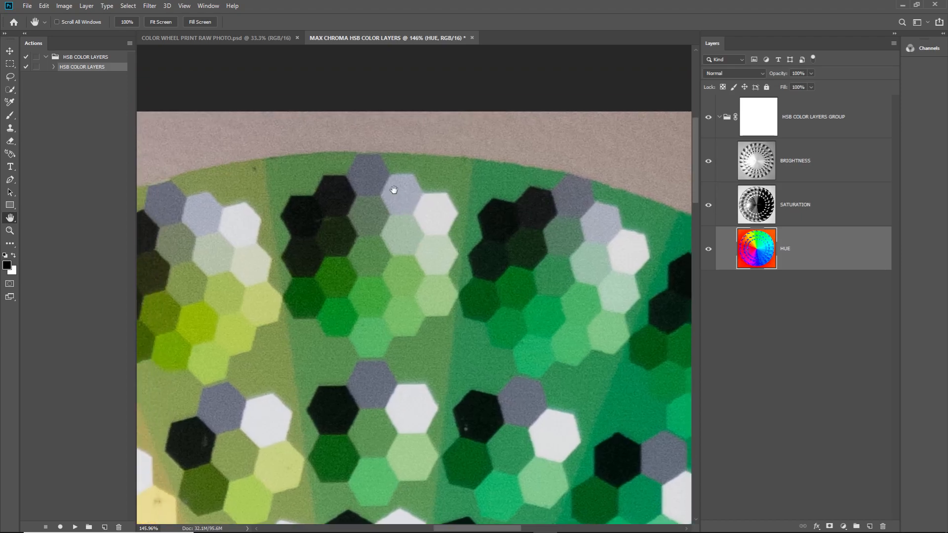
{"action": "scroll", "coordinate": [530, 315], "scroll_direction": "down", "scroll_amount": 8}
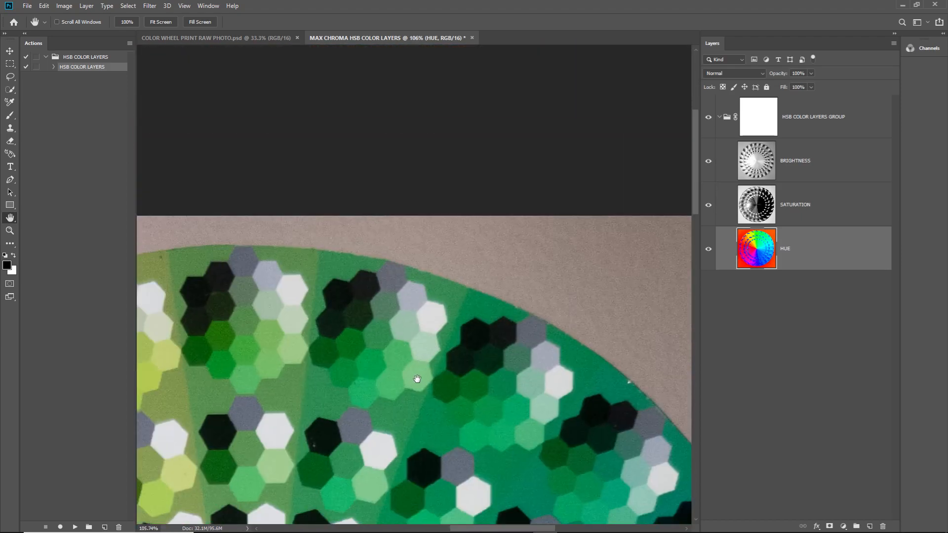
{"action": "left_click_drag", "start_coordinate": [417, 379], "coordinate": [462, 289]}
{"action": "left_click", "coordinate": [708, 161]}
{"action": "left_click", "coordinate": [708, 205]}
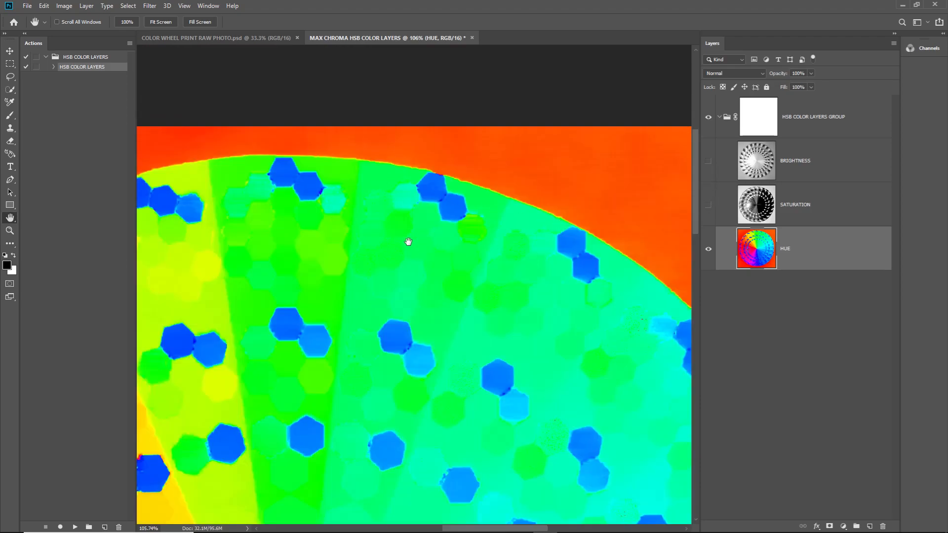
Step: Survey the HUE layer around the wheel, from the yellow and red segments down to the magenta, purple and blue ones
{"action": "scroll", "coordinate": [409, 242], "scroll_direction": "down", "scroll_amount": 5}
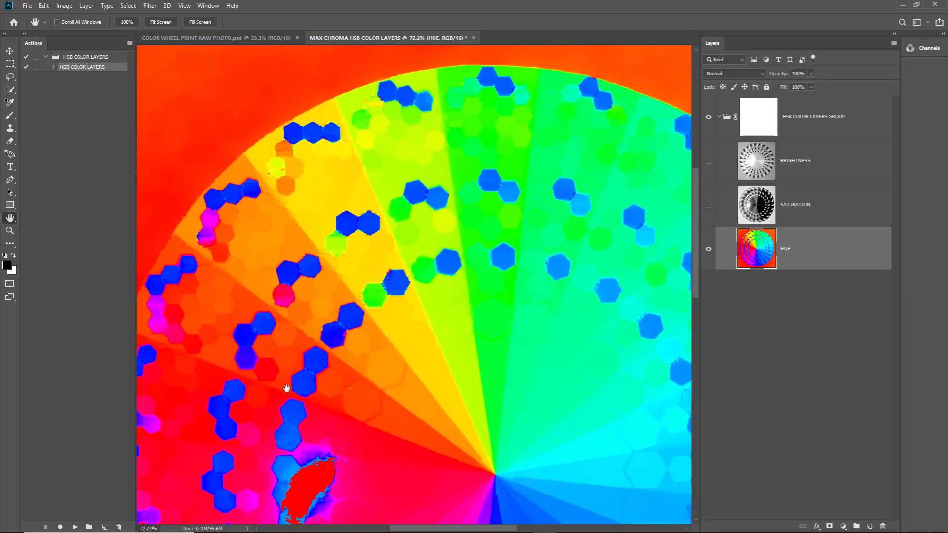
{"action": "left_click_drag", "start_coordinate": [256, 399], "coordinate": [453, 326]}
{"action": "left_click_drag", "start_coordinate": [445, 251], "coordinate": [306, 153]}
{"action": "left_click_drag", "start_coordinate": [551, 432], "coordinate": [457, 197]}
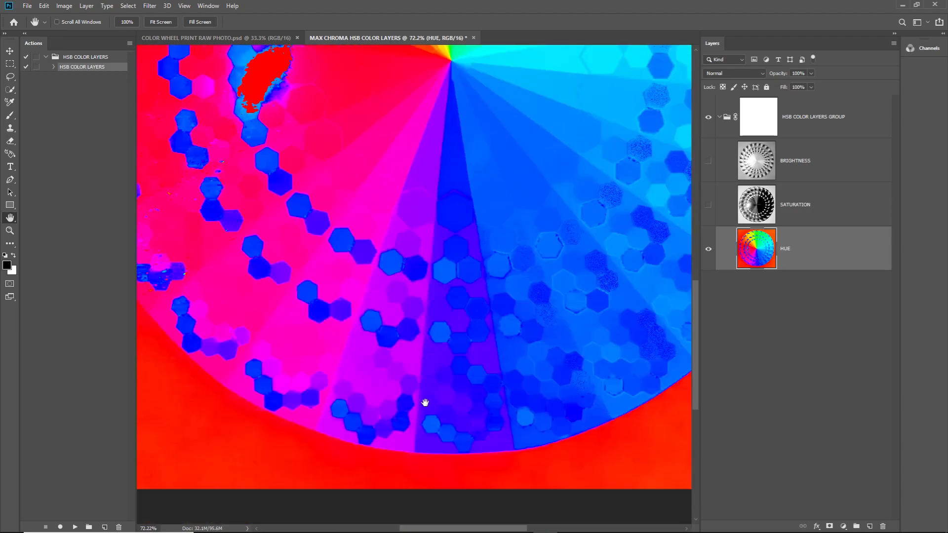
{"action": "scroll", "coordinate": [418, 405], "scroll_direction": "down", "scroll_amount": 4}
Step: Inspect the speckled hexagons in the wheel's blue segments up close and return to a view of the whole wheel
{"action": "scroll", "coordinate": [442, 335], "scroll_direction": "up", "scroll_amount": 6}
{"action": "scroll", "coordinate": [557, 341], "scroll_direction": "up", "scroll_amount": 1}
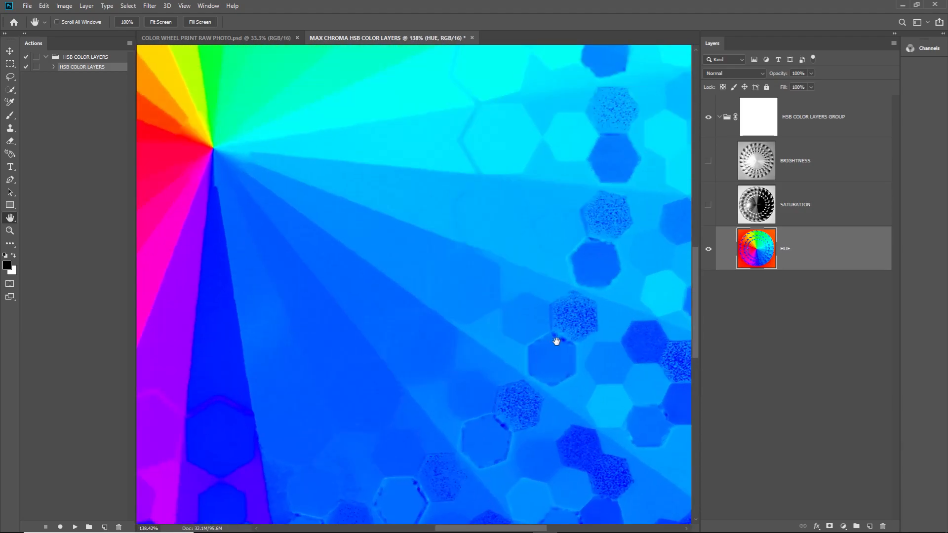
{"action": "scroll", "coordinate": [591, 291], "scroll_direction": "up", "scroll_amount": 5}
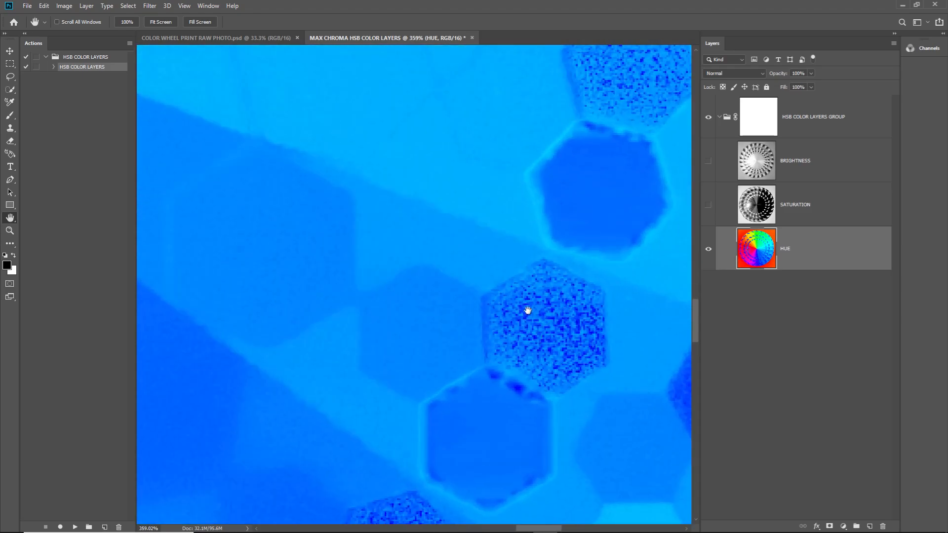
{"action": "scroll", "coordinate": [529, 307], "scroll_direction": "down", "scroll_amount": 6}
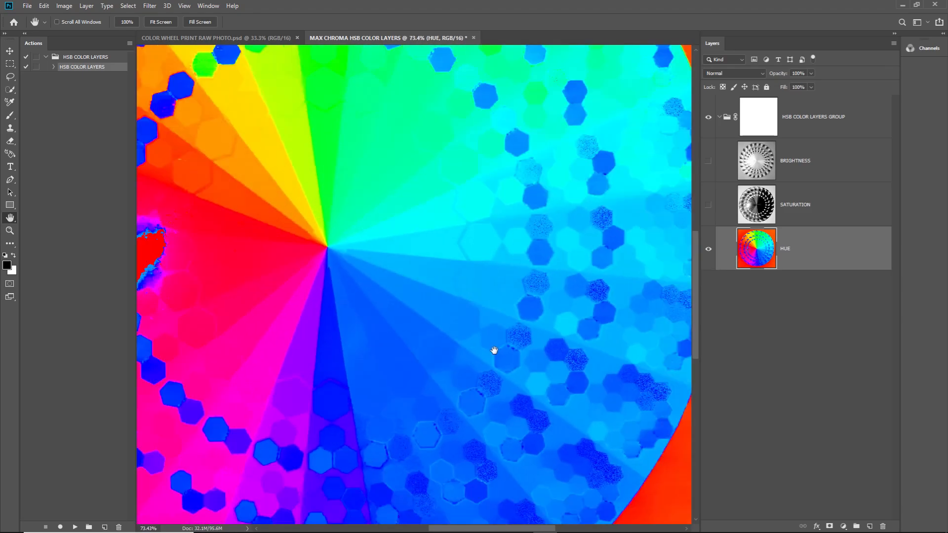
{"action": "scroll", "coordinate": [491, 351], "scroll_direction": "down", "scroll_amount": 3}
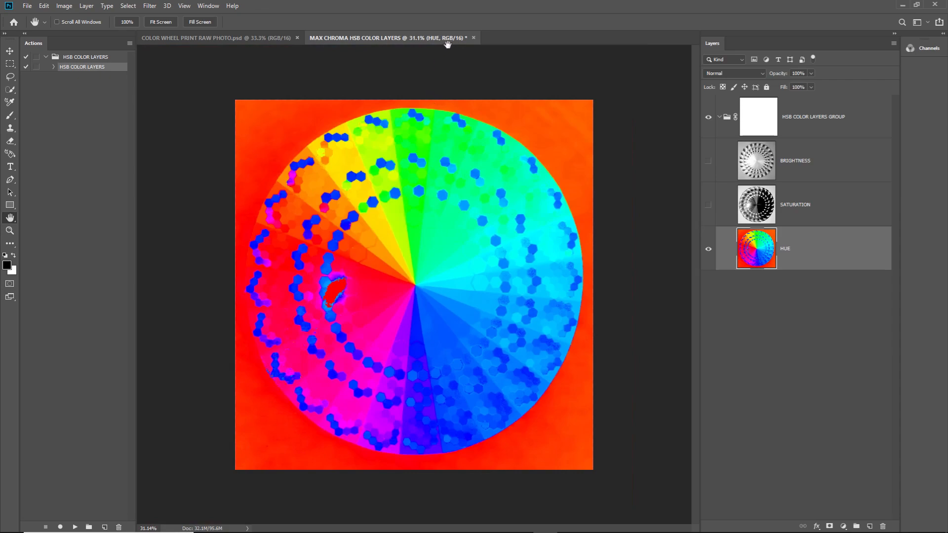
Step: Close the layered color wheel document without saving, and close COLOR WHEEL PRINT RAW PHOTO.psd
{"action": "left_click", "coordinate": [473, 37]}
{"action": "left_click", "coordinate": [476, 205]}
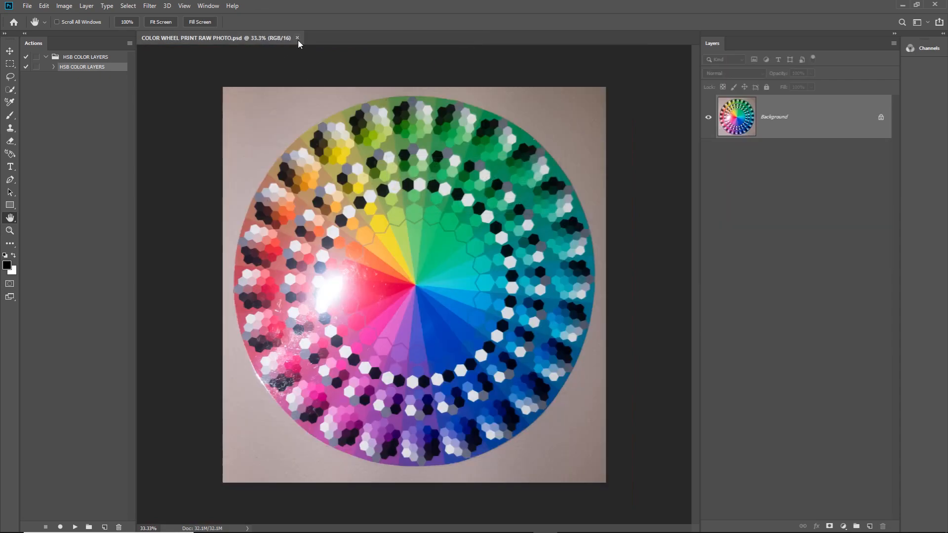
{"action": "left_click", "coordinate": [297, 38]}
Step: Open 20170705_182133.dng from the desktop with its existing Camera Raw settings and run the HSB COLOR LAYERS action on it
{"action": "left_click", "coordinate": [903, 5]}
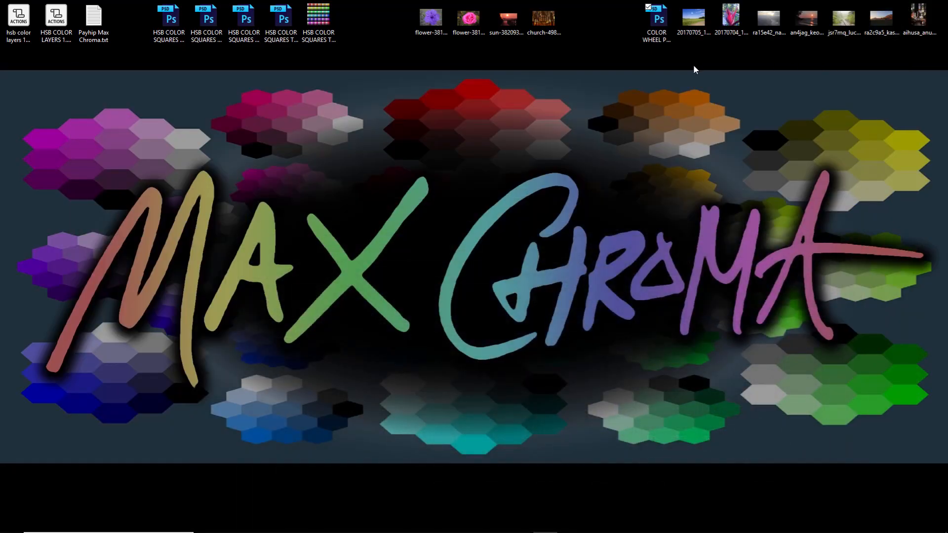
{"action": "left_click", "coordinate": [693, 22]}
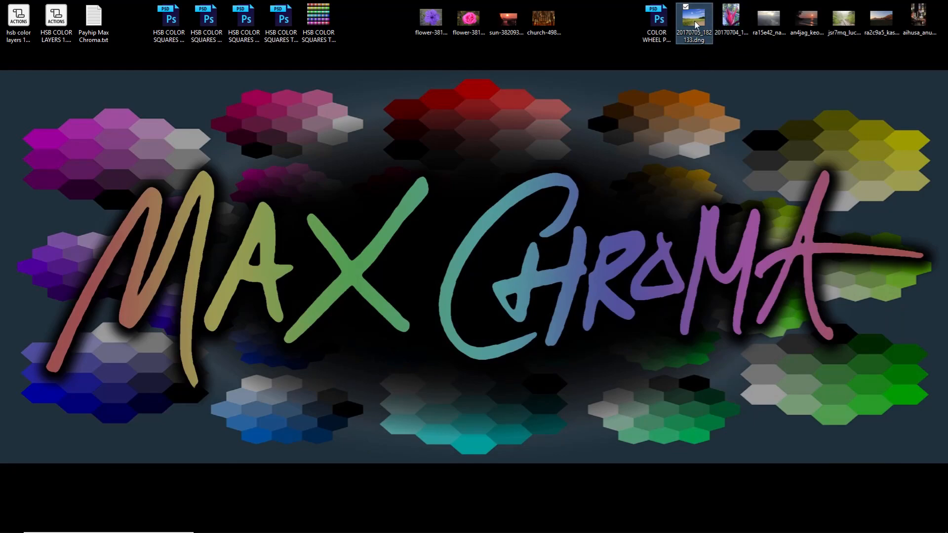
{"action": "left_click_drag", "start_coordinate": [696, 22], "coordinate": [524, 433]}
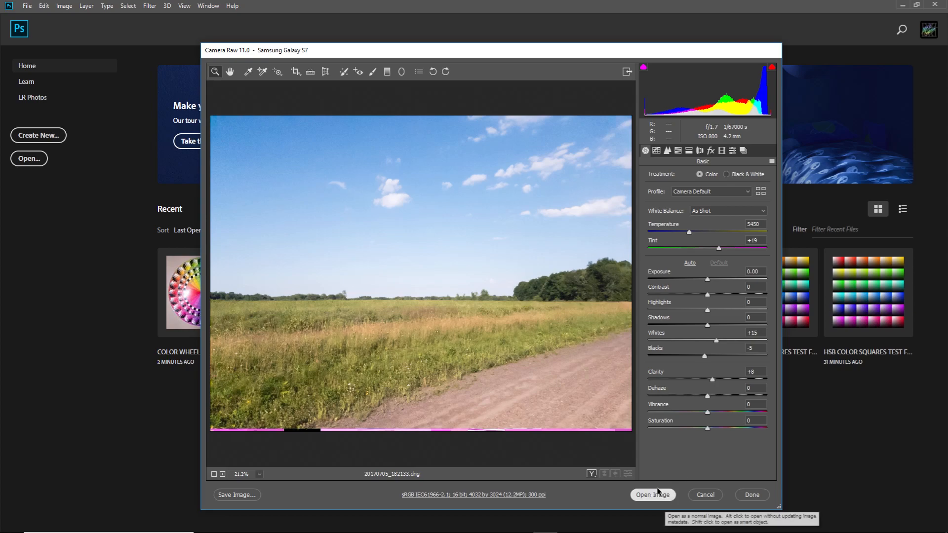
{"action": "left_click", "coordinate": [650, 496]}
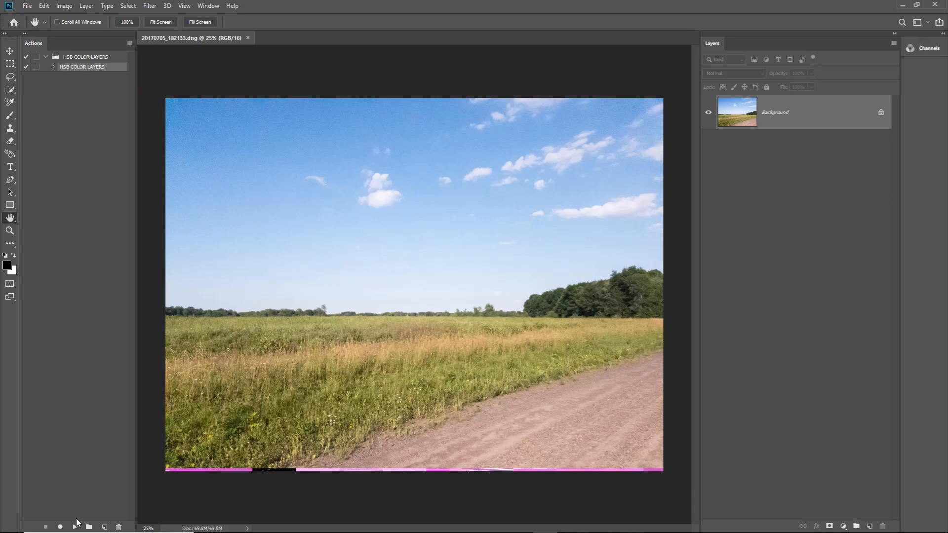
{"action": "left_click", "coordinate": [74, 528]}
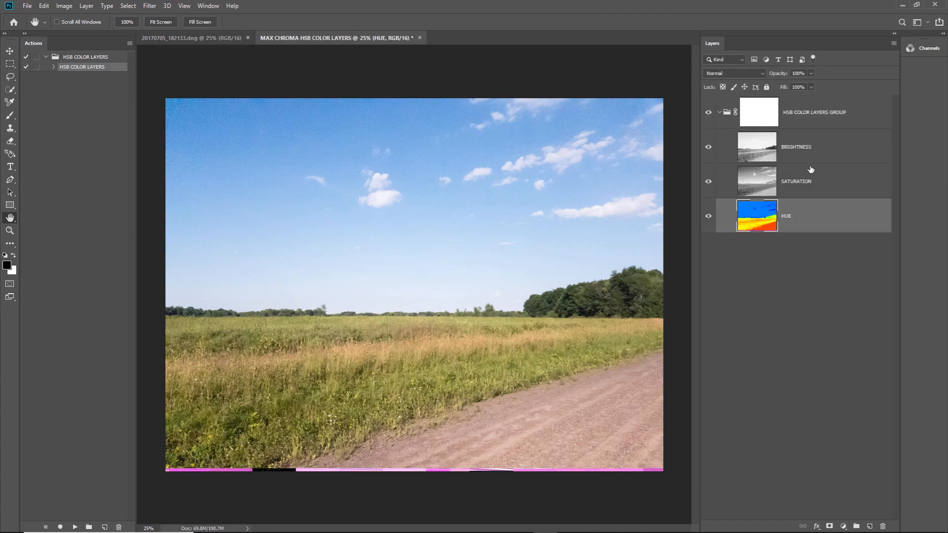
Step: Hide the landscape's BRIGHTNESS and SATURATION layers and select the HUE layer to view its hues alone
{"action": "left_click", "coordinate": [823, 152]}
{"action": "left_click", "coordinate": [709, 148]}
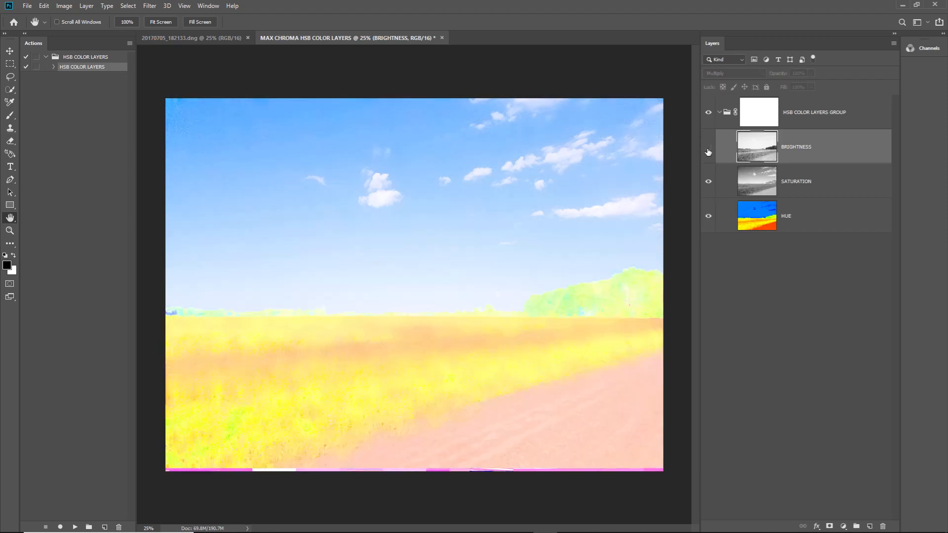
{"action": "left_click", "coordinate": [709, 181]}
{"action": "left_click", "coordinate": [764, 210]}
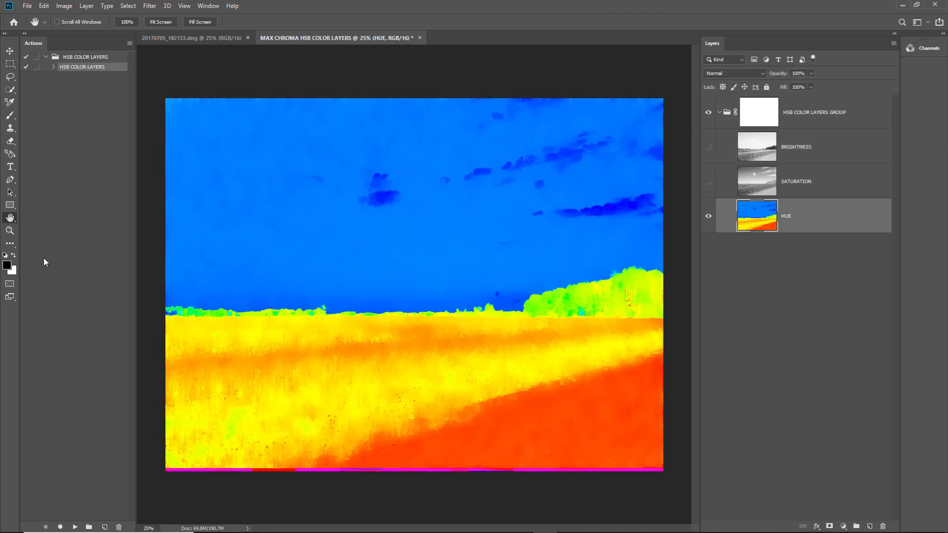
Step: Sample the blue of the upper sky in the HUE layer as the foreground color, #0082ff
{"action": "left_click", "coordinate": [7, 265]}
{"action": "left_click_drag", "start_coordinate": [346, 211], "coordinate": [718, 268]}
{"action": "left_click", "coordinate": [437, 246]}
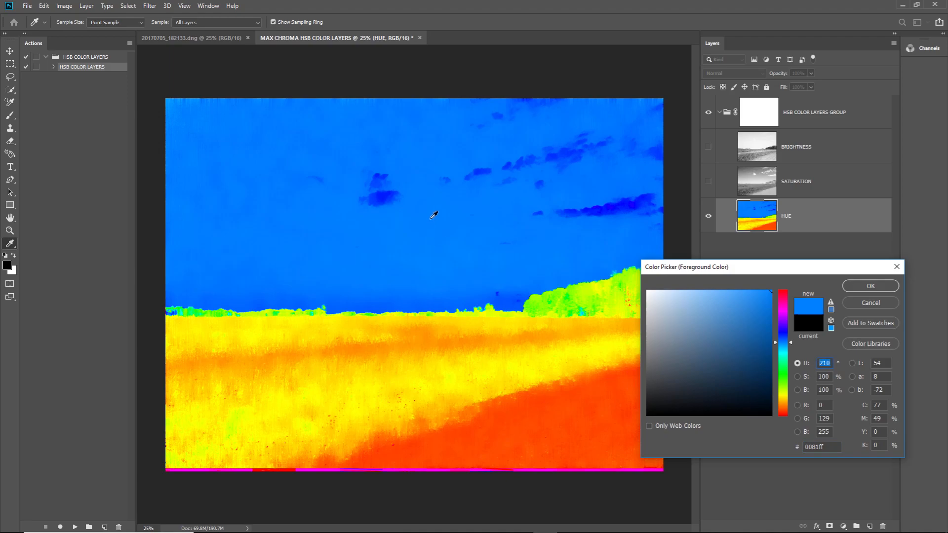
{"action": "left_click", "coordinate": [335, 140]}
{"action": "left_click", "coordinate": [871, 287]}
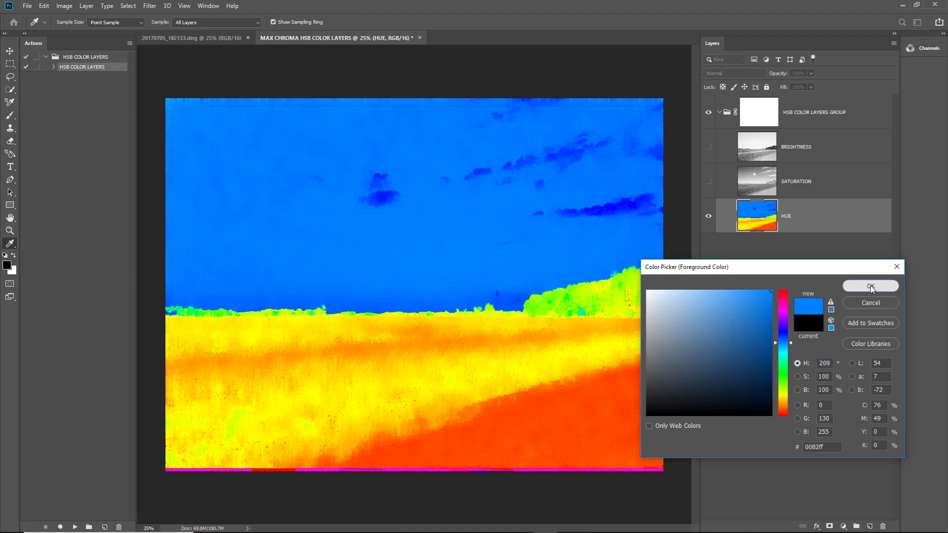
Step: Examine the hue variations and vertical streaks along the upper and left edges of the landscape's sky
{"action": "scroll", "coordinate": [179, 83], "scroll_direction": "up", "scroll_amount": 8}
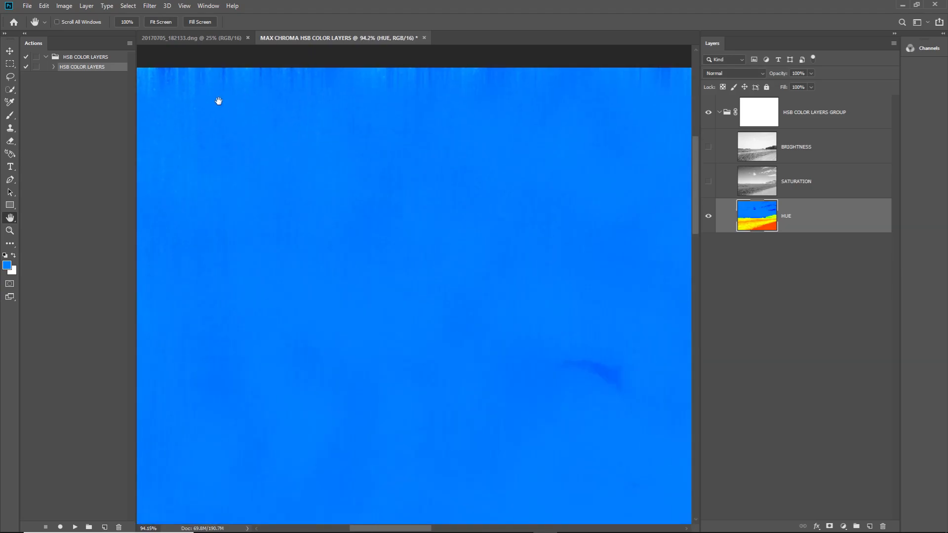
{"action": "left_click_drag", "start_coordinate": [208, 96], "coordinate": [330, 147]}
{"action": "scroll", "coordinate": [232, 192], "scroll_direction": "up", "scroll_amount": 4}
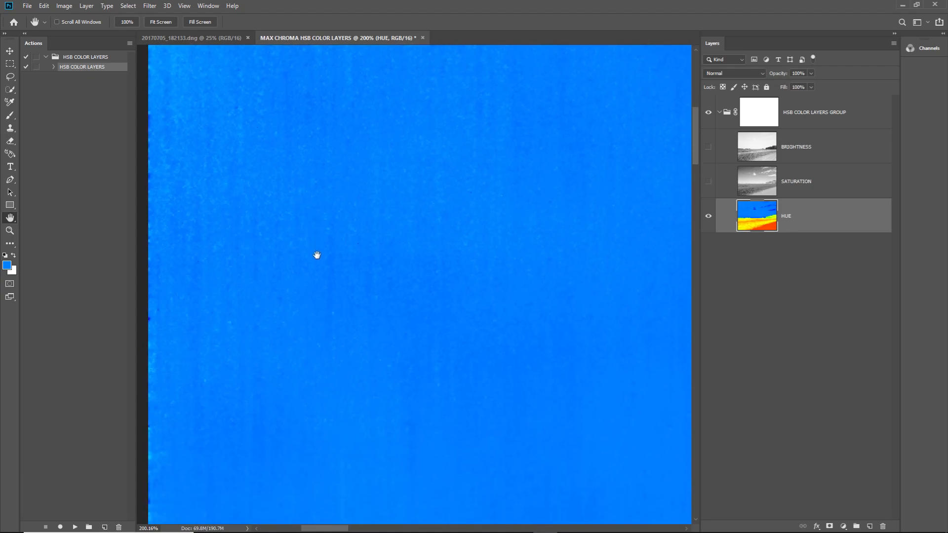
{"action": "scroll", "coordinate": [317, 257], "scroll_direction": "down", "scroll_amount": 2}
{"action": "scroll", "coordinate": [317, 255], "scroll_direction": "down", "scroll_amount": 1}
{"action": "scroll", "coordinate": [346, 217], "scroll_direction": "up", "scroll_amount": 1}
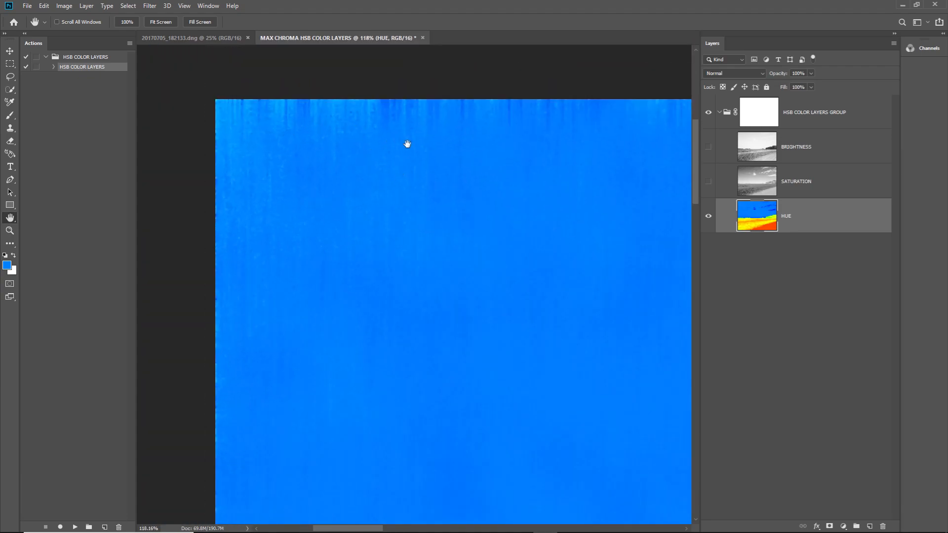
{"action": "scroll", "coordinate": [395, 220], "scroll_direction": "down", "scroll_amount": 2}
{"action": "left_click_drag", "start_coordinate": [400, 320], "coordinate": [350, 209]}
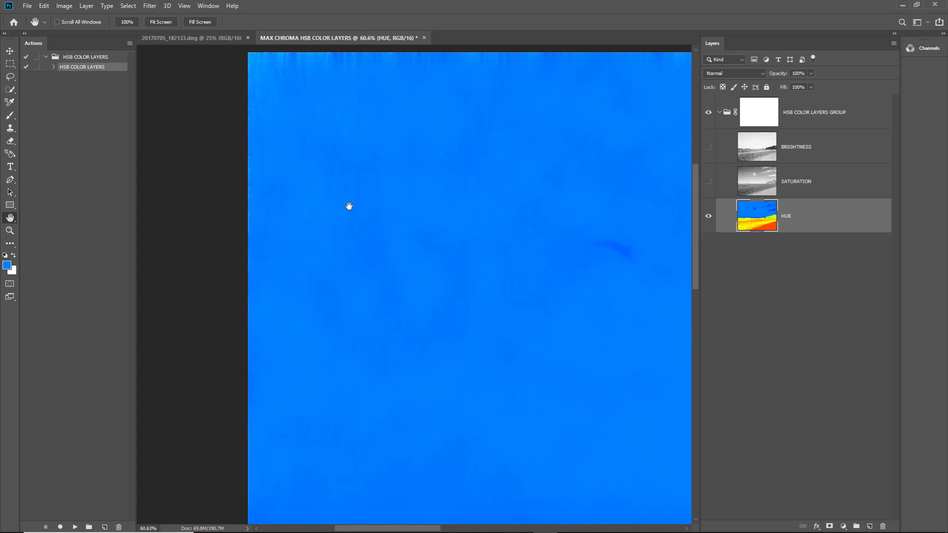
Step: Examine the hues of the distant treeline at the left horizon and the orange band across the field
{"action": "left_click_drag", "start_coordinate": [394, 346], "coordinate": [386, 210]}
{"action": "scroll", "coordinate": [320, 387], "scroll_direction": "up", "scroll_amount": 2}
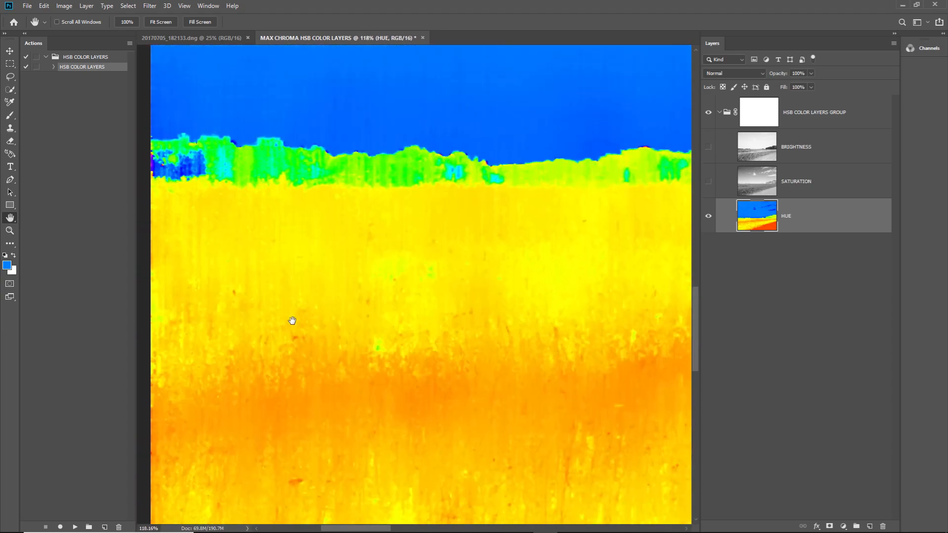
{"action": "scroll", "coordinate": [309, 232], "scroll_direction": "down", "scroll_amount": 2}
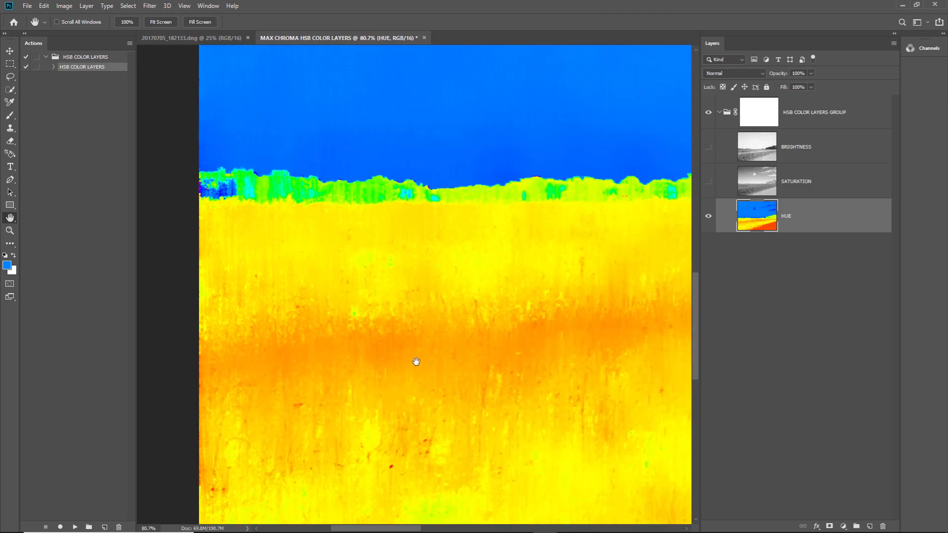
{"action": "left_click_drag", "start_coordinate": [434, 392], "coordinate": [432, 252]}
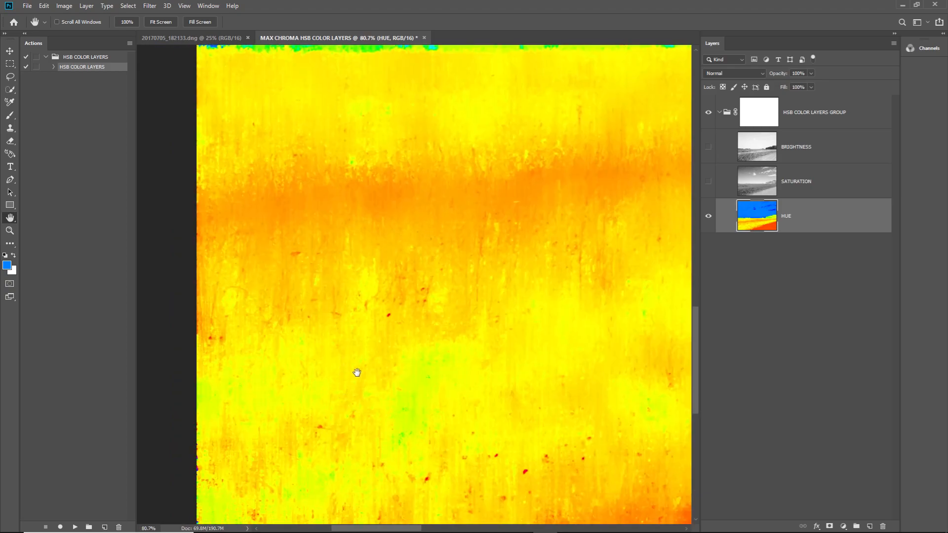
Step: Inspect the yellow and green patches and red specks in the field down to the dirt road and the photo's lower border
{"action": "scroll", "coordinate": [316, 296], "scroll_direction": "up", "scroll_amount": 2}
{"action": "scroll", "coordinate": [383, 343], "scroll_direction": "down", "scroll_amount": 3}
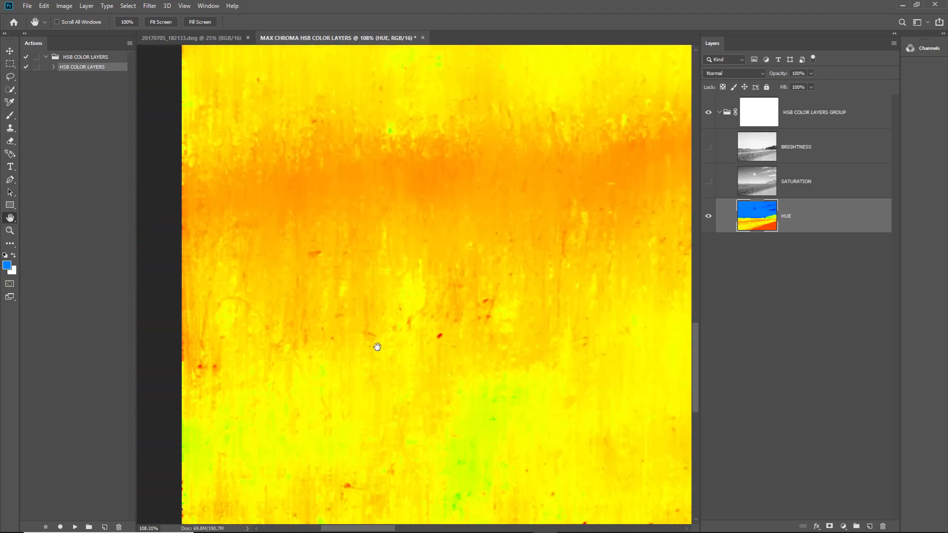
{"action": "scroll", "coordinate": [563, 377], "scroll_direction": "up", "scroll_amount": 2}
{"action": "scroll", "coordinate": [366, 333], "scroll_direction": "down", "scroll_amount": 3}
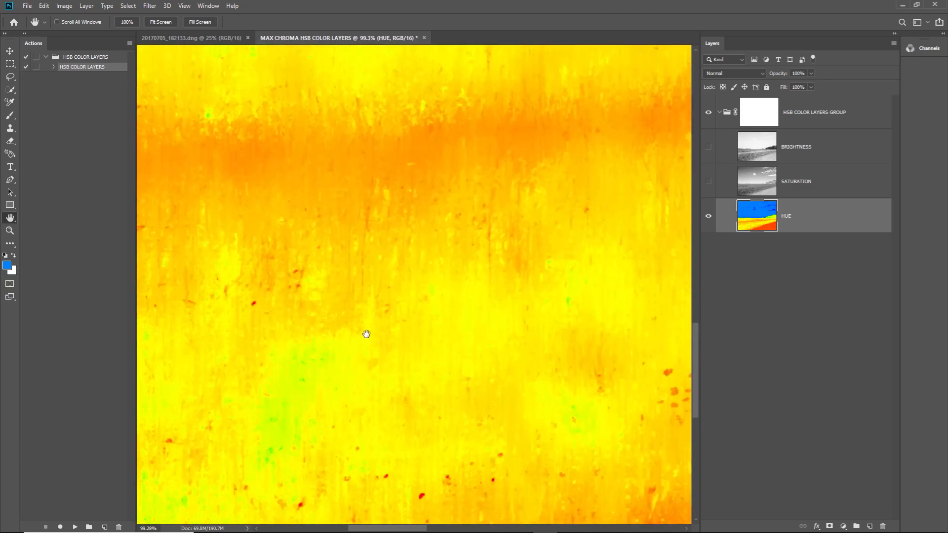
{"action": "scroll", "coordinate": [504, 356], "scroll_direction": "down", "scroll_amount": 1}
{"action": "scroll", "coordinate": [627, 387], "scroll_direction": "up", "scroll_amount": 2}
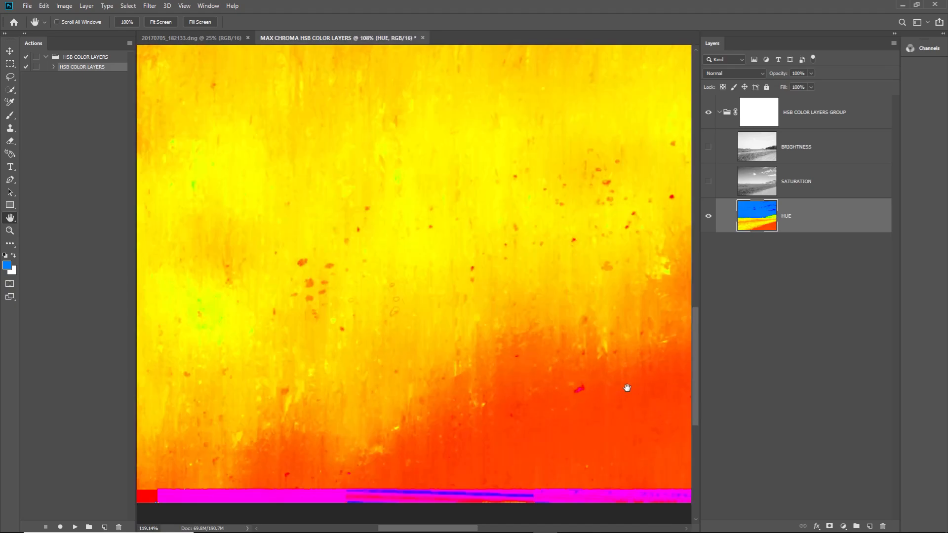
{"action": "scroll", "coordinate": [487, 343], "scroll_direction": "down", "scroll_amount": 3}
{"action": "scroll", "coordinate": [430, 302], "scroll_direction": "down", "scroll_amount": 1}
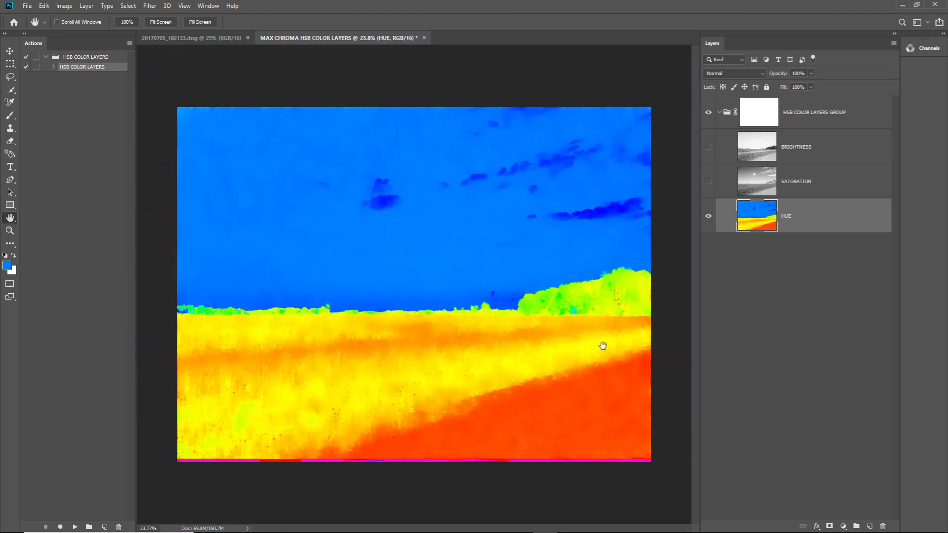
Step: Examine the large group of trees in the HUE layer, showing the SATURATION and BRIGHTNESS layers to compare with full color
{"action": "scroll", "coordinate": [600, 326], "scroll_direction": "up", "scroll_amount": 5}
{"action": "scroll", "coordinate": [320, 281], "scroll_direction": "up", "scroll_amount": 2}
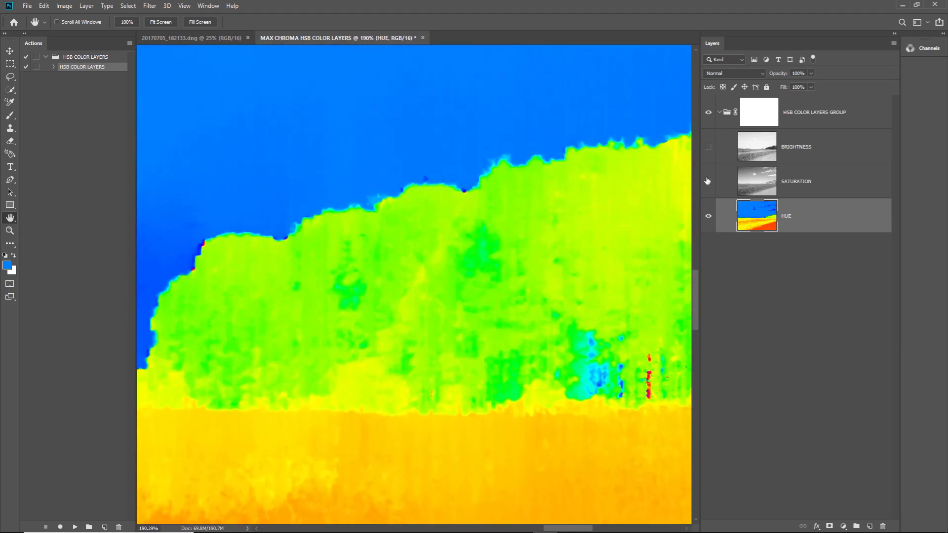
{"action": "left_click_drag", "start_coordinate": [708, 177], "coordinate": [706, 143]}
{"action": "scroll", "coordinate": [422, 257], "scroll_direction": "down", "scroll_amount": 5}
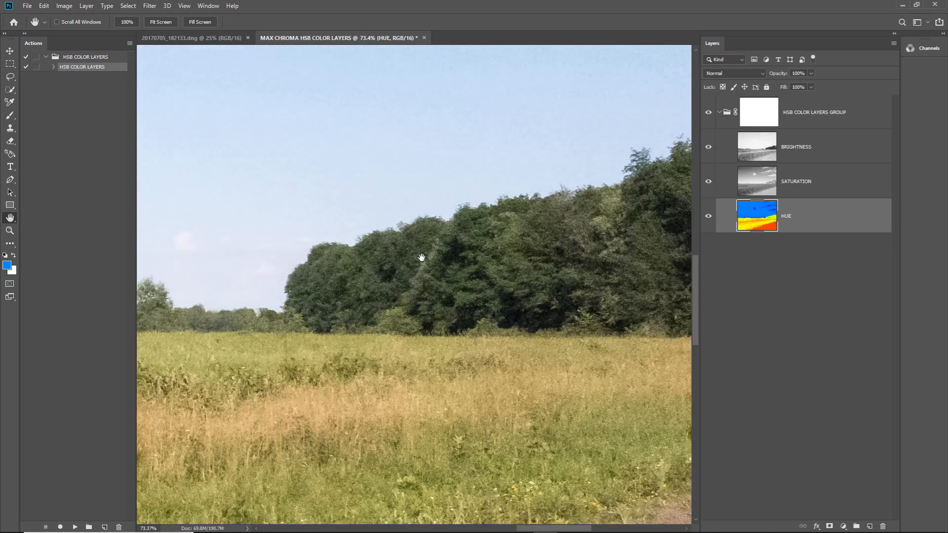
{"action": "scroll", "coordinate": [422, 257], "scroll_direction": "down", "scroll_amount": 2}
Step: View the landscape with only BRIGHTNESS over HUE and with only SATURATION over HUE, selecting each of those two layers
{"action": "left_click", "coordinate": [709, 181]}
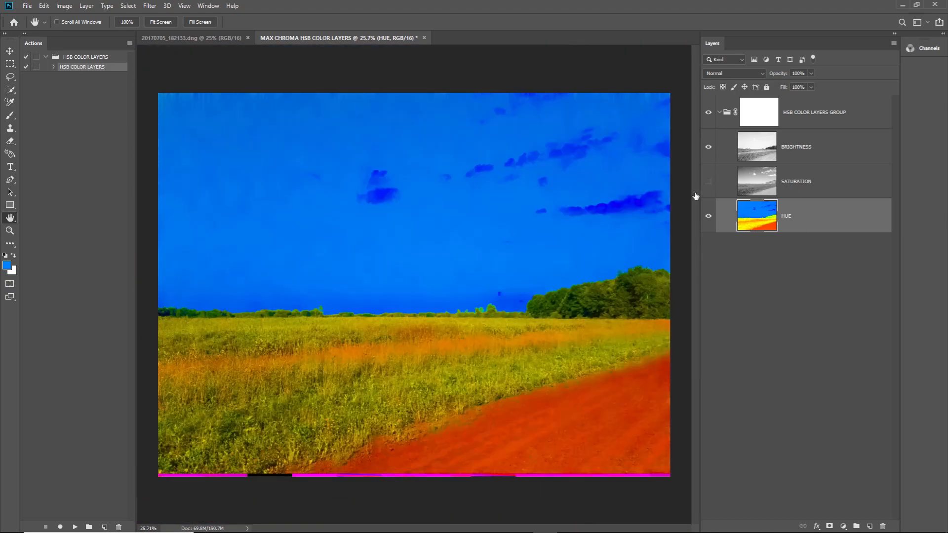
{"action": "left_click", "coordinate": [799, 159]}
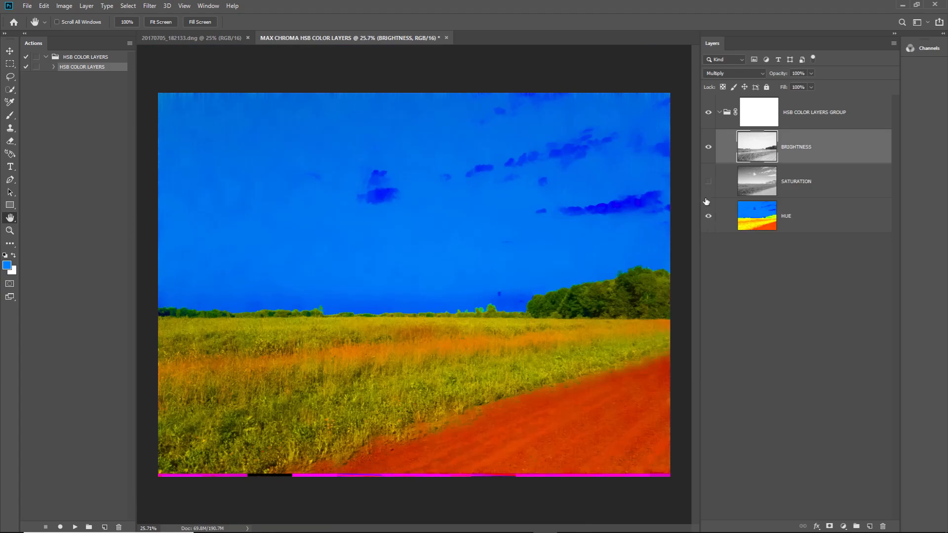
{"action": "left_click", "coordinate": [709, 181]}
{"action": "left_click", "coordinate": [709, 147]}
{"action": "left_click", "coordinate": [815, 184]}
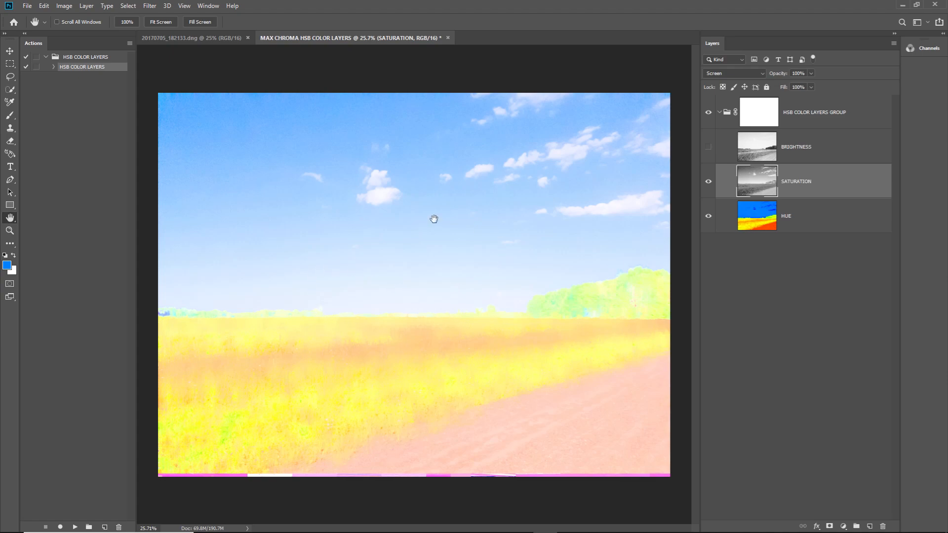
Step: Show the BRIGHTNESS layer again, select the HUE layer, and close both landscape documents without saving
{"action": "left_click", "coordinate": [709, 147]}
{"action": "left_click", "coordinate": [795, 218]}
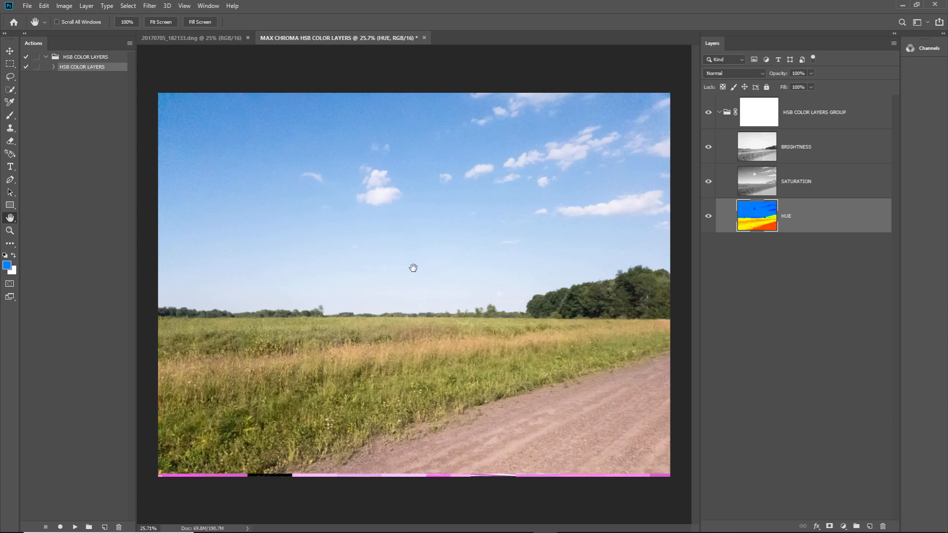
{"action": "left_click", "coordinate": [424, 38]}
{"action": "left_click", "coordinate": [477, 205]}
{"action": "left_click", "coordinate": [249, 37]}
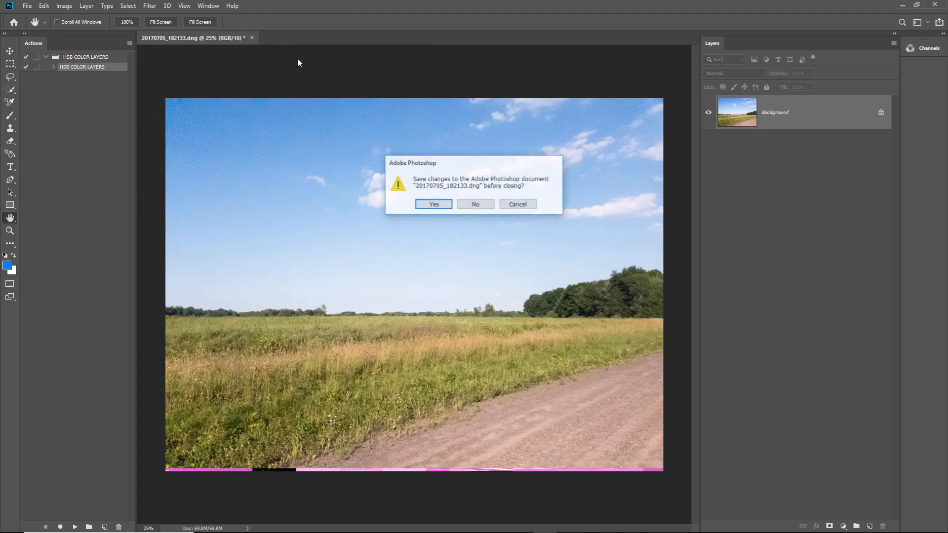
{"action": "left_click", "coordinate": [478, 205]}
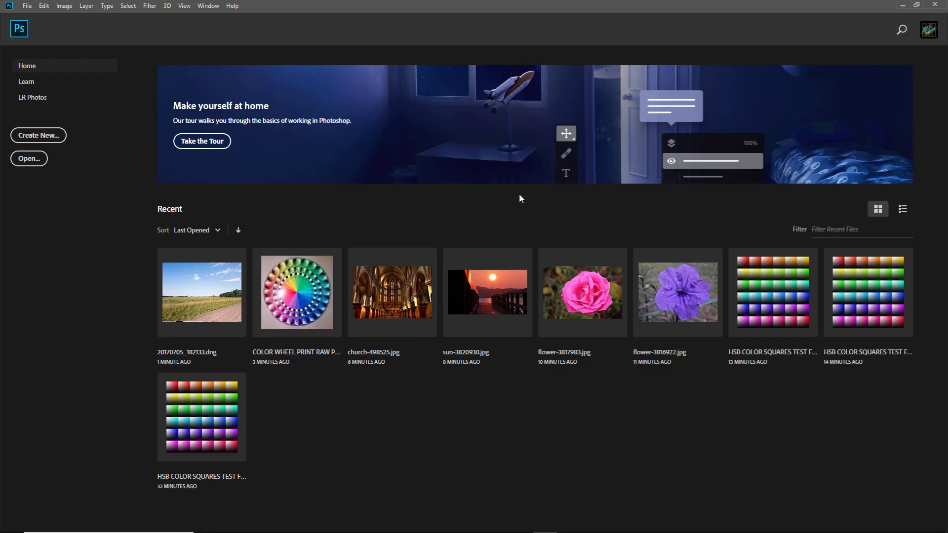
Step: Open the desktop raw photo 20170704_183527.dng through Camera Raw and run the HSB COLOR LAYERS action on it
{"action": "left_click", "coordinate": [902, 6]}
{"action": "left_click_drag", "start_coordinate": [732, 19], "coordinate": [547, 401]}
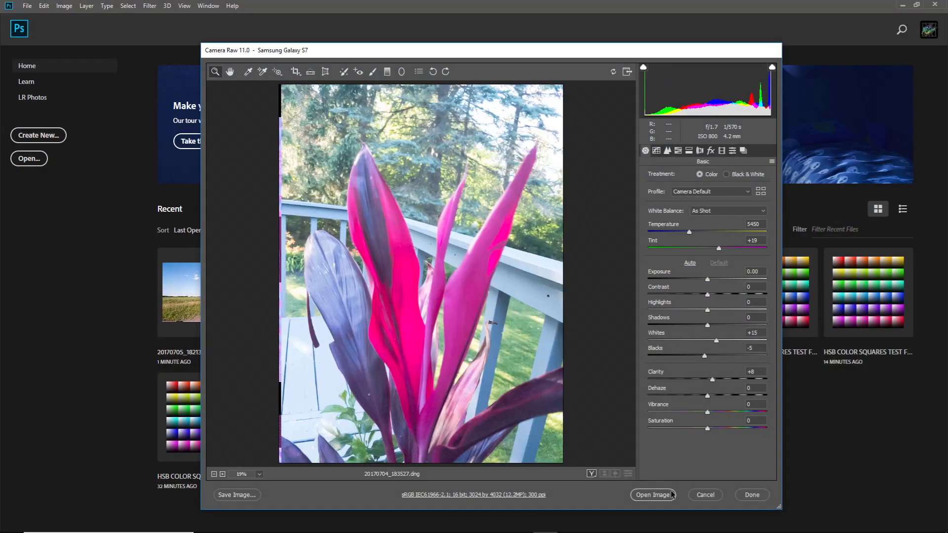
{"action": "left_click", "coordinate": [659, 495]}
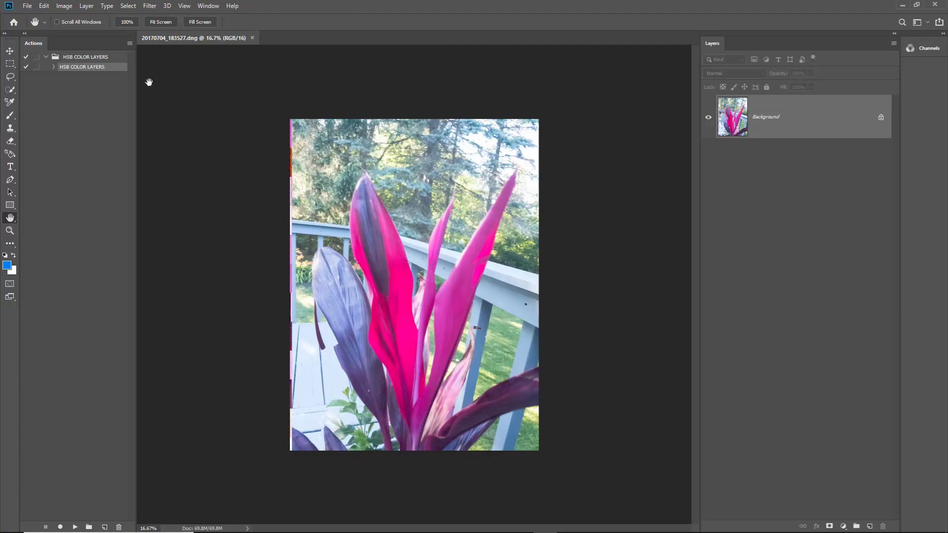
{"action": "left_click", "coordinate": [75, 528]}
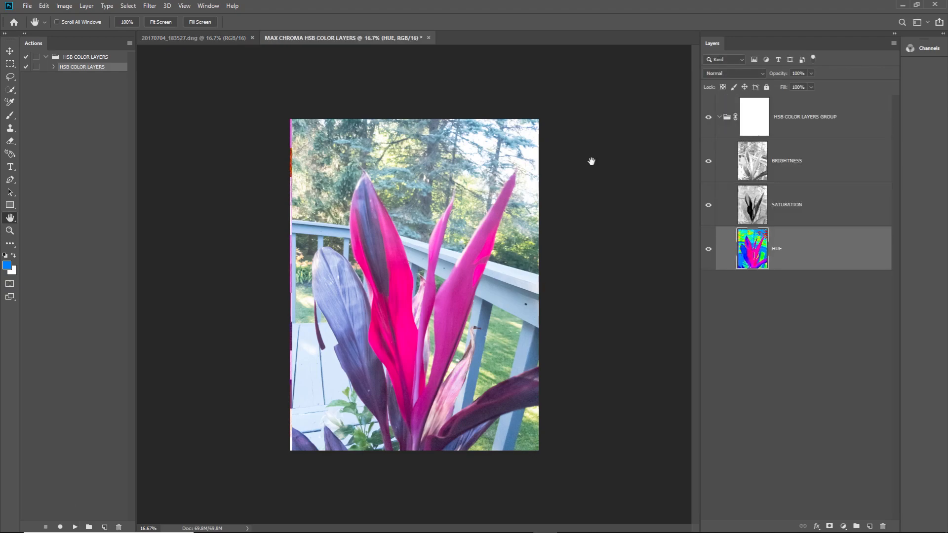
Step: Isolate the HUE layer by hiding BRIGHTNESS and SATURATION, and examine the hues of the plant's leaves up close
{"action": "left_click", "coordinate": [708, 161]}
{"action": "left_click", "coordinate": [708, 202]}
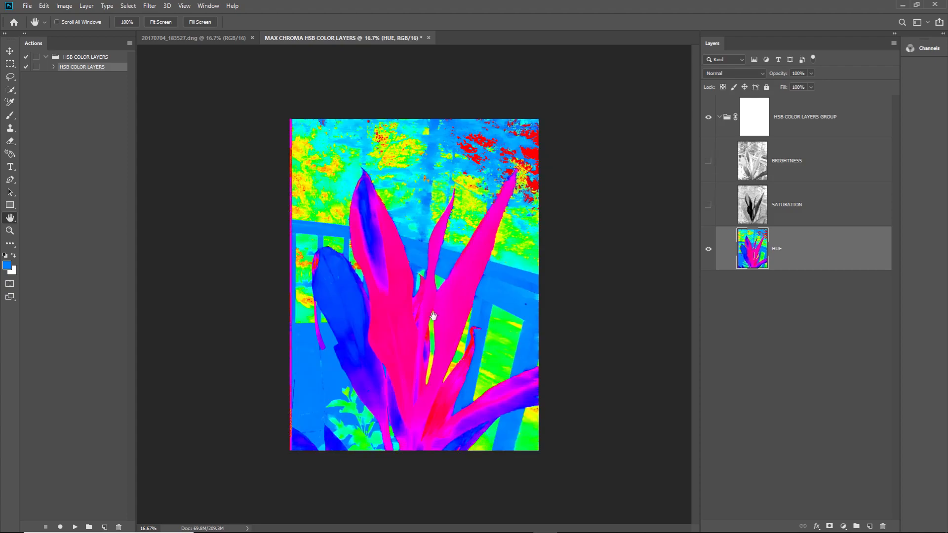
{"action": "scroll", "coordinate": [449, 286], "scroll_direction": "up", "scroll_amount": 3}
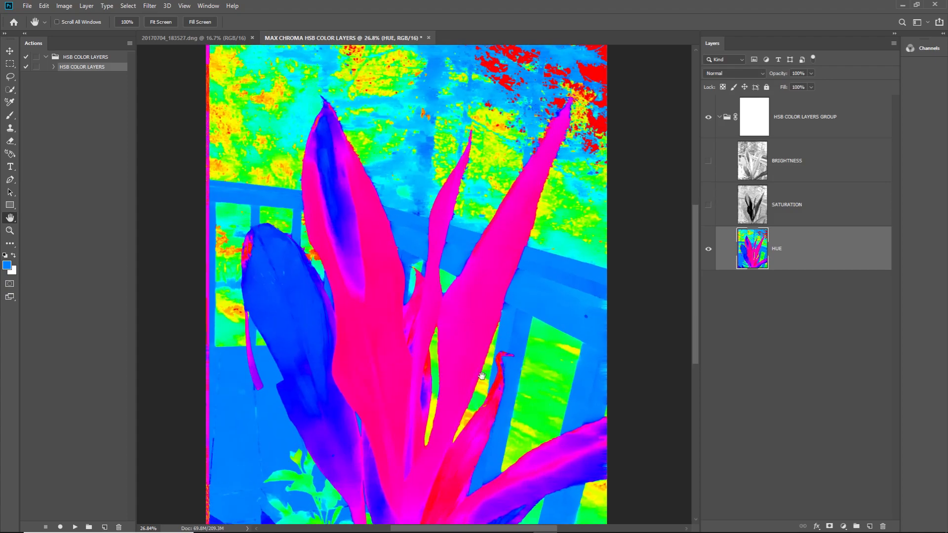
{"action": "scroll", "coordinate": [482, 376], "scroll_direction": "up", "scroll_amount": 3}
{"action": "scroll", "coordinate": [482, 308], "scroll_direction": "up", "scroll_amount": 2}
{"action": "scroll", "coordinate": [473, 262], "scroll_direction": "down", "scroll_amount": 3}
{"action": "left_click_drag", "start_coordinate": [476, 311], "coordinate": [435, 253]}
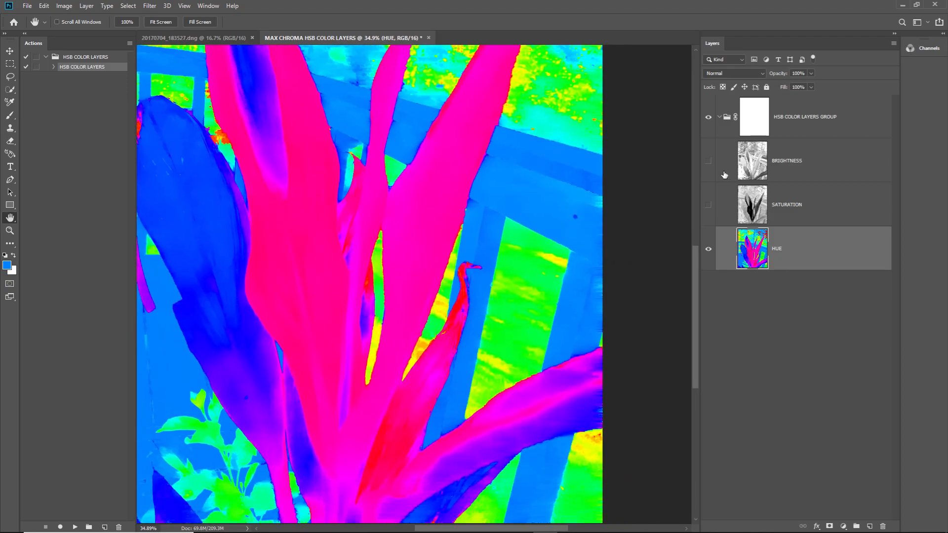
Step: Compare the whole plant photo in full color with its HUE layer by showing and hiding SATURATION and BRIGHTNESS
{"action": "left_click", "coordinate": [709, 204]}
{"action": "scroll", "coordinate": [504, 225], "scroll_direction": "down", "scroll_amount": 3}
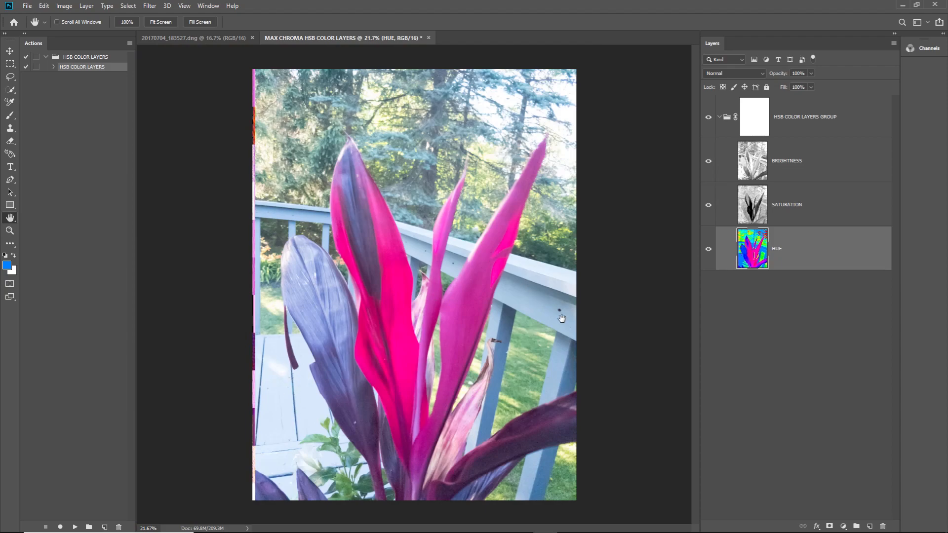
{"action": "left_click_drag", "start_coordinate": [710, 213], "coordinate": [709, 161]}
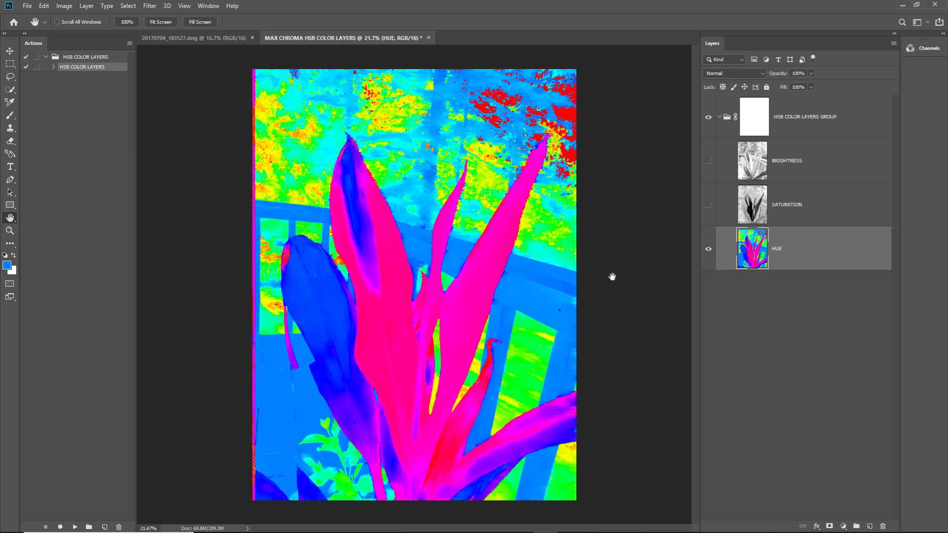
Step: Examine the red patches around the rightmost leaf tip in the HUE layer, comparing them with the full-color sky and branches
{"action": "scroll", "coordinate": [571, 115], "scroll_direction": "up", "scroll_amount": 10}
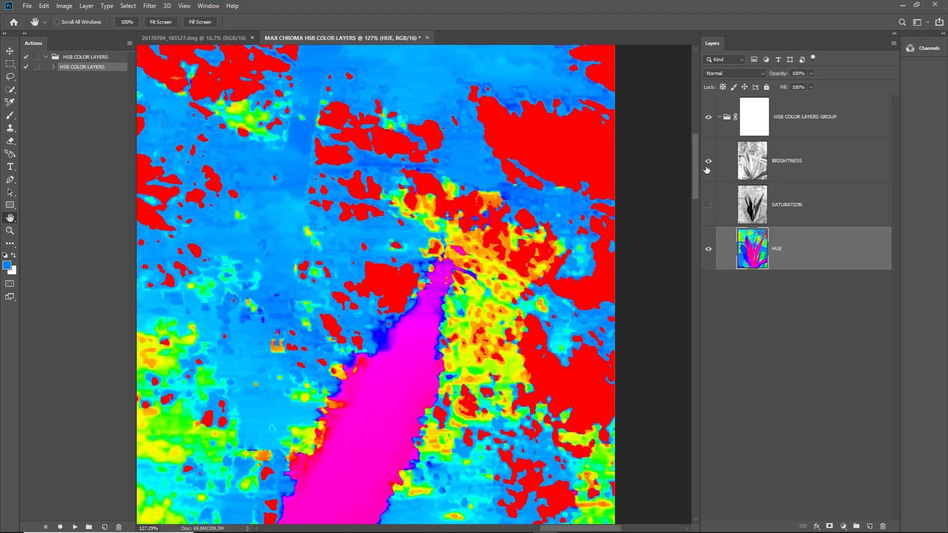
{"action": "left_click_drag", "start_coordinate": [707, 170], "coordinate": [709, 204]}
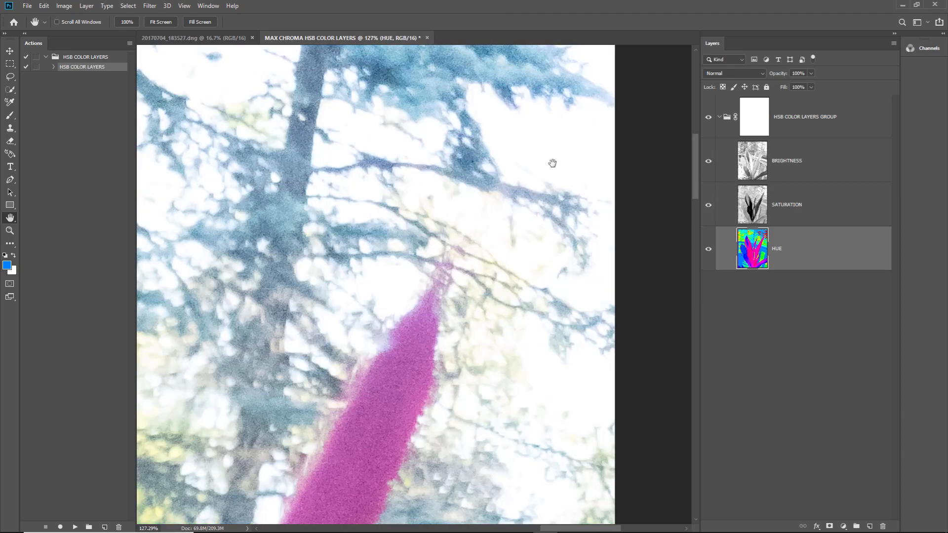
{"action": "left_click_drag", "start_coordinate": [709, 165], "coordinate": [709, 204]}
{"action": "scroll", "coordinate": [447, 229], "scroll_direction": "down", "scroll_amount": 6}
{"action": "scroll", "coordinate": [489, 179], "scroll_direction": "up", "scroll_amount": 9}
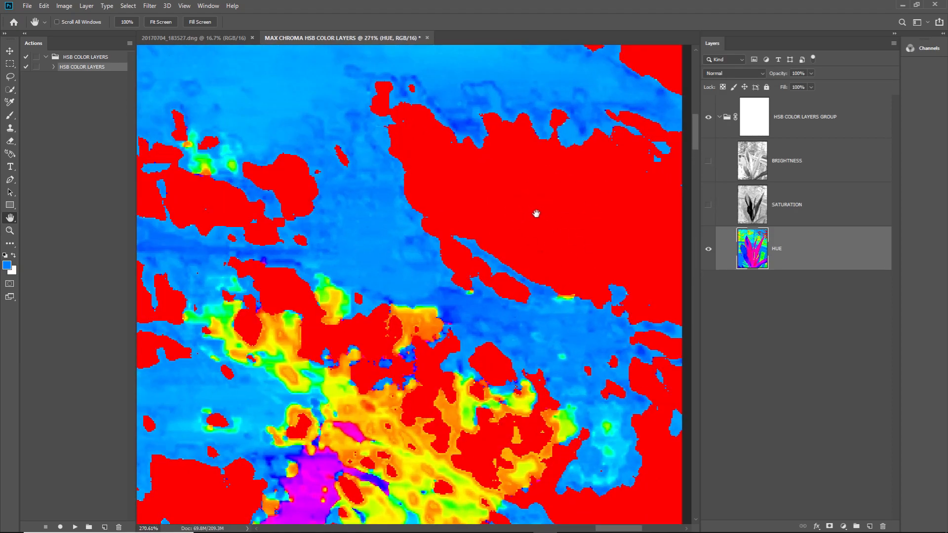
{"action": "scroll", "coordinate": [534, 211], "scroll_direction": "down", "scroll_amount": 8}
{"action": "scroll", "coordinate": [531, 230], "scroll_direction": "down", "scroll_amount": 3}
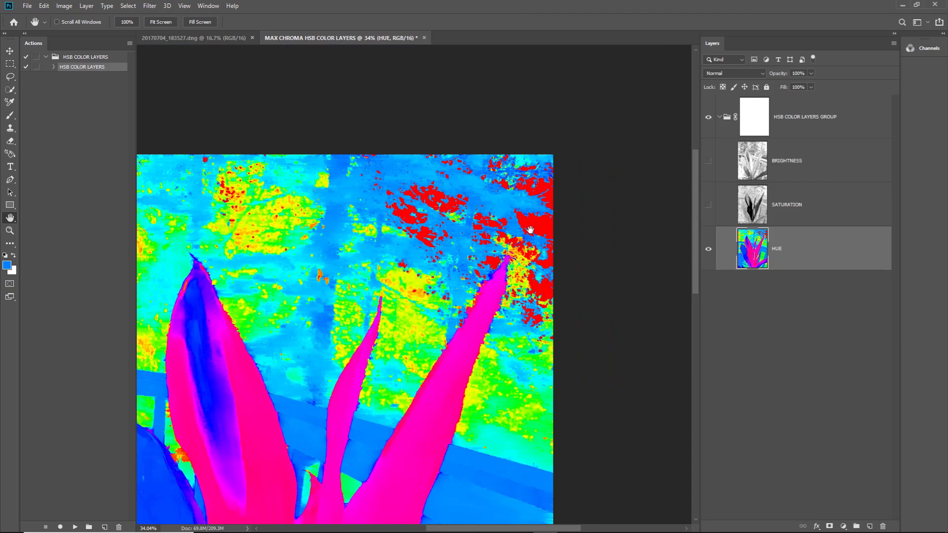
{"action": "scroll", "coordinate": [536, 221], "scroll_direction": "down", "scroll_amount": 3}
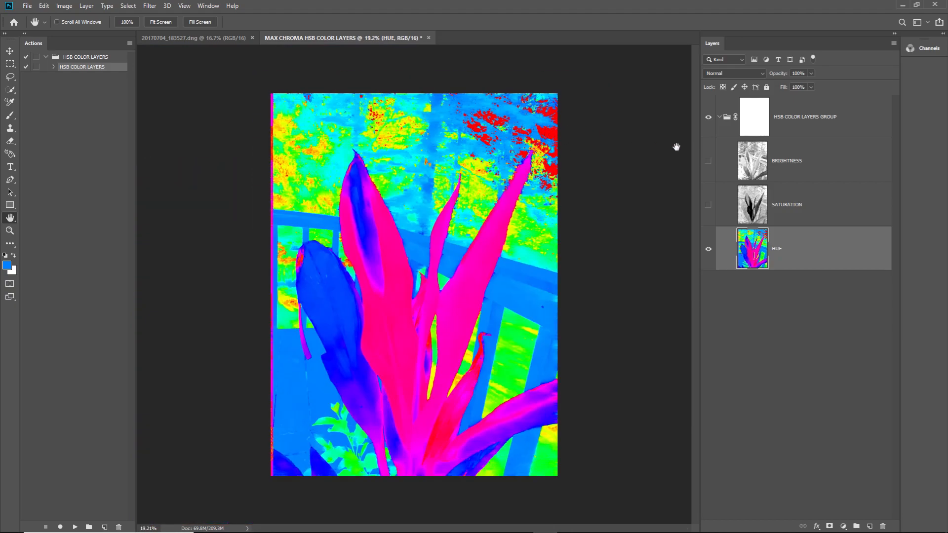
Step: Locate the built-in HSB/HSL filter without applying it
{"action": "left_click", "coordinate": [150, 5]}
{"action": "mouse_move", "coordinate": [186, 204]}
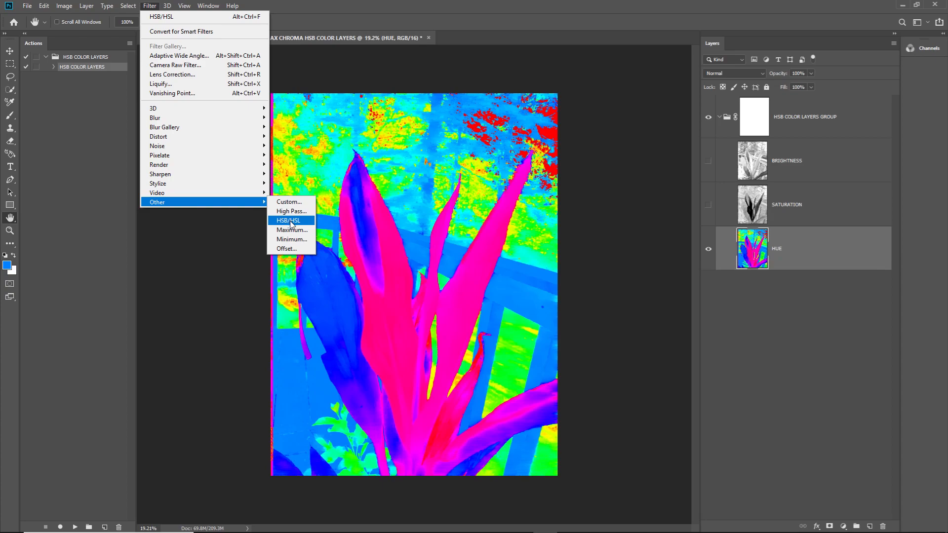
{"action": "left_click", "coordinate": [887, 215]}
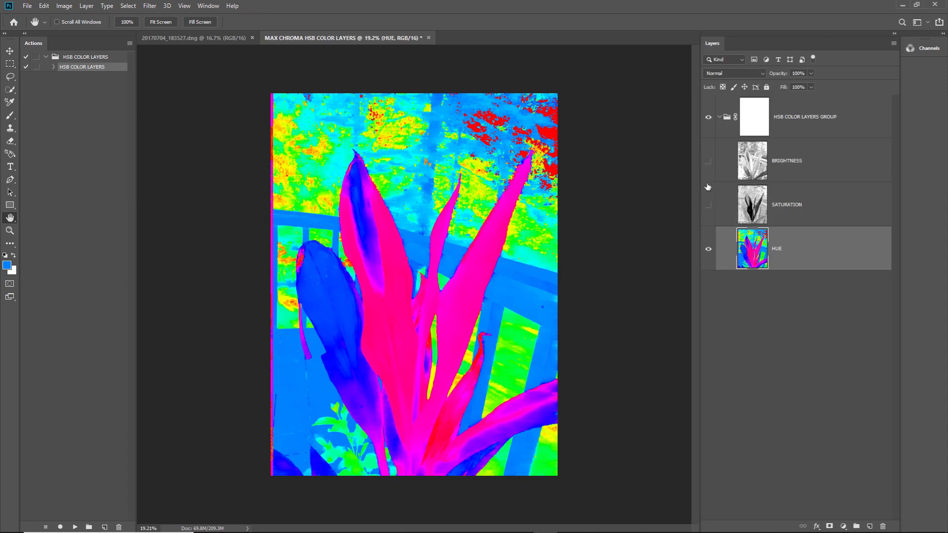
Step: Show the SATURATION and BRIGHTNESS layers again and close both plant documents without saving
{"action": "left_click", "coordinate": [709, 205]}
{"action": "left_click", "coordinate": [710, 161]}
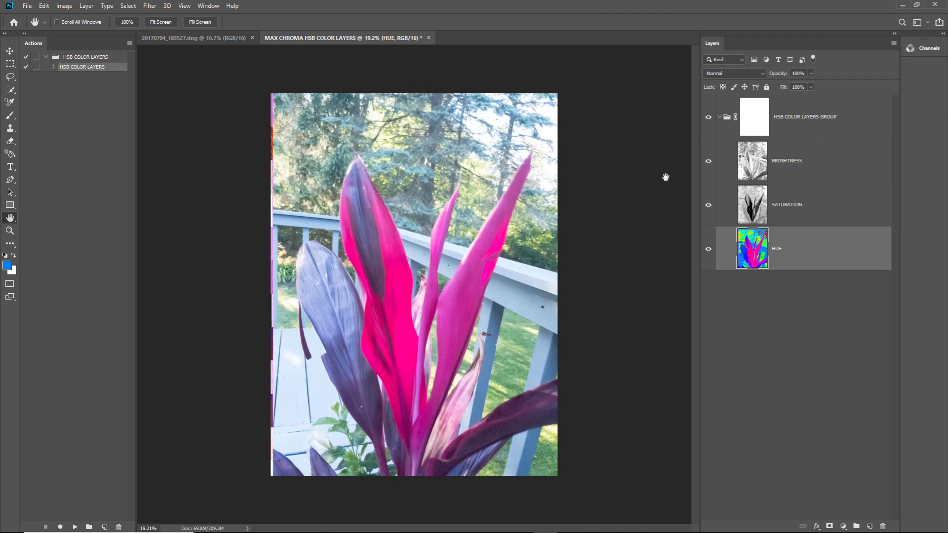
{"action": "left_click", "coordinate": [429, 37]}
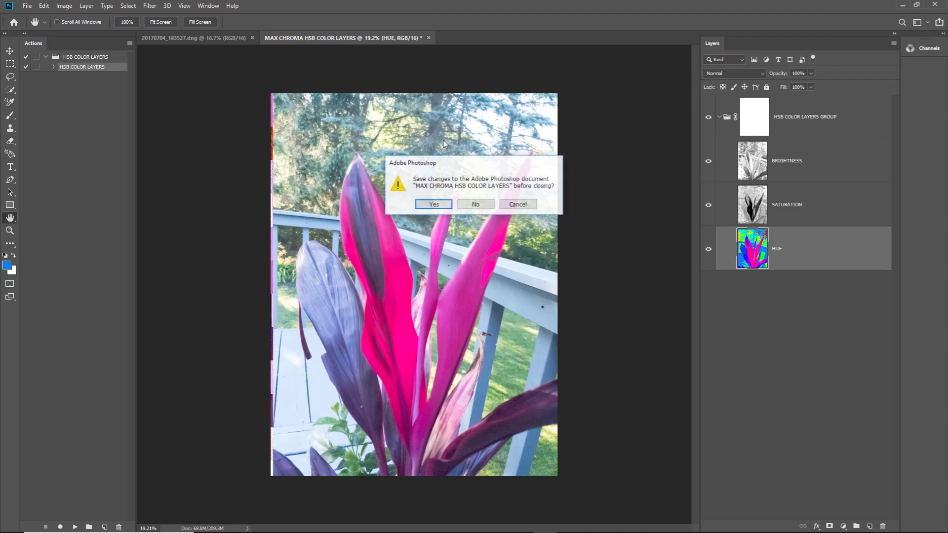
{"action": "left_click", "coordinate": [475, 203]}
{"action": "left_click", "coordinate": [255, 38]}
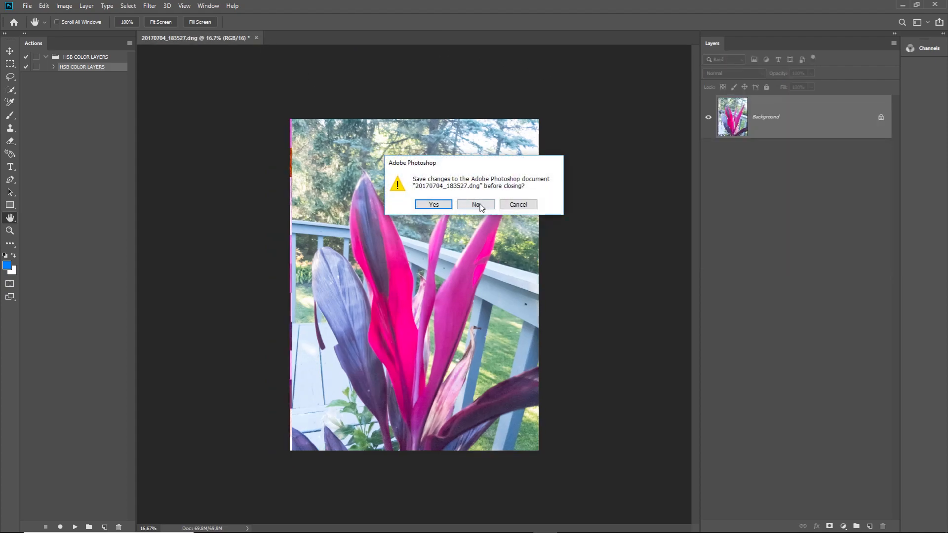
{"action": "left_click", "coordinate": [480, 204]}
Step: Open the desktop raw photo ra15e42_nanguo.NEF through Camera Raw, with the workflow depth set to 16 Bits/Channel
{"action": "left_click", "coordinate": [901, 7]}
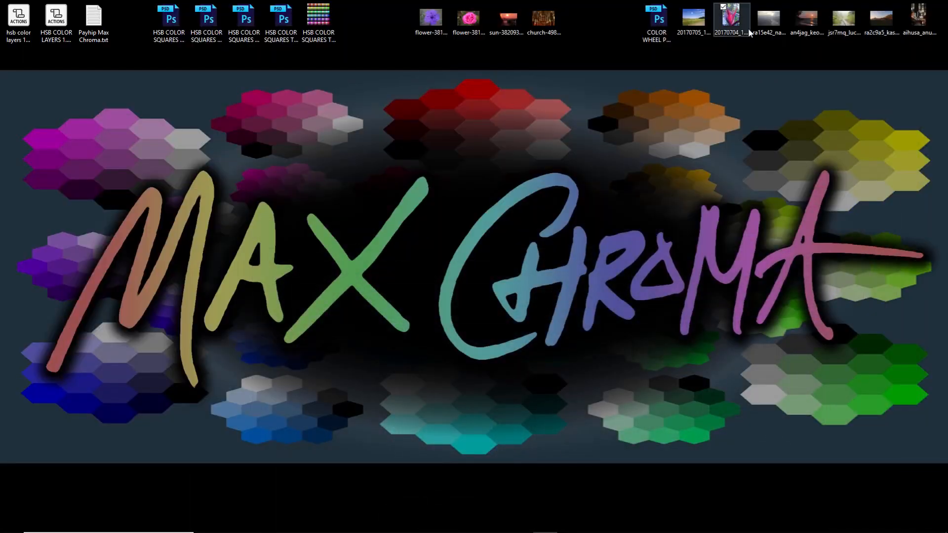
{"action": "left_click_drag", "start_coordinate": [769, 23], "coordinate": [537, 424]}
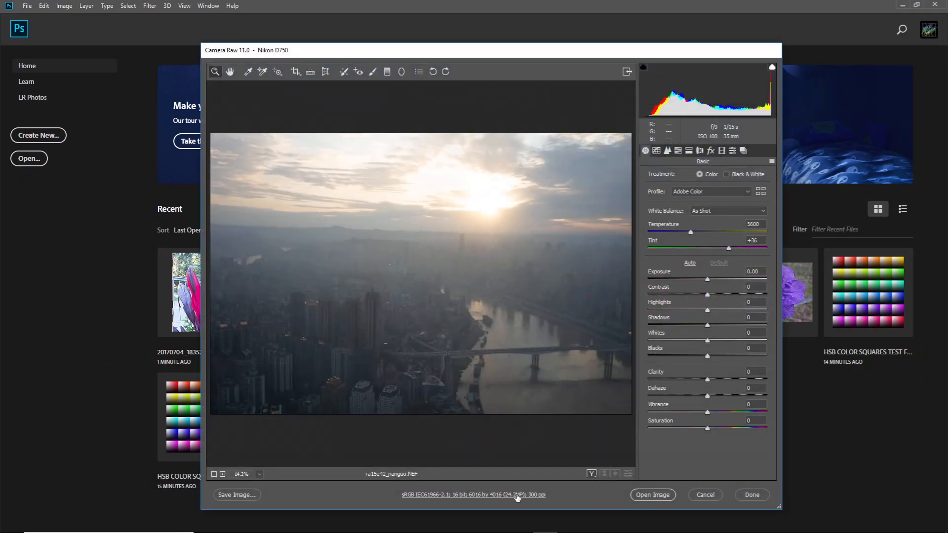
{"action": "left_click", "coordinate": [452, 496]}
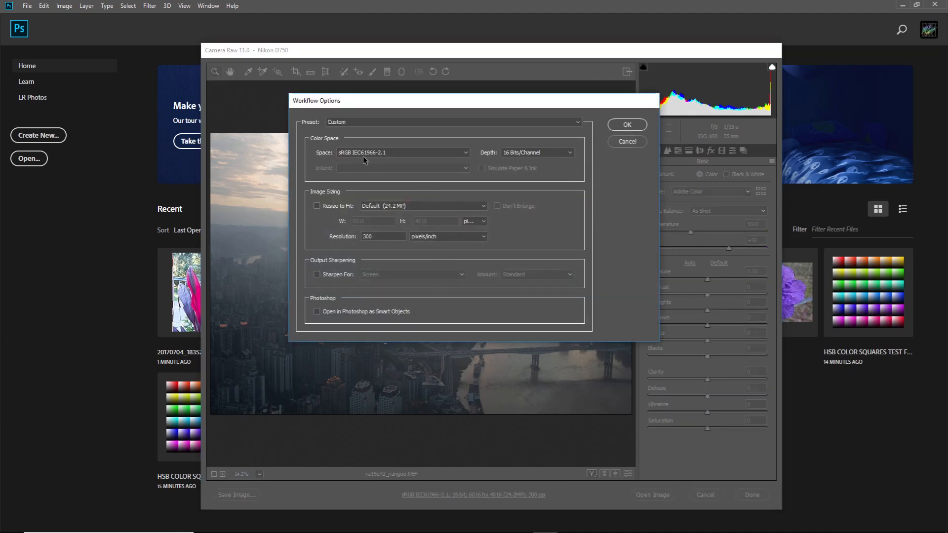
{"action": "left_click", "coordinate": [537, 153]}
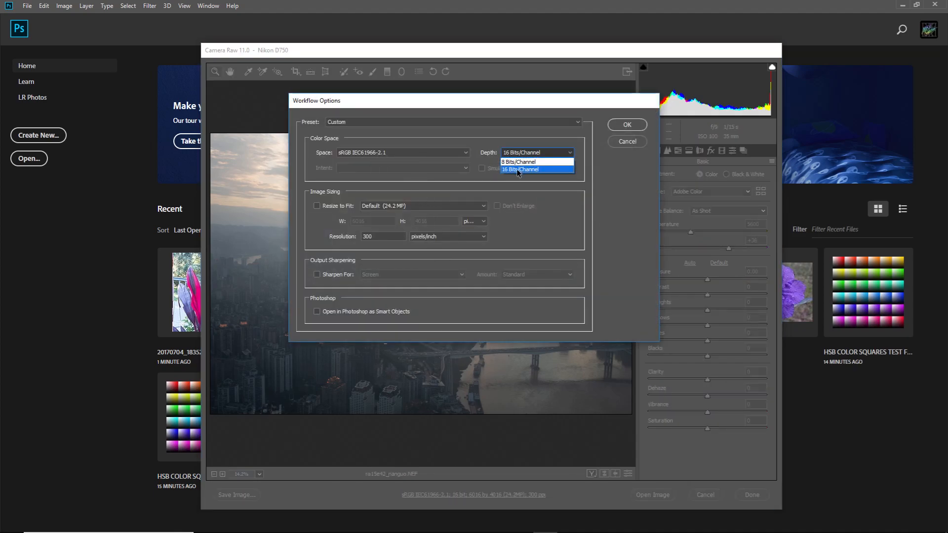
{"action": "left_click", "coordinate": [518, 170]}
{"action": "left_click", "coordinate": [628, 124]}
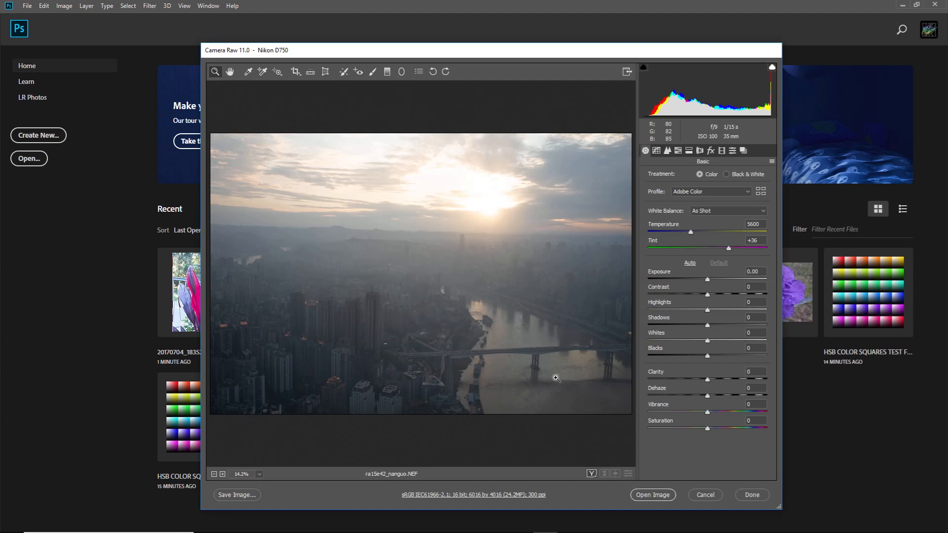
{"action": "left_click", "coordinate": [659, 497]}
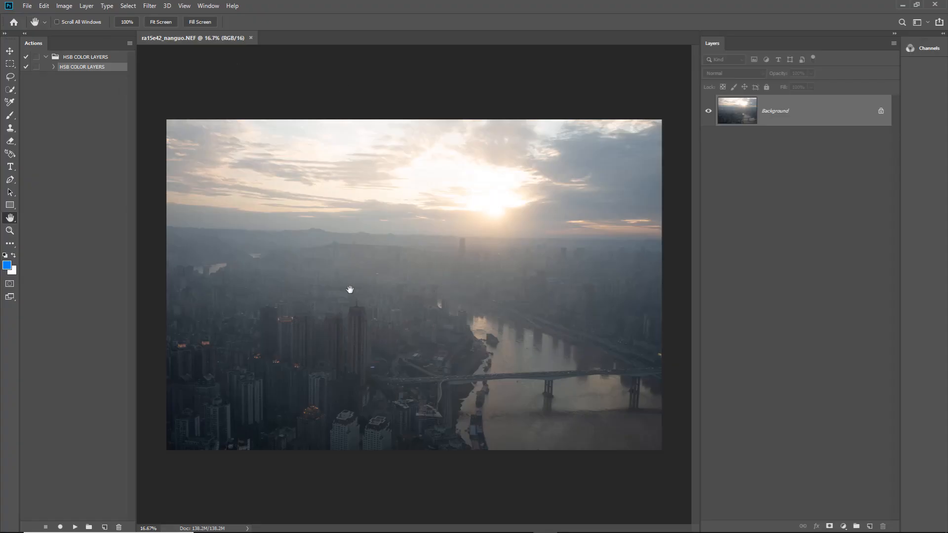
Step: Preview the city photo in Hue/Saturation with Saturation at +100, and cancel the adjustment
{"action": "left_click", "coordinate": [64, 6]}
{"action": "mouse_move", "coordinate": [82, 32]}
{"action": "left_click", "coordinate": [196, 85]}
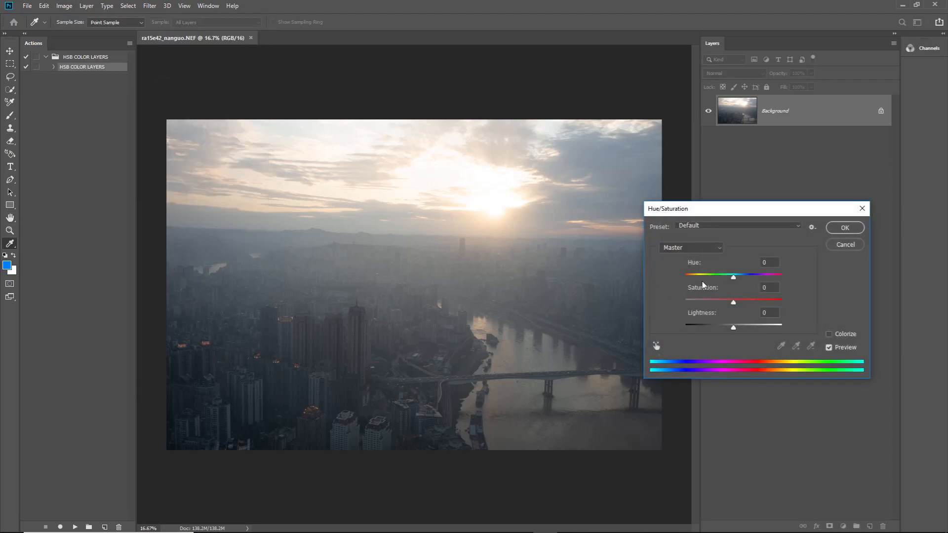
{"action": "left_click_drag", "start_coordinate": [741, 301], "coordinate": [799, 304]}
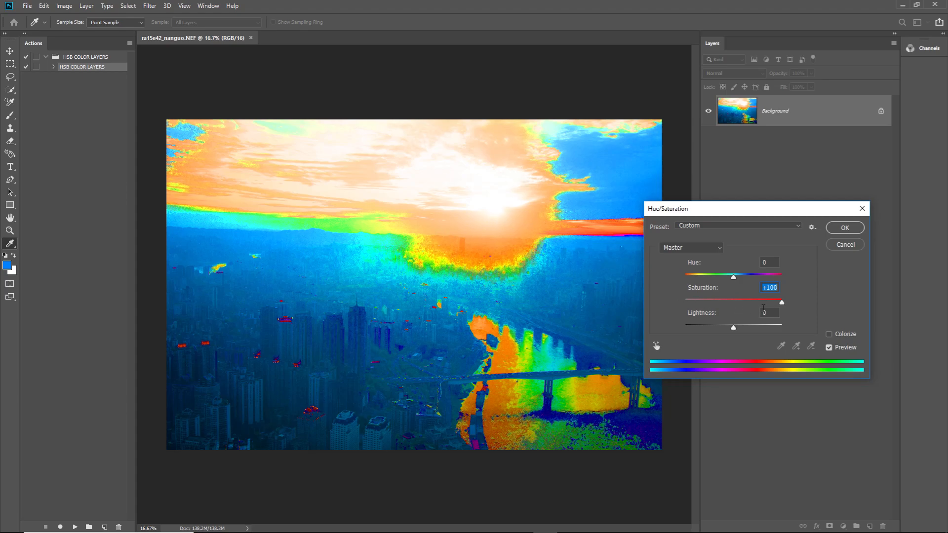
{"action": "left_click_drag", "start_coordinate": [775, 303], "coordinate": [802, 304]}
{"action": "left_click", "coordinate": [845, 246]}
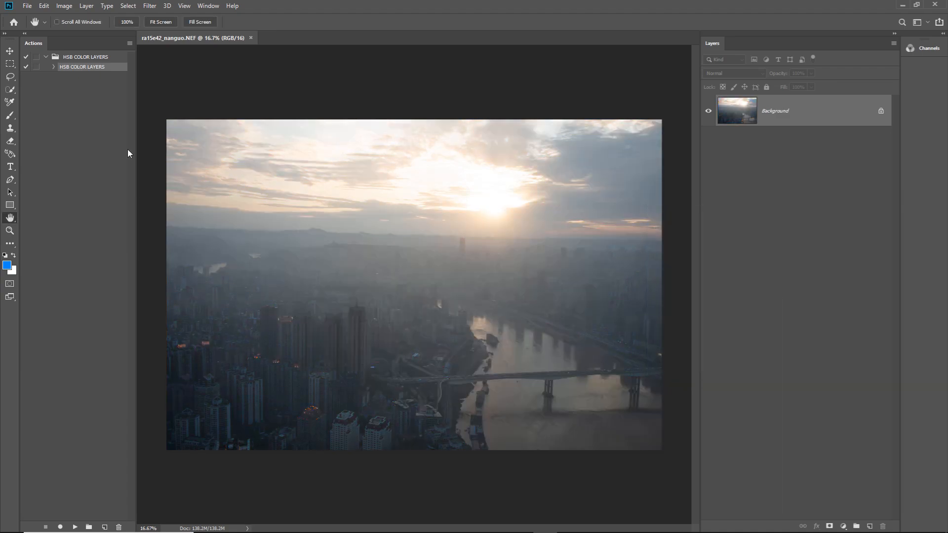
Step: Run the HSB COLOR LAYERS action on the city photo and hide BRIGHTNESS and SATURATION to isolate HUE
{"action": "left_click", "coordinate": [75, 527]}
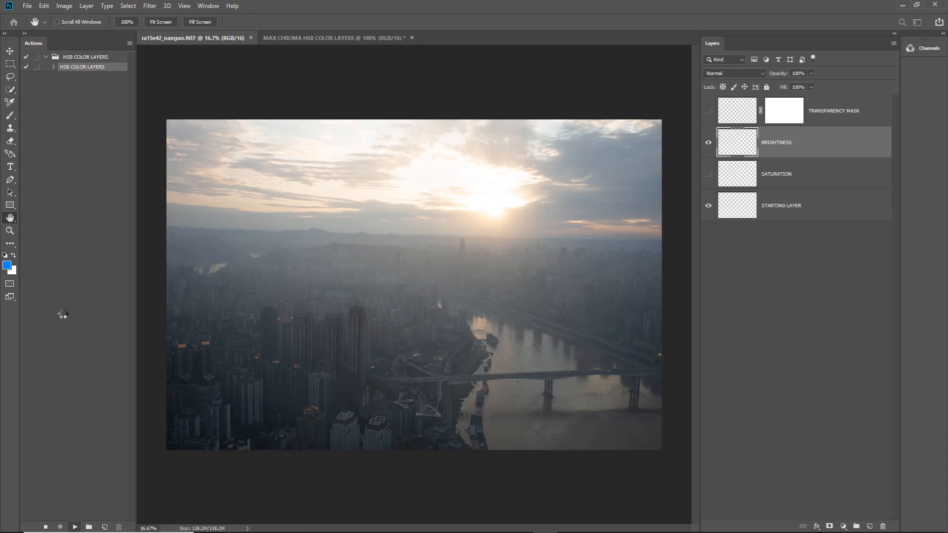
{"action": "left_click", "coordinate": [709, 144]}
{"action": "left_click", "coordinate": [709, 174]}
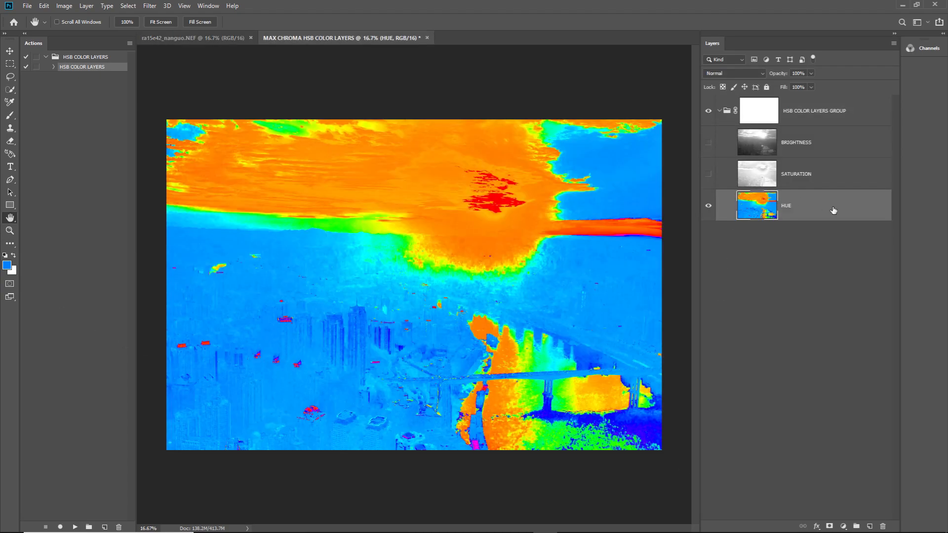
Step: Examine the hues of the city buildings and sky up close, and show SATURATION and BRIGHTNESS again for full color
{"action": "scroll", "coordinate": [374, 334], "scroll_direction": "up", "scroll_amount": 3}
{"action": "scroll", "coordinate": [377, 339], "scroll_direction": "up", "scroll_amount": 5}
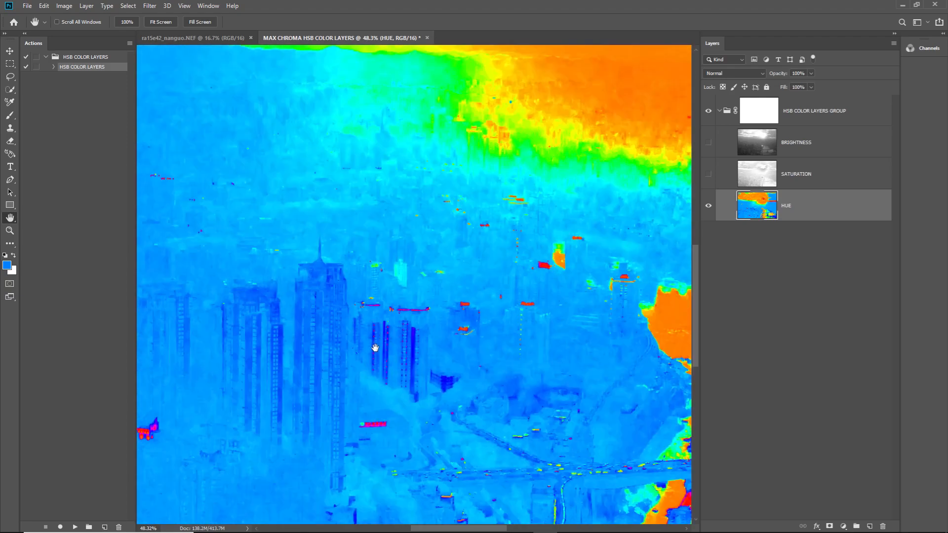
{"action": "scroll", "coordinate": [462, 268], "scroll_direction": "down", "scroll_amount": 8}
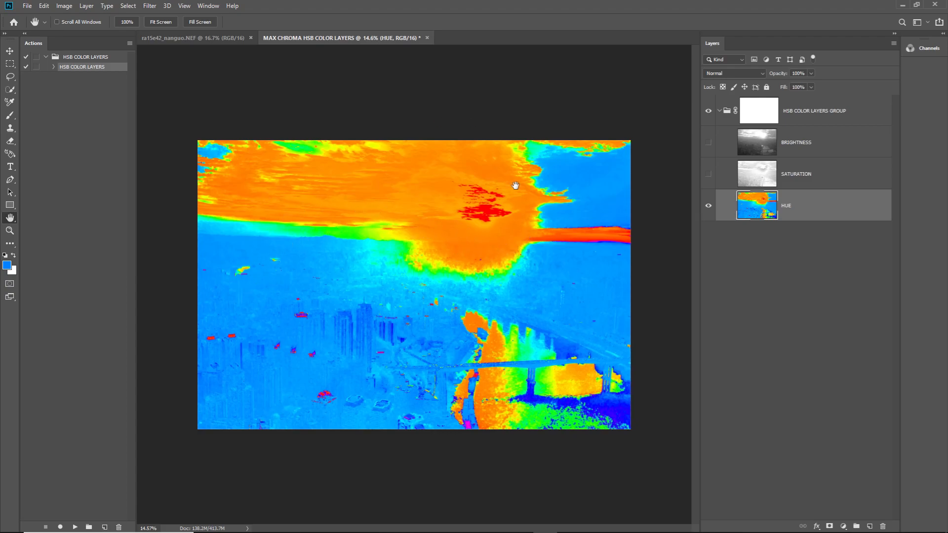
{"action": "left_click", "coordinate": [709, 174]}
{"action": "left_click", "coordinate": [709, 142]}
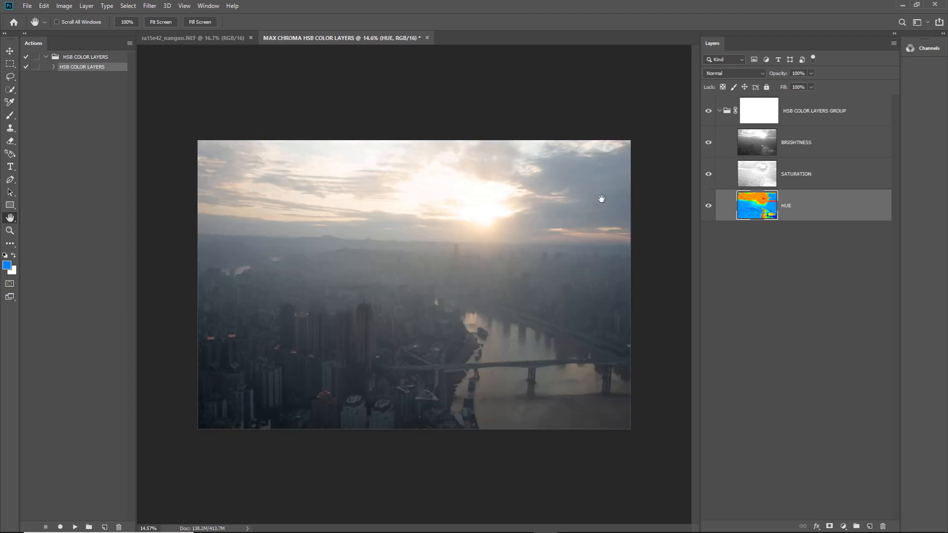
Step: Isolate HUE in the city photo by hiding BRIGHTNESS and SATURATION, and turn off Extras to remove the pixel grid over the bridge traffic
{"action": "mouse_move", "coordinate": [711, 148]}
{"action": "left_mouse_down"}
{"action": "mouse_move", "coordinate": [709, 176]}
{"action": "mouse_move", "coordinate": [709, 145]}
{"action": "left_mouse_up"}
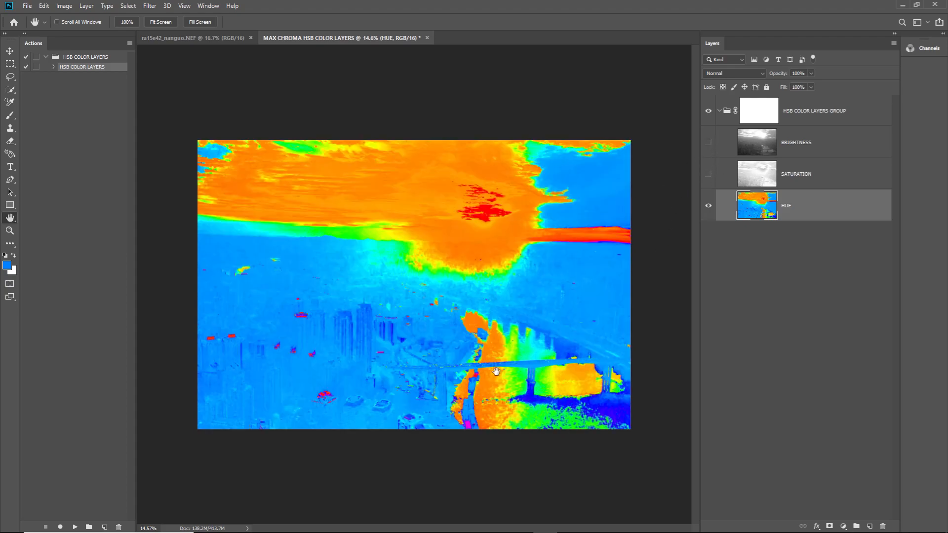
{"action": "scroll", "coordinate": [390, 402], "scroll_direction": "up", "scroll_amount": 10}
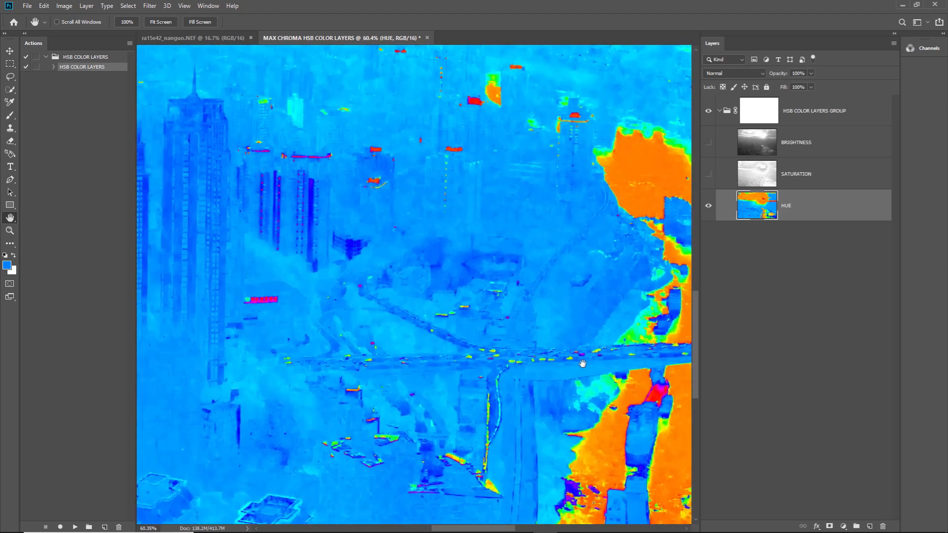
{"action": "scroll", "coordinate": [582, 351], "scroll_direction": "up", "scroll_amount": 10}
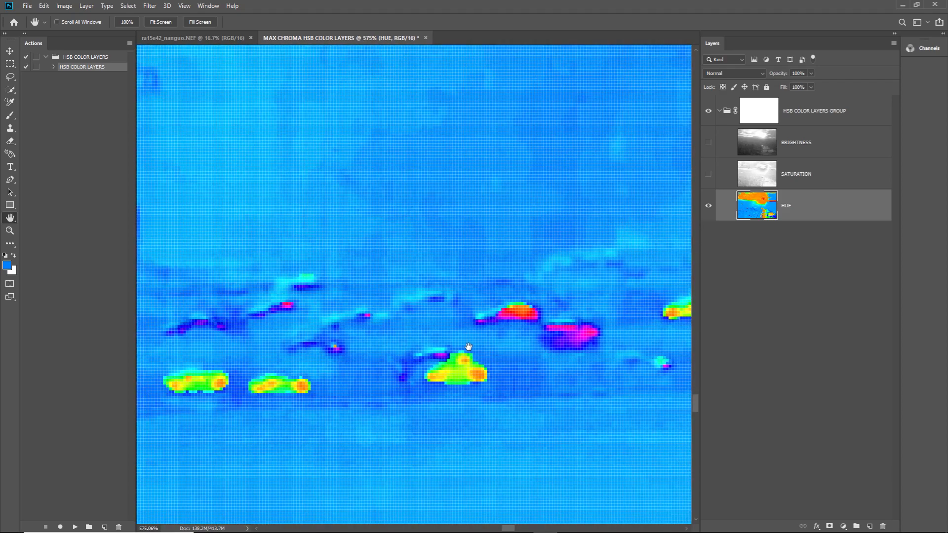
{"action": "left_click", "coordinate": [184, 6]}
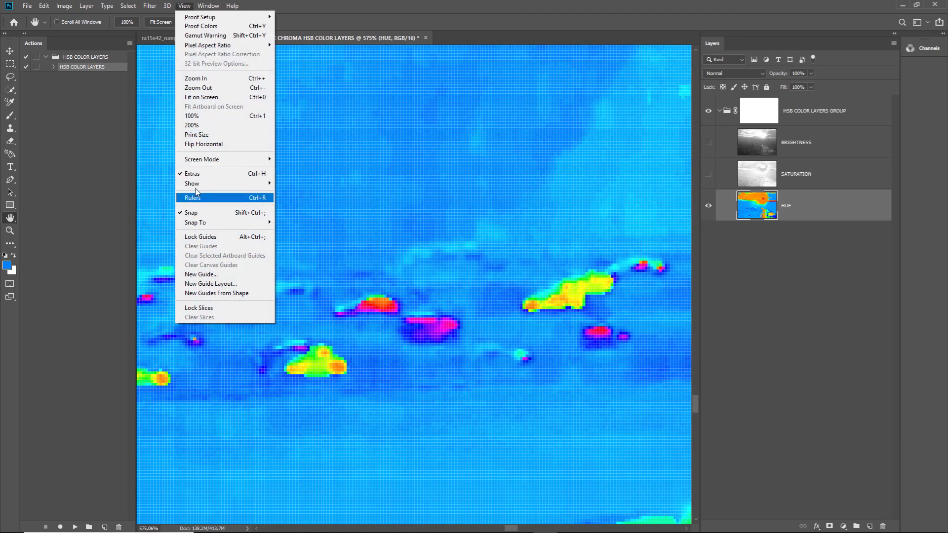
{"action": "left_click", "coordinate": [197, 172]}
Step: Show BRIGHTNESS and SATURATION again and examine the cars on the bridge up close in full color
{"action": "left_click", "coordinate": [708, 142]}
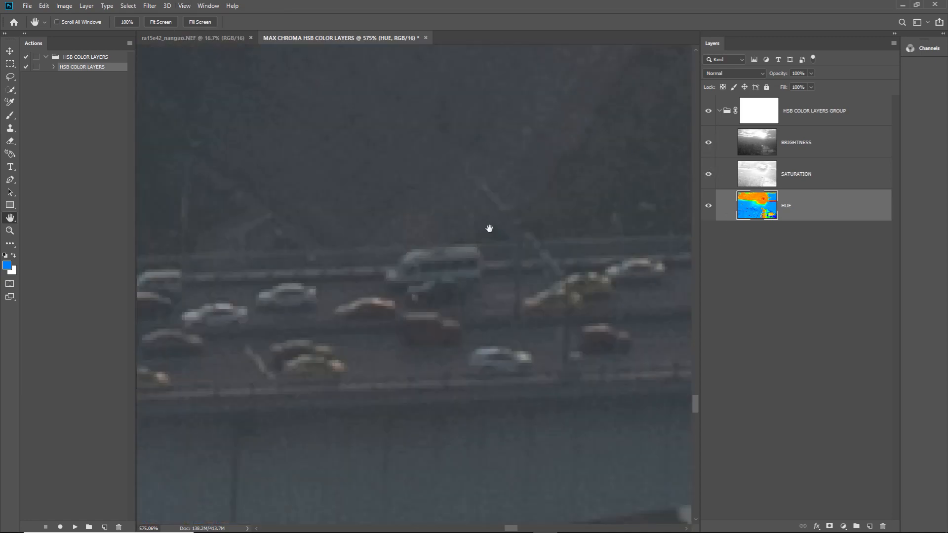
{"action": "scroll", "coordinate": [401, 317], "scroll_direction": "up", "scroll_amount": 5}
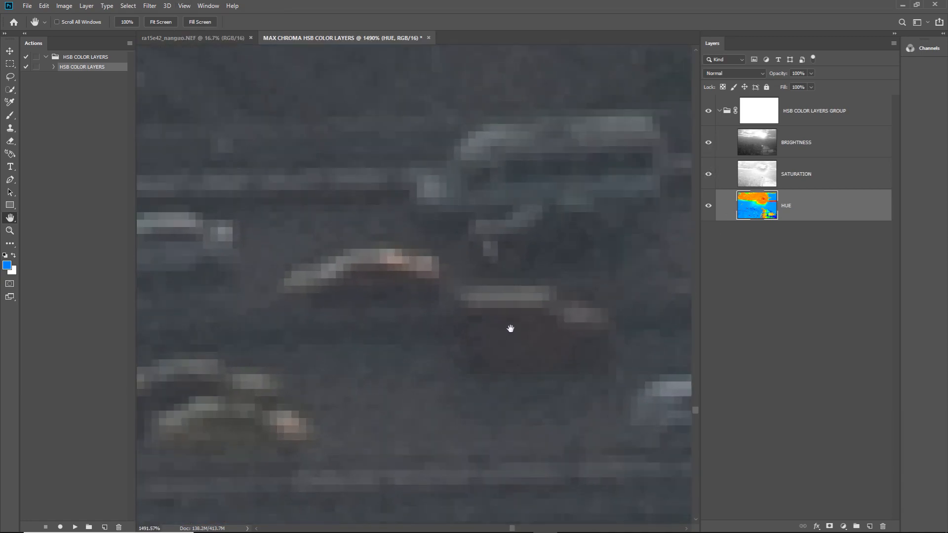
{"action": "scroll", "coordinate": [445, 318], "scroll_direction": "down", "scroll_amount": 2}
{"action": "left_click_drag", "start_coordinate": [513, 306], "coordinate": [420, 312]}
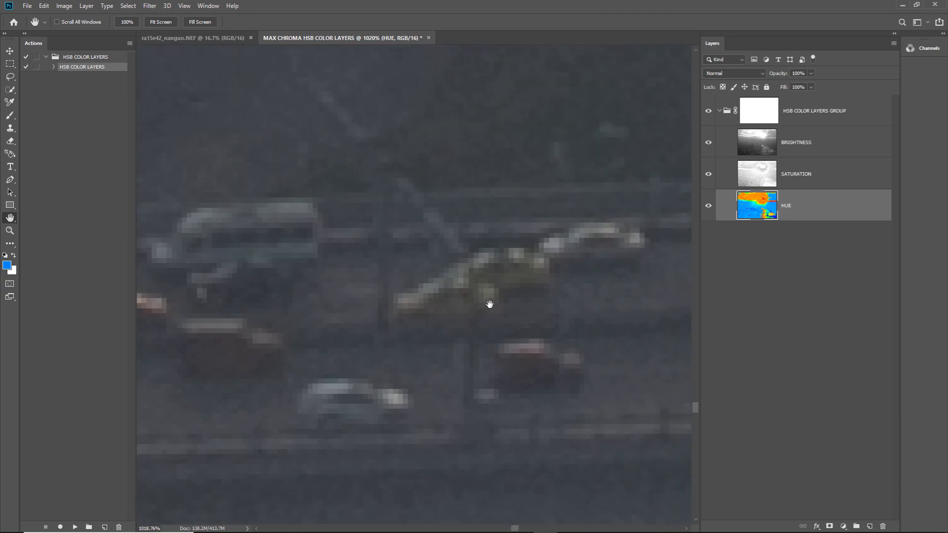
{"action": "scroll", "coordinate": [490, 304], "scroll_direction": "up", "scroll_amount": 1}
Step: Hide SATURATION and BRIGHTNESS and examine the hues of the individual cars along the bridge
{"action": "left_click_drag", "start_coordinate": [705, 179], "coordinate": [706, 149]}
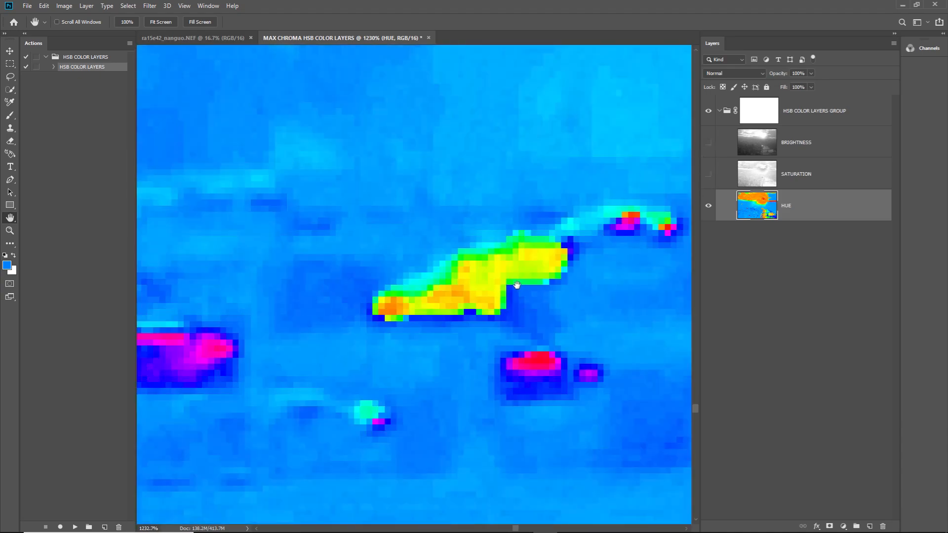
{"action": "scroll", "coordinate": [494, 312], "scroll_direction": "up", "scroll_amount": 2}
{"action": "left_click_drag", "start_coordinate": [533, 261], "coordinate": [409, 283]}
{"action": "mouse_move", "coordinate": [165, 360]}
{"action": "left_mouse_down"}
{"action": "mouse_move", "coordinate": [550, 303]}
{"action": "mouse_move", "coordinate": [438, 310]}
{"action": "left_mouse_up"}
{"action": "scroll", "coordinate": [402, 312], "scroll_direction": "down", "scroll_amount": 14}
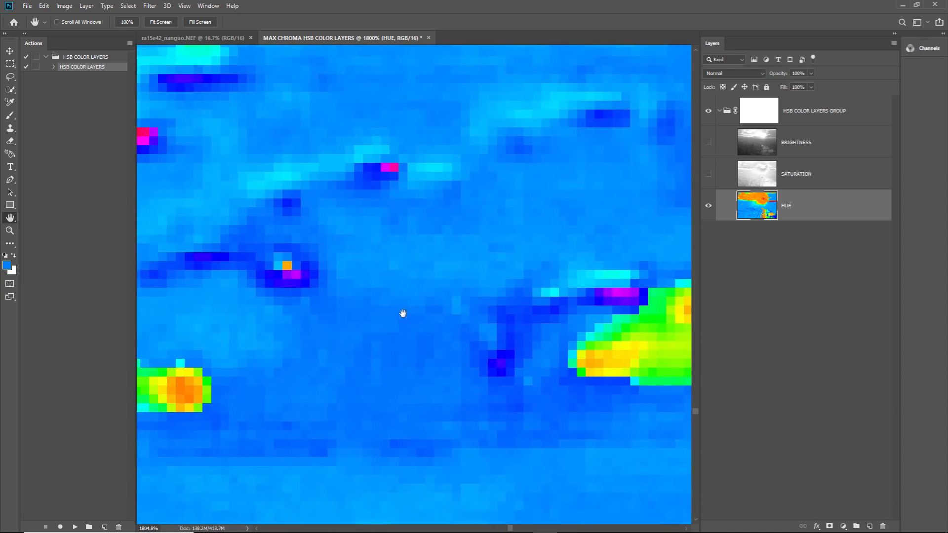
{"action": "scroll", "coordinate": [402, 313], "scroll_direction": "down", "scroll_amount": 2}
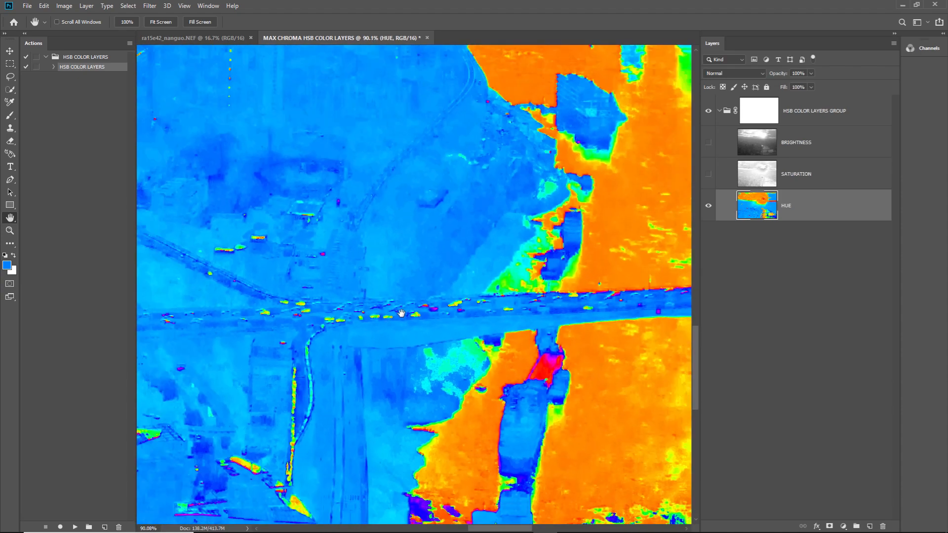
{"action": "scroll", "coordinate": [401, 313], "scroll_direction": "down", "scroll_amount": 2}
{"action": "scroll", "coordinate": [378, 313], "scroll_direction": "down", "scroll_amount": 2}
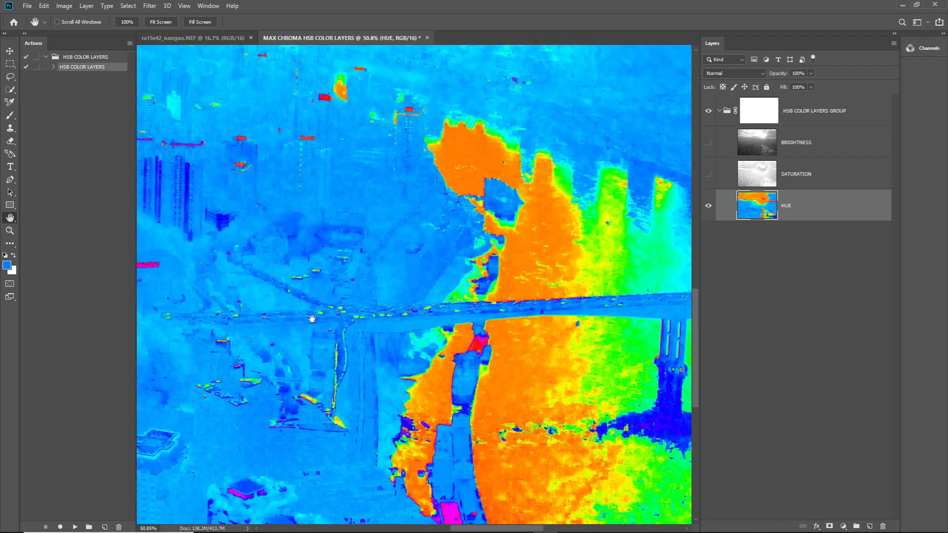
Step: Examine the hues of the streets and building rooftops beside the bridge with only HUE visible
{"action": "left_click_drag", "start_coordinate": [197, 318], "coordinate": [441, 404]}
{"action": "scroll", "coordinate": [441, 403], "scroll_direction": "up", "scroll_amount": 3}
{"action": "scroll", "coordinate": [441, 404], "scroll_direction": "up", "scroll_amount": 4}
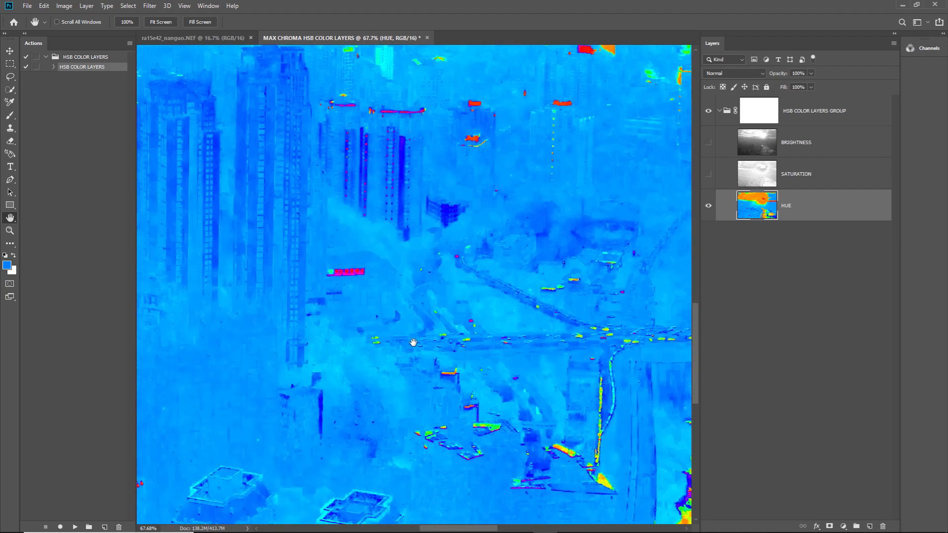
{"action": "scroll", "coordinate": [521, 445], "scroll_direction": "down", "scroll_amount": 3}
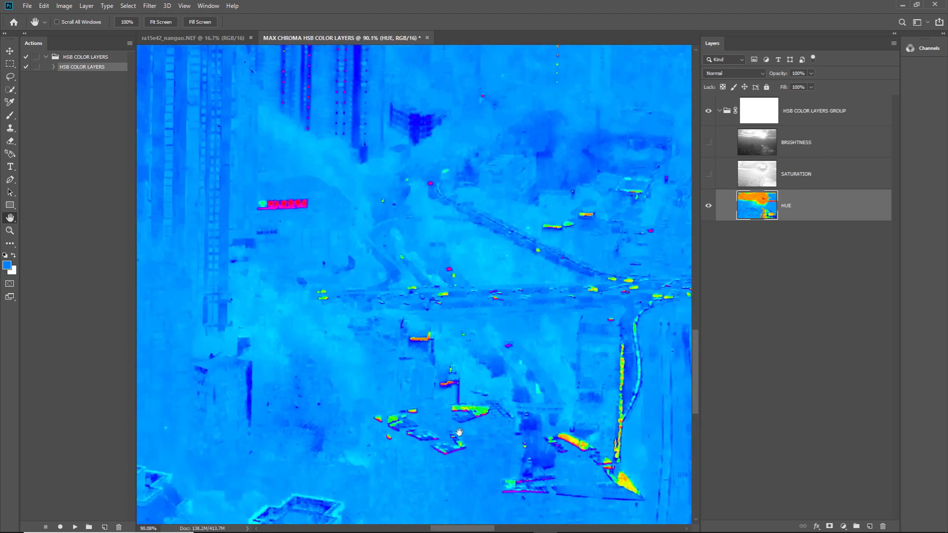
{"action": "left_click_drag", "start_coordinate": [459, 432], "coordinate": [388, 305]}
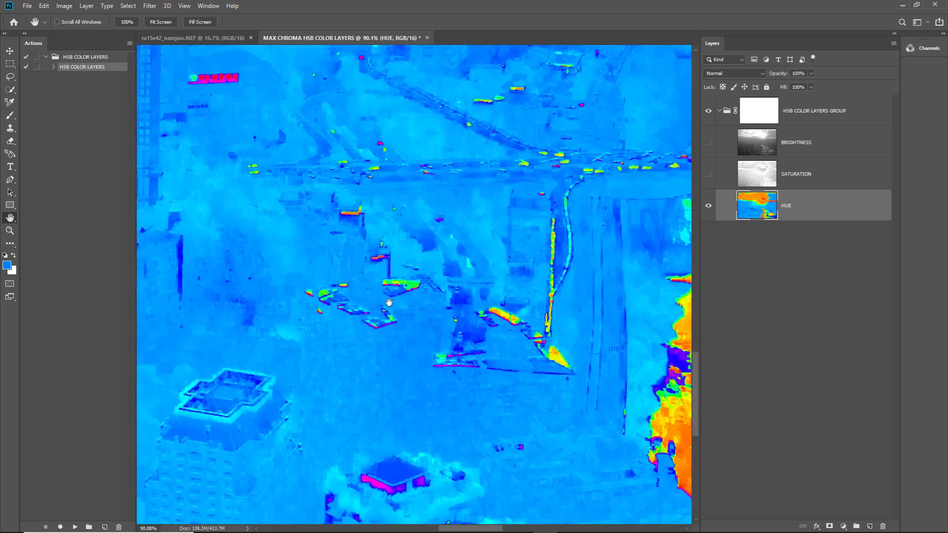
{"action": "scroll", "coordinate": [377, 337], "scroll_direction": "down", "scroll_amount": 3}
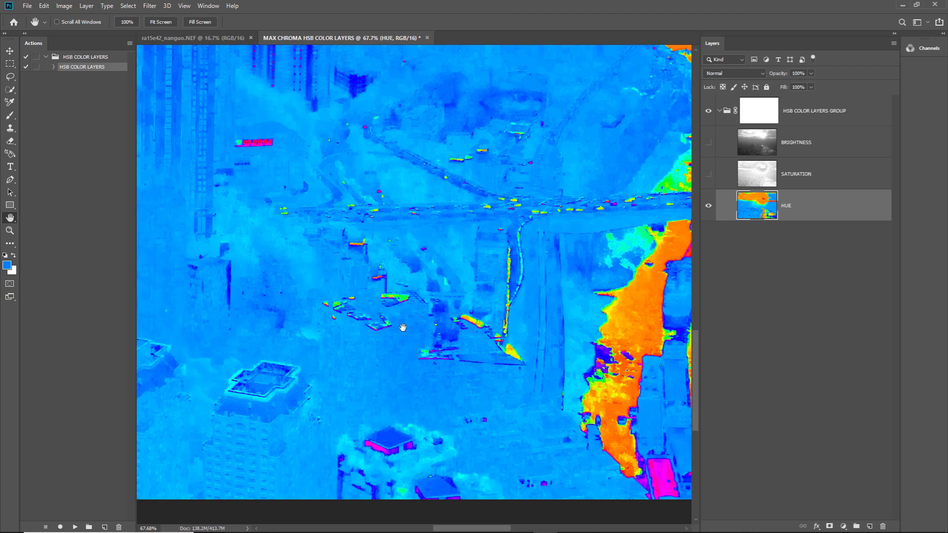
{"action": "scroll", "coordinate": [426, 327], "scroll_direction": "down", "scroll_amount": 4}
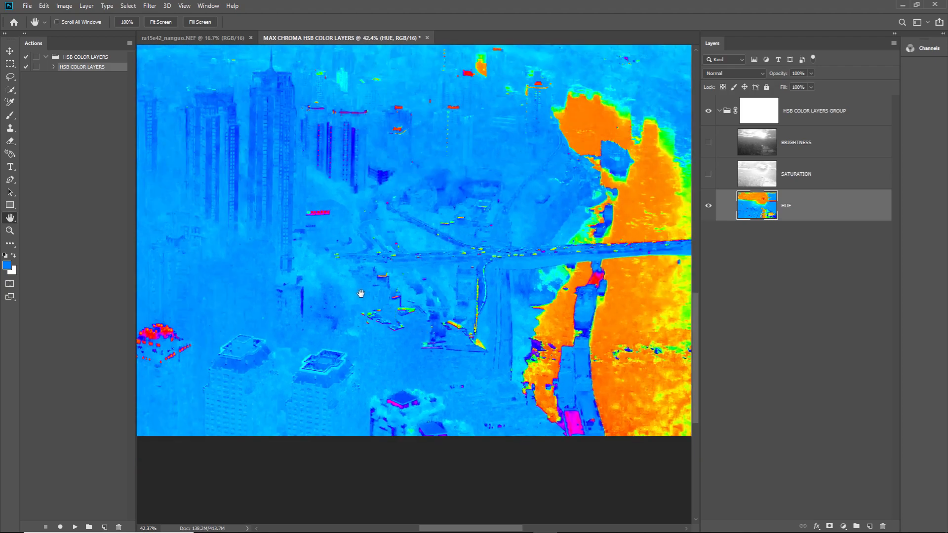
Step: Examine the hues of the small illuminated sign beside the high-rises, and show BRIGHTNESS and SATURATION to compare it in full color
{"action": "scroll", "coordinate": [275, 328], "scroll_direction": "up", "scroll_amount": 3}
{"action": "left_click_drag", "start_coordinate": [272, 330], "coordinate": [399, 305]}
{"action": "scroll", "coordinate": [359, 211], "scroll_direction": "up", "scroll_amount": 4}
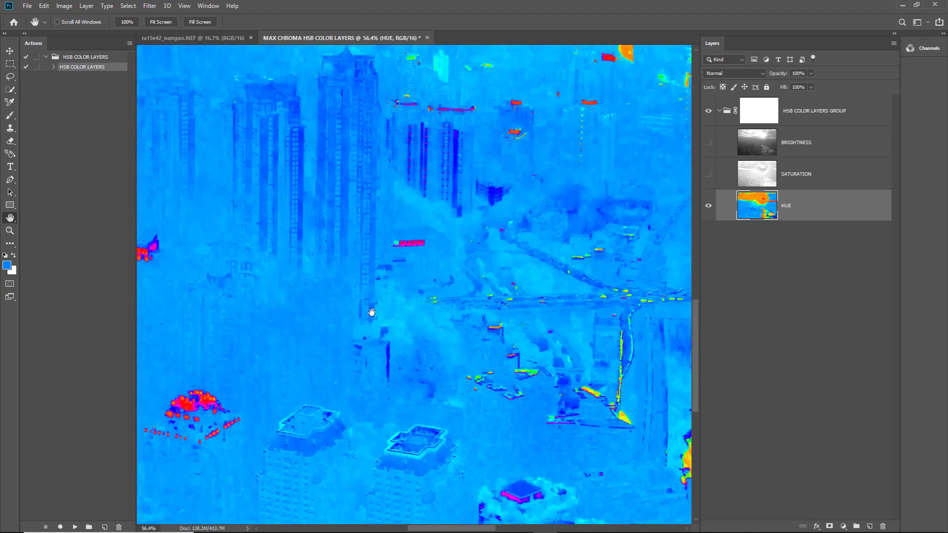
{"action": "scroll", "coordinate": [389, 263], "scroll_direction": "up", "scroll_amount": 2}
{"action": "scroll", "coordinate": [374, 273], "scroll_direction": "up", "scroll_amount": 8}
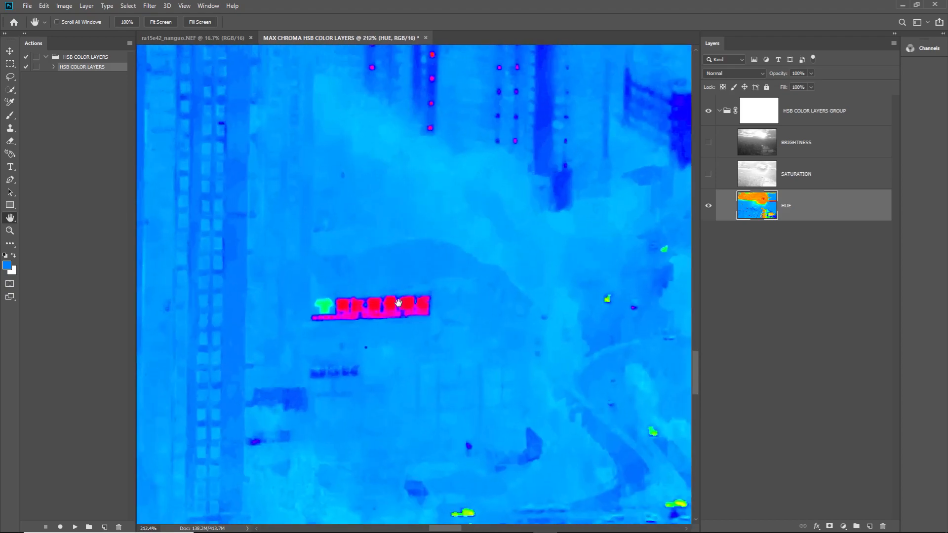
{"action": "scroll", "coordinate": [384, 291], "scroll_direction": "down", "scroll_amount": 4}
{"action": "scroll", "coordinate": [383, 292], "scroll_direction": "down", "scroll_amount": 5}
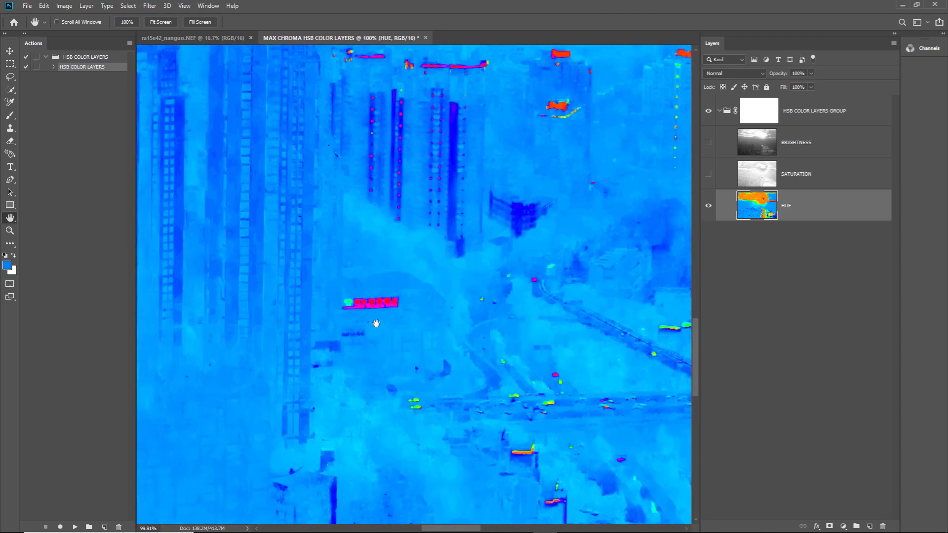
{"action": "scroll", "coordinate": [409, 328], "scroll_direction": "up", "scroll_amount": 6}
{"action": "scroll", "coordinate": [423, 352], "scroll_direction": "up", "scroll_amount": 5}
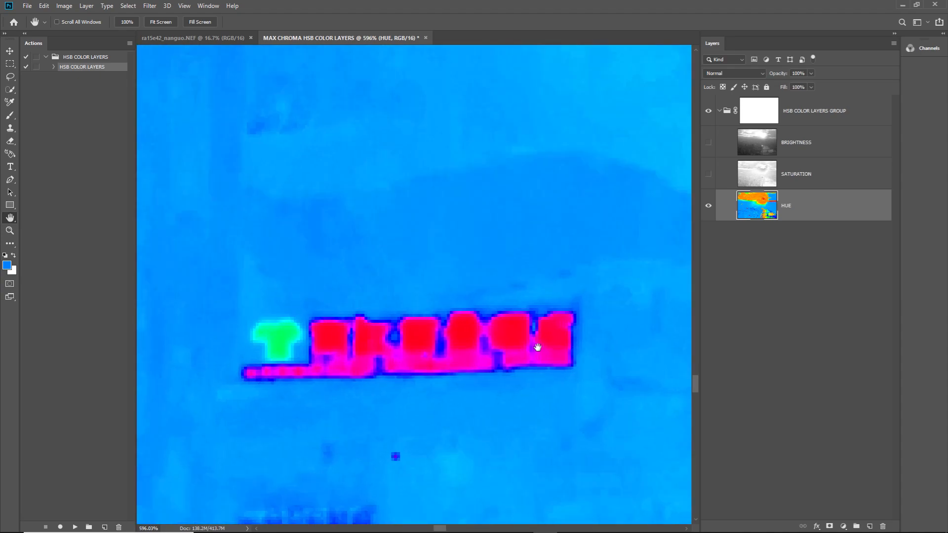
{"action": "left_click_drag", "start_coordinate": [708, 154], "coordinate": [709, 174]}
{"action": "scroll", "coordinate": [383, 365], "scroll_direction": "up", "scroll_amount": 3}
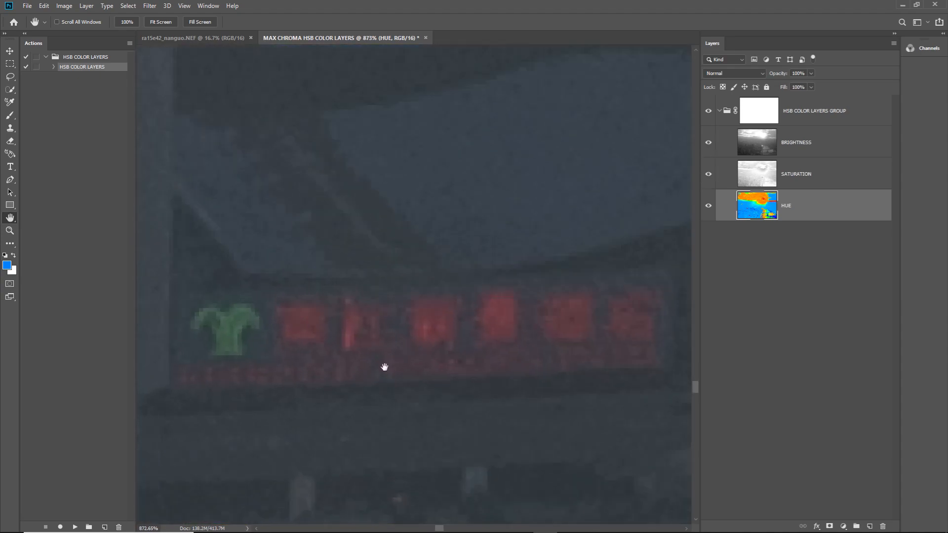
Step: Close the city photo's HSB layers document and ra15e42_nanguo.NEF, both without saving
{"action": "left_click", "coordinate": [426, 37]}
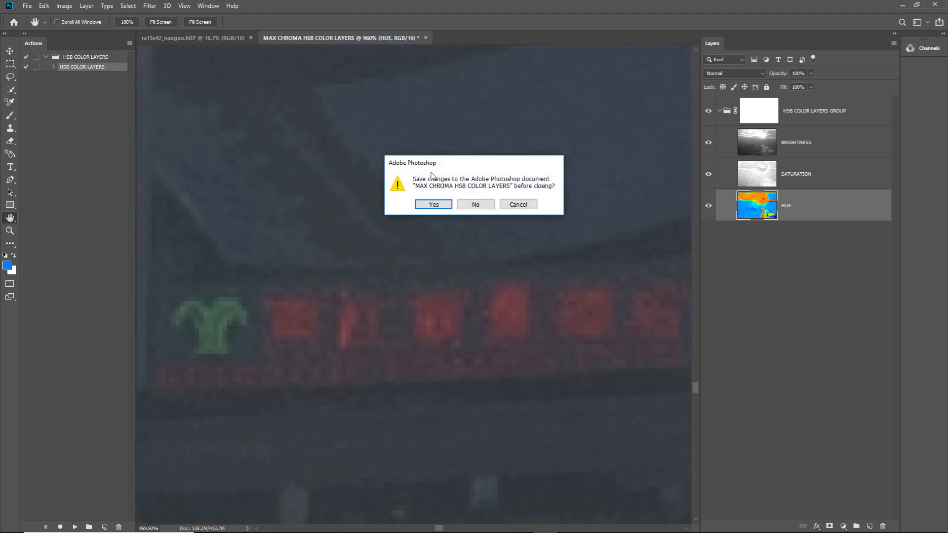
{"action": "left_click", "coordinate": [477, 203]}
{"action": "left_click", "coordinate": [251, 39]}
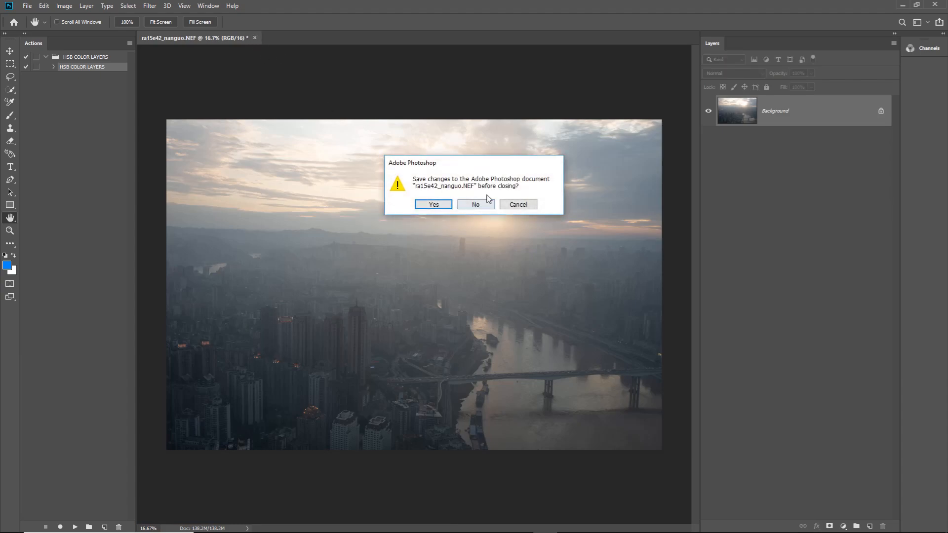
{"action": "left_click", "coordinate": [477, 205]}
Step: Open the desktop raw photo an4jag_keong_macan.nef through Camera Raw with its default settings
{"action": "left_click", "coordinate": [900, 9]}
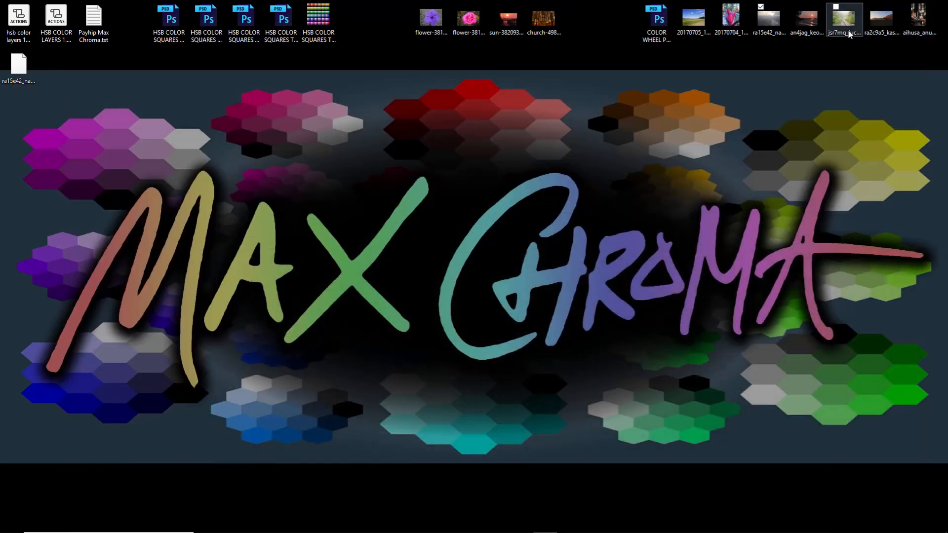
{"action": "left_click", "coordinate": [808, 28]}
{"action": "left_click_drag", "start_coordinate": [808, 29], "coordinate": [525, 328]}
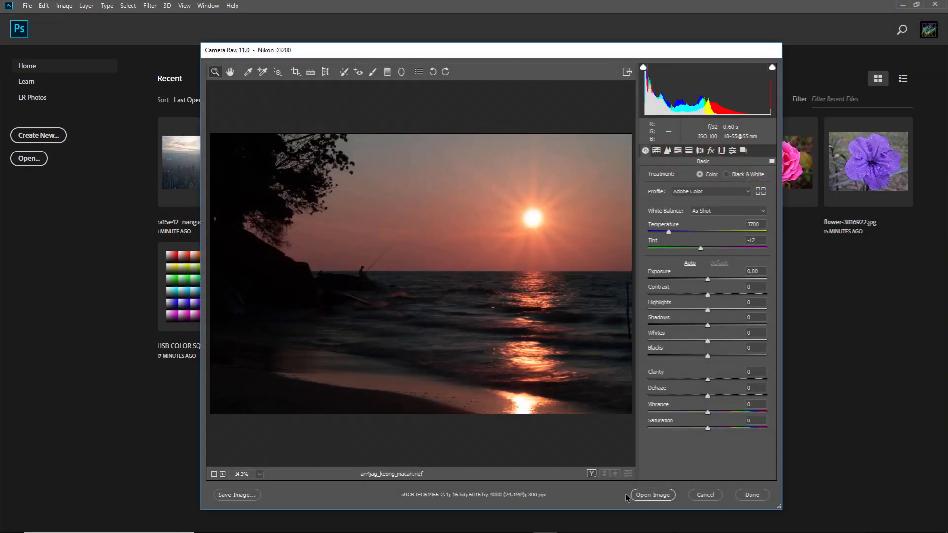
{"action": "left_click", "coordinate": [653, 495]}
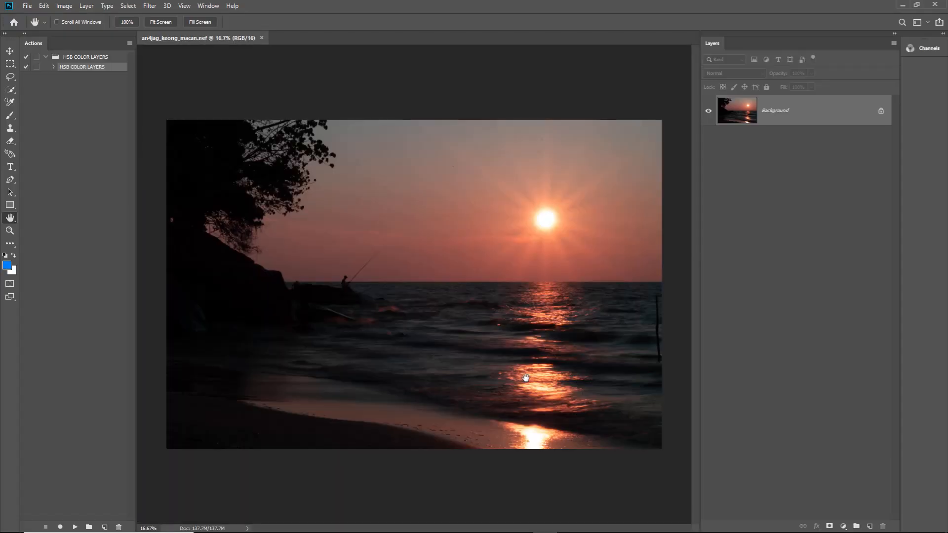
Step: Run the HSB COLOR LAYERS action on the sunset beach photo, and hide and restore BRIGHTNESS and SATURATION to compare HUE with full color
{"action": "left_click", "coordinate": [75, 527]}
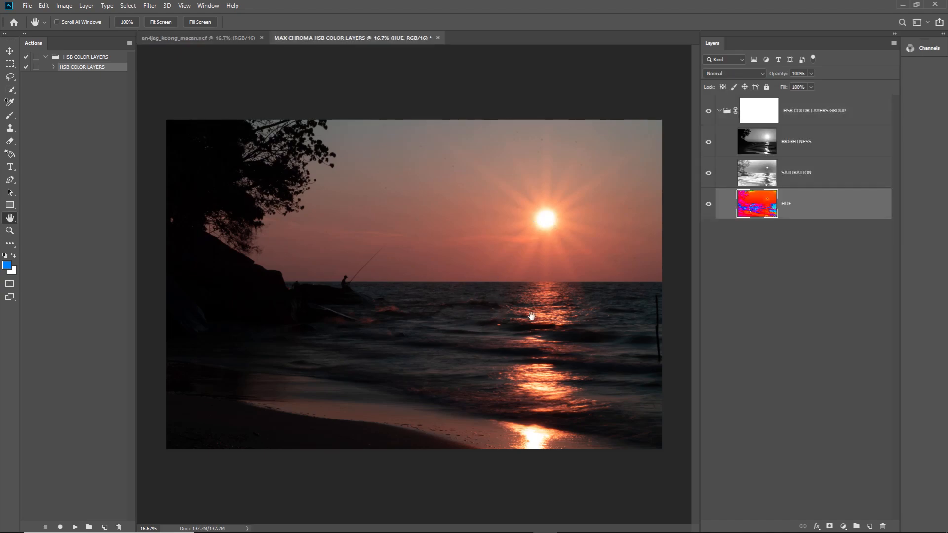
{"action": "left_click_drag", "start_coordinate": [709, 141], "coordinate": [709, 174]}
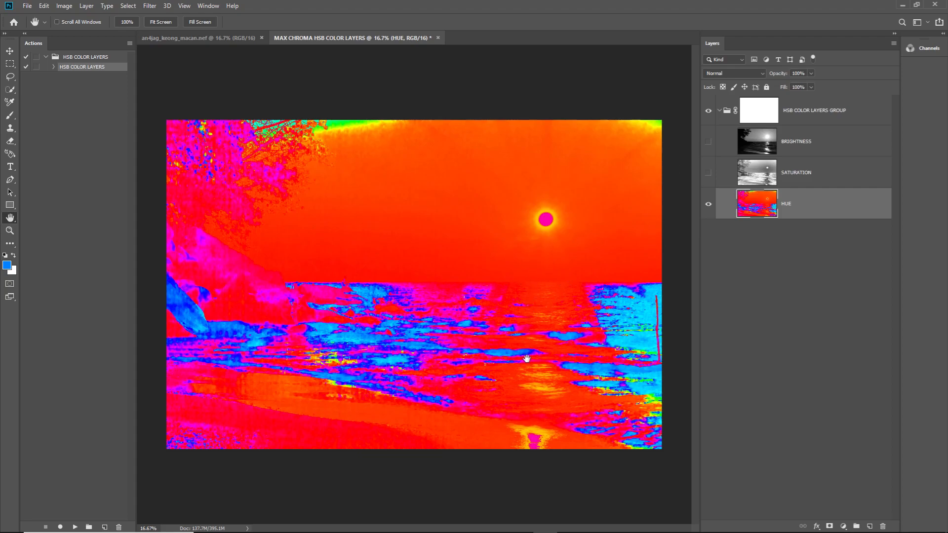
{"action": "left_click", "coordinate": [708, 173]}
{"action": "left_click", "coordinate": [709, 142]}
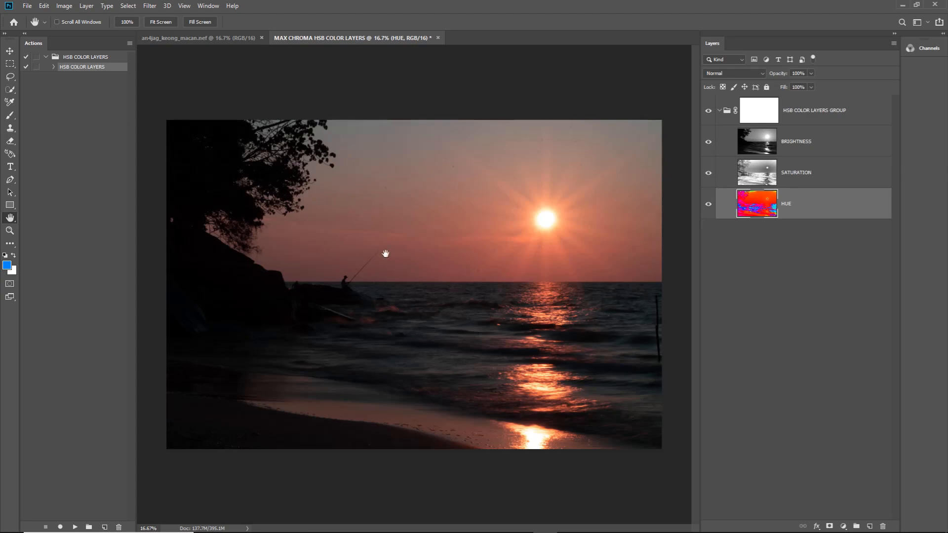
Step: Examine the dark waves up close in full color, and hide SATURATION and BRIGHTNESS to study their hues
{"action": "scroll", "coordinate": [513, 345], "scroll_direction": "up", "scroll_amount": 11}
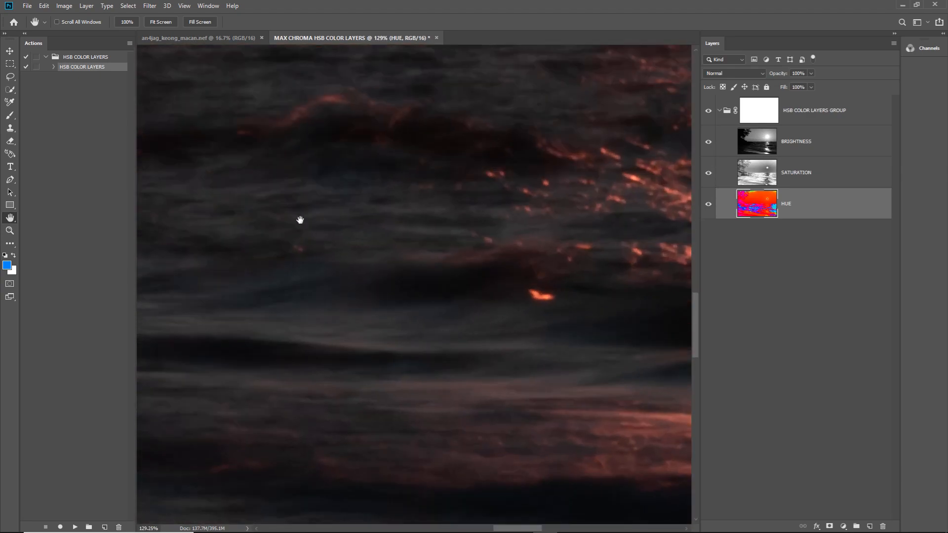
{"action": "left_click_drag", "start_coordinate": [413, 318], "coordinate": [399, 412]}
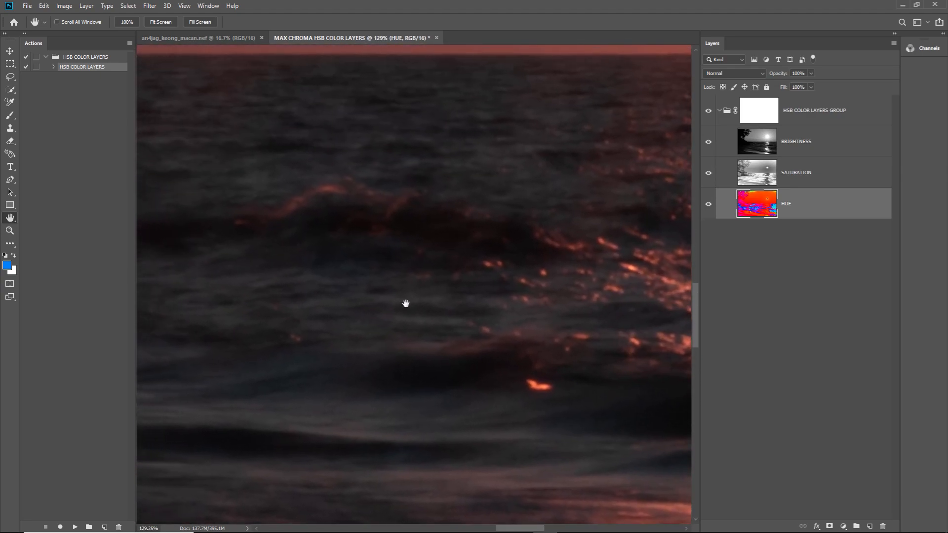
{"action": "left_click_drag", "start_coordinate": [404, 303], "coordinate": [340, 324]}
{"action": "scroll", "coordinate": [408, 313], "scroll_direction": "down", "scroll_amount": 3}
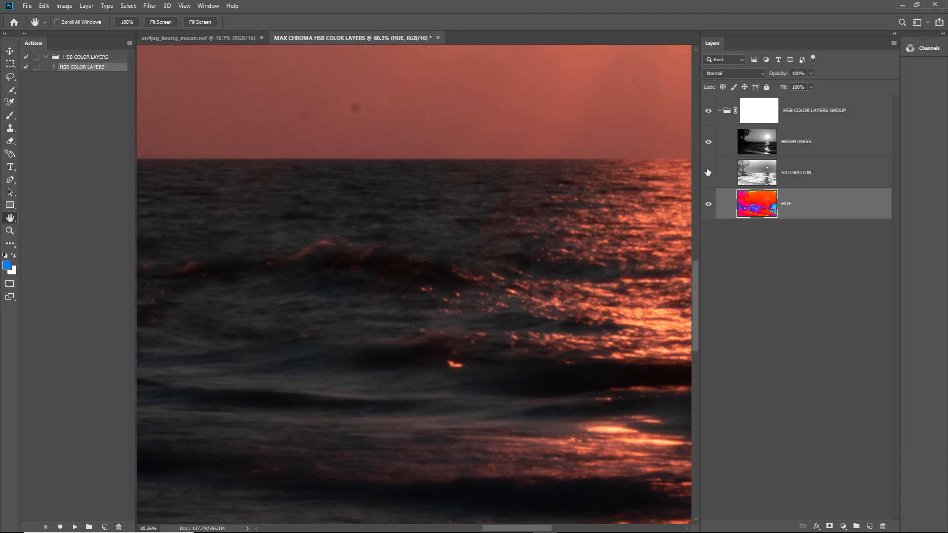
{"action": "left_click_drag", "start_coordinate": [709, 173], "coordinate": [709, 141]}
{"action": "left_click_drag", "start_coordinate": [334, 361], "coordinate": [460, 202]}
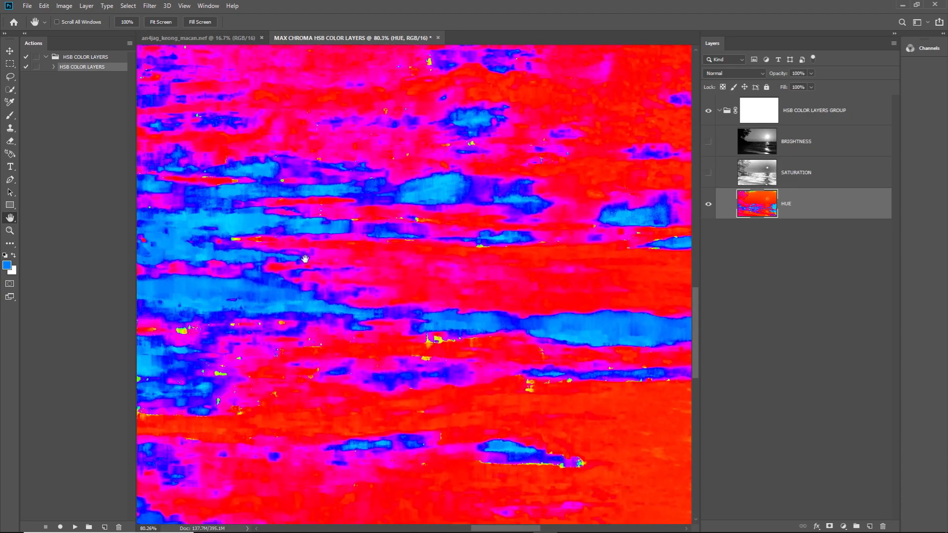
{"action": "scroll", "coordinate": [312, 262], "scroll_direction": "down", "scroll_amount": 8}
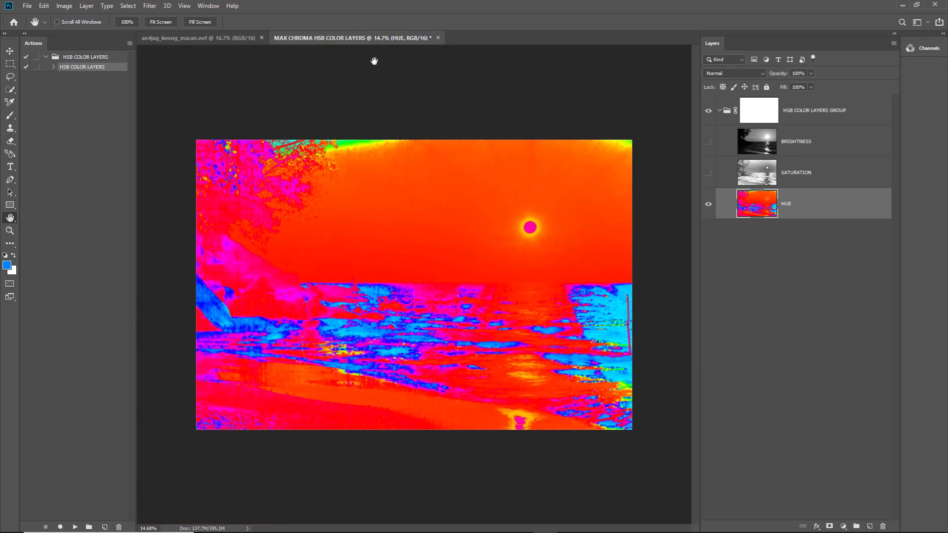
Step: Close the sunset beach photo's HSB layers document without saving
{"action": "left_click", "coordinate": [438, 38]}
{"action": "left_click", "coordinate": [475, 205]}
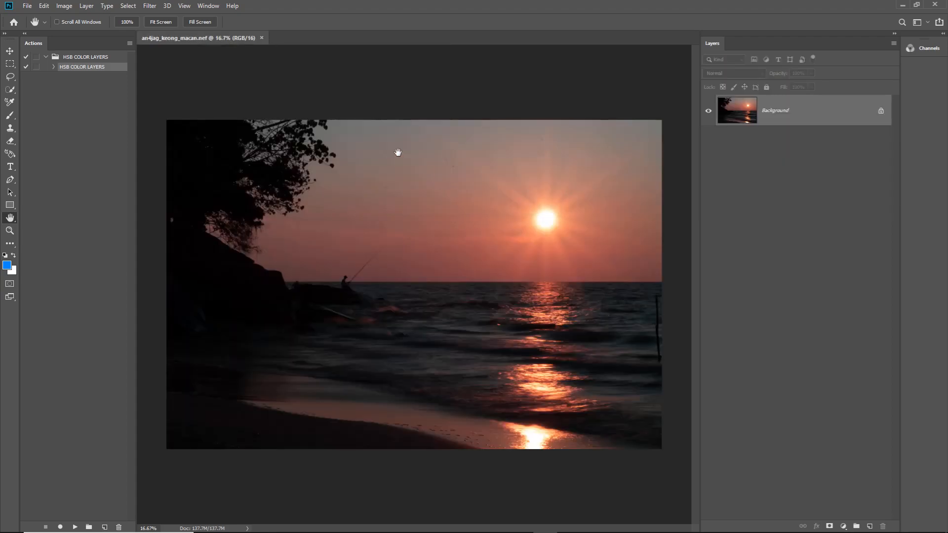
Step: Close the sunset beach raw photo without saving changes
{"action": "left_click", "coordinate": [262, 38]}
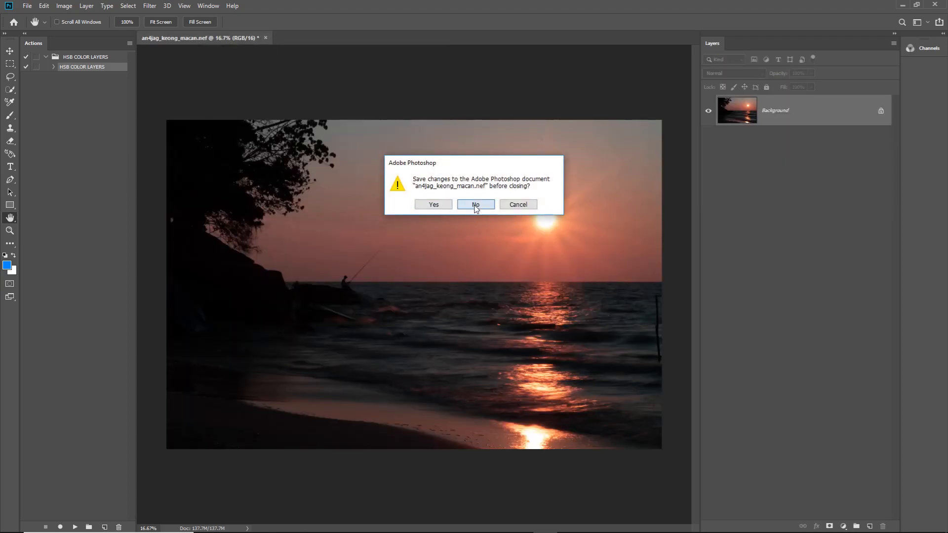
{"action": "left_click", "coordinate": [475, 206]}
Step: Open the desktop raw photo whose file name starts with jsr7mq through Camera Raw with its default settings
{"action": "left_click", "coordinate": [901, 5]}
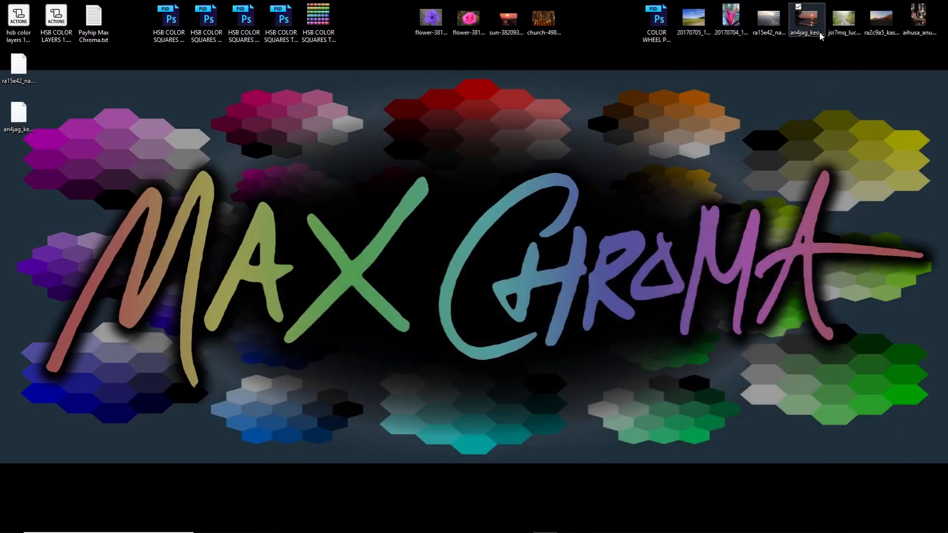
{"action": "left_click", "coordinate": [844, 30]}
{"action": "left_click_drag", "start_coordinate": [592, 389], "coordinate": [495, 394]}
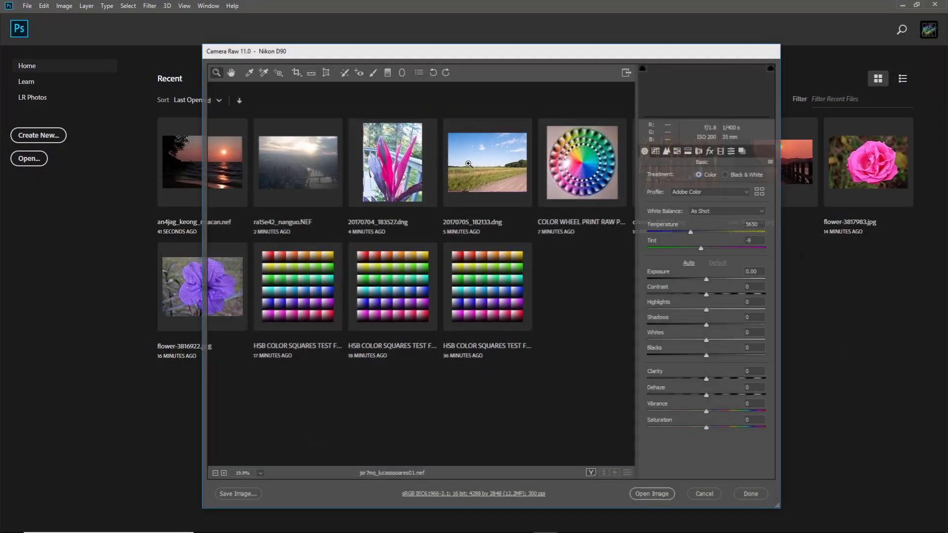
{"action": "left_click", "coordinate": [655, 498]}
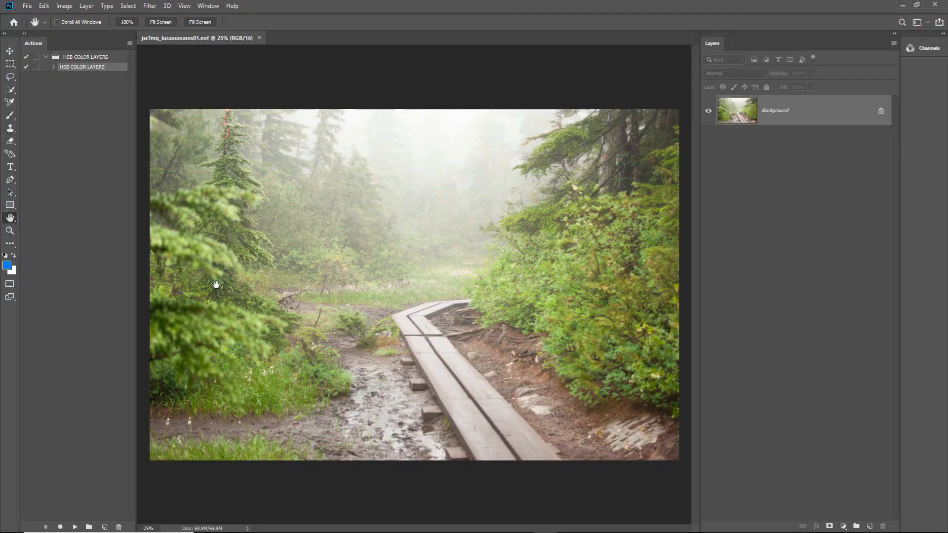
Step: Examine the foggy sky, the green bushes and the wooden boardwalk of the forest photo up close
{"action": "scroll", "coordinate": [454, 155], "scroll_direction": "up", "scroll_amount": 6}
{"action": "left_click_drag", "start_coordinate": [444, 112], "coordinate": [453, 203]}
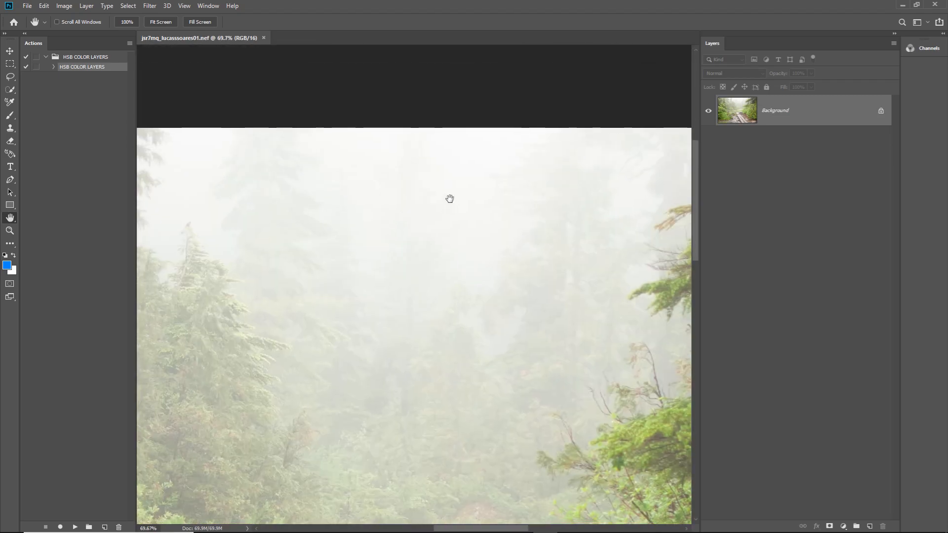
{"action": "scroll", "coordinate": [404, 214], "scroll_direction": "down", "scroll_amount": 3}
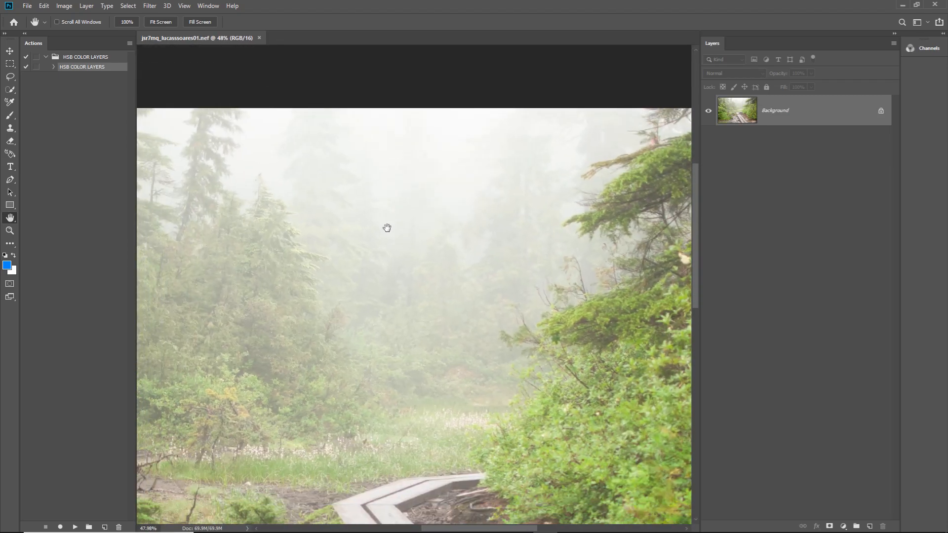
{"action": "left_click_drag", "start_coordinate": [371, 331], "coordinate": [353, 284]}
{"action": "scroll", "coordinate": [390, 286], "scroll_direction": "down", "scroll_amount": 5}
{"action": "scroll", "coordinate": [590, 347], "scroll_direction": "up", "scroll_amount": 9}
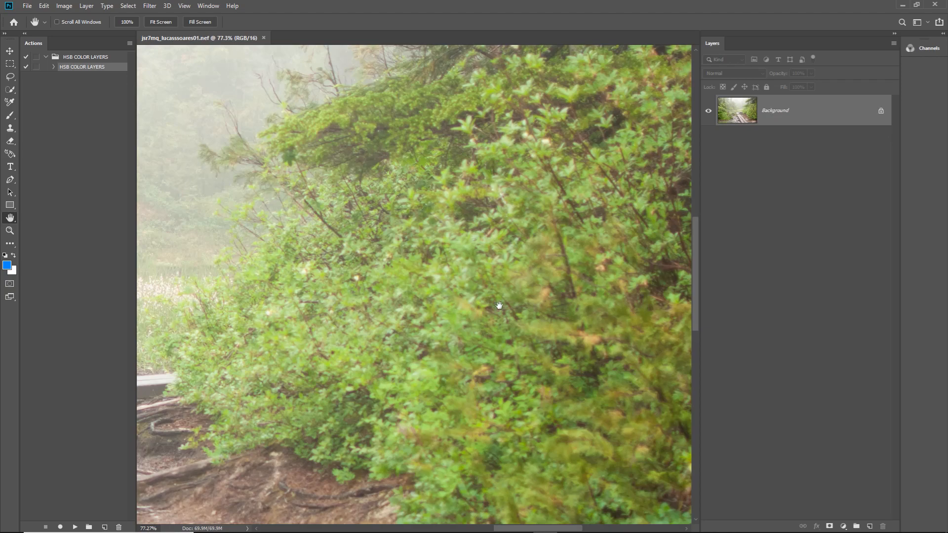
{"action": "scroll", "coordinate": [513, 305], "scroll_direction": "down", "scroll_amount": 8}
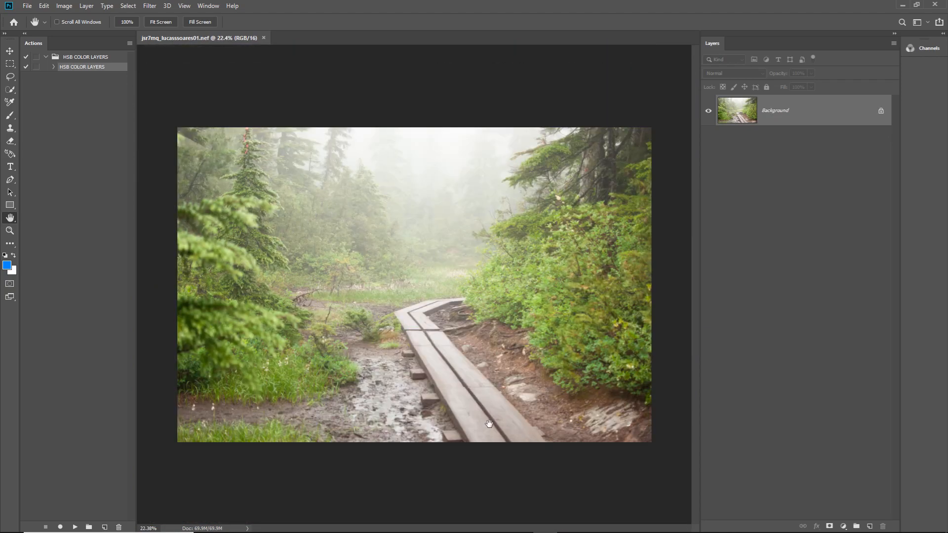
{"action": "scroll", "coordinate": [489, 414], "scroll_direction": "up", "scroll_amount": 4}
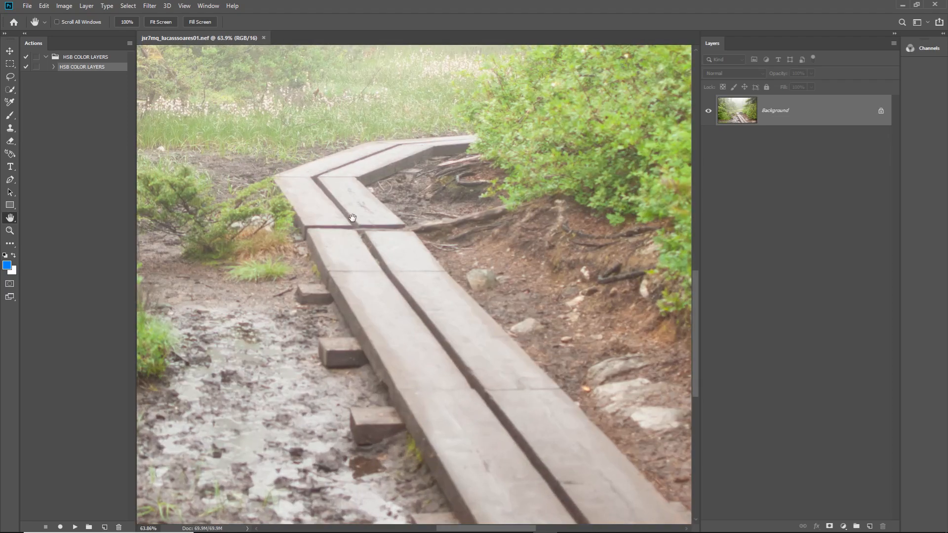
{"action": "scroll", "coordinate": [350, 241], "scroll_direction": "down", "scroll_amount": 4}
Step: Display the actions in button mode and run HSB COLOR LAYERS on the forest boardwalk photo
{"action": "left_click", "coordinate": [129, 43]}
{"action": "left_click", "coordinate": [158, 47]}
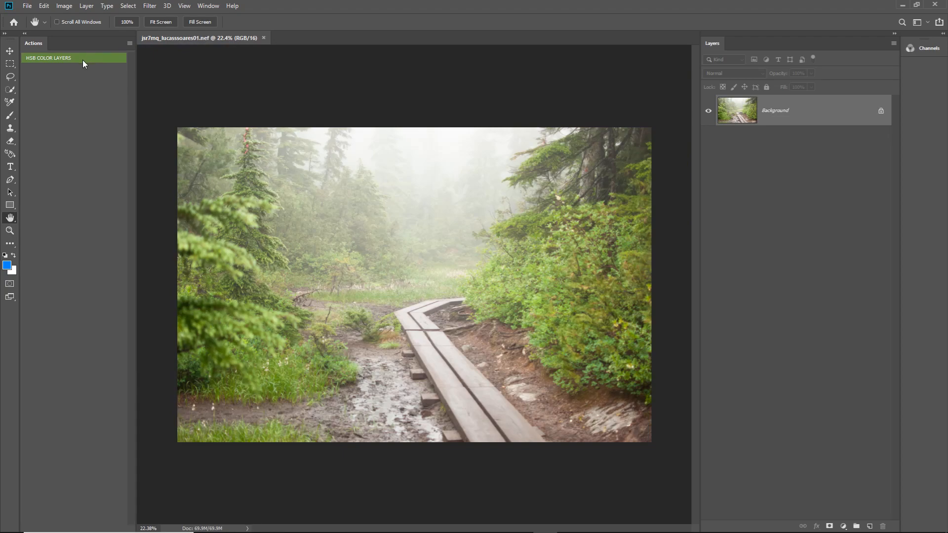
{"action": "left_click", "coordinate": [84, 59]}
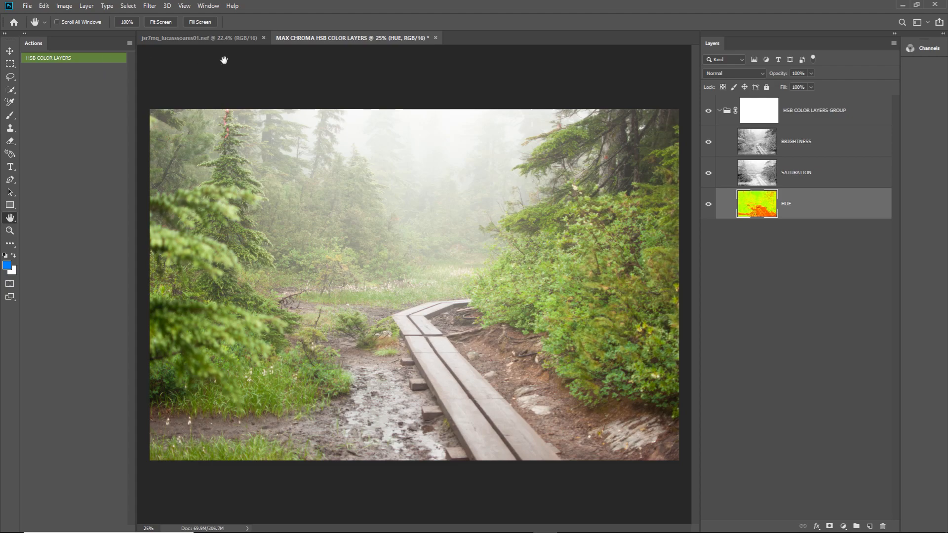
Step: Hide the BRIGHTNESS and SATURATION layers, and examine the hues of the boardwalk and soil up close
{"action": "left_click", "coordinate": [708, 141]}
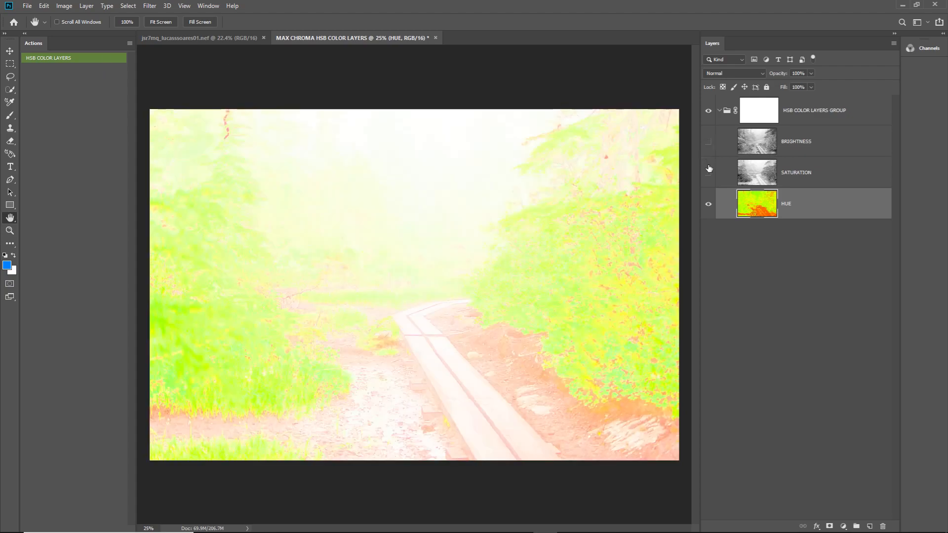
{"action": "left_click", "coordinate": [709, 169]}
{"action": "scroll", "coordinate": [433, 398], "scroll_direction": "up", "scroll_amount": 5}
{"action": "scroll", "coordinate": [348, 315], "scroll_direction": "up", "scroll_amount": 4}
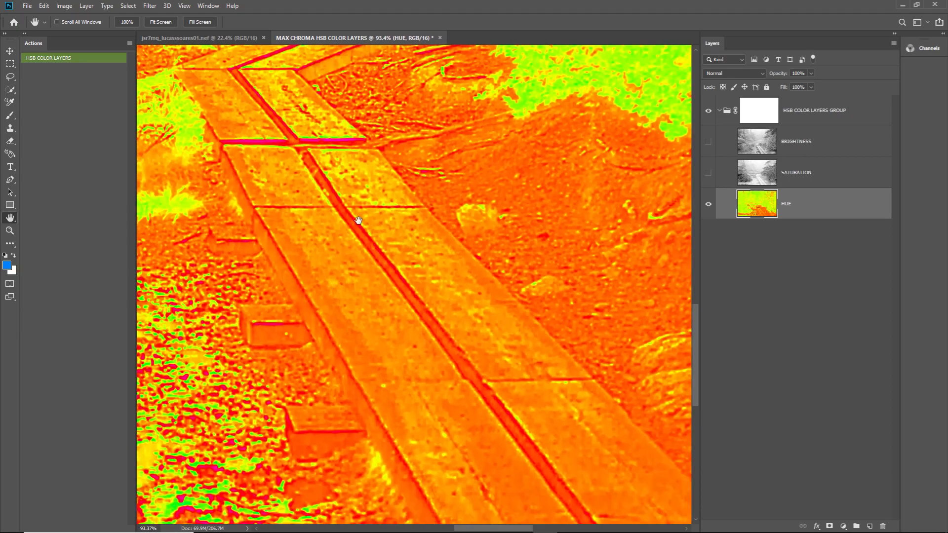
{"action": "scroll", "coordinate": [321, 261], "scroll_direction": "down", "scroll_amount": 2}
{"action": "left_click_drag", "start_coordinate": [321, 260], "coordinate": [341, 260]}
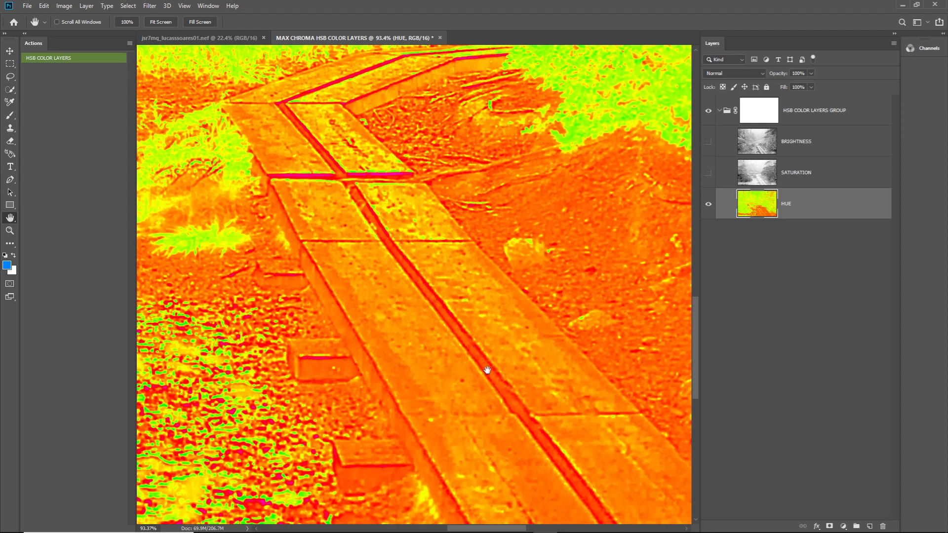
Step: Examine the hues of the fog, branches and treetops across the upper forest with only HUE visible
{"action": "scroll", "coordinate": [518, 408], "scroll_direction": "down", "scroll_amount": 3}
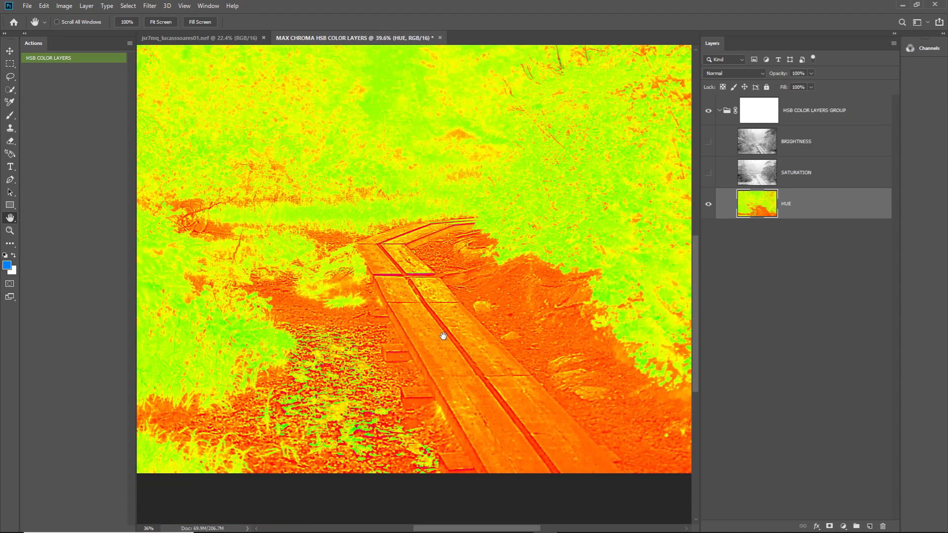
{"action": "scroll", "coordinate": [442, 331], "scroll_direction": "down", "scroll_amount": 2}
{"action": "scroll", "coordinate": [419, 120], "scroll_direction": "up", "scroll_amount": 4}
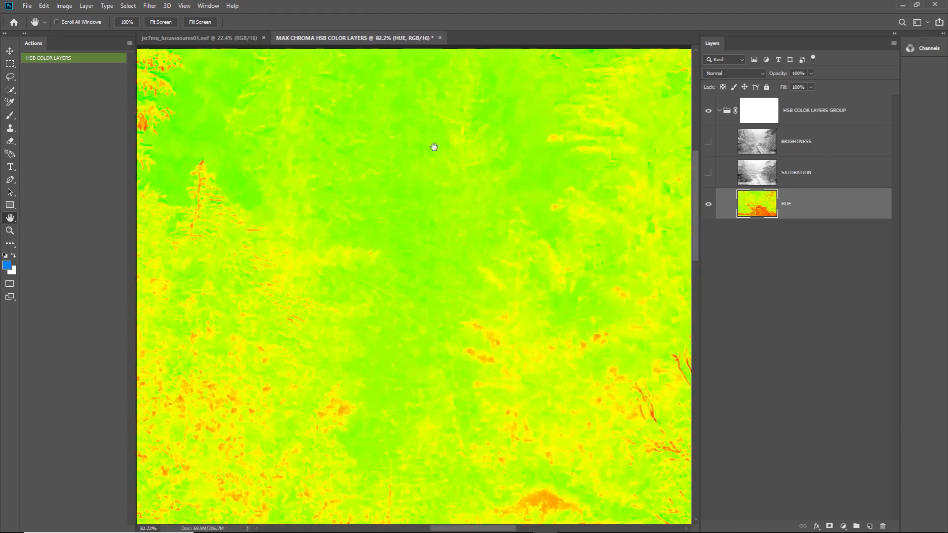
{"action": "left_click_drag", "start_coordinate": [281, 123], "coordinate": [590, 210]}
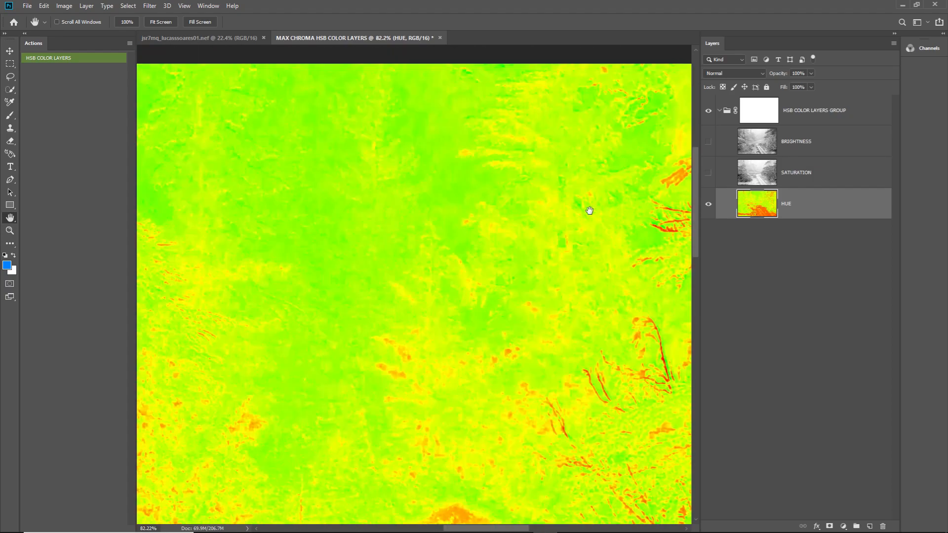
{"action": "left_click_drag", "start_coordinate": [316, 242], "coordinate": [613, 198]}
{"action": "left_click_drag", "start_coordinate": [430, 235], "coordinate": [571, 199]}
{"action": "scroll", "coordinate": [431, 298], "scroll_direction": "down", "scroll_amount": 2}
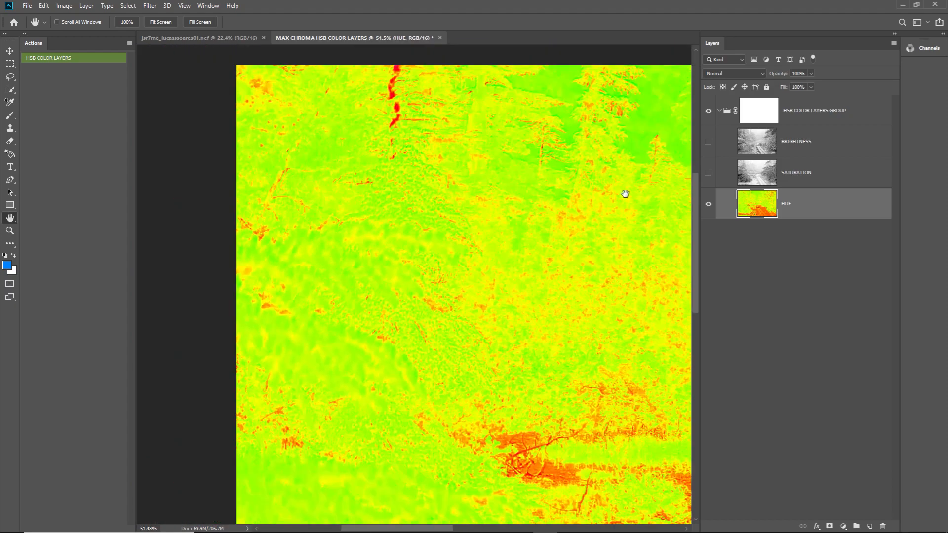
Step: Restore SATURATION and BRIGHTNESS to view the conifers in full color, and hide both again to compare their hues
{"action": "left_click", "coordinate": [708, 173]}
{"action": "left_click", "coordinate": [708, 141]}
{"action": "scroll", "coordinate": [367, 293], "scroll_direction": "up", "scroll_amount": 4}
{"action": "left_click_drag", "start_coordinate": [538, 151], "coordinate": [257, 312]}
{"action": "scroll", "coordinate": [377, 263], "scroll_direction": "up", "scroll_amount": 6}
{"action": "left_click", "coordinate": [709, 141]}
{"action": "left_click", "coordinate": [708, 172]}
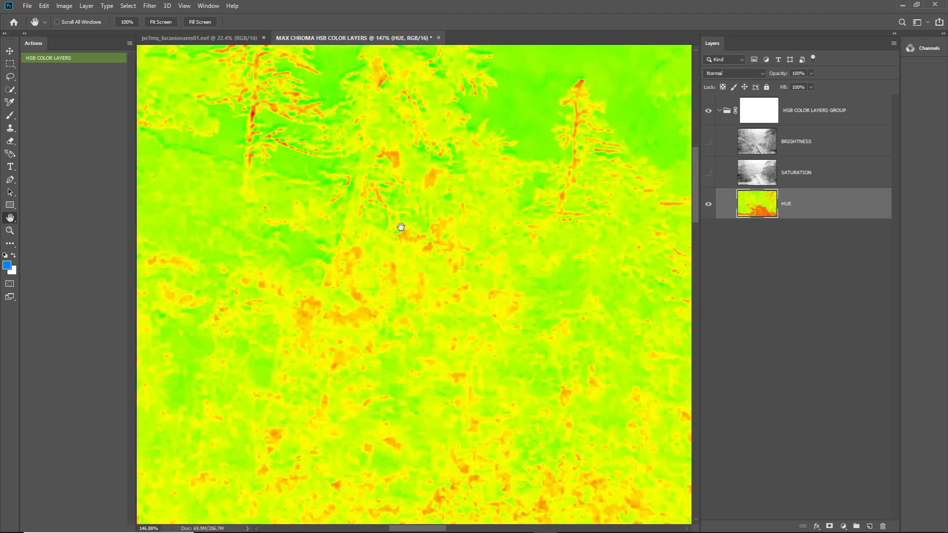
{"action": "left_click_drag", "start_coordinate": [535, 190], "coordinate": [314, 194]}
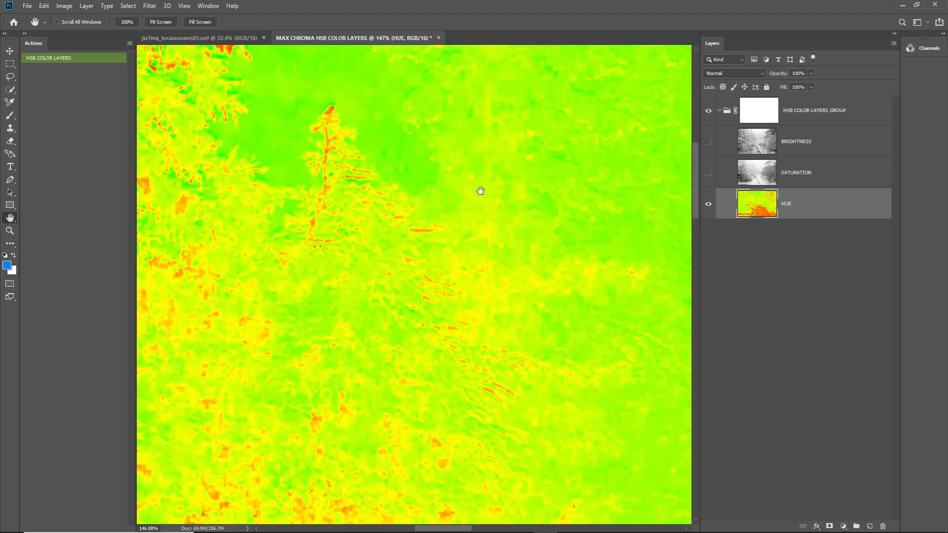
Step: Compare the boardwalk bend in full color and in HUE alone by toggling SATURATION and BRIGHTNESS, leaving both visible
{"action": "scroll", "coordinate": [370, 227], "scroll_direction": "down", "scroll_amount": 5}
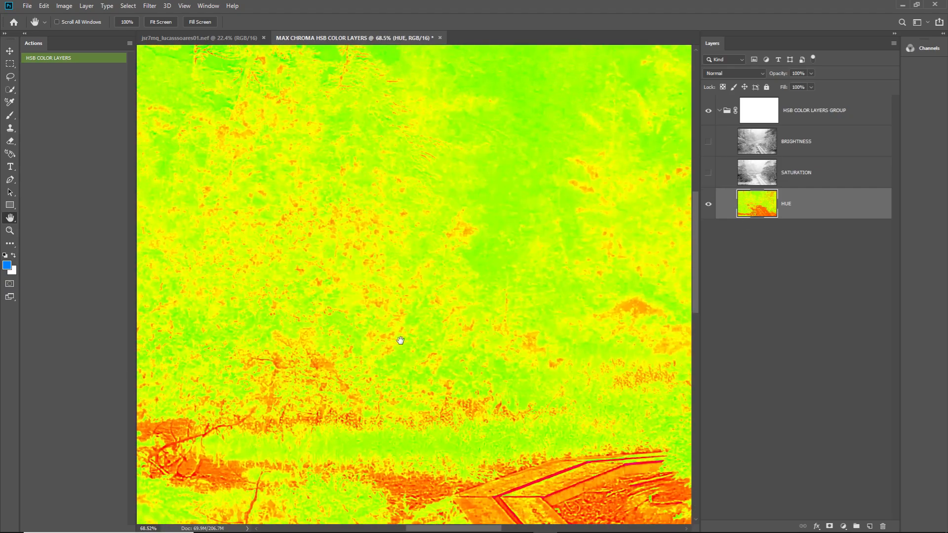
{"action": "scroll", "coordinate": [339, 233], "scroll_direction": "up", "scroll_amount": 5}
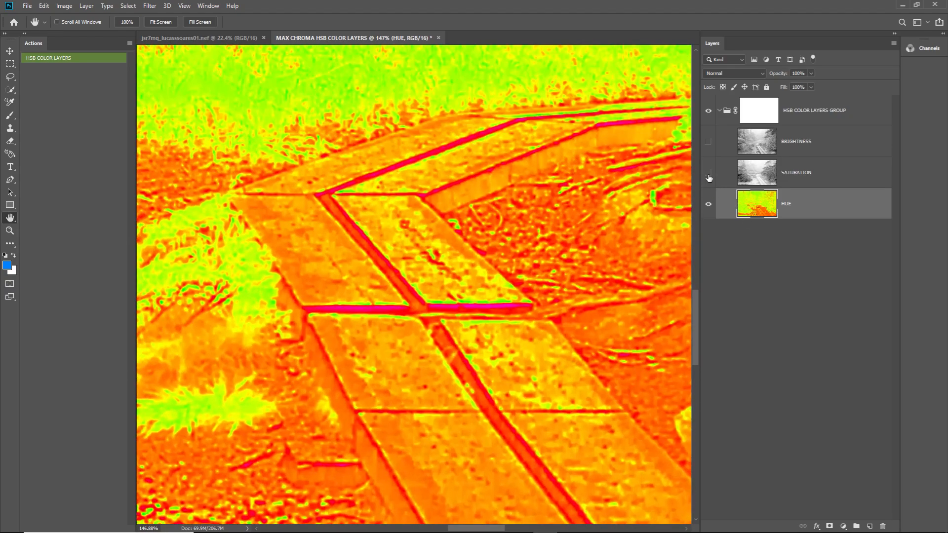
{"action": "left_click_drag", "start_coordinate": [709, 175], "coordinate": [709, 142]}
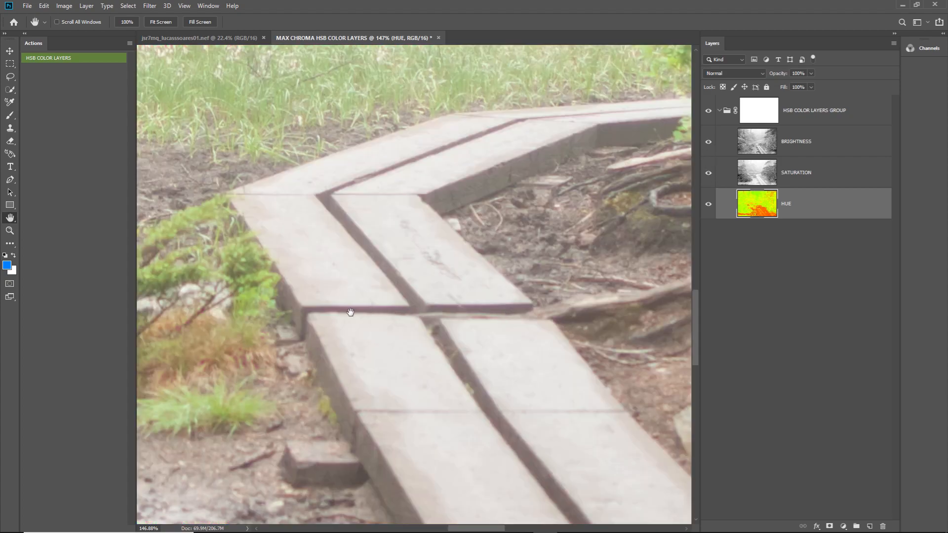
{"action": "scroll", "coordinate": [350, 311], "scroll_direction": "down", "scroll_amount": 5}
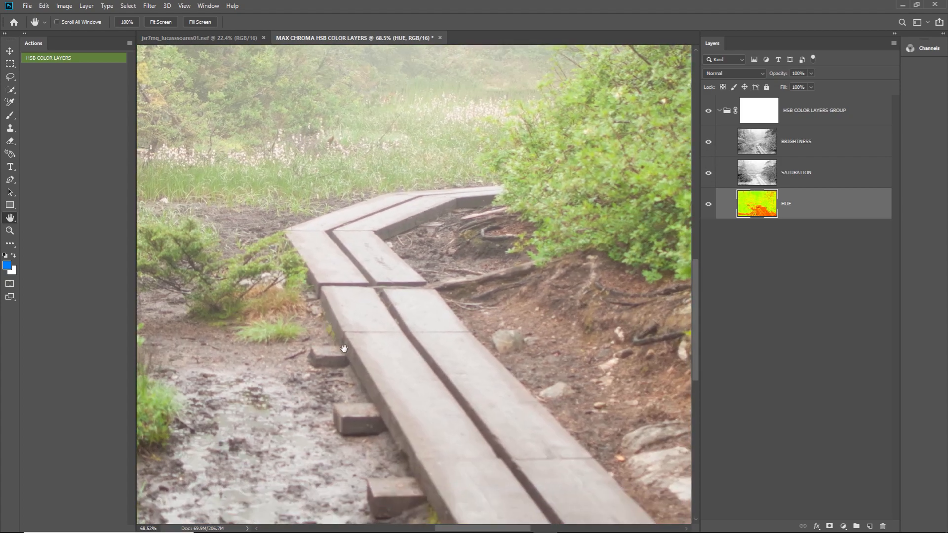
{"action": "left_click_drag", "start_coordinate": [708, 172], "coordinate": [708, 142]}
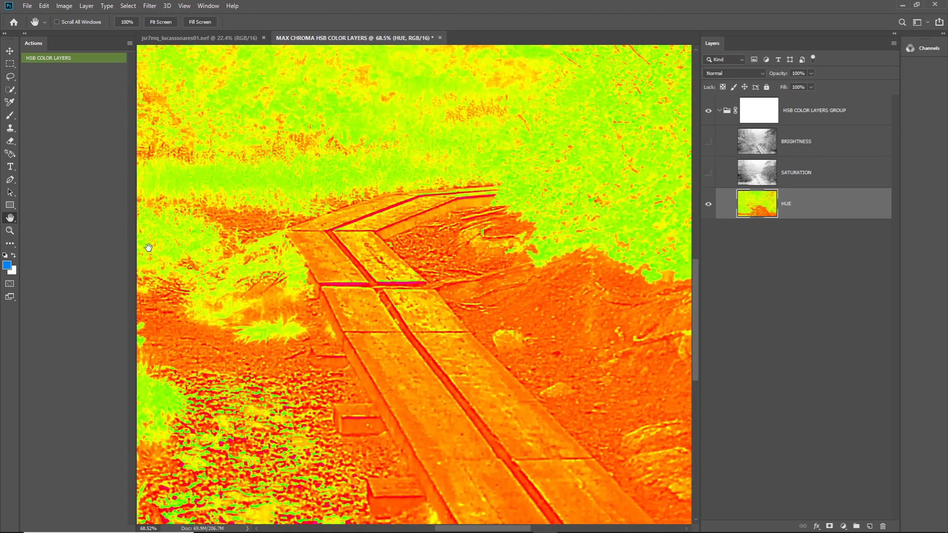
{"action": "left_click_drag", "start_coordinate": [708, 170], "coordinate": [709, 142]}
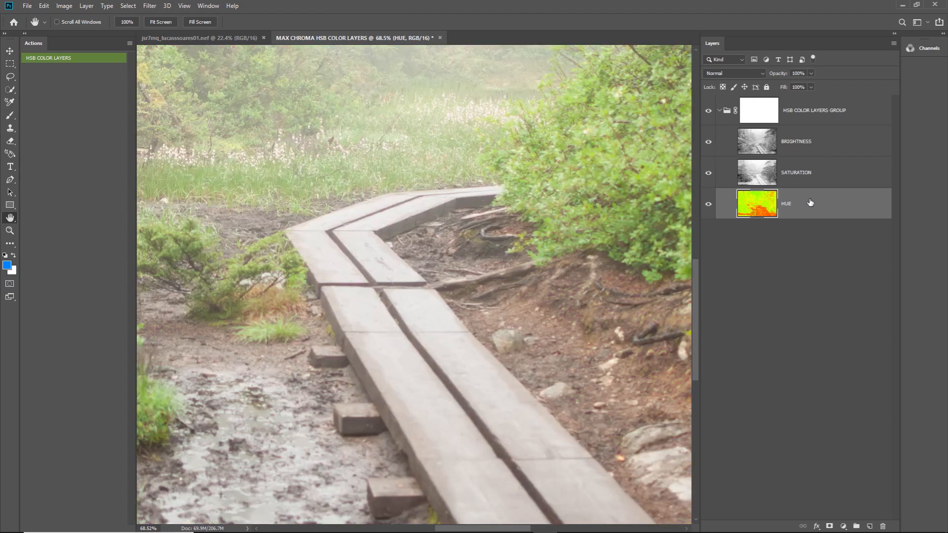
Step: Sample the boardwalk planks and the brown soil in the foreground Color Picker to inspect their hues, and discard the sampled color
{"action": "left_click", "coordinate": [9, 267]}
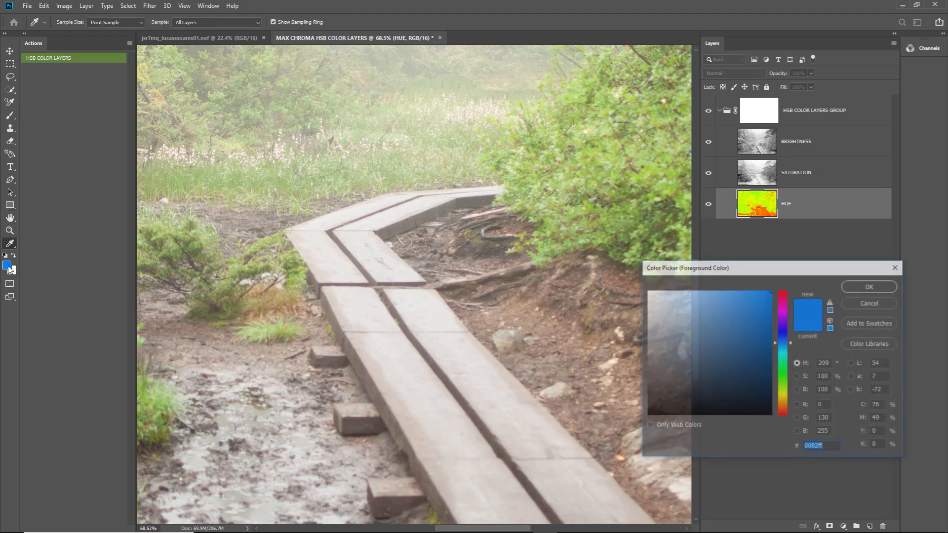
{"action": "left_click_drag", "start_coordinate": [422, 416], "coordinate": [383, 367]}
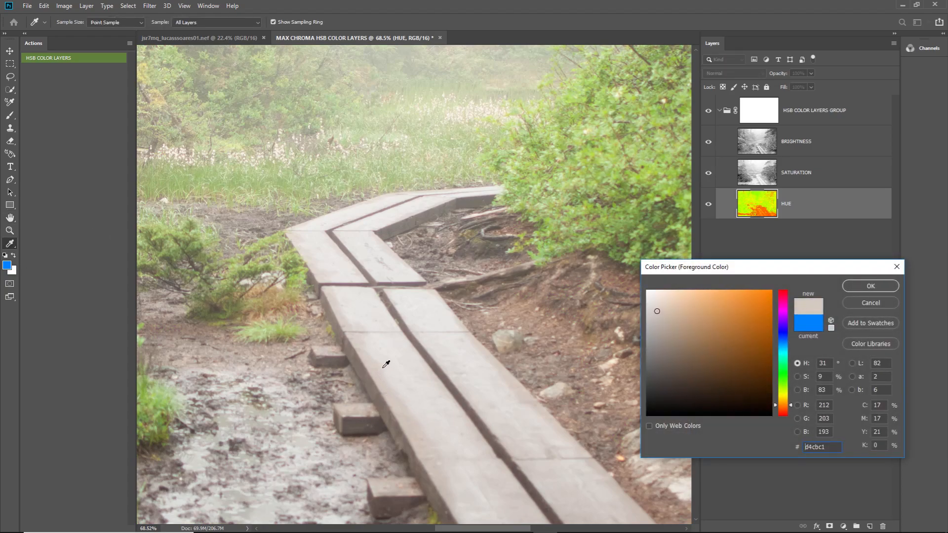
{"action": "mouse_move", "coordinate": [660, 310]}
{"action": "left_mouse_down"}
{"action": "mouse_move", "coordinate": [771, 306]}
{"action": "mouse_move", "coordinate": [780, 286]}
{"action": "left_mouse_up"}
{"action": "left_click", "coordinate": [581, 276]}
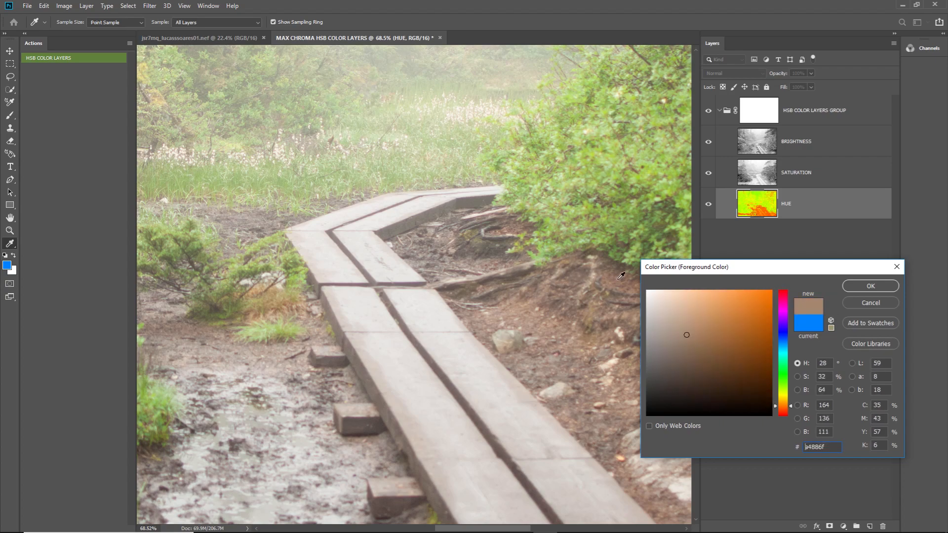
{"action": "left_click_drag", "start_coordinate": [679, 346], "coordinate": [760, 301]}
{"action": "left_click_drag", "start_coordinate": [635, 349], "coordinate": [631, 350]}
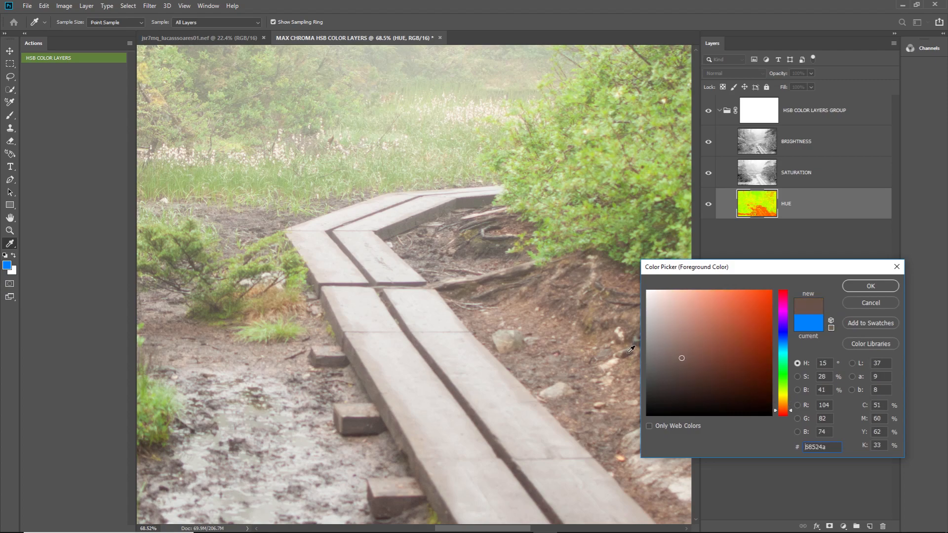
{"action": "left_click_drag", "start_coordinate": [526, 272], "coordinate": [523, 278]}
{"action": "left_click_drag", "start_coordinate": [691, 380], "coordinate": [787, 285]}
{"action": "left_click", "coordinate": [864, 304]}
Step: Hide SATURATION and BRIGHTNESS, and close the forest HSB layers document and its raw photo without saving
{"action": "left_click_drag", "start_coordinate": [710, 178], "coordinate": [706, 150]}
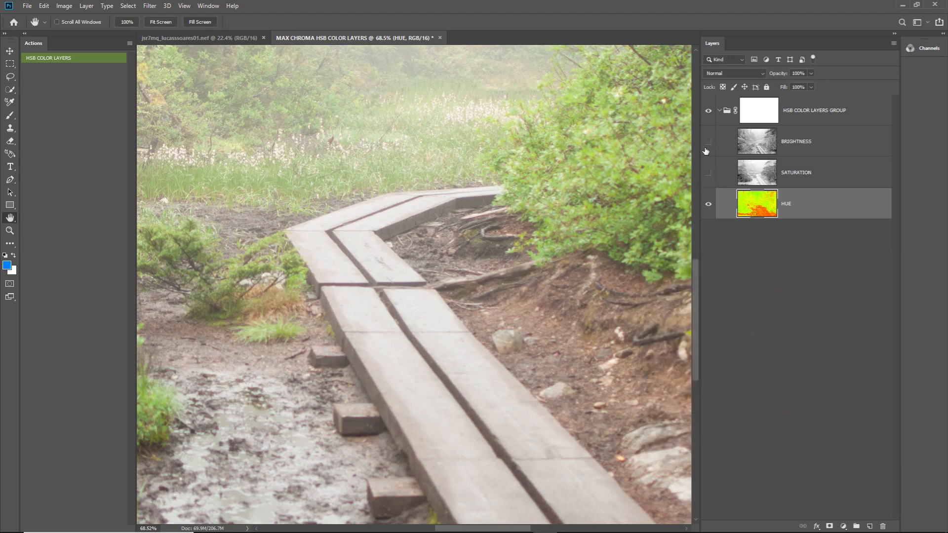
{"action": "left_click", "coordinate": [440, 38]}
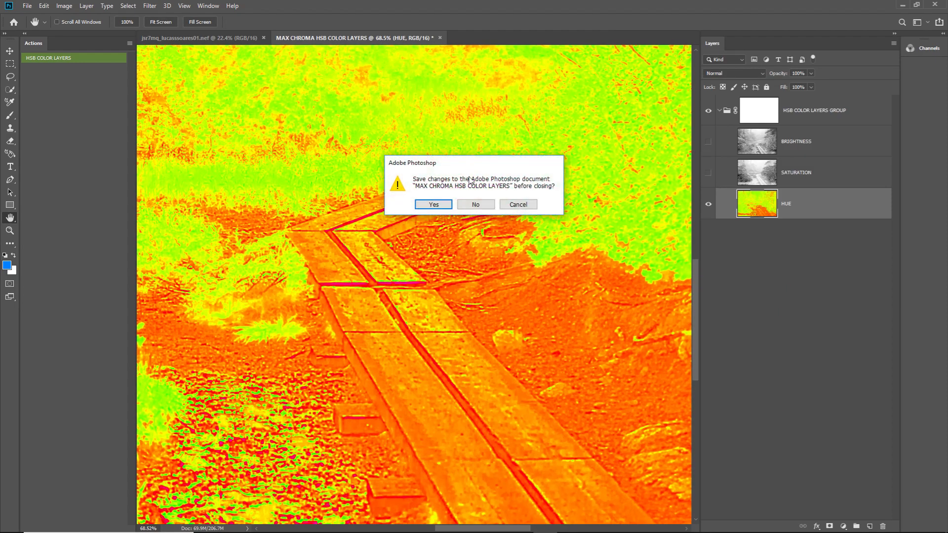
{"action": "left_click", "coordinate": [476, 204]}
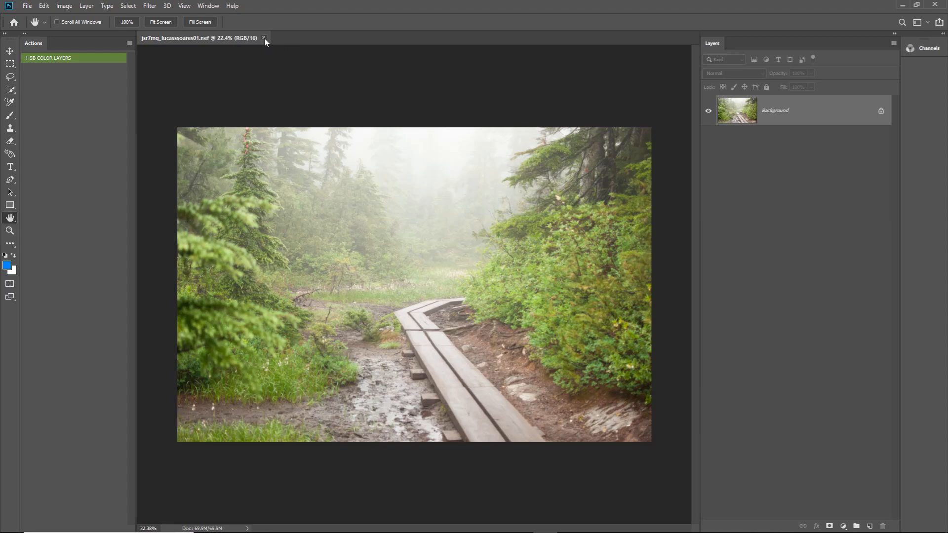
{"action": "left_click", "coordinate": [264, 38]}
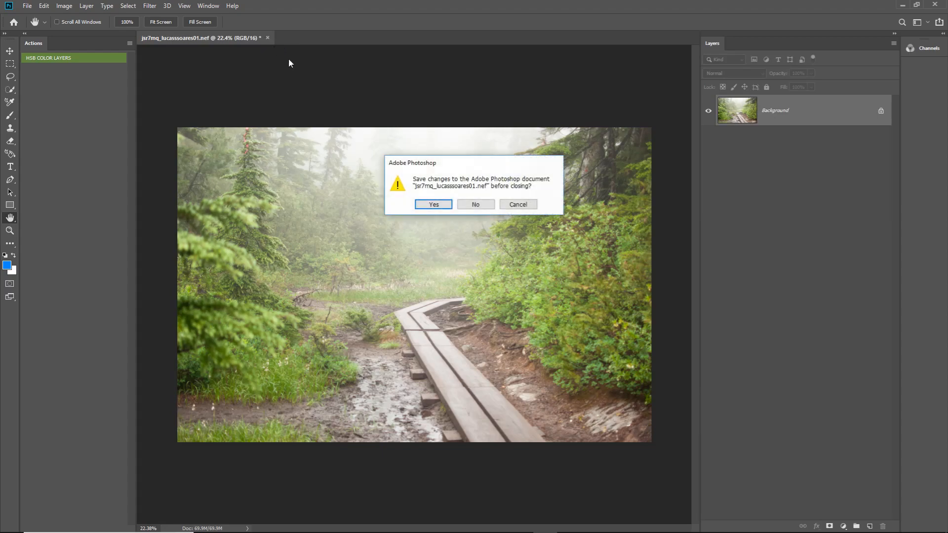
{"action": "left_click", "coordinate": [476, 205]}
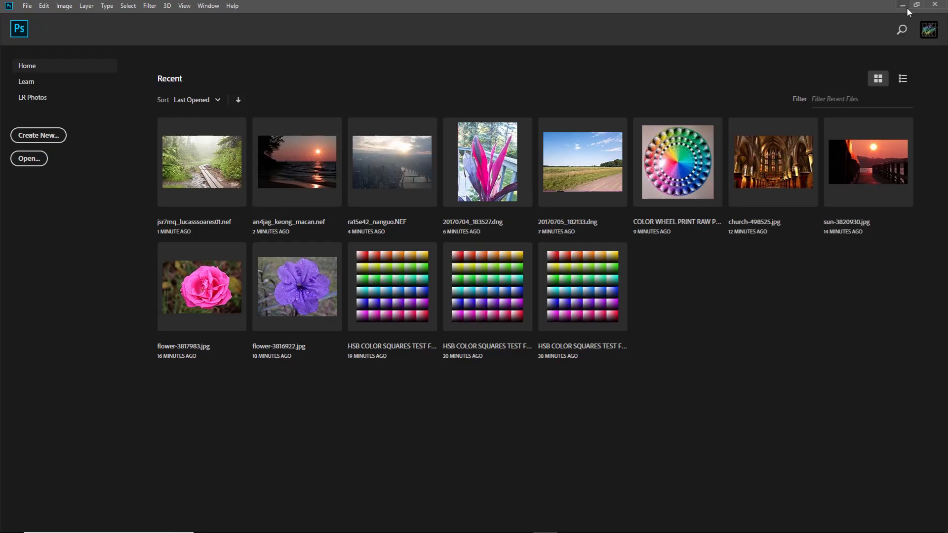
Step: Open the raw mountain photo ra2c9a5_kash.CR2 from the desktop with its default raw settings and run the HSB COLOR LAYERS action
{"action": "left_click", "coordinate": [903, 5]}
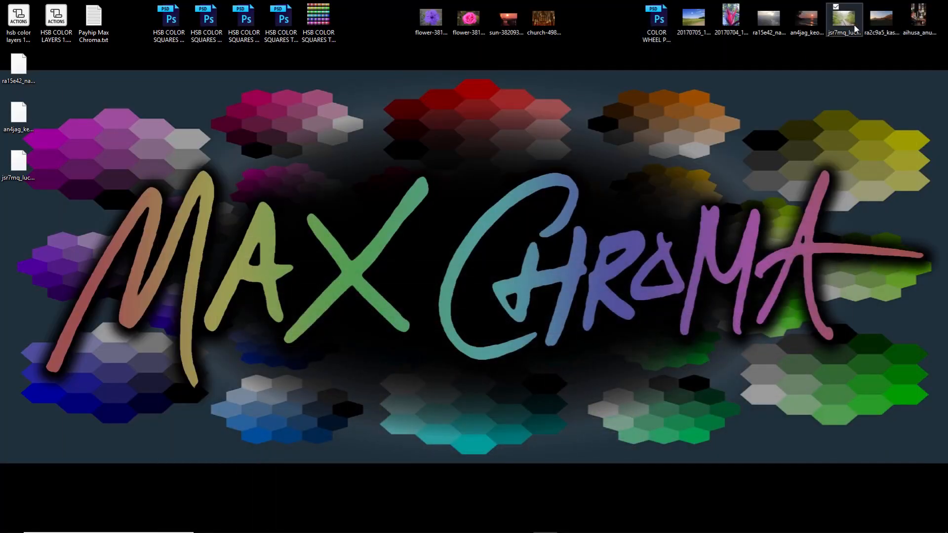
{"action": "left_click", "coordinate": [875, 28]}
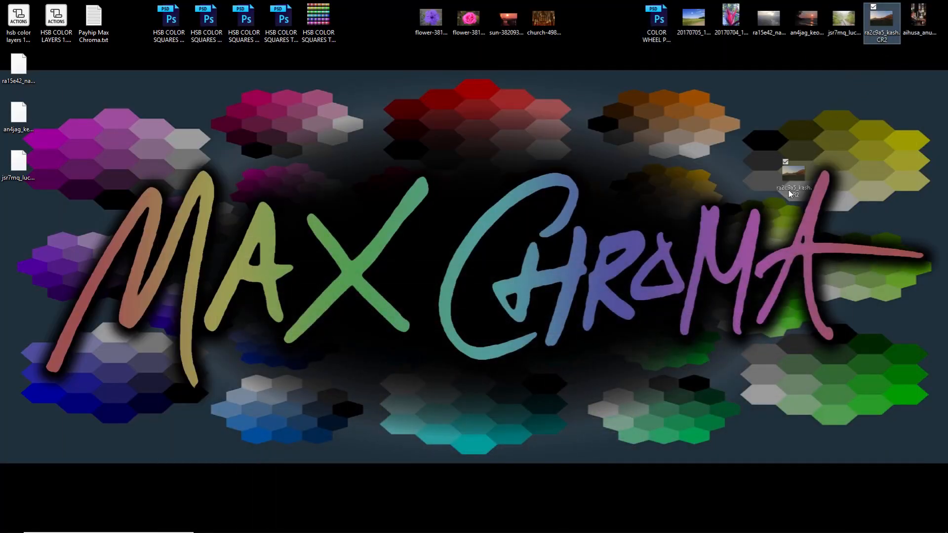
{"action": "left_click", "coordinate": [550, 526]}
{"action": "left_click_drag", "start_coordinate": [551, 528], "coordinate": [520, 411]}
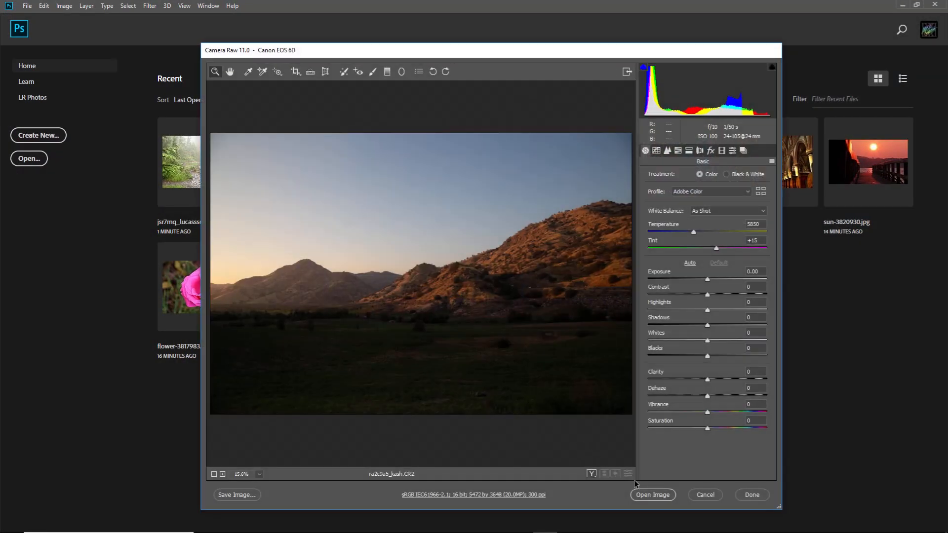
{"action": "left_click", "coordinate": [652, 495]}
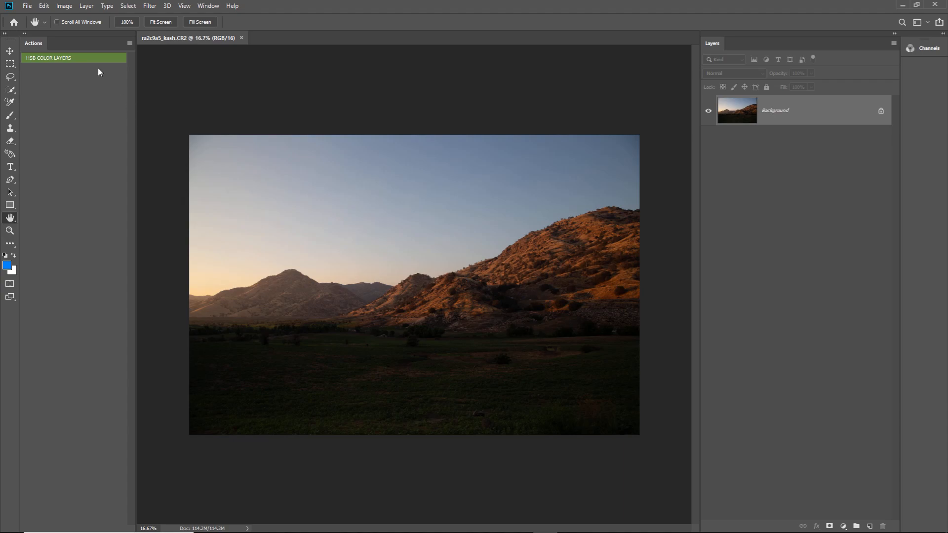
{"action": "left_click", "coordinate": [74, 58]}
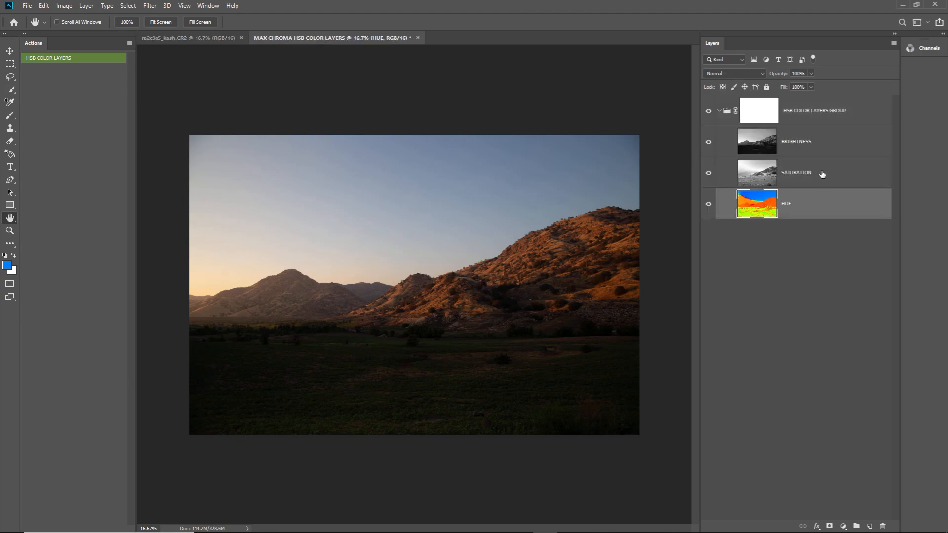
Step: Hide BRIGHTNESS and SATURATION to examine the mountain scene's hues, and show both again to compare with full color
{"action": "left_click", "coordinate": [709, 142]}
{"action": "left_click", "coordinate": [708, 165]}
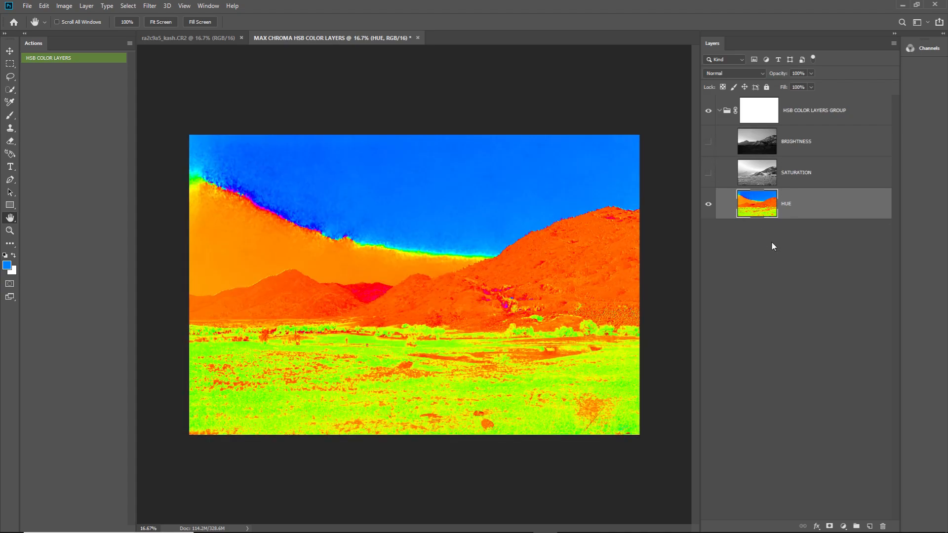
{"action": "left_click", "coordinate": [708, 142]}
{"action": "left_click", "coordinate": [709, 173]}
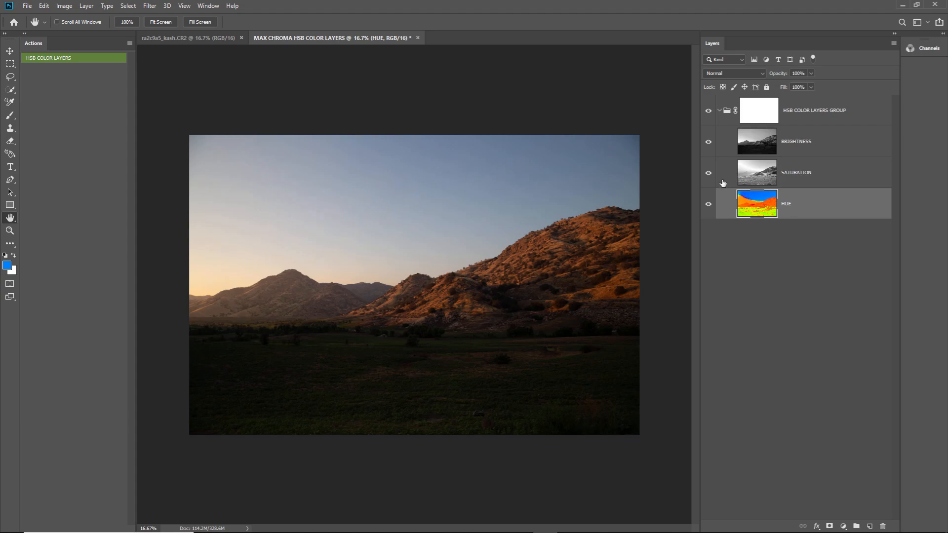
Step: Select SATURATION, toggle it to compare its effect, and hide BRIGHTNESS and HUE to view the mountain's saturation alone
{"action": "left_click", "coordinate": [767, 178]}
{"action": "left_click", "coordinate": [710, 174]}
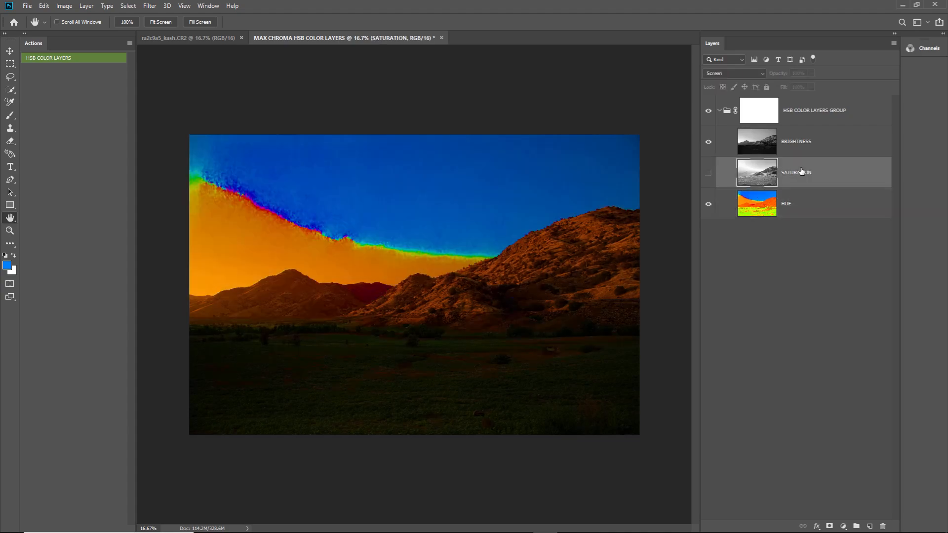
{"action": "left_click", "coordinate": [710, 173]}
{"action": "left_click", "coordinate": [708, 142]}
{"action": "left_click", "coordinate": [708, 204]}
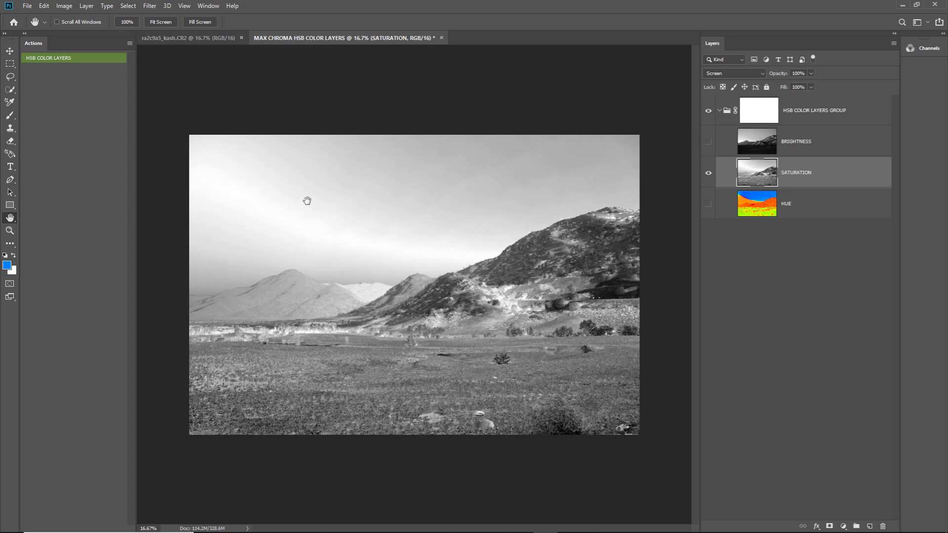
Step: View the mountain's BRIGHTNESS layer alone, and add SATURATION to it with HUE still hidden
{"action": "left_click", "coordinate": [708, 174]}
{"action": "left_click", "coordinate": [709, 142]}
{"action": "left_click", "coordinate": [796, 146]}
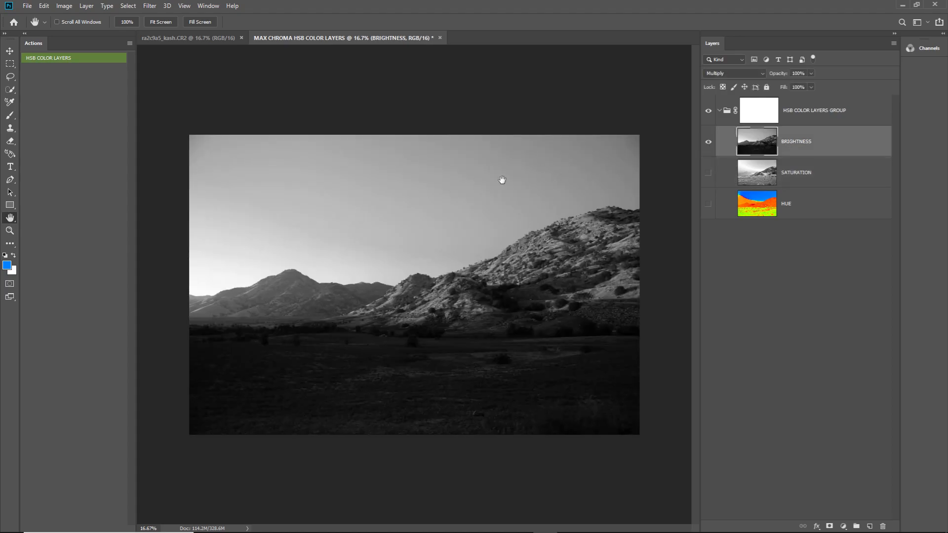
{"action": "left_click", "coordinate": [709, 173]}
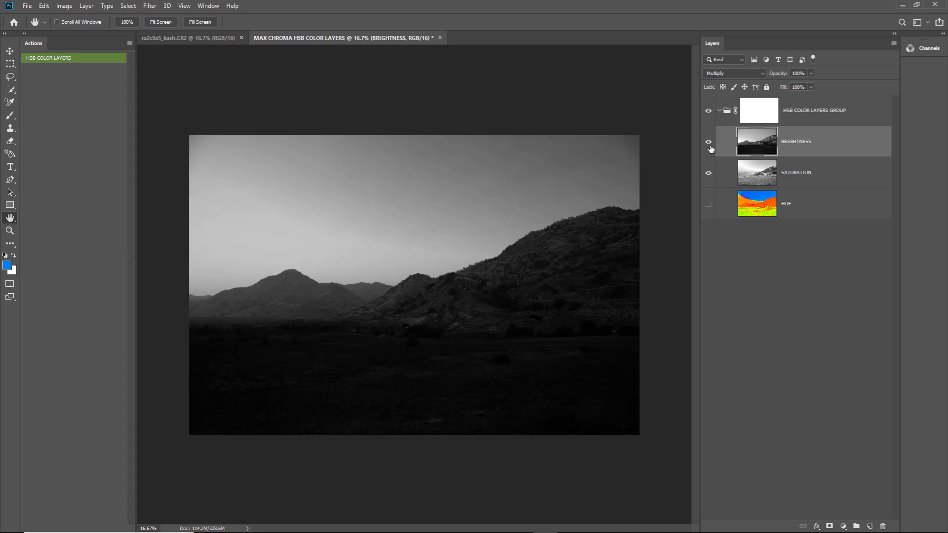
Step: Hide BRIGHTNESS and SATURATION, and show and select HUE to view the mountain's hues alone
{"action": "left_click", "coordinate": [709, 143]}
{"action": "left_click", "coordinate": [709, 173]}
{"action": "left_click", "coordinate": [709, 204]}
{"action": "left_click", "coordinate": [800, 204]}
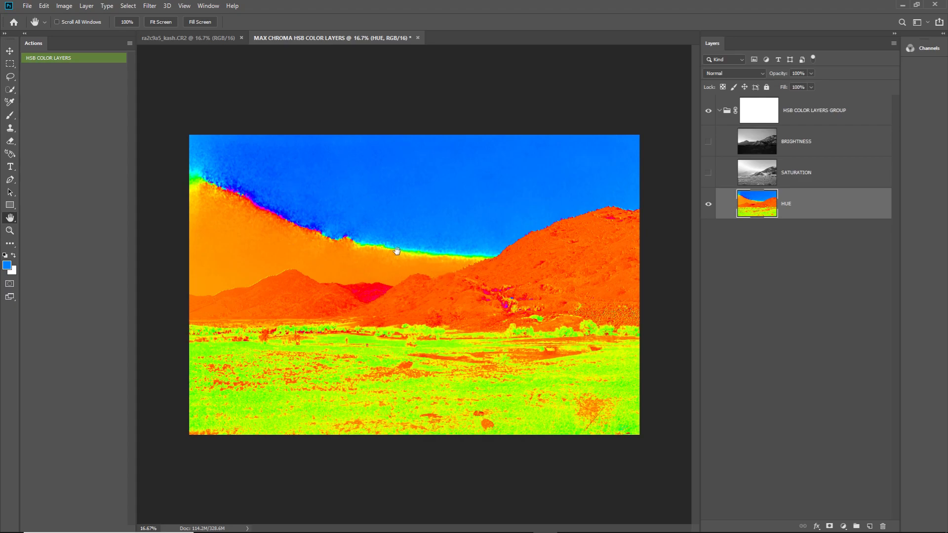
Step: Compare the orange hillside up close in full color and in HUE alone by toggling BRIGHTNESS and SATURATION
{"action": "left_click", "coordinate": [708, 142]}
{"action": "left_click", "coordinate": [708, 173]}
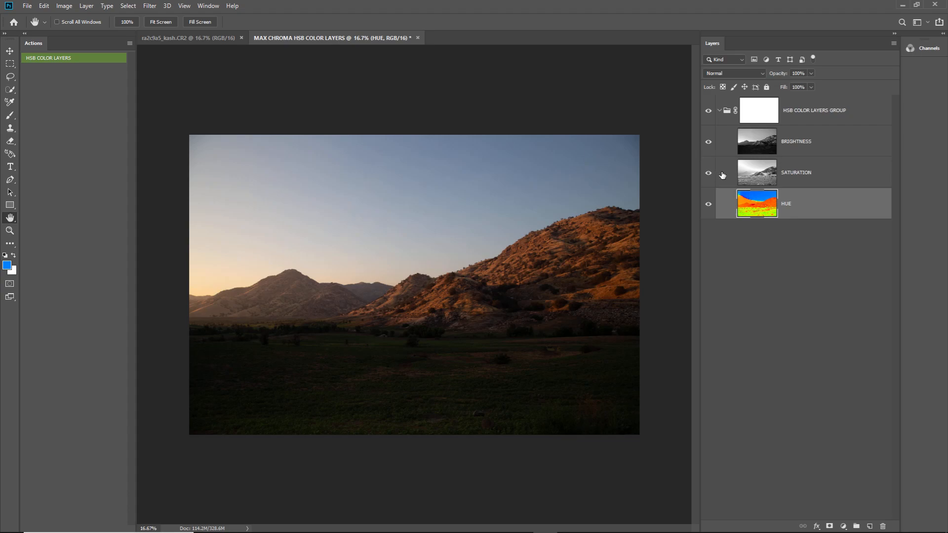
{"action": "scroll", "coordinate": [630, 231], "scroll_direction": "up", "scroll_amount": 8}
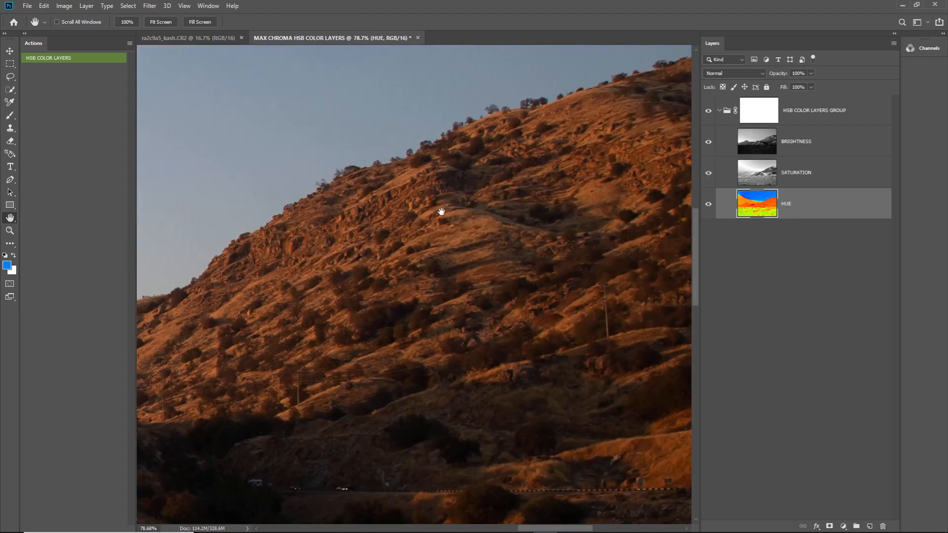
{"action": "scroll", "coordinate": [611, 150], "scroll_direction": "up", "scroll_amount": 3}
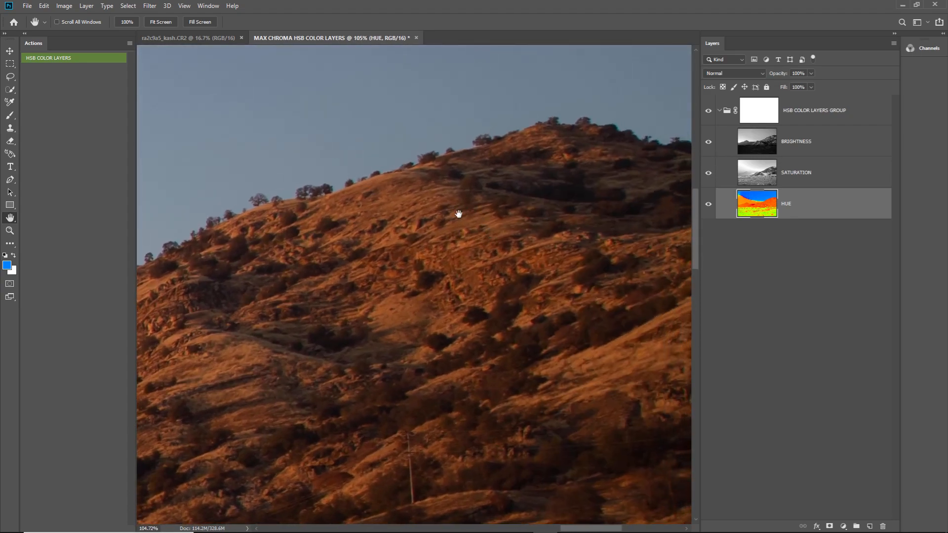
{"action": "left_click_drag", "start_coordinate": [712, 174], "coordinate": [709, 152]}
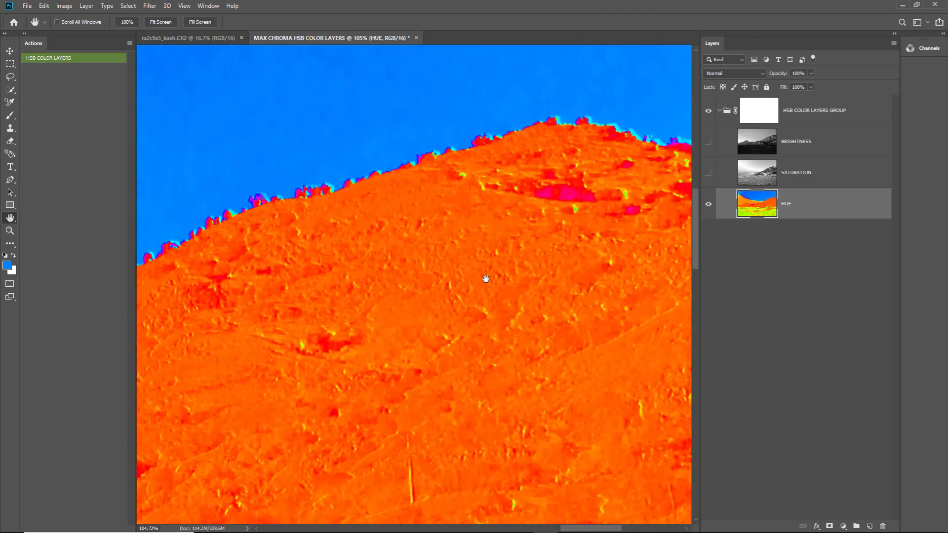
{"action": "left_click_drag", "start_coordinate": [374, 353], "coordinate": [443, 231]}
{"action": "scroll", "coordinate": [442, 231], "scroll_direction": "down", "scroll_amount": 5}
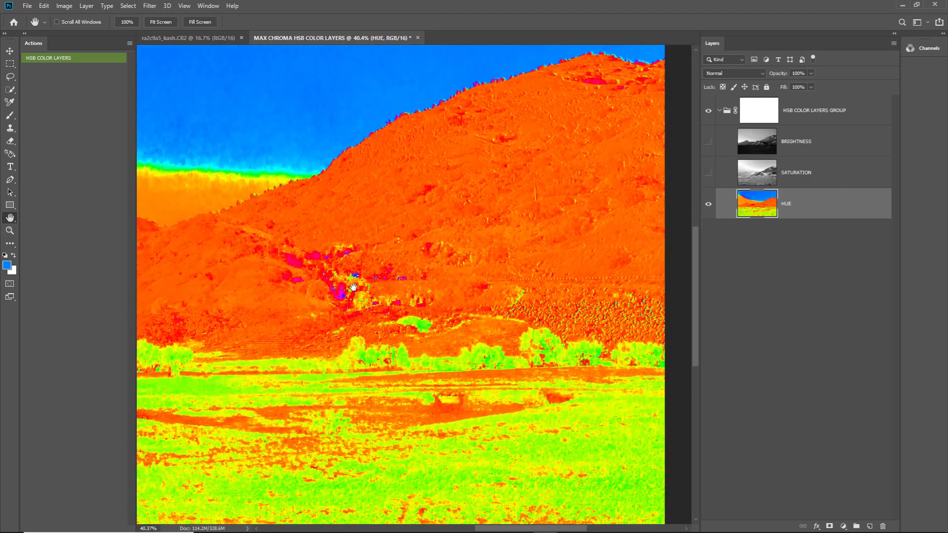
{"action": "left_click_drag", "start_coordinate": [354, 288], "coordinate": [658, 190]}
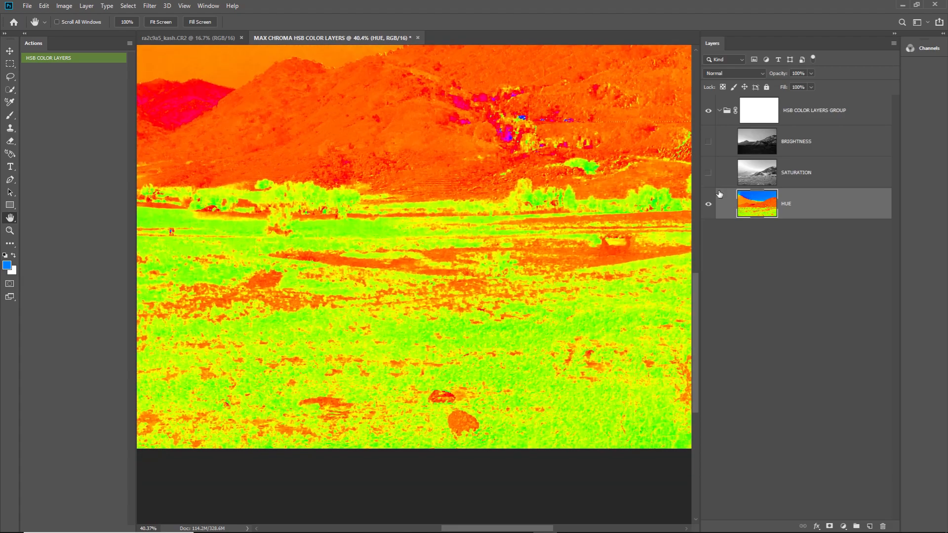
Step: Show SATURATION and BRIGHTNESS to view the dark foreground field up close, and hide both to compare the grass hues
{"action": "left_click_drag", "start_coordinate": [709, 173], "coordinate": [709, 143]}
{"action": "scroll", "coordinate": [405, 342], "scroll_direction": "up", "scroll_amount": 5}
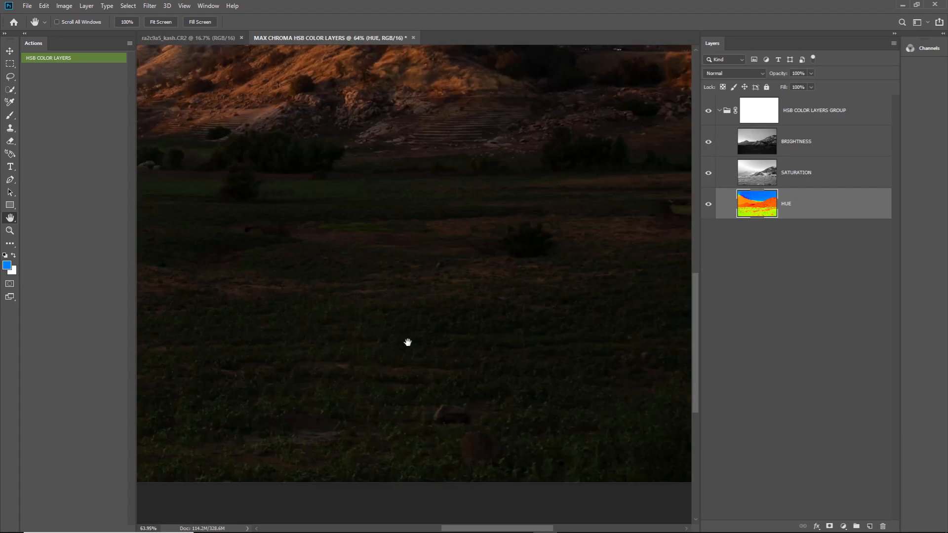
{"action": "scroll", "coordinate": [408, 265], "scroll_direction": "up", "scroll_amount": 8}
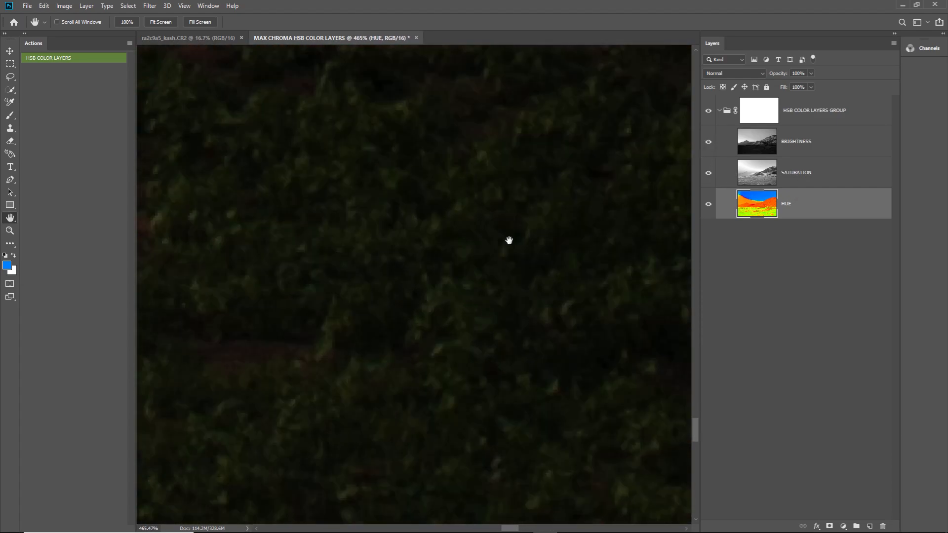
{"action": "left_click_drag", "start_coordinate": [437, 281], "coordinate": [568, 325]}
{"action": "left_click_drag", "start_coordinate": [707, 172], "coordinate": [707, 142]}
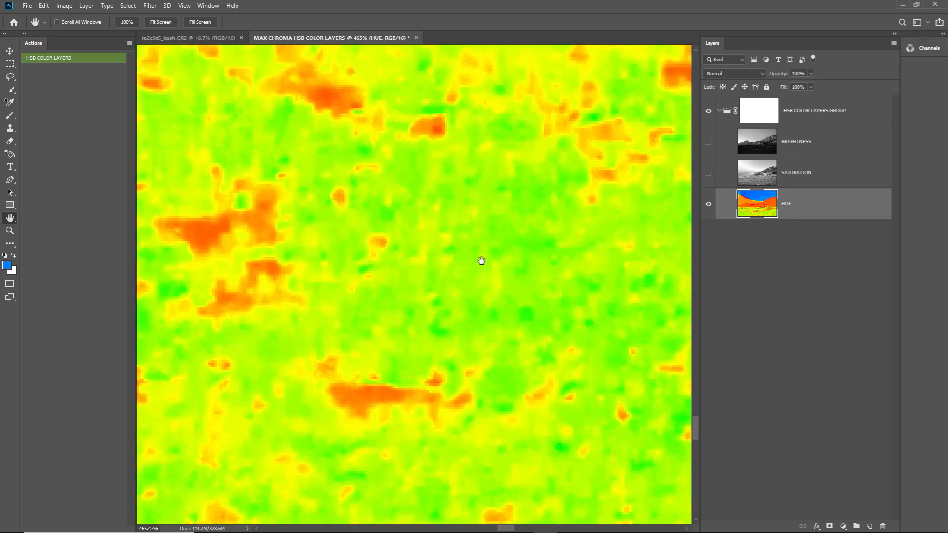
Step: Sample the grass greens in the foreground Color Picker, shift the hue to 120° for comparison, and discard the color
{"action": "left_click", "coordinate": [11, 268]}
{"action": "left_click", "coordinate": [438, 276]}
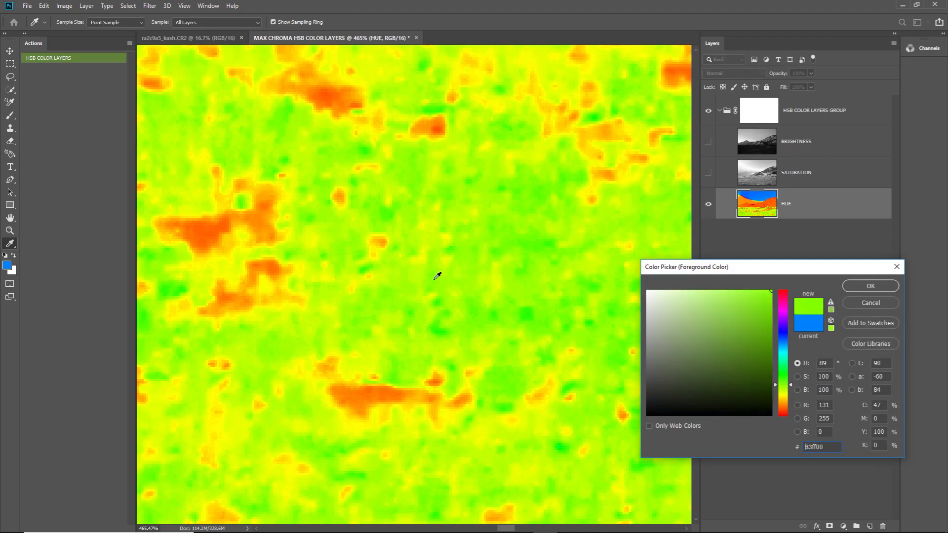
{"action": "left_click_drag", "start_coordinate": [532, 302], "coordinate": [535, 313]}
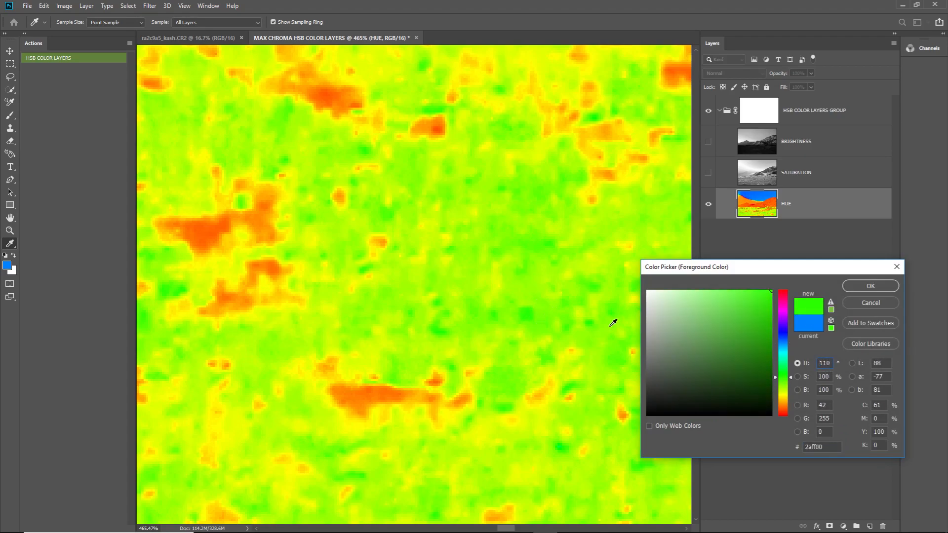
{"action": "left_click_drag", "start_coordinate": [785, 378], "coordinate": [785, 374]}
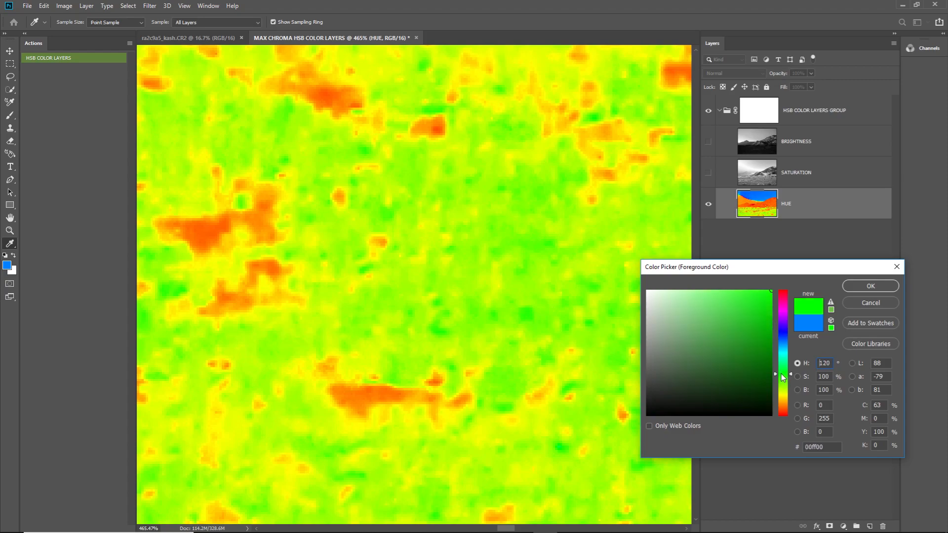
{"action": "left_click", "coordinate": [876, 304]}
{"action": "key", "text": "h"}
Step: Close the mountain HSB layers document and its raw photo without saving
{"action": "scroll", "coordinate": [521, 133], "scroll_direction": "down", "scroll_amount": 10}
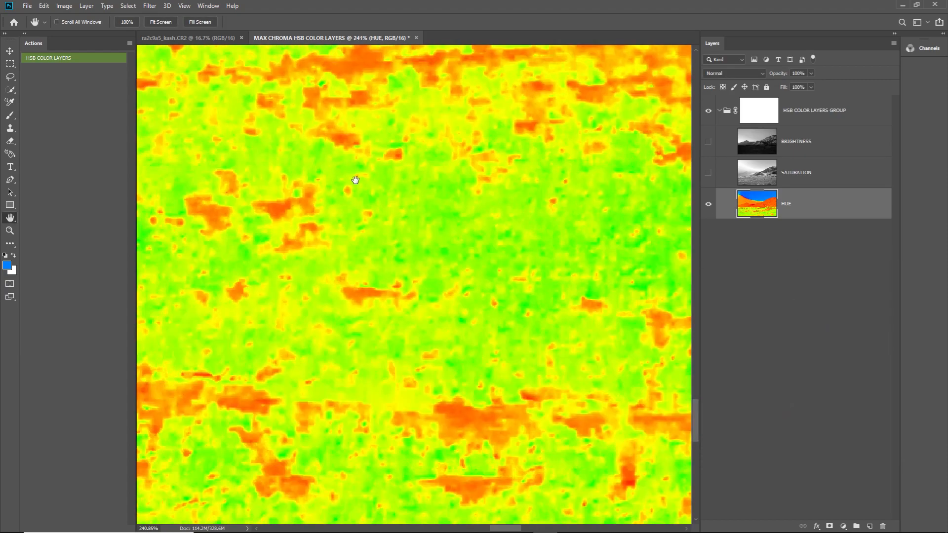
{"action": "scroll", "coordinate": [401, 150], "scroll_direction": "down", "scroll_amount": 4}
{"action": "scroll", "coordinate": [411, 262], "scroll_direction": "up", "scroll_amount": 3}
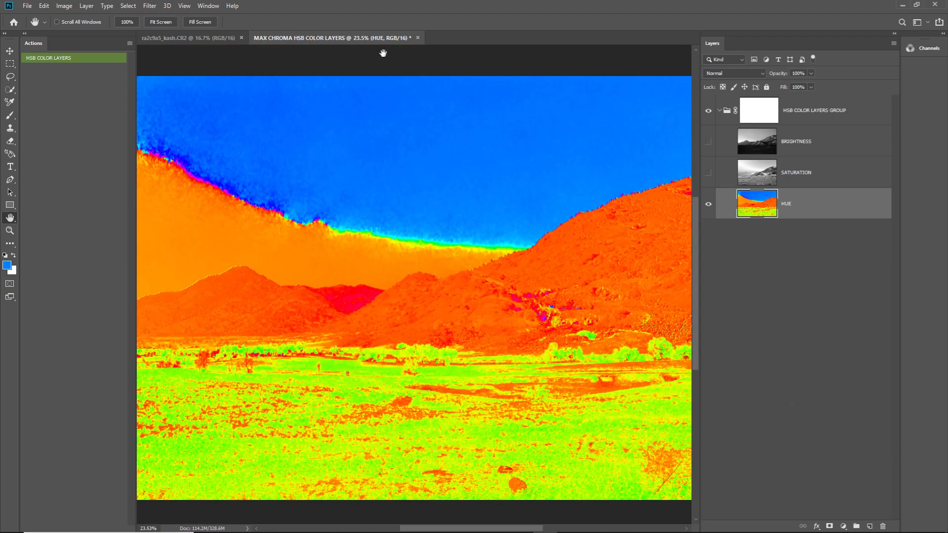
{"action": "left_click", "coordinate": [418, 38]}
{"action": "left_click", "coordinate": [476, 204]}
{"action": "left_click", "coordinate": [245, 39]}
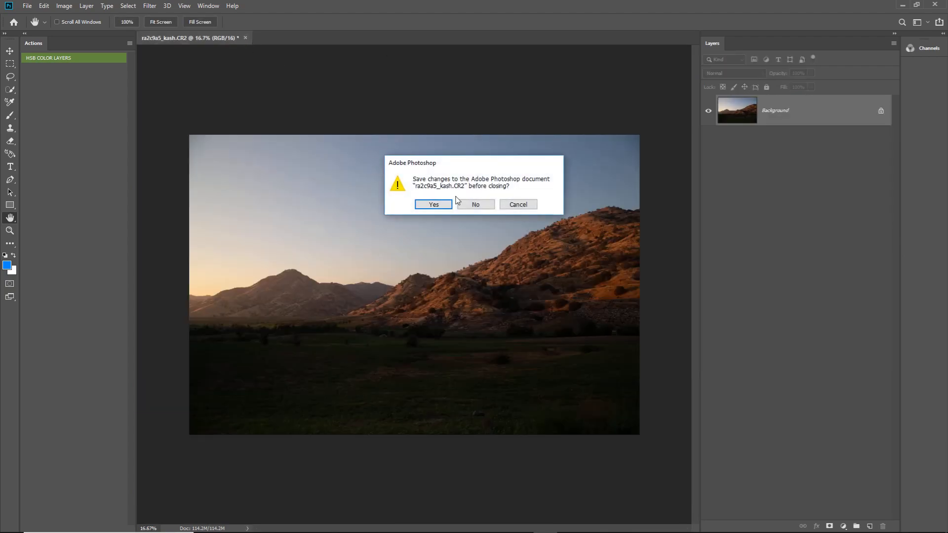
{"action": "left_click", "coordinate": [475, 205]}
Step: Open the raw night street photo aihusa_anugrahx.cr2 from the desktop with its default raw settings and run the HSB COLOR LAYERS action
{"action": "left_click", "coordinate": [906, 6]}
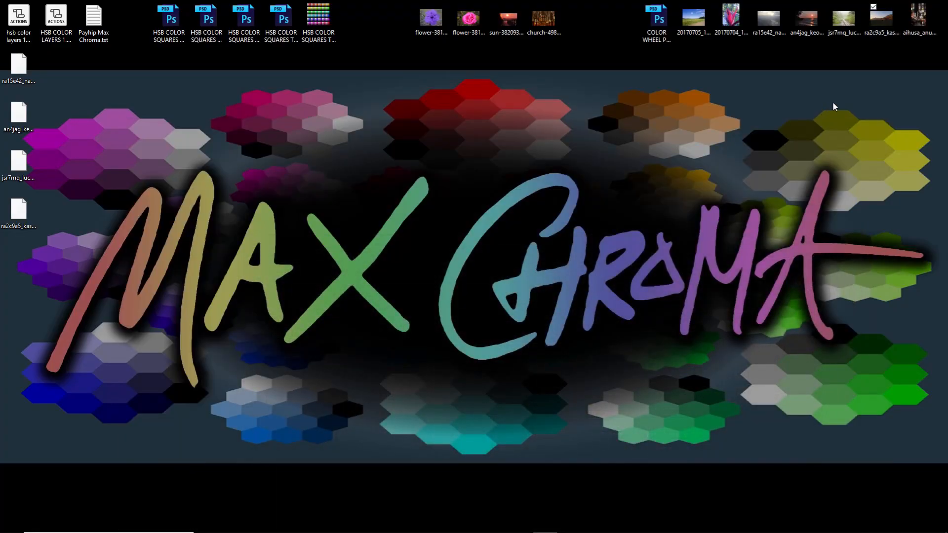
{"action": "left_click_drag", "start_coordinate": [918, 18], "coordinate": [515, 420]}
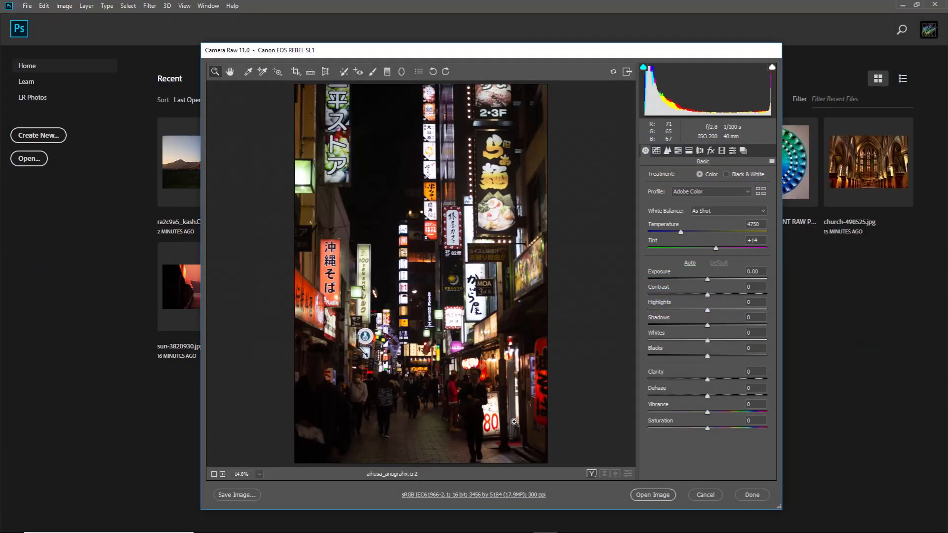
{"action": "left_click", "coordinate": [655, 496]}
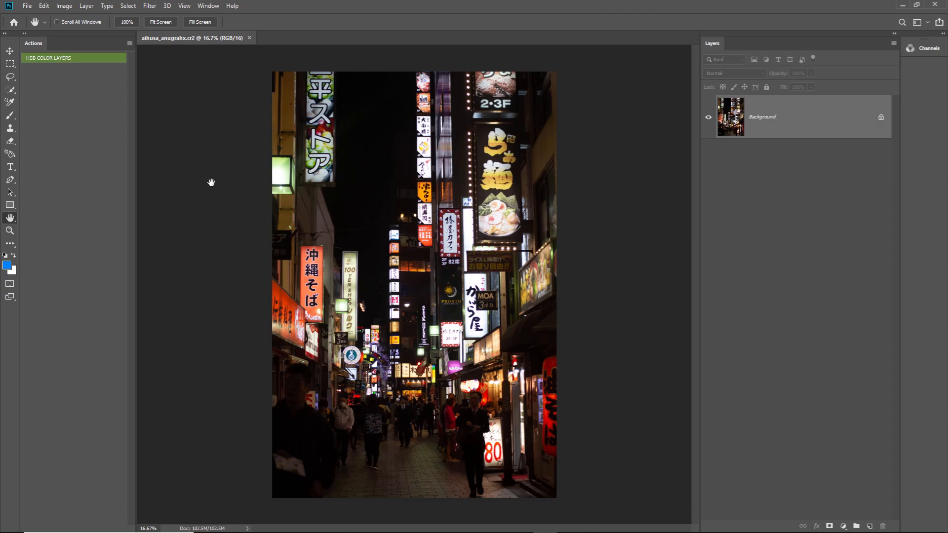
{"action": "left_click", "coordinate": [75, 60]}
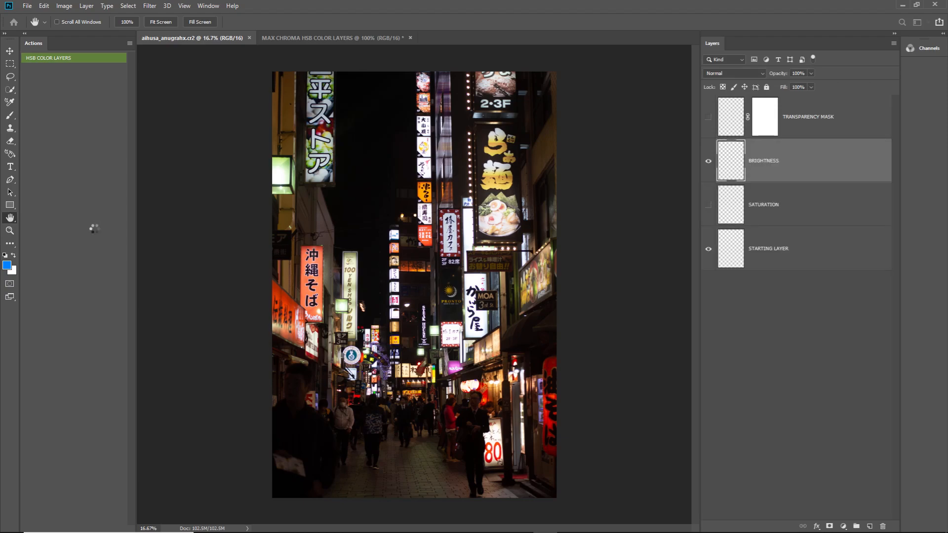
Step: View the night street's BRIGHTNESS, SATURATION and HUE layers one at a time by toggling their visibility
{"action": "left_click", "coordinate": [806, 158]}
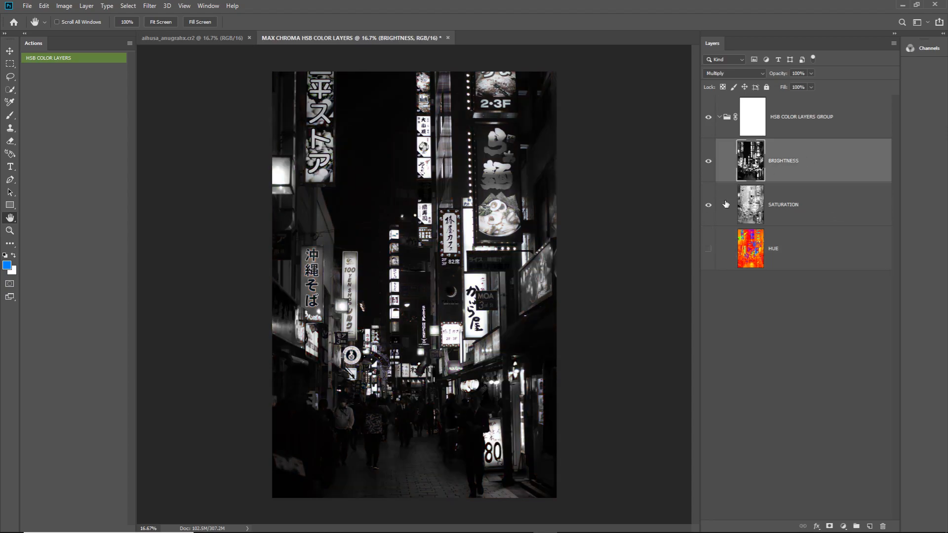
{"action": "left_click", "coordinate": [709, 205]}
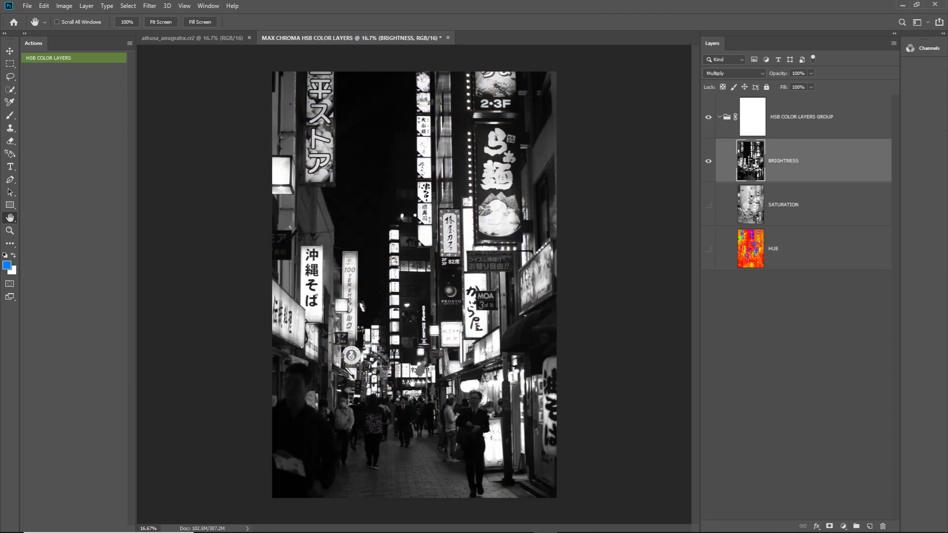
{"action": "left_click", "coordinate": [708, 161]}
{"action": "left_click", "coordinate": [708, 204]}
{"action": "left_click", "coordinate": [796, 206]}
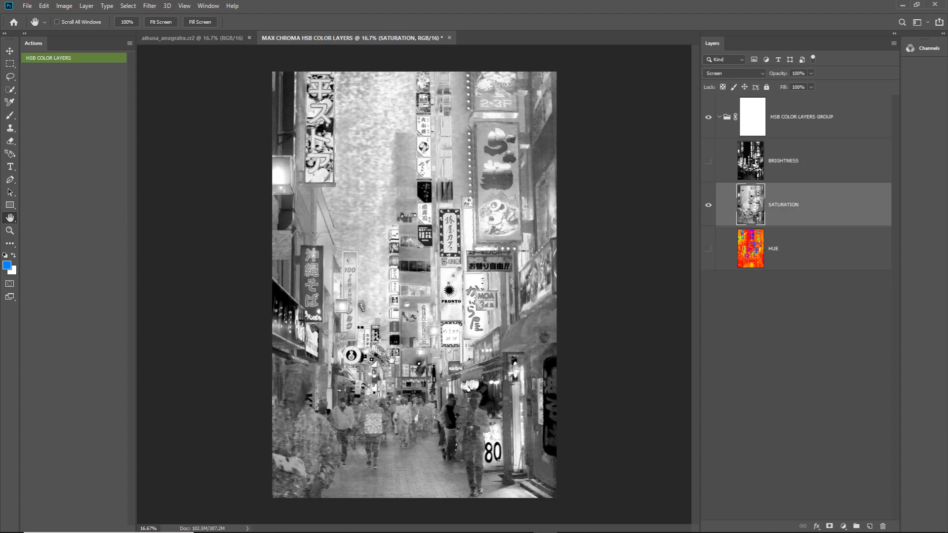
{"action": "left_click", "coordinate": [708, 205]}
{"action": "left_click", "coordinate": [708, 249]}
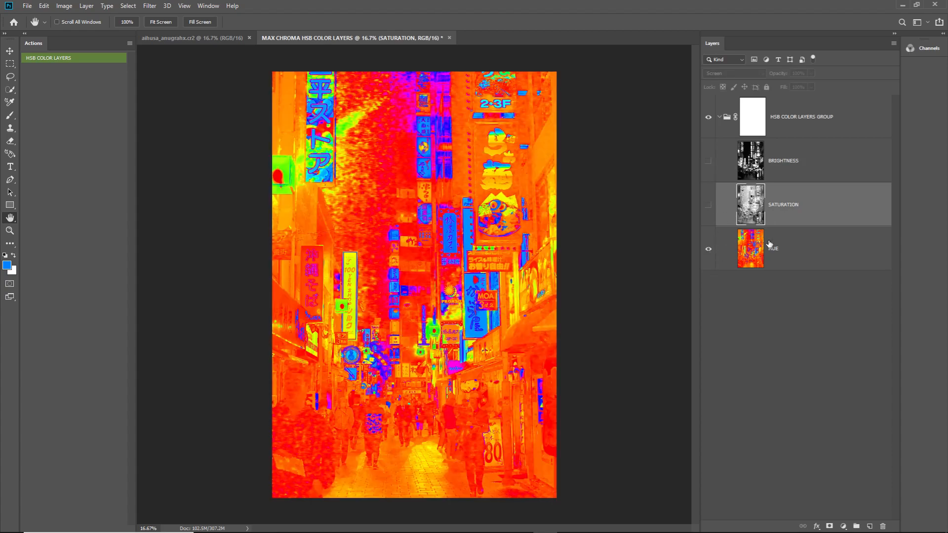
Step: Select the HUE layer and toggle the BRIGHTNESS and SATURATION layers to compare the full-color street with its pure hue
{"action": "left_click", "coordinate": [800, 249]}
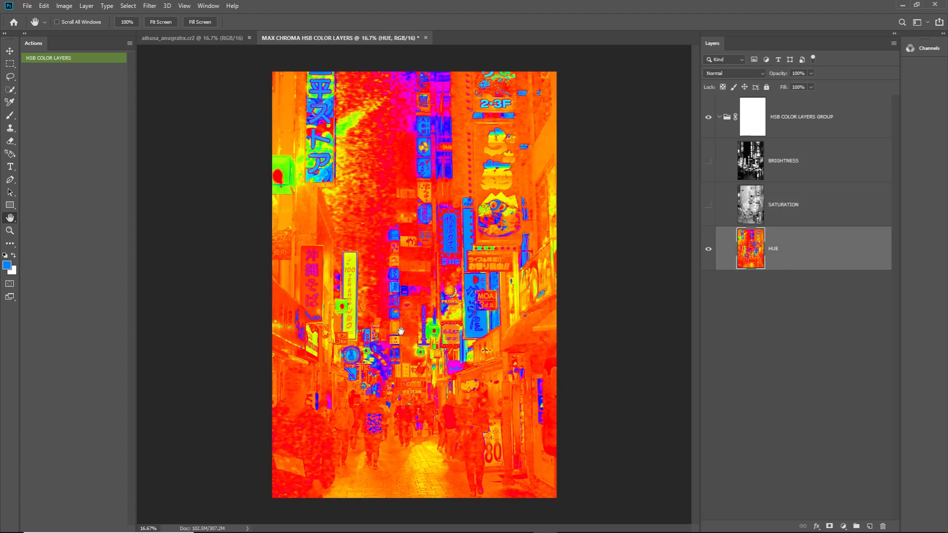
{"action": "left_click", "coordinate": [708, 160]}
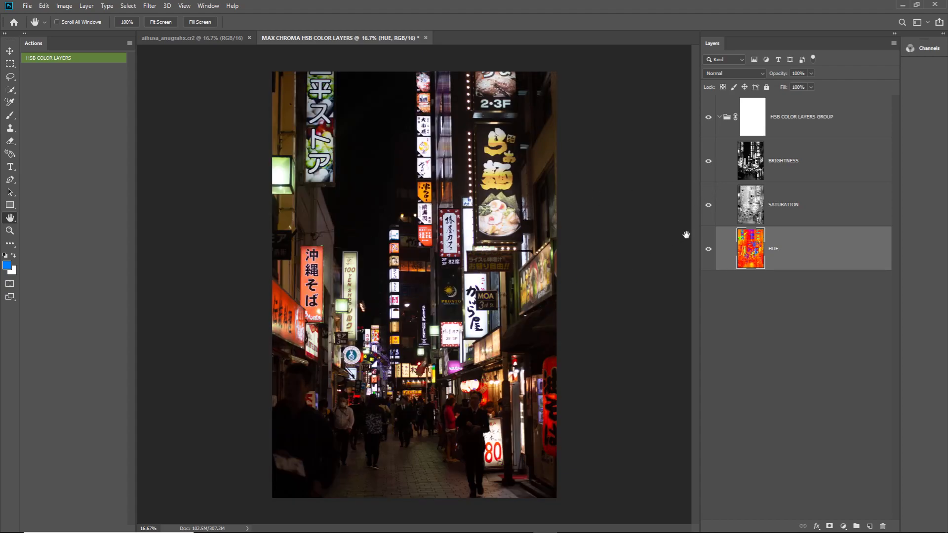
{"action": "left_click", "coordinate": [709, 204]}
{"action": "left_click", "coordinate": [708, 160]}
Step: Examine the hue variations in the street signs and building facades up close with only the HUE layer visible
{"action": "scroll", "coordinate": [474, 311], "scroll_direction": "up", "scroll_amount": 5}
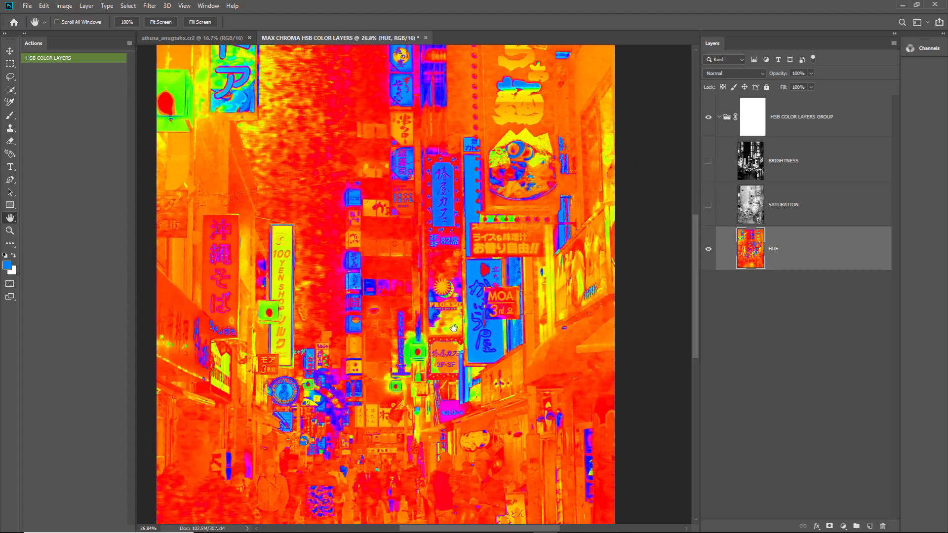
{"action": "scroll", "coordinate": [484, 319], "scroll_direction": "up", "scroll_amount": 3}
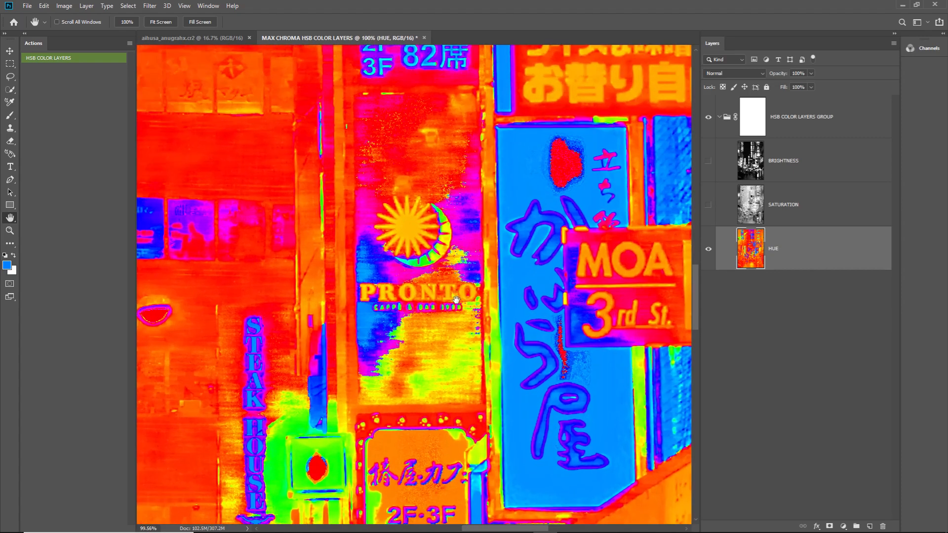
{"action": "left_click_drag", "start_coordinate": [509, 204], "coordinate": [568, 212]}
{"action": "left_click_drag", "start_coordinate": [348, 316], "coordinate": [608, 148]}
{"action": "left_click_drag", "start_coordinate": [212, 290], "coordinate": [403, 338]}
{"action": "left_click_drag", "start_coordinate": [402, 400], "coordinate": [372, 332]}
{"action": "scroll", "coordinate": [429, 329], "scroll_direction": "down", "scroll_amount": 3}
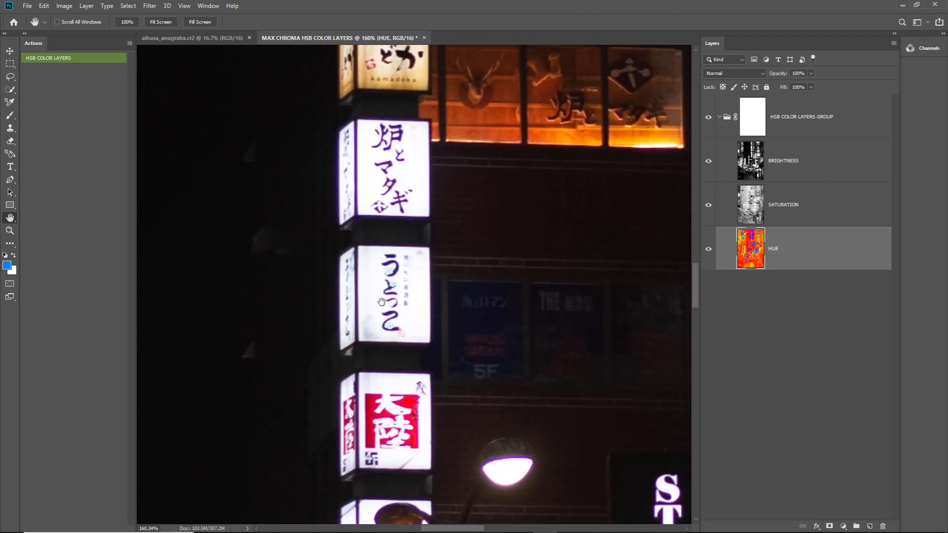
Step: Inspect the illuminated signs and dark street areas up close with all three HSB layers visible
{"action": "left_click_drag", "start_coordinate": [338, 370], "coordinate": [394, 130]}
{"action": "left_click_drag", "start_coordinate": [316, 390], "coordinate": [367, 216]}
{"action": "left_click_drag", "start_coordinate": [267, 412], "coordinate": [351, 389]}
{"action": "scroll", "coordinate": [351, 389], "scroll_direction": "down", "scroll_amount": 7}
{"action": "left_click_drag", "start_coordinate": [271, 509], "coordinate": [392, 329]}
{"action": "scroll", "coordinate": [322, 437], "scroll_direction": "up", "scroll_amount": 6}
{"action": "left_click_drag", "start_coordinate": [485, 419], "coordinate": [359, 321]}
{"action": "scroll", "coordinate": [359, 322], "scroll_direction": "down", "scroll_amount": 10}
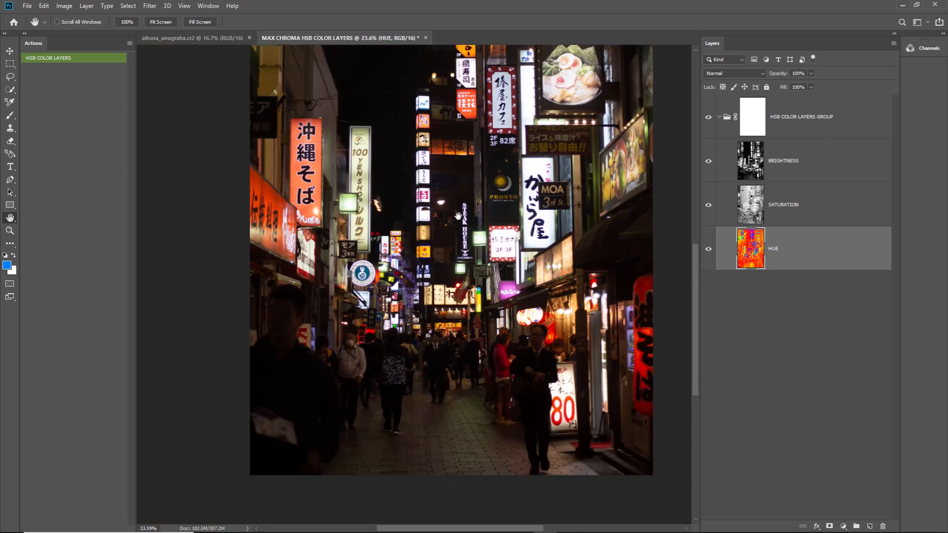
{"action": "left_click_drag", "start_coordinate": [458, 217], "coordinate": [441, 310]}
{"action": "left_click_drag", "start_coordinate": [466, 256], "coordinate": [454, 301]}
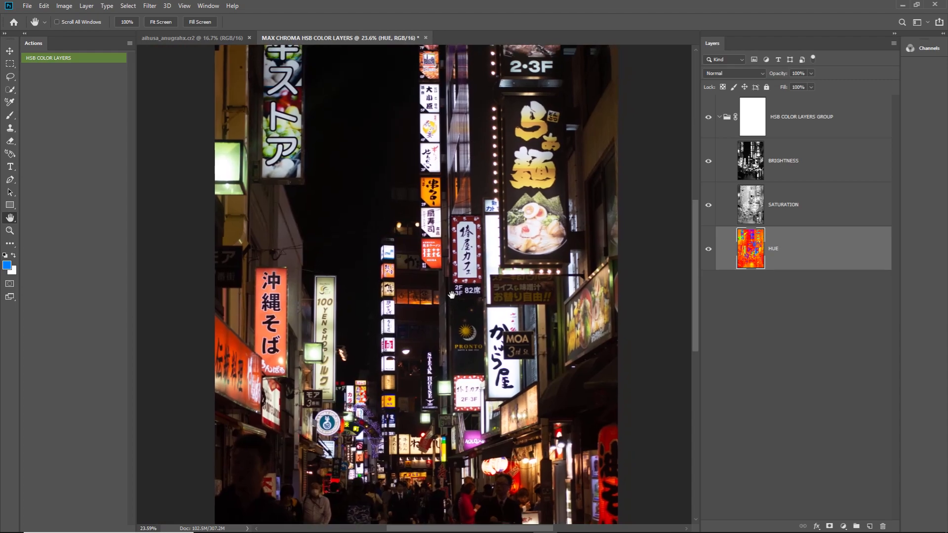
{"action": "scroll", "coordinate": [451, 297], "scroll_direction": "down", "scroll_amount": 3}
Step: Hide the SATURATION and BRIGHTNESS layers to view the whole street's hue, and restore both layers
{"action": "left_click", "coordinate": [709, 205]}
{"action": "left_click", "coordinate": [708, 161]}
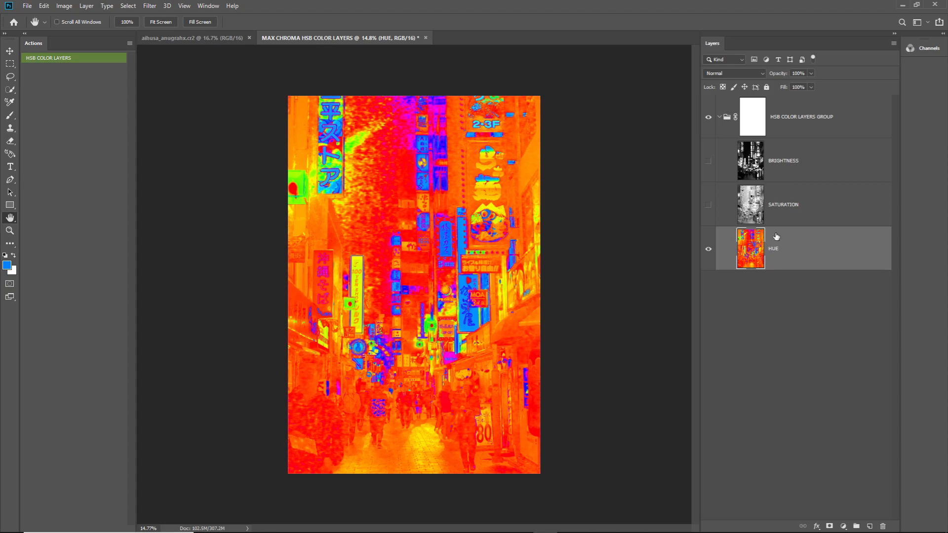
{"action": "left_click", "coordinate": [708, 204]}
{"action": "left_click", "coordinate": [708, 161]}
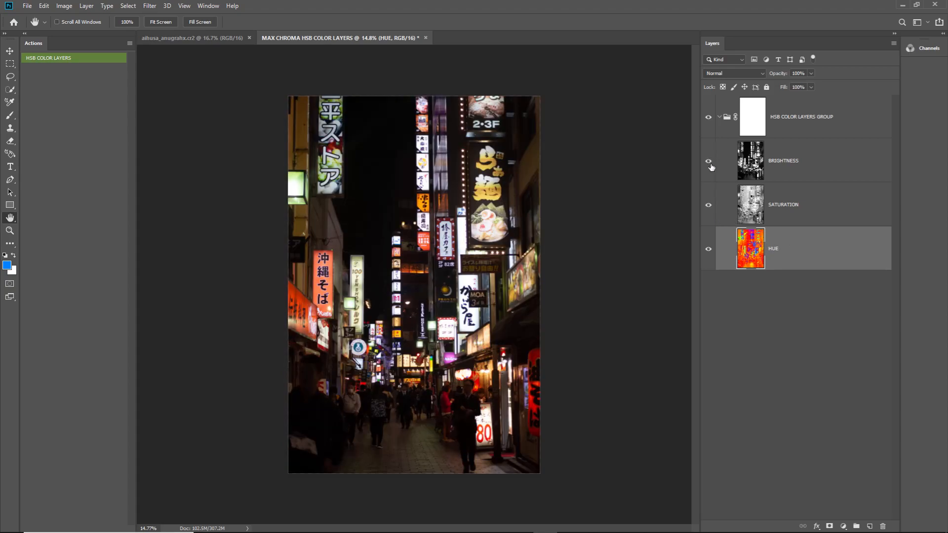
Step: Apply the HSB/HSL filter to the aihusa_anugrahx.cr2 photo with RGB input mode and HSB row order
{"action": "left_click", "coordinate": [195, 38]}
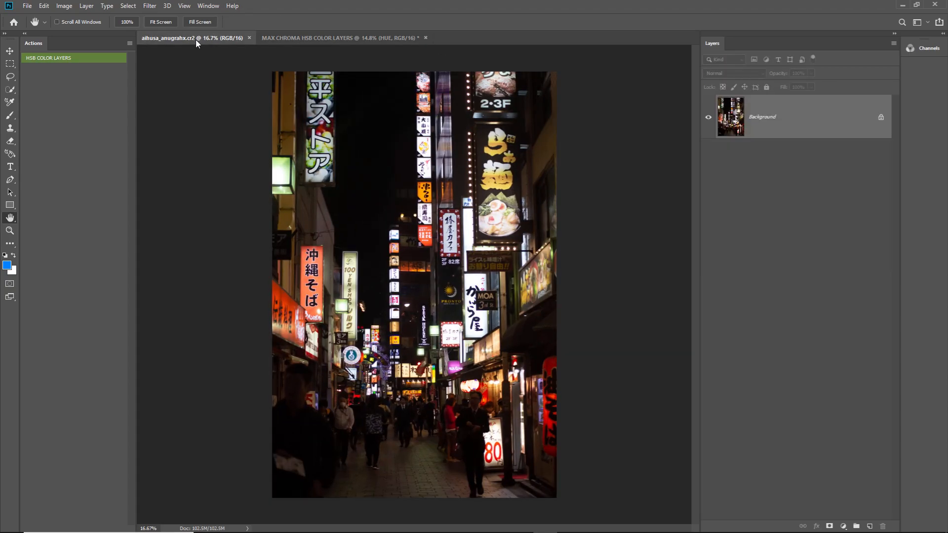
{"action": "left_click", "coordinate": [152, 6]}
{"action": "mouse_move", "coordinate": [178, 203]}
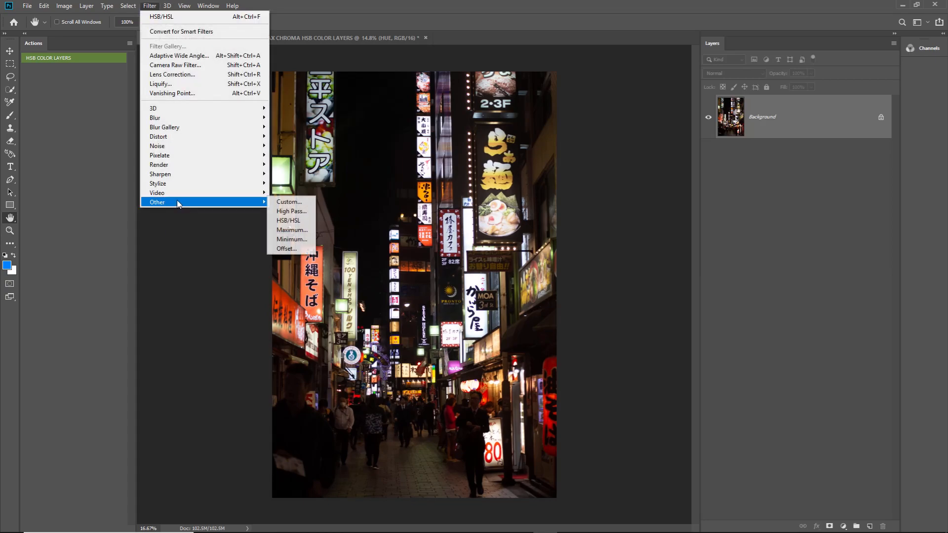
{"action": "left_click", "coordinate": [290, 220]}
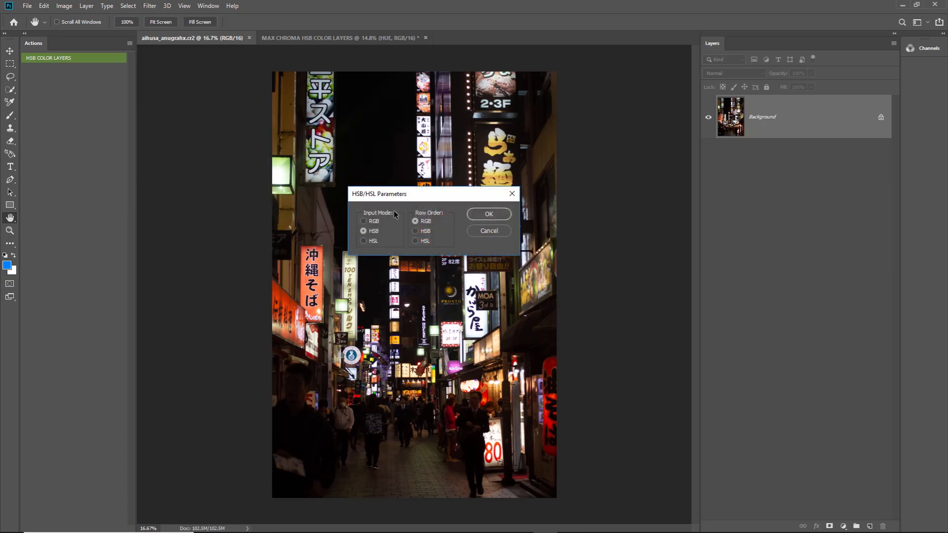
{"action": "left_click", "coordinate": [372, 222]}
{"action": "left_click", "coordinate": [415, 232]}
{"action": "left_click", "coordinate": [485, 218]}
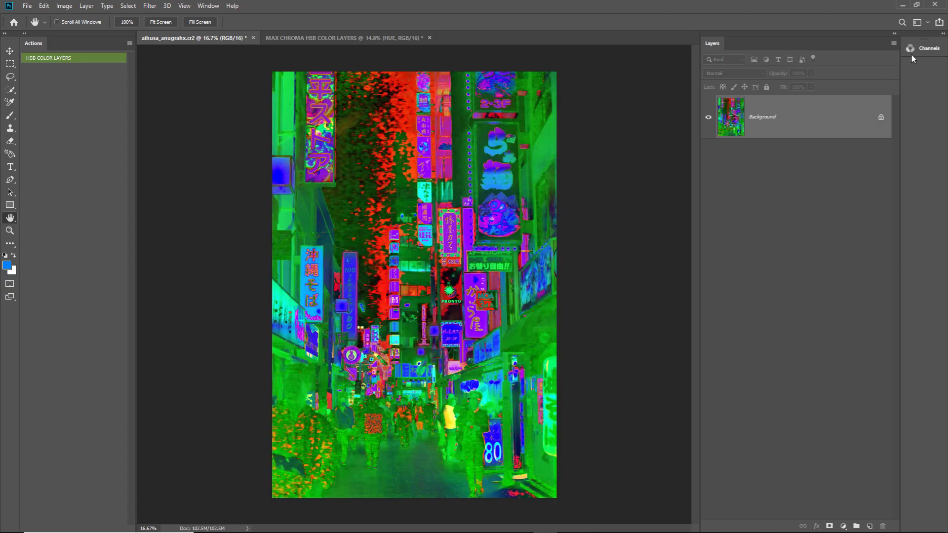
Step: View the filtered photo's Red, Green and Blue channels one at a time and restore the RGB composite
{"action": "left_click", "coordinate": [942, 34]}
{"action": "left_click", "coordinate": [888, 113]}
{"action": "left_click", "coordinate": [888, 157]}
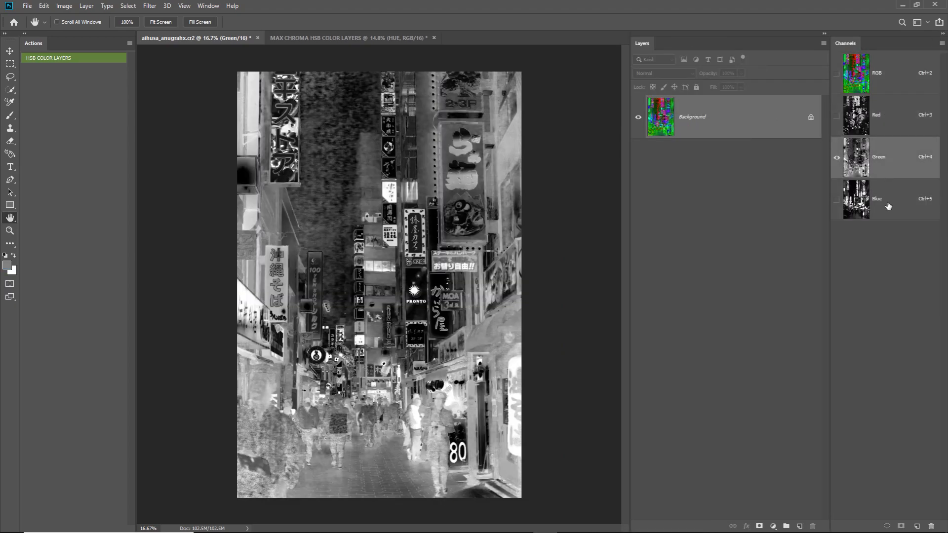
{"action": "left_click", "coordinate": [888, 206]}
{"action": "left_click", "coordinate": [838, 74]}
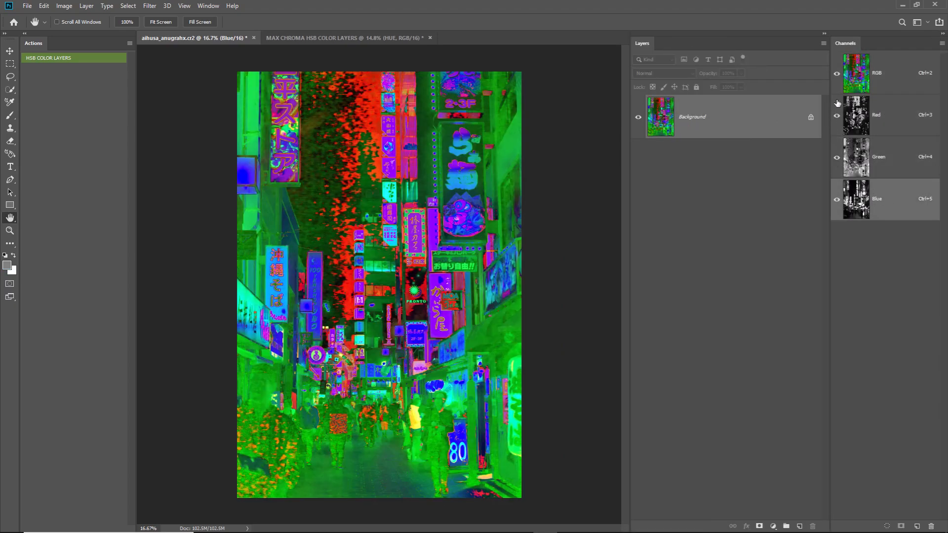
{"action": "left_click", "coordinate": [896, 81]}
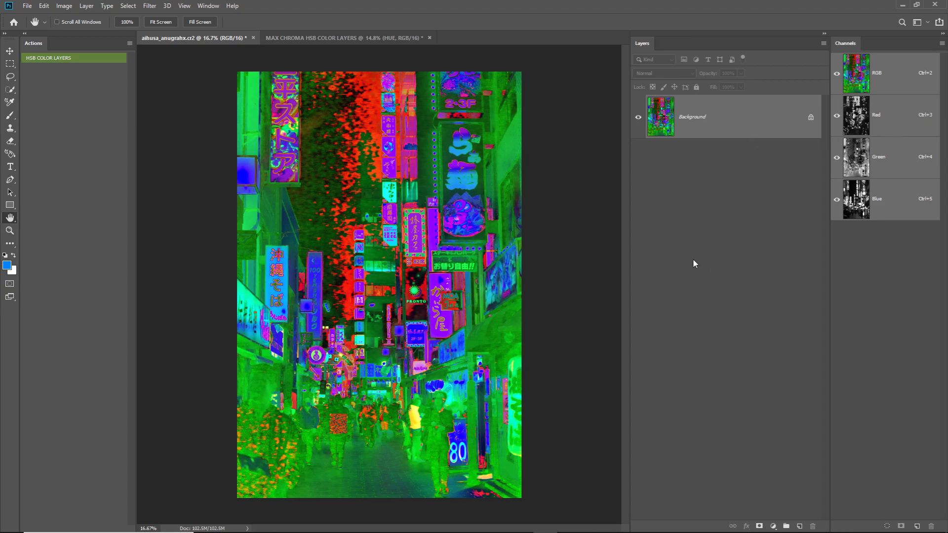
Step: Return to the HSB COLOR LAYERS document and hide its BRIGHTNESS and SATURATION layers to leave only HUE visible
{"action": "left_click", "coordinate": [334, 36]}
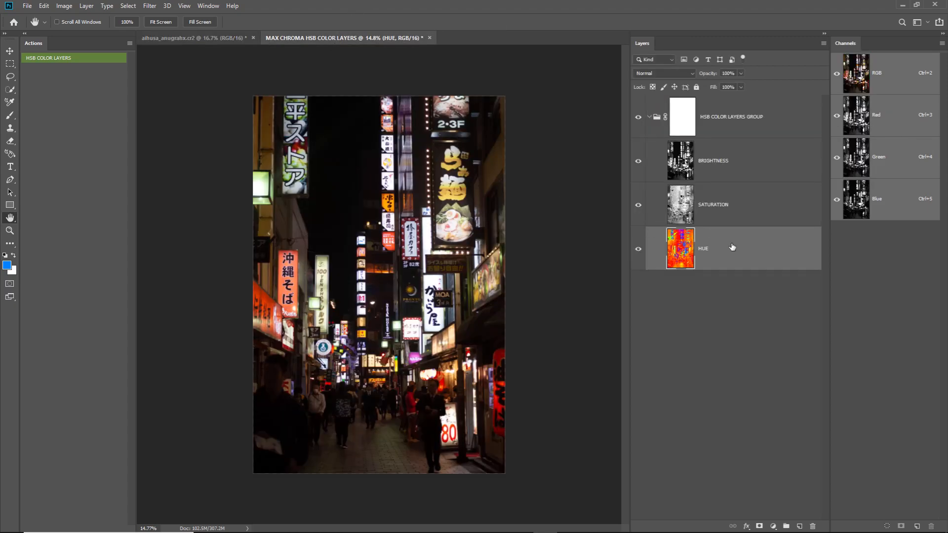
{"action": "left_click", "coordinate": [638, 160]}
{"action": "left_click", "coordinate": [639, 205]}
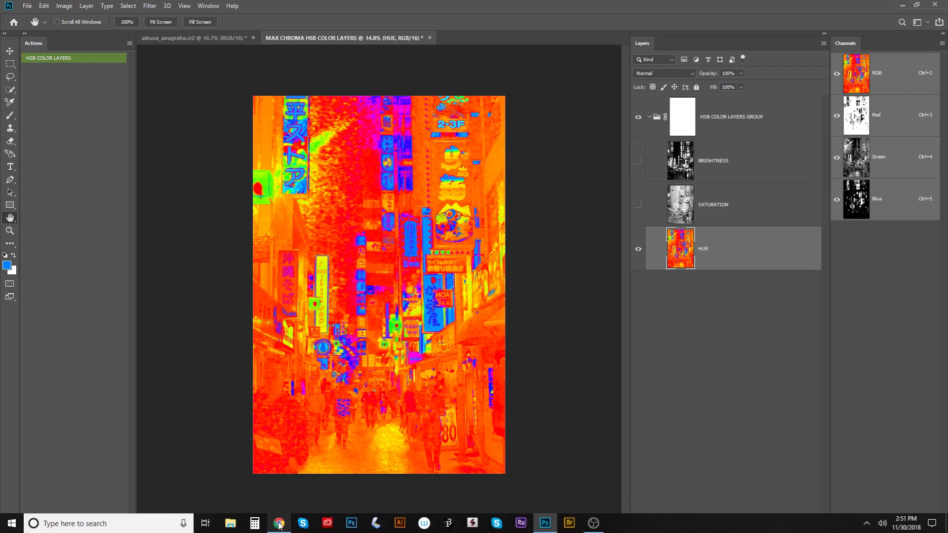
Step: Switch to Chrome and review the creator's Payhip store, the Adobe Exchange partner page and the HSB Color Layers product page
{"action": "left_click", "coordinate": [279, 523]}
{"action": "left_click", "coordinate": [294, 9]}
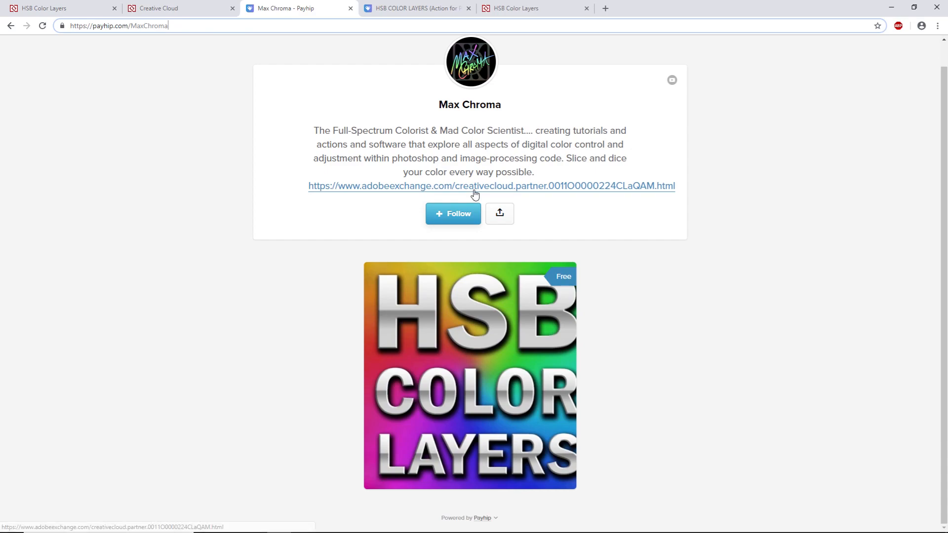
{"action": "left_click", "coordinate": [191, 14]}
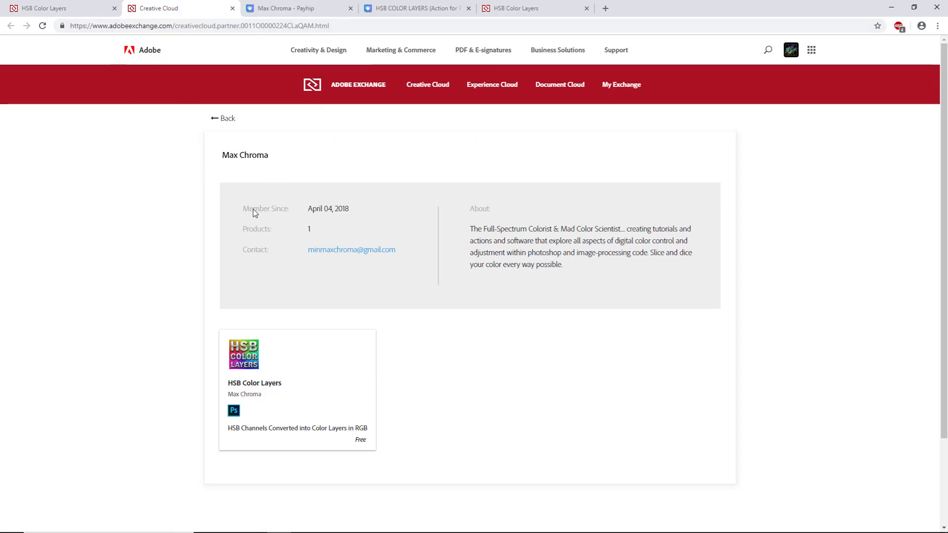
{"action": "left_click", "coordinate": [85, 7]}
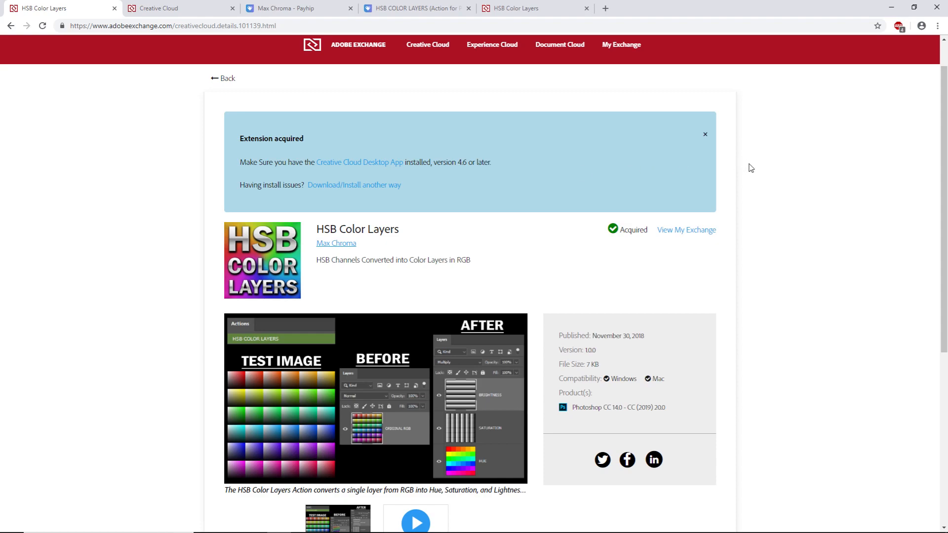
Step: Minimize Chrome and Photoshop, and select the 8-bit HSB COLOR SQUARES test JPG on the desktop
{"action": "left_click", "coordinate": [891, 11]}
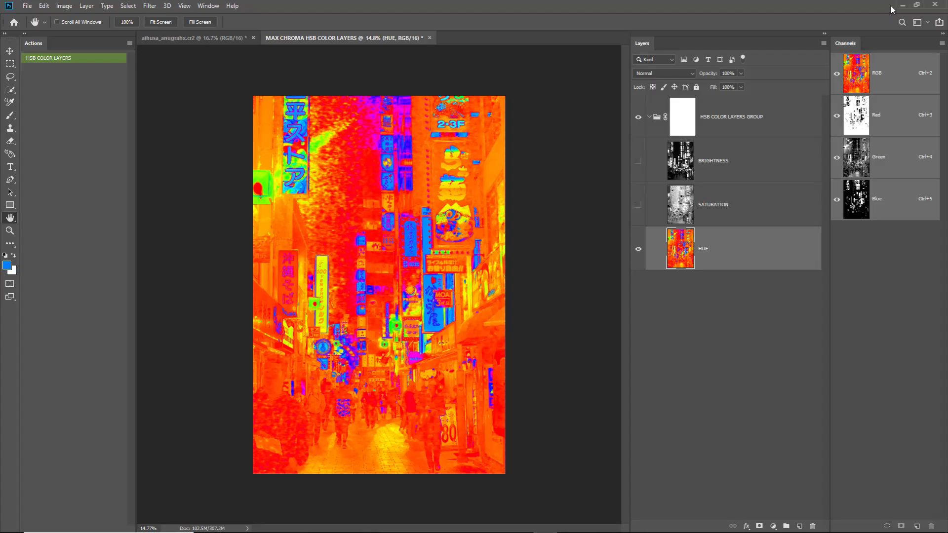
{"action": "left_click", "coordinate": [903, 5]}
{"action": "left_click", "coordinate": [324, 30]}
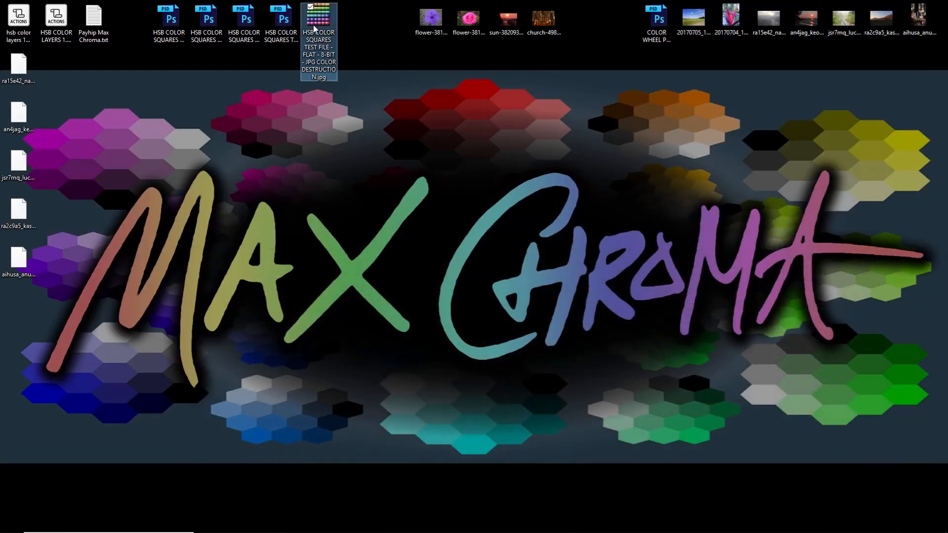